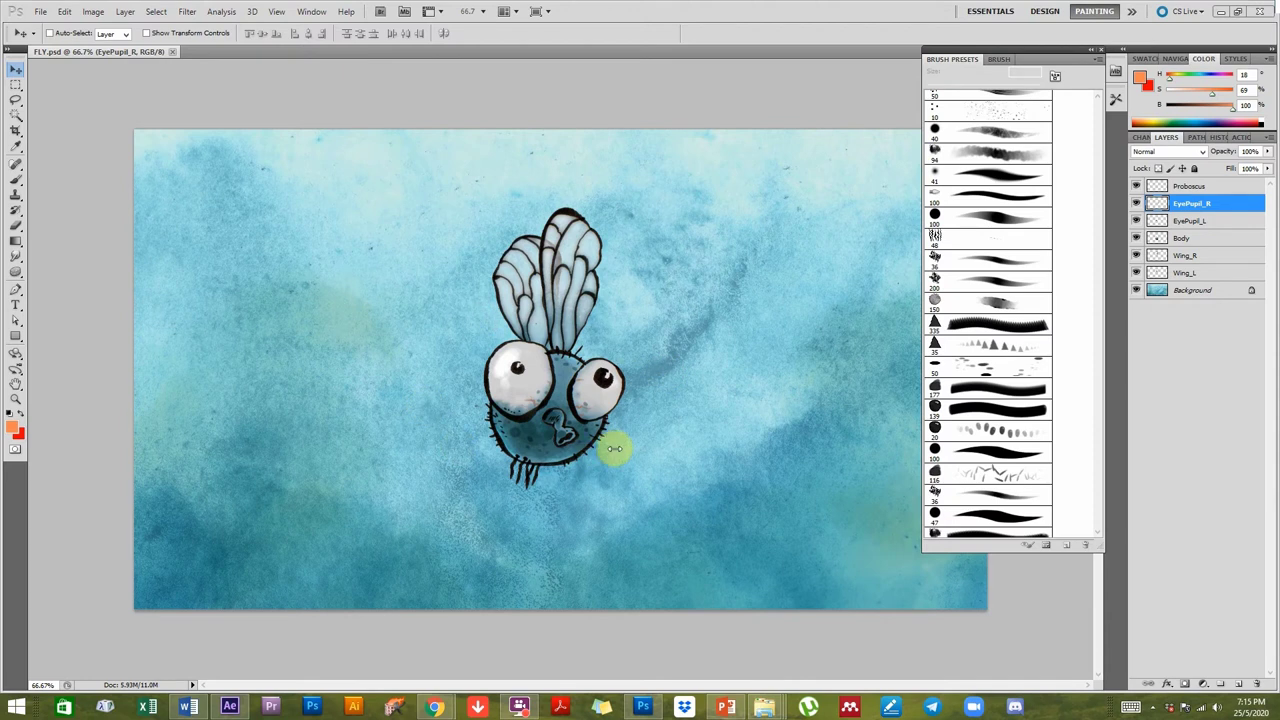
Minimise the FLY.psd window and play the video MARTY THE FLY.mp4 from the desktop.
left_click(1219, 13)
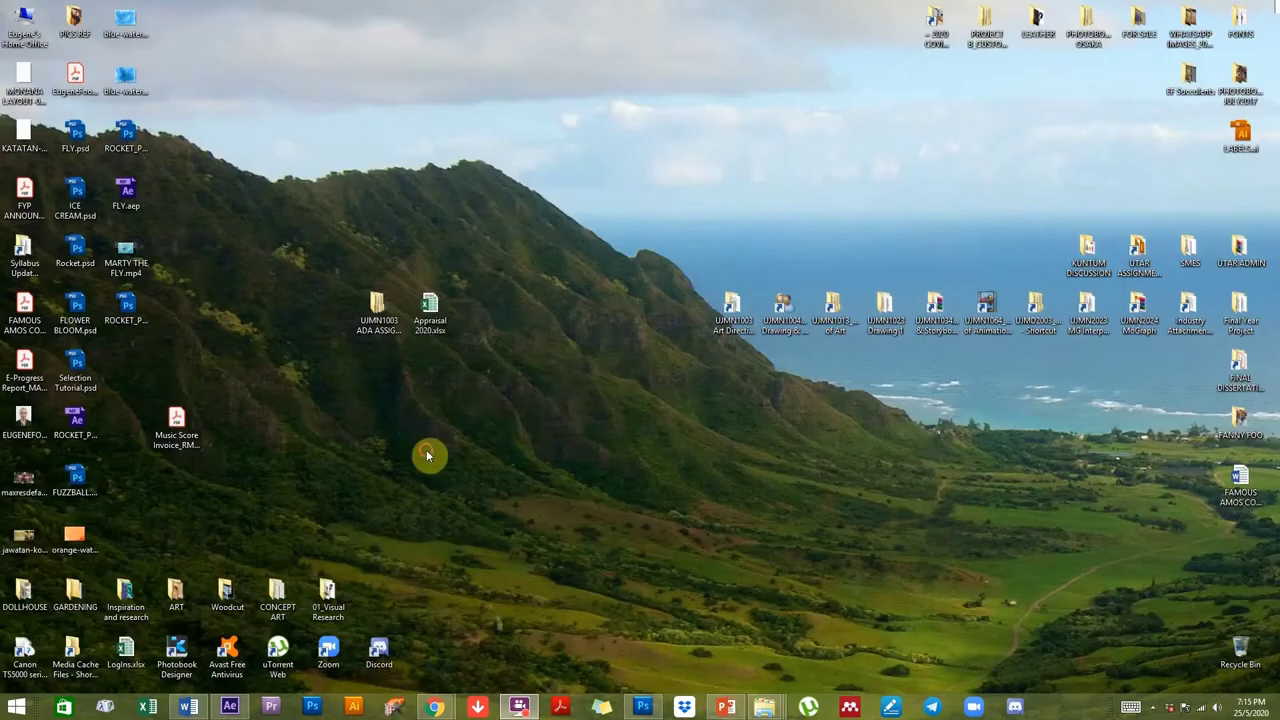
left_click(127, 266)
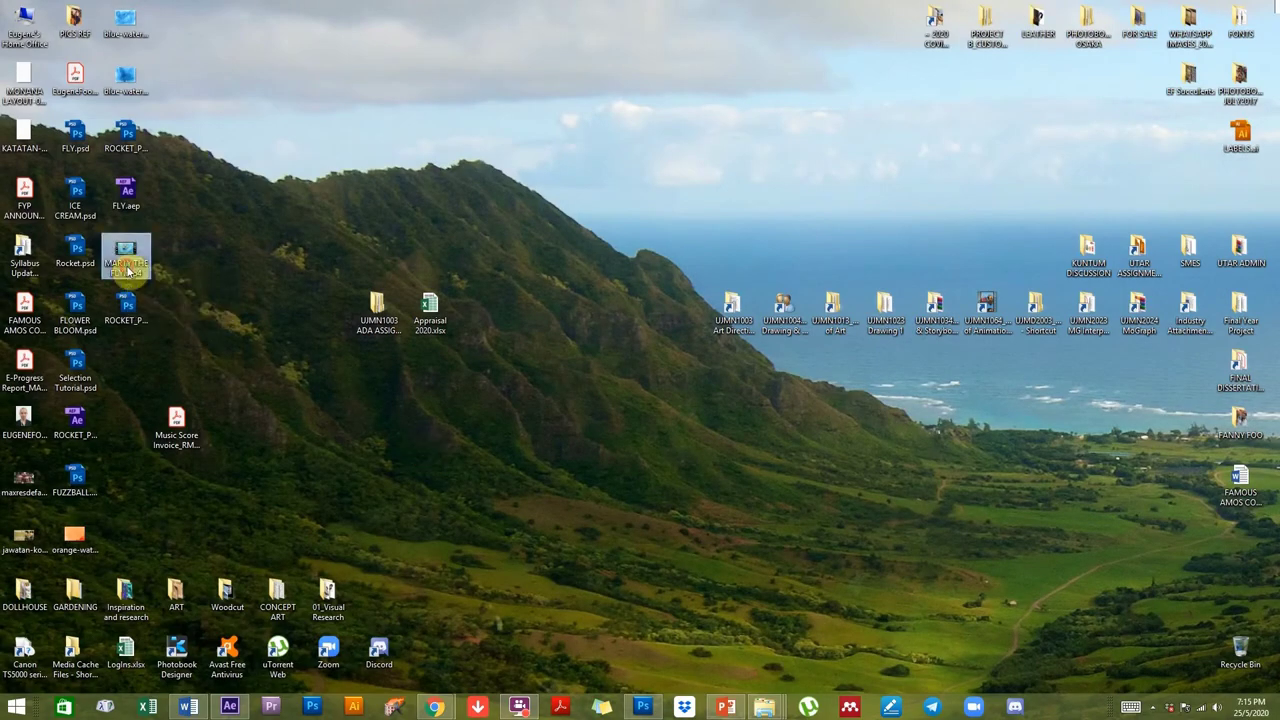
double_click(127, 258)
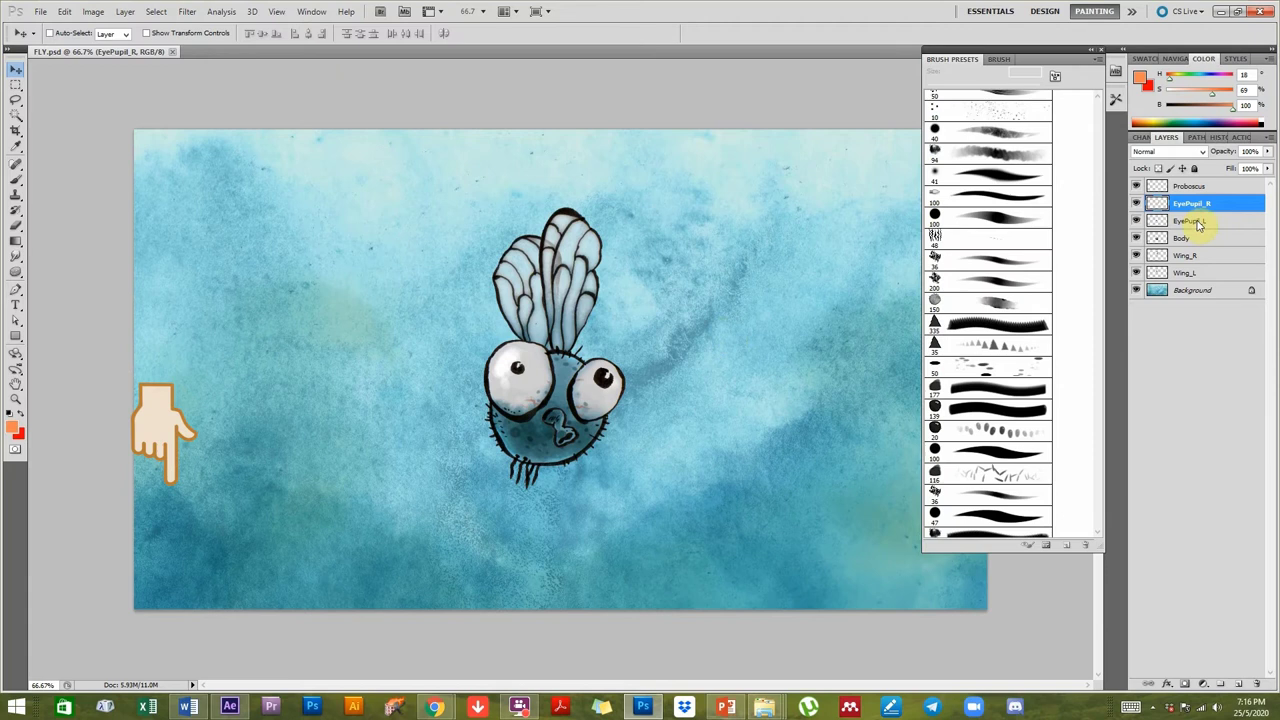
Toggle the Body layer's visibility, move the body away from the other fly parts, and undo the move.
left_click(1135, 238)
left_click(1135, 238)
left_click(591, 405, "ctrl")
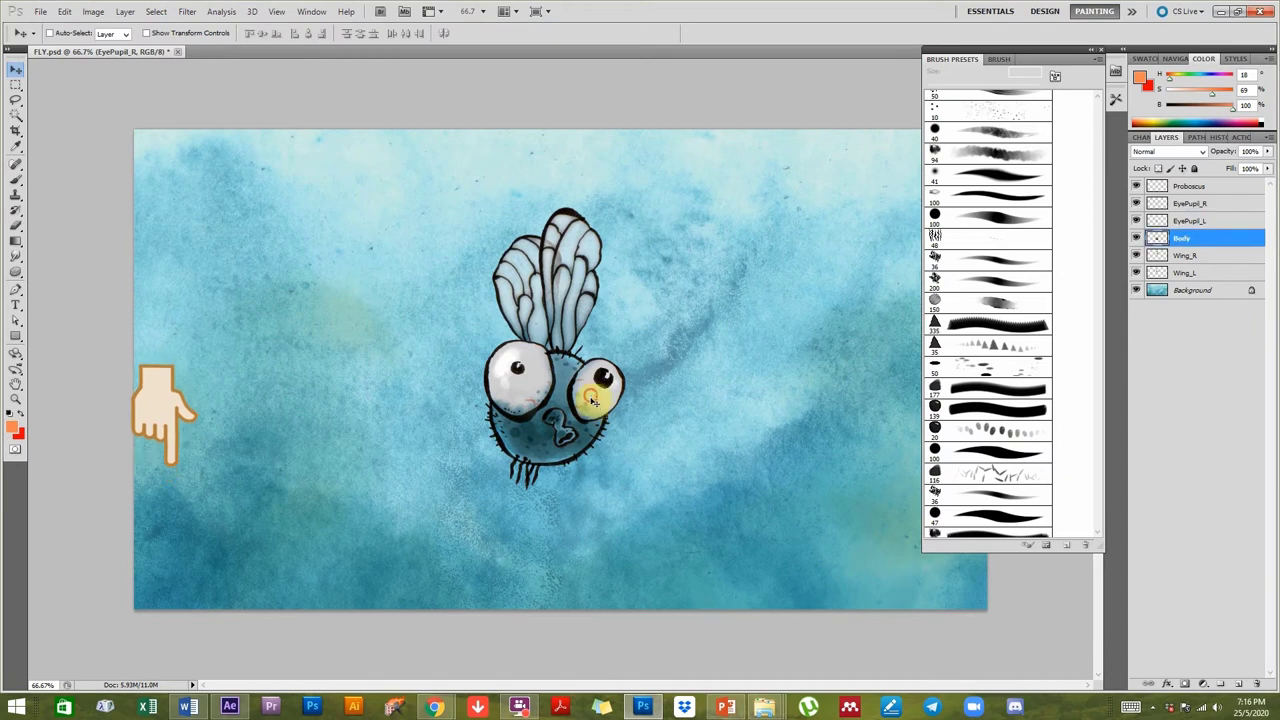
left_click_drag(479, 394, 471, 377)
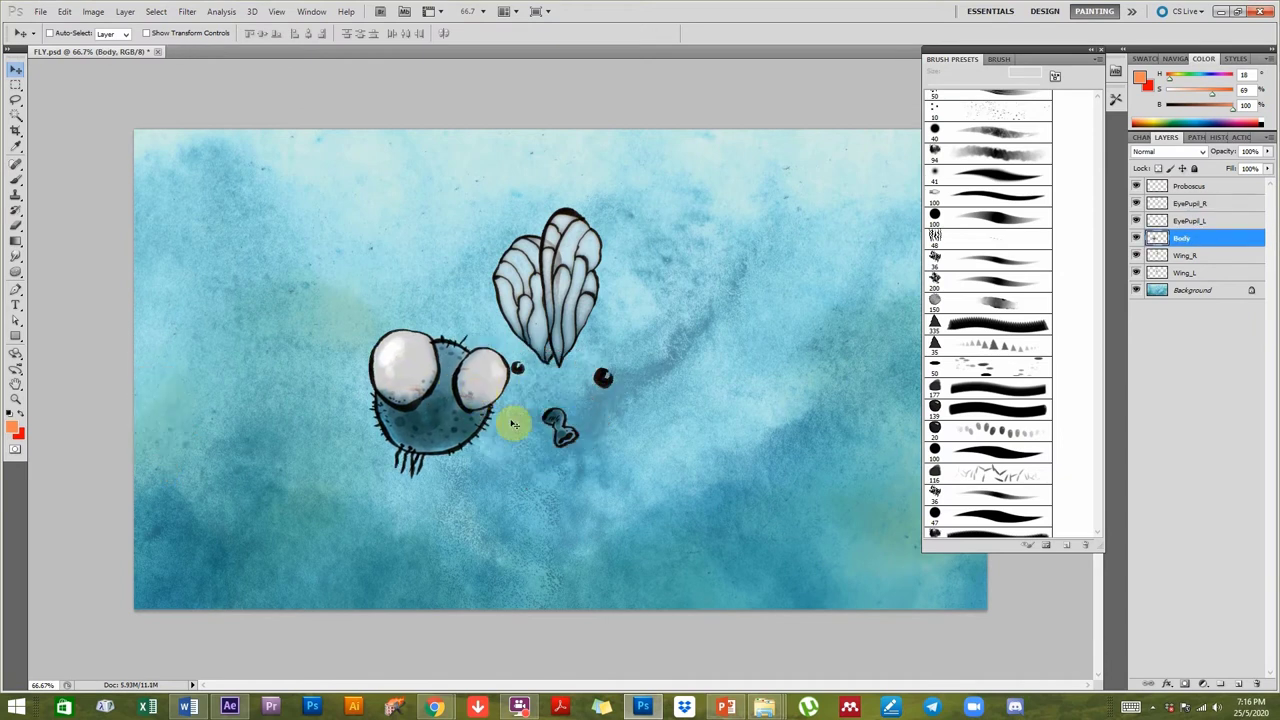
key("ctrl+z")
Select the EyePupil_R, EyePupil_L and Proboscus layers in turn on the canvas to check that each part is separate.
left_click(605, 380, "ctrl")
mouse_move(608, 380)
left_mouse_down()
mouse_move(632, 385)
mouse_move(605, 382)
left_mouse_up()
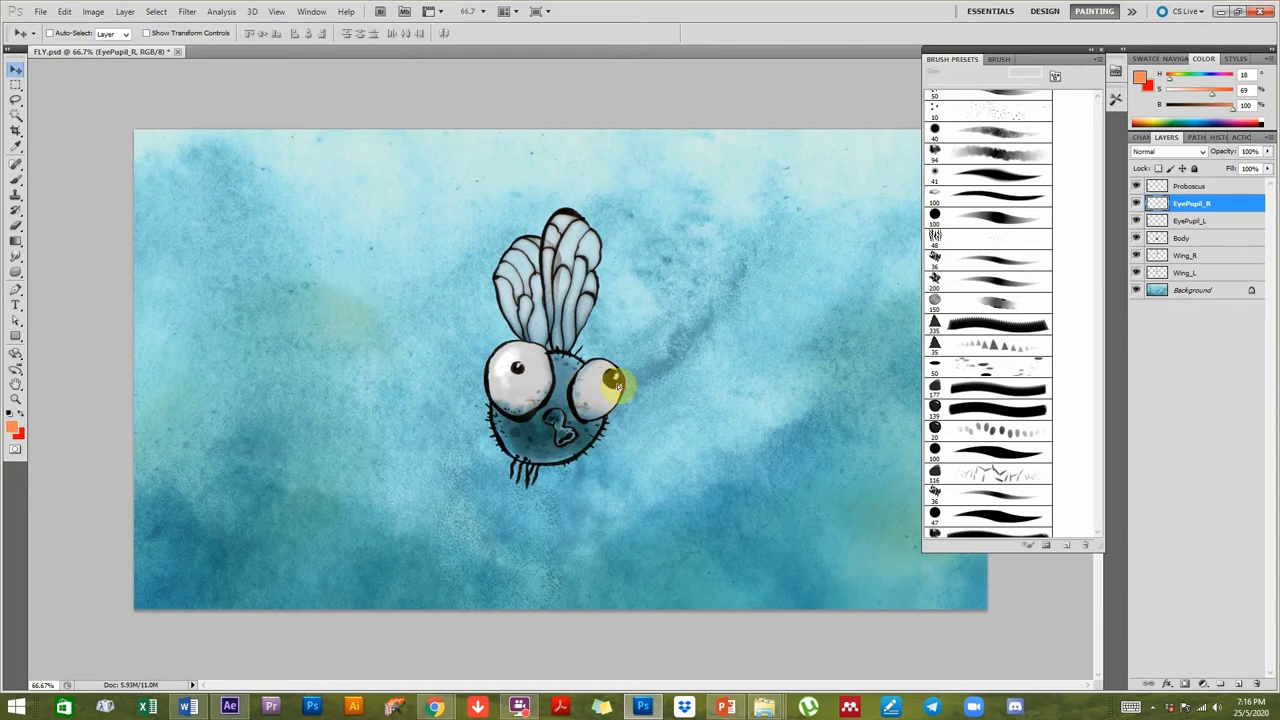
left_click(516, 373, "ctrl")
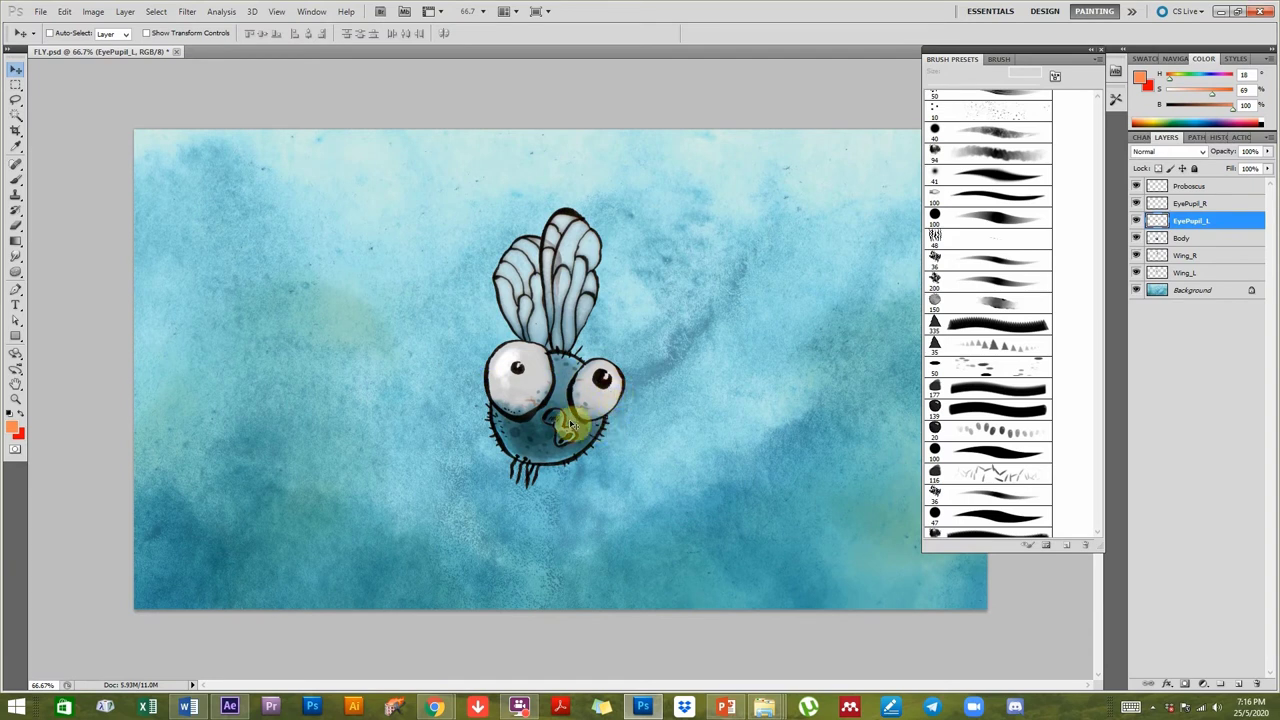
left_click(558, 428, "ctrl")
mouse_move(560, 428)
left_mouse_down()
mouse_move(540, 448)
mouse_move(578, 452)
mouse_move(562, 430)
left_mouse_up()
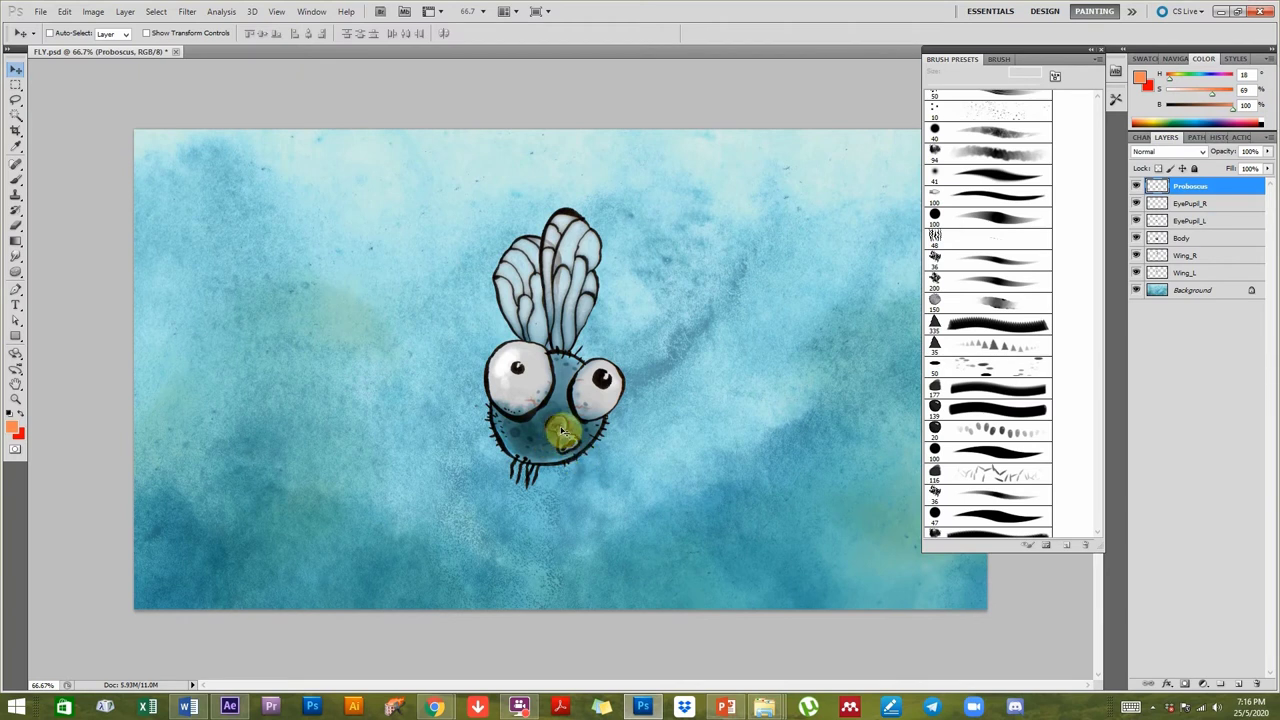
Check the separate Wing_R, Wing_L and Background layers by selecting each in turn.
left_click(564, 302, "ctrl")
left_click_drag(569, 289, 529, 296)
left_click(515, 311, "ctrl")
left_click(580, 277, "ctrl")
left_click(530, 309, "ctrl")
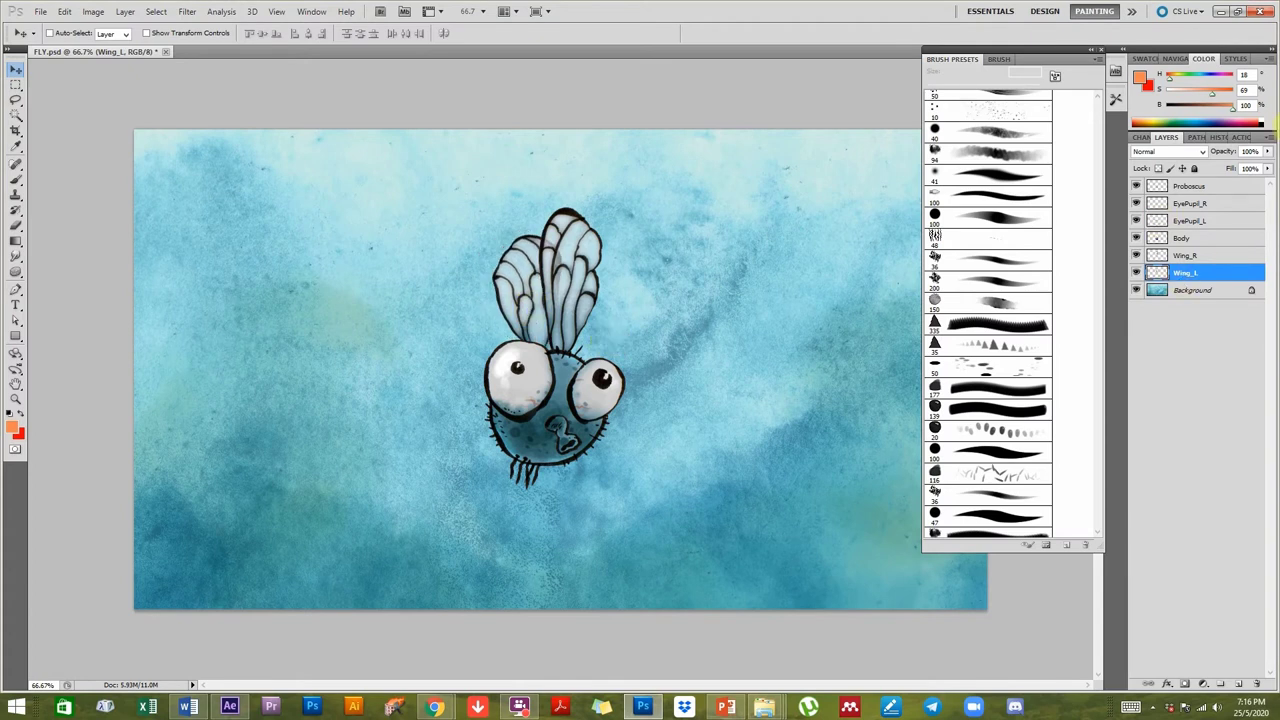
left_click_drag(1200, 291, 1158, 303)
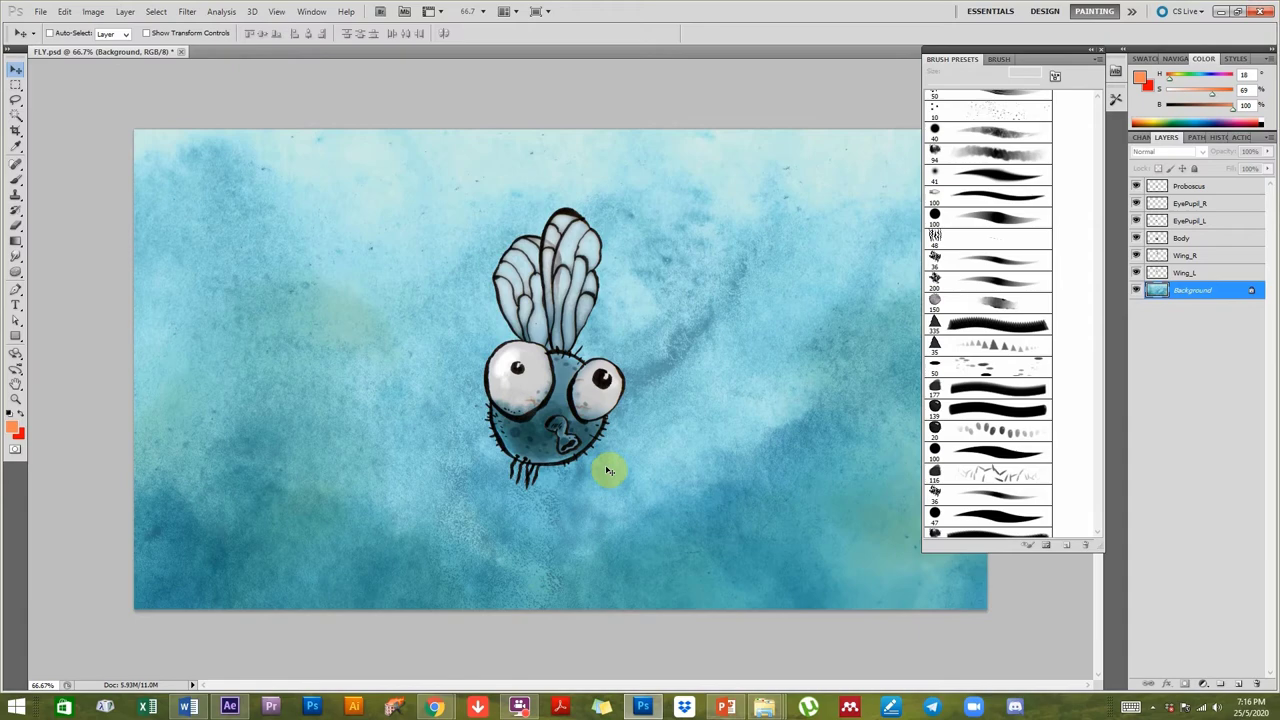
Switch to After Effects and examine the imported FLY composition and the footage inside the FLY Layers folder.
left_click(229, 707)
left_click(28, 173)
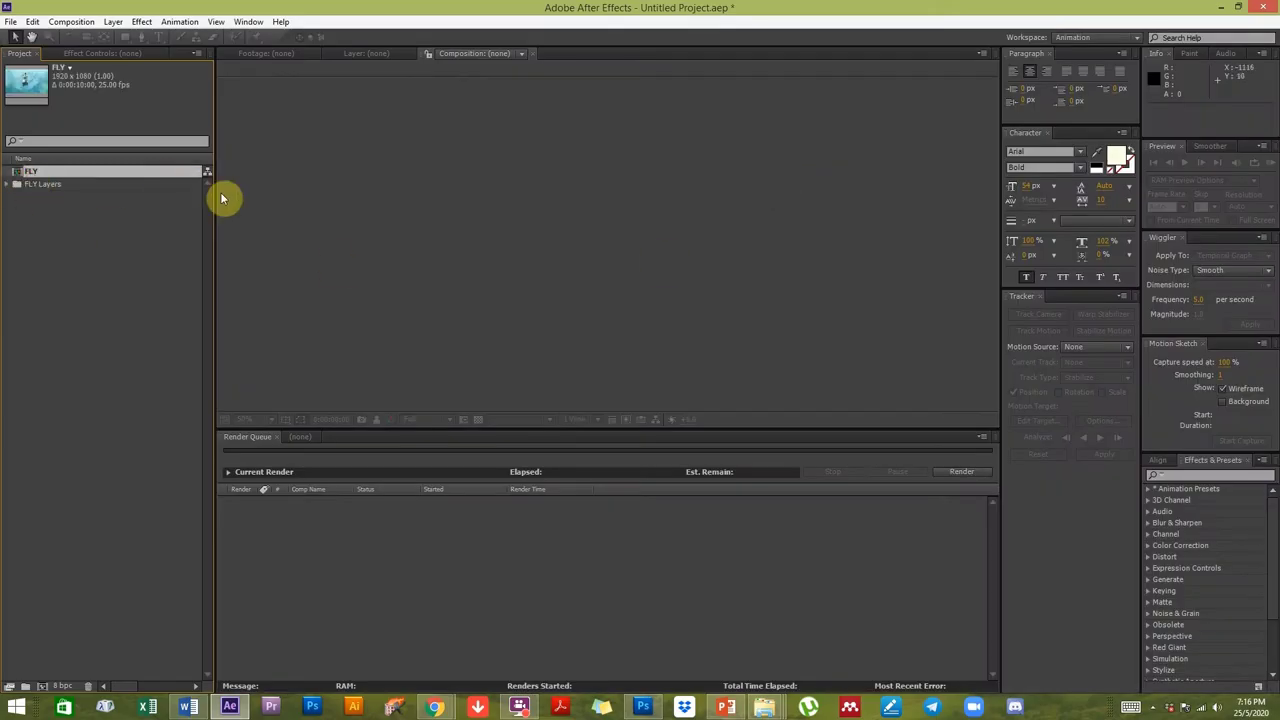
left_click(9, 184)
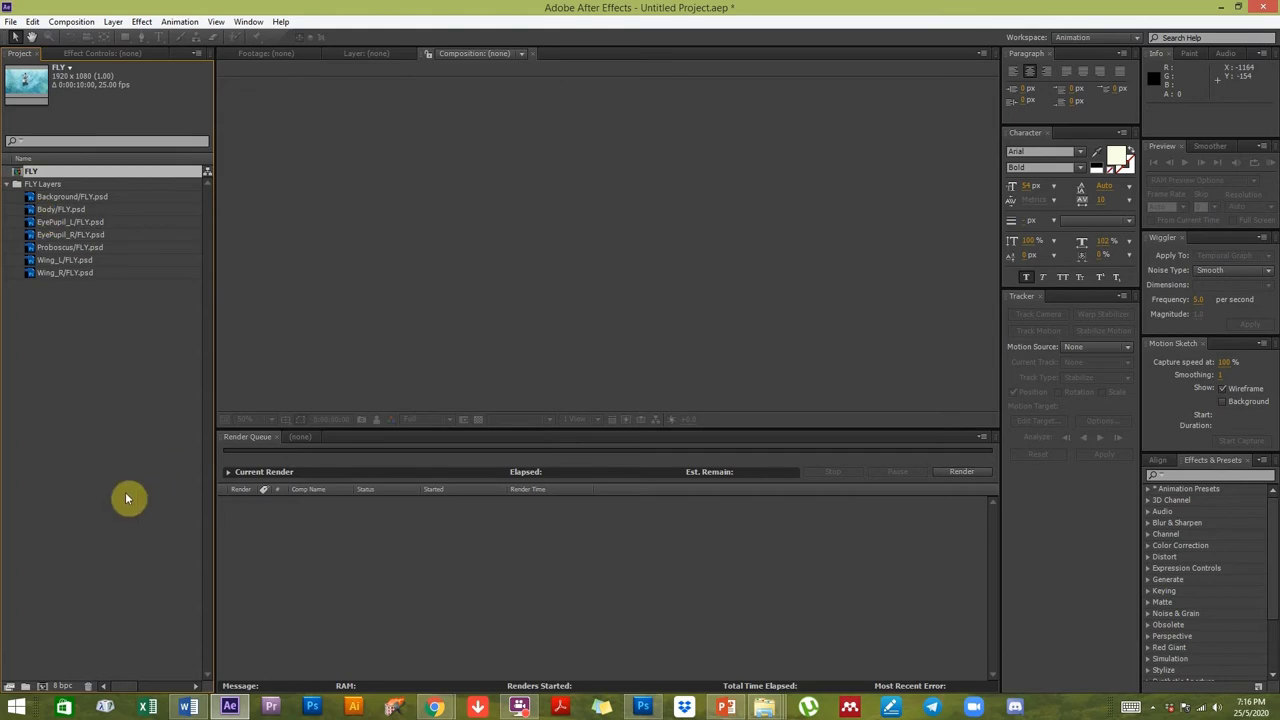
left_click(124, 425)
left_click(32, 172)
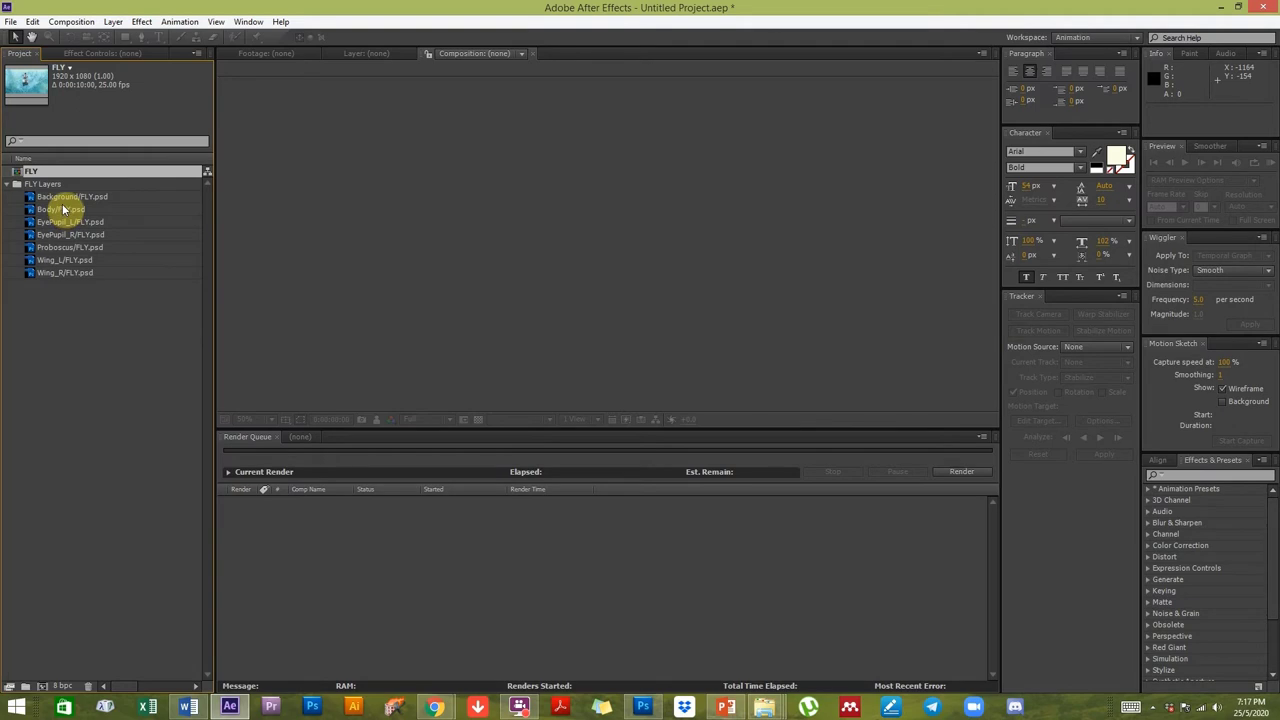
left_click(52, 197)
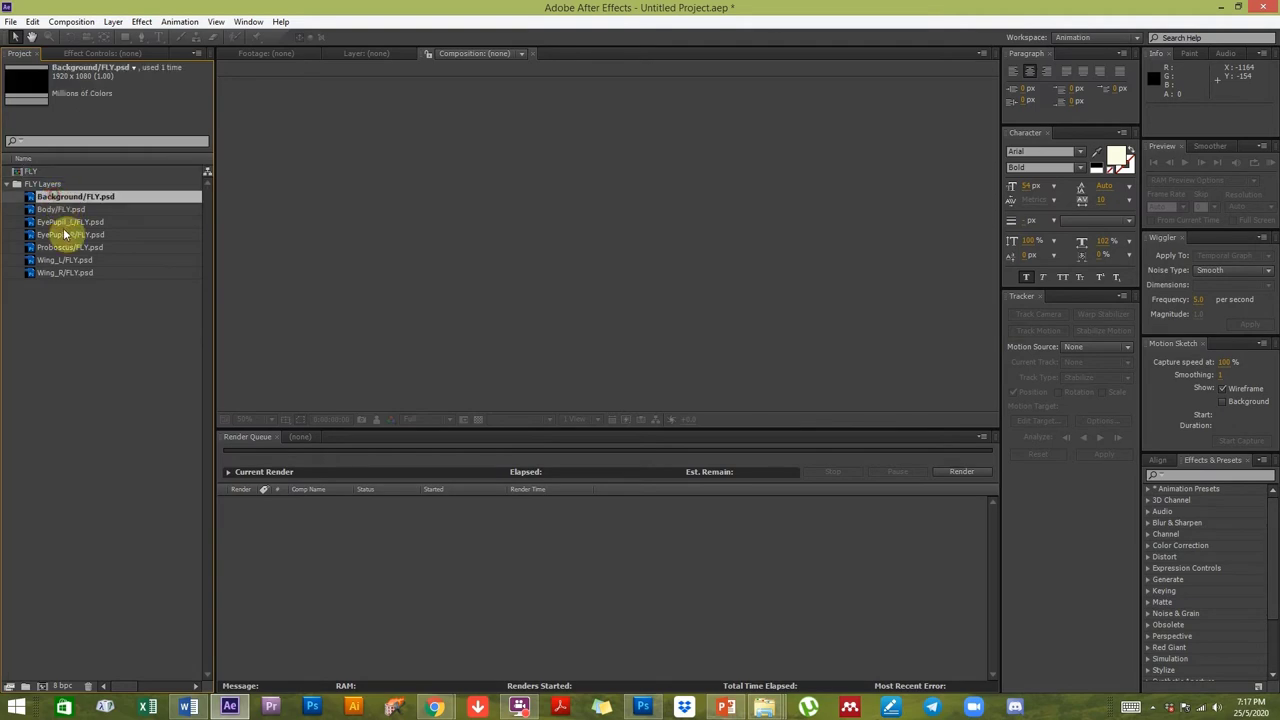
Open the FLY composition and collapse the FLY Layers folder.
double_click(33, 174)
left_click(17, 184)
left_click(140, 256)
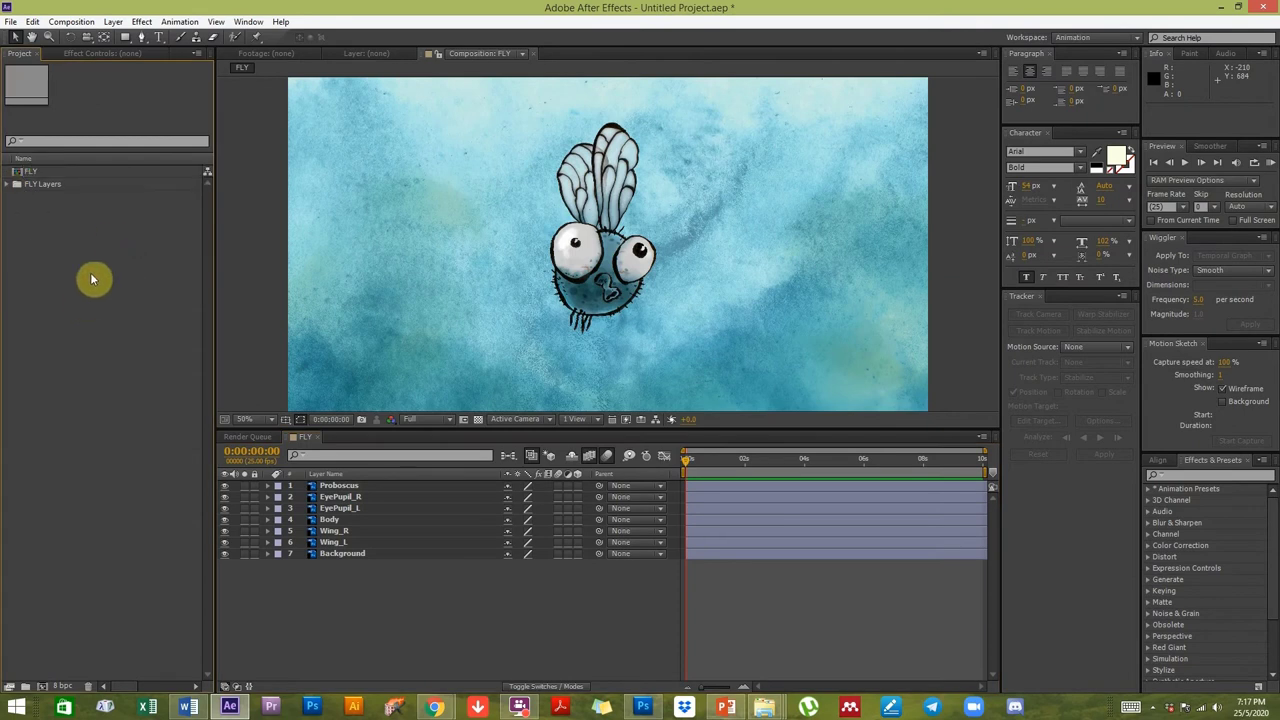
Compare the FLY composition with the FLY Layers folder and expand the folder to review its layer files.
left_click(43, 185)
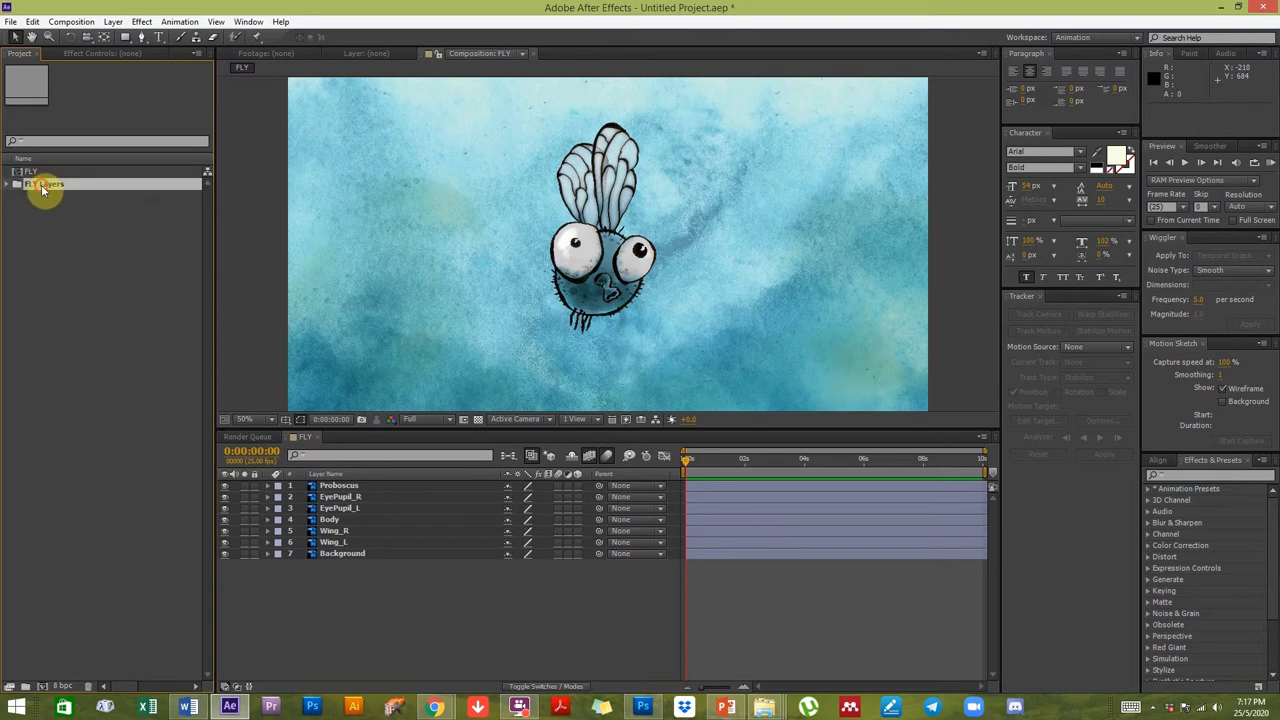
left_click(33, 171)
left_click(33, 186)
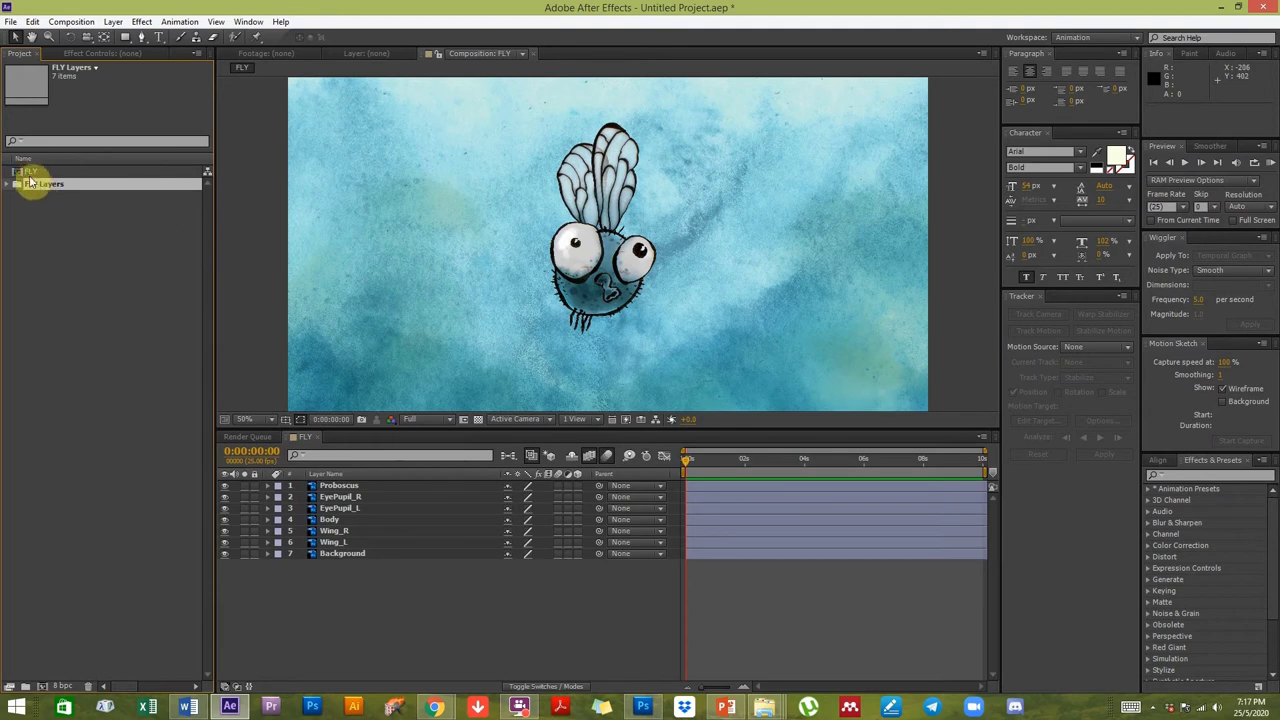
left_click(28, 172)
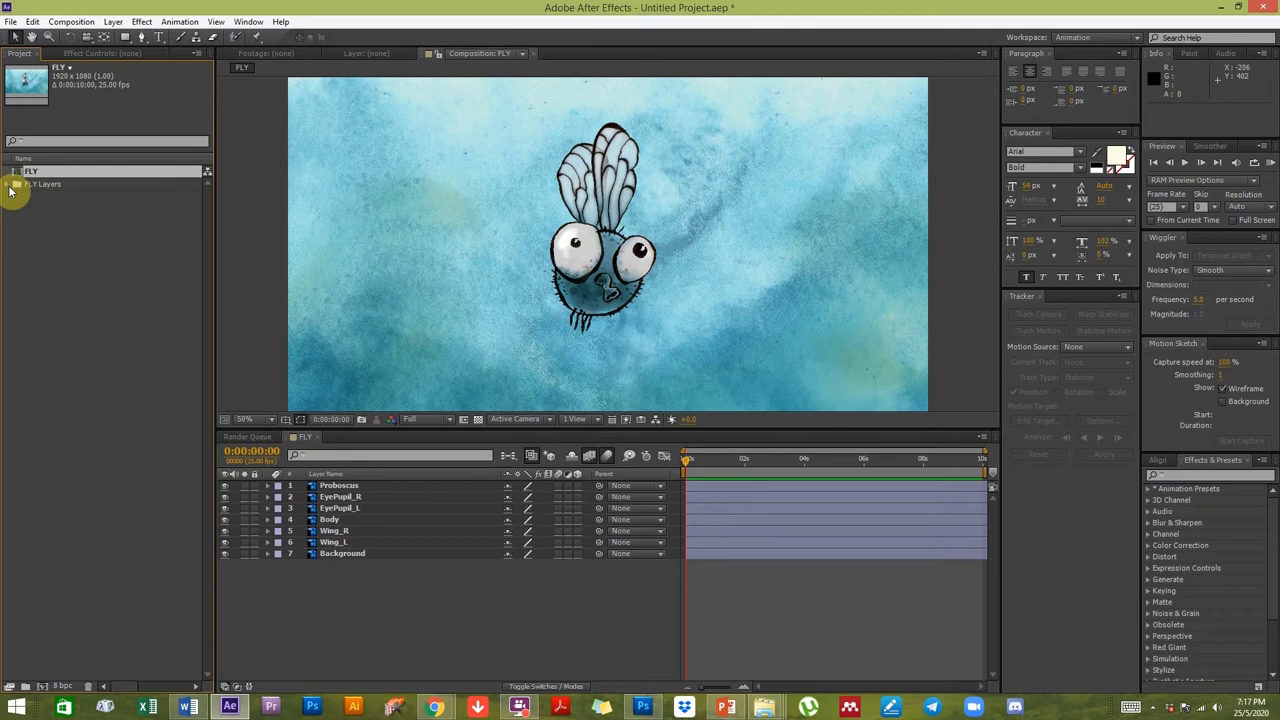
left_click(10, 186)
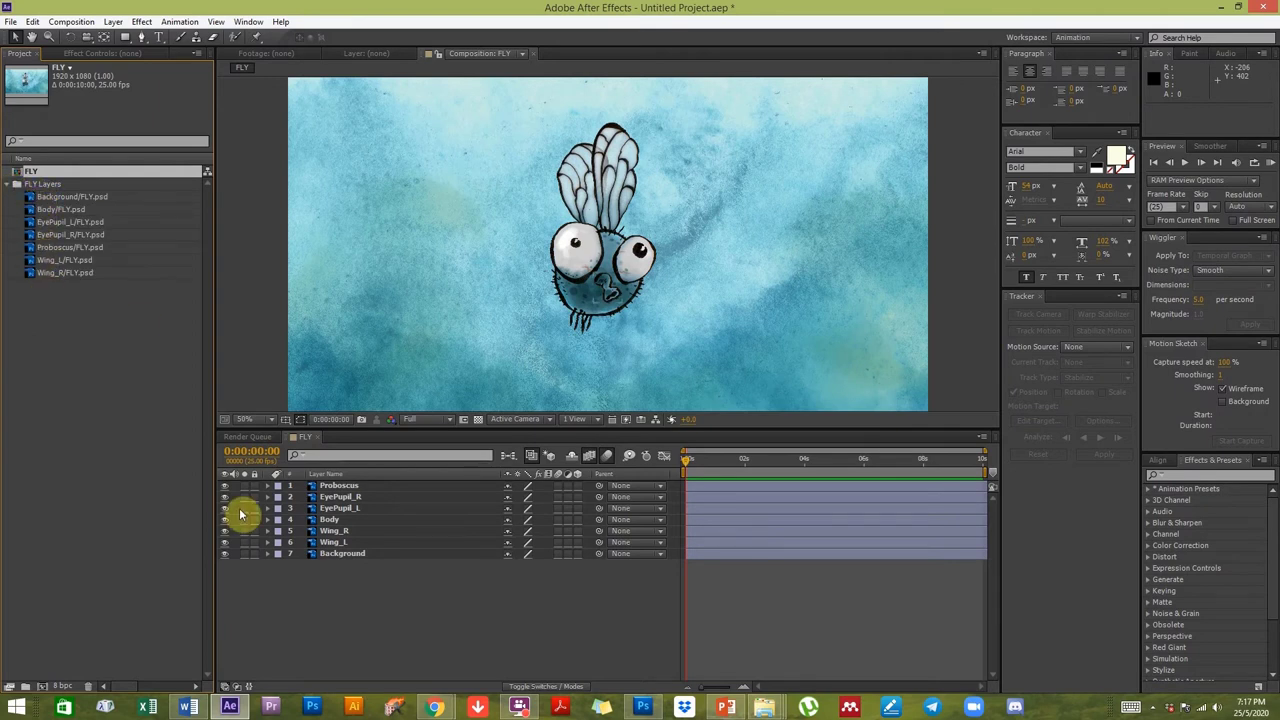
left_click(126, 309)
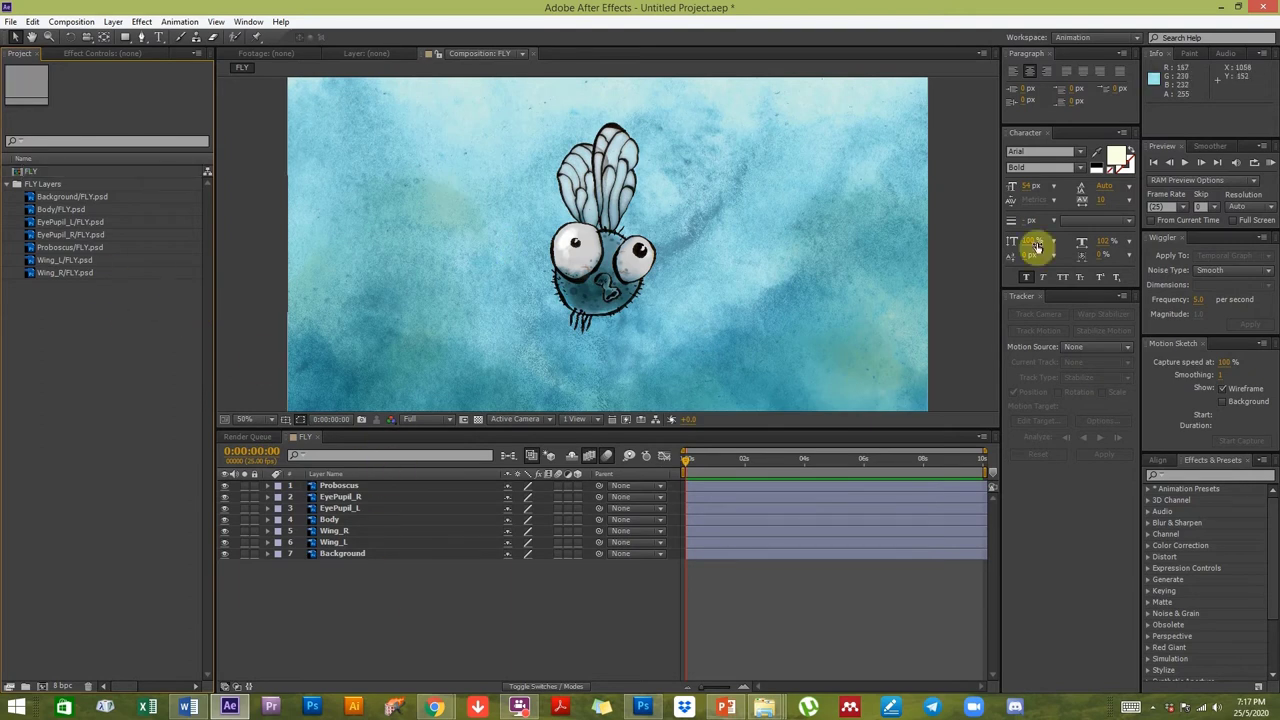
Enlarge the composition viewer above the timeline and centre the whole fly artwork in it.
left_click_drag(656, 427, 654, 507)
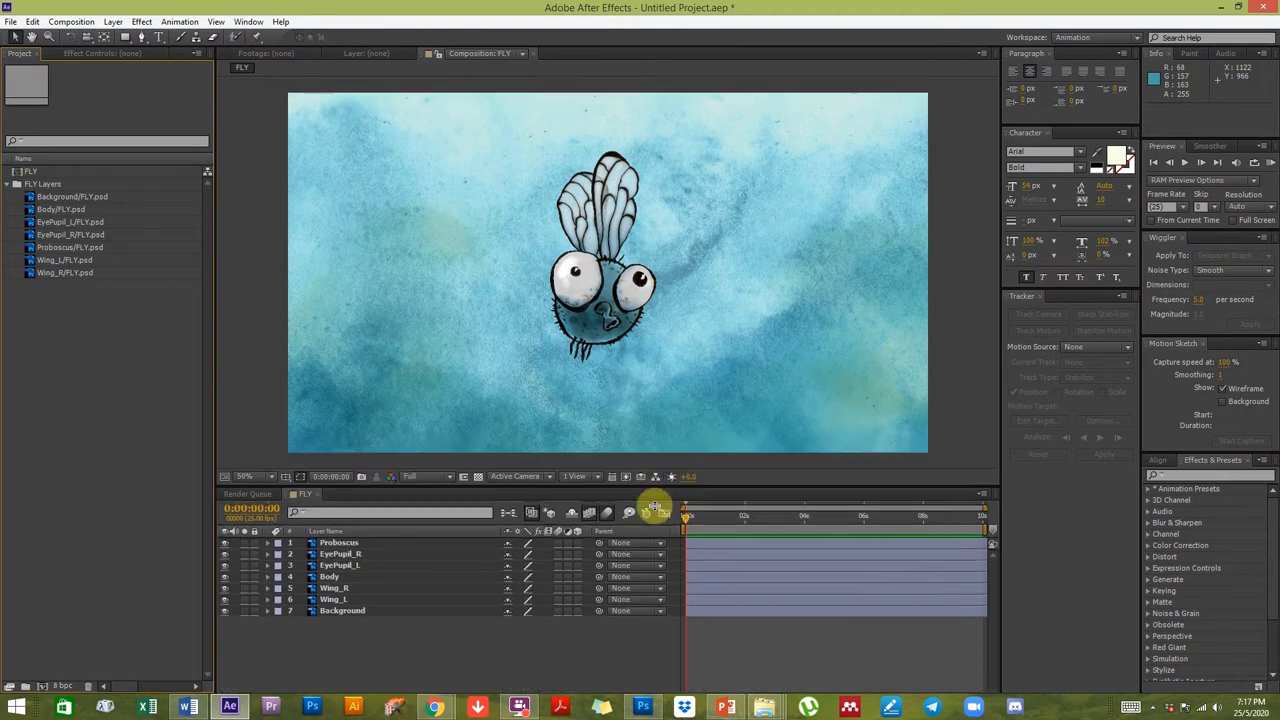
key("space")
left_click_drag(629, 380, 597, 419)
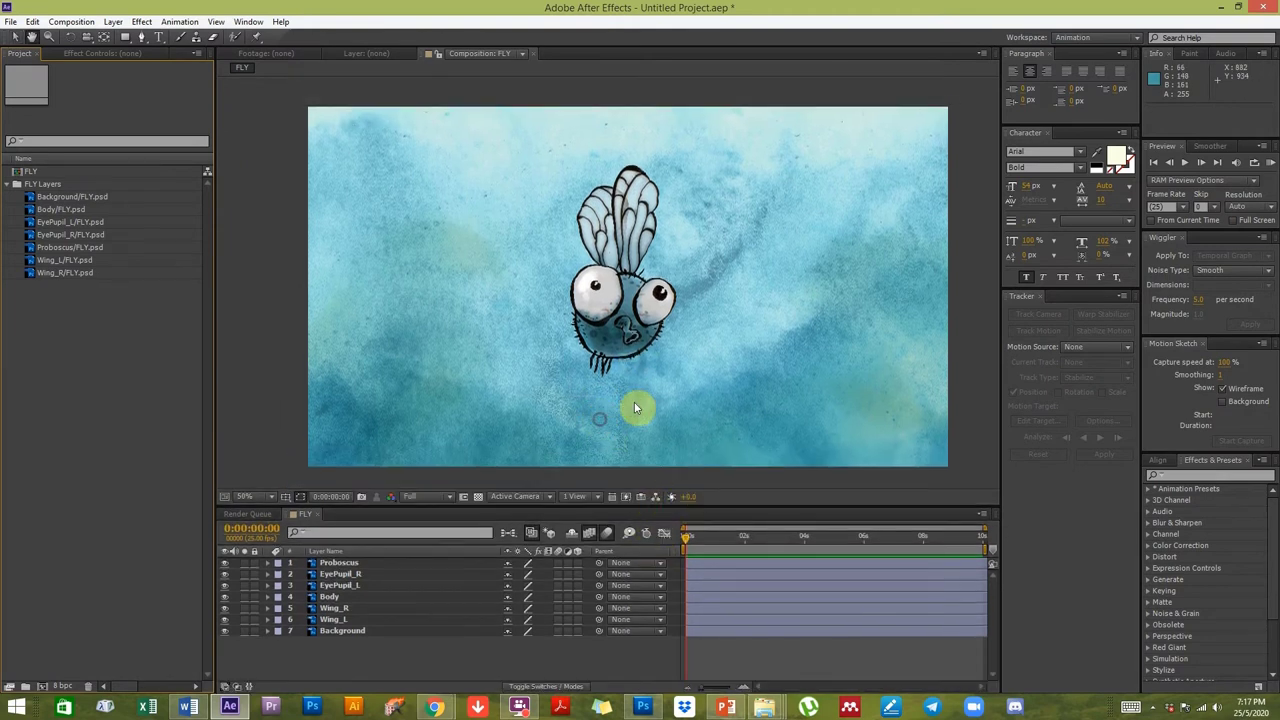
key("space")
left_click_drag(685, 325, 666, 326)
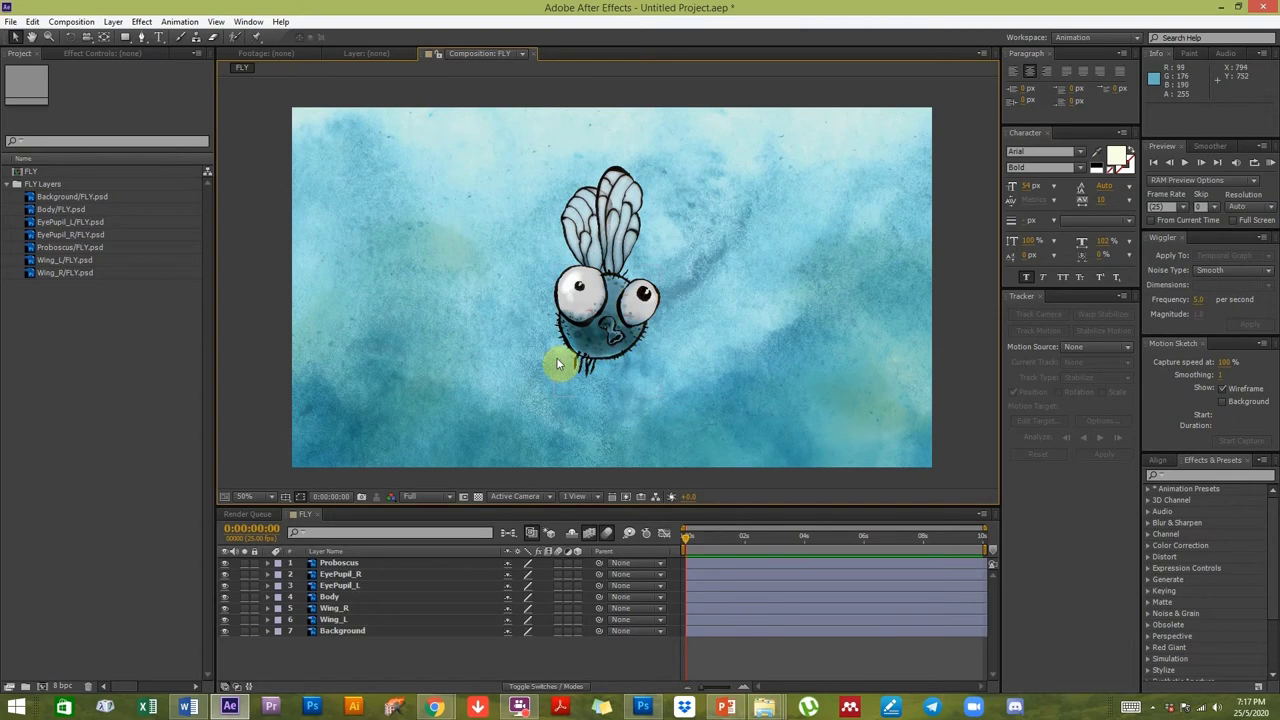
key("space")
left_click_drag(521, 367, 534, 368)
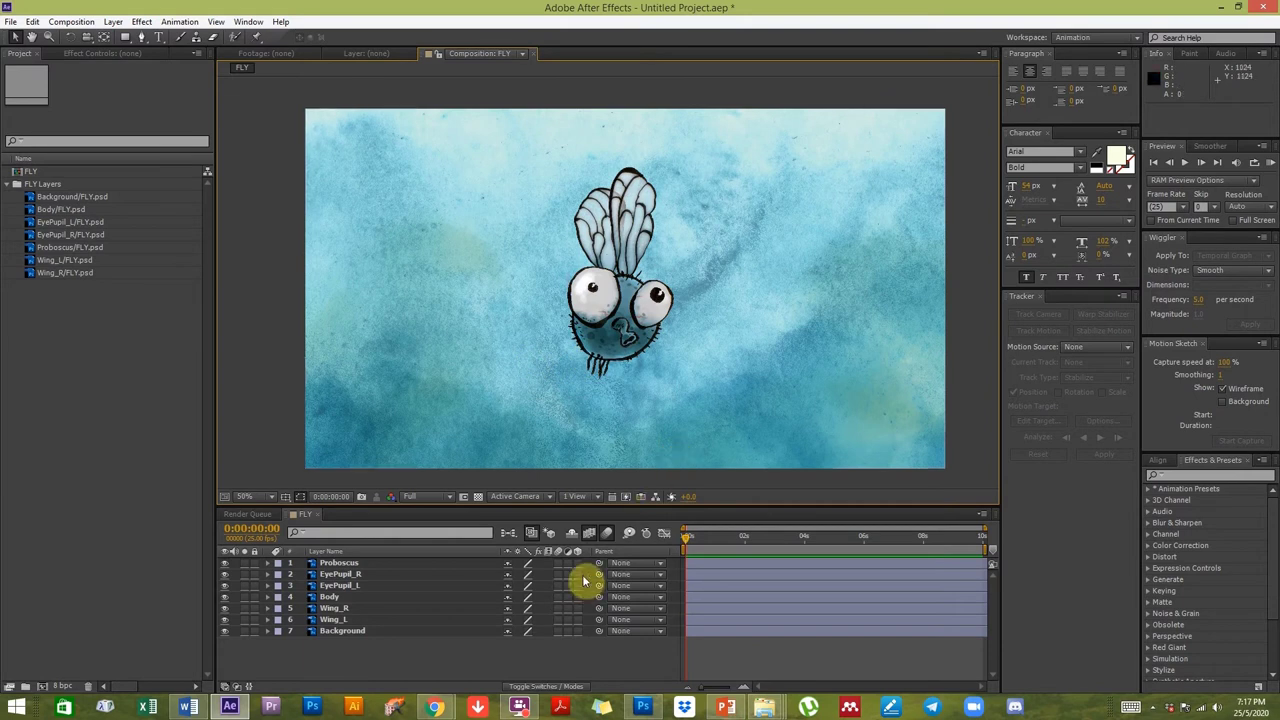
Move the Wing_R layer's anchor point from the wing's middle to its base at the fly's head.
left_click(644, 245)
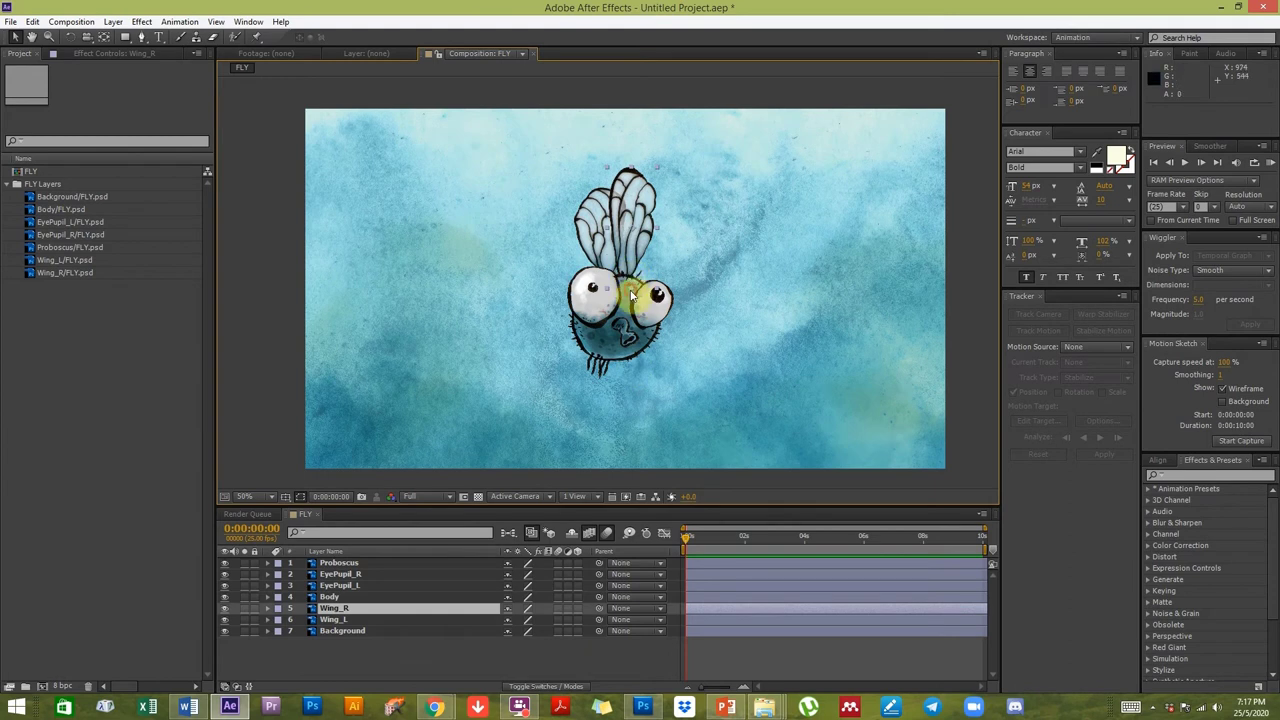
key("slash")
left_click_drag(668, 250, 647, 212)
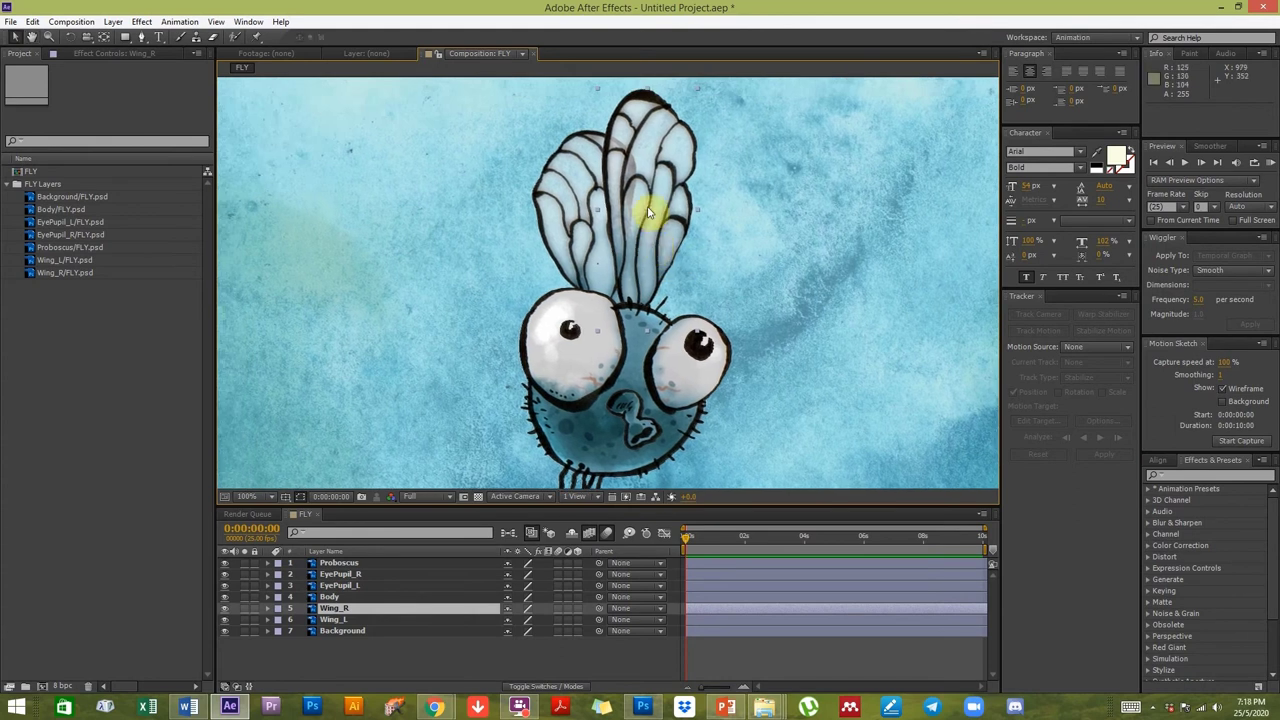
key("y")
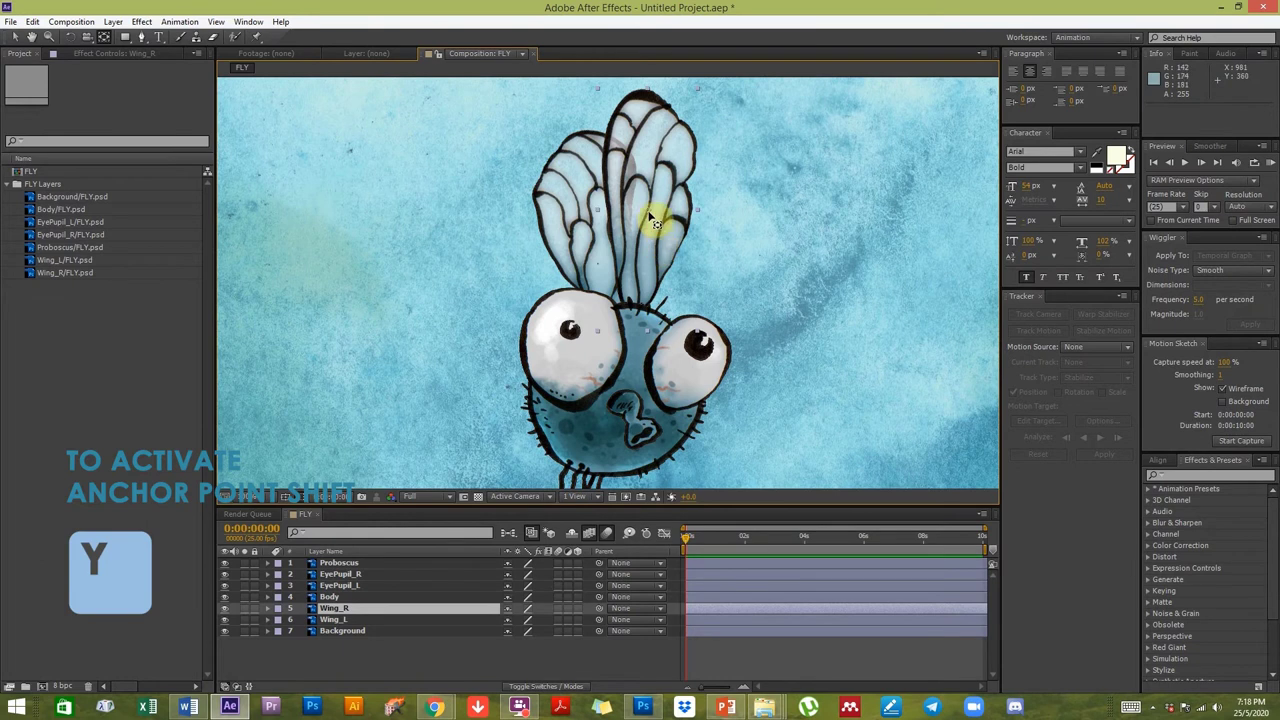
left_click_drag(650, 215, 632, 322)
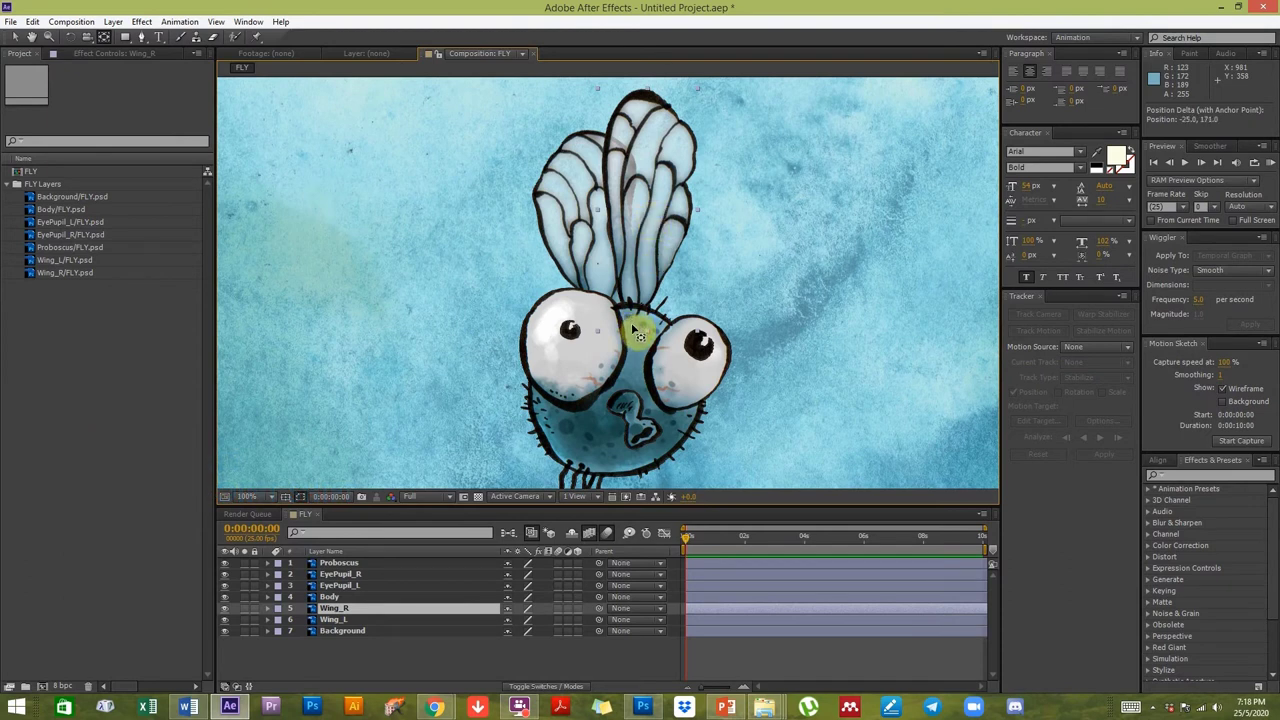
key("Return")
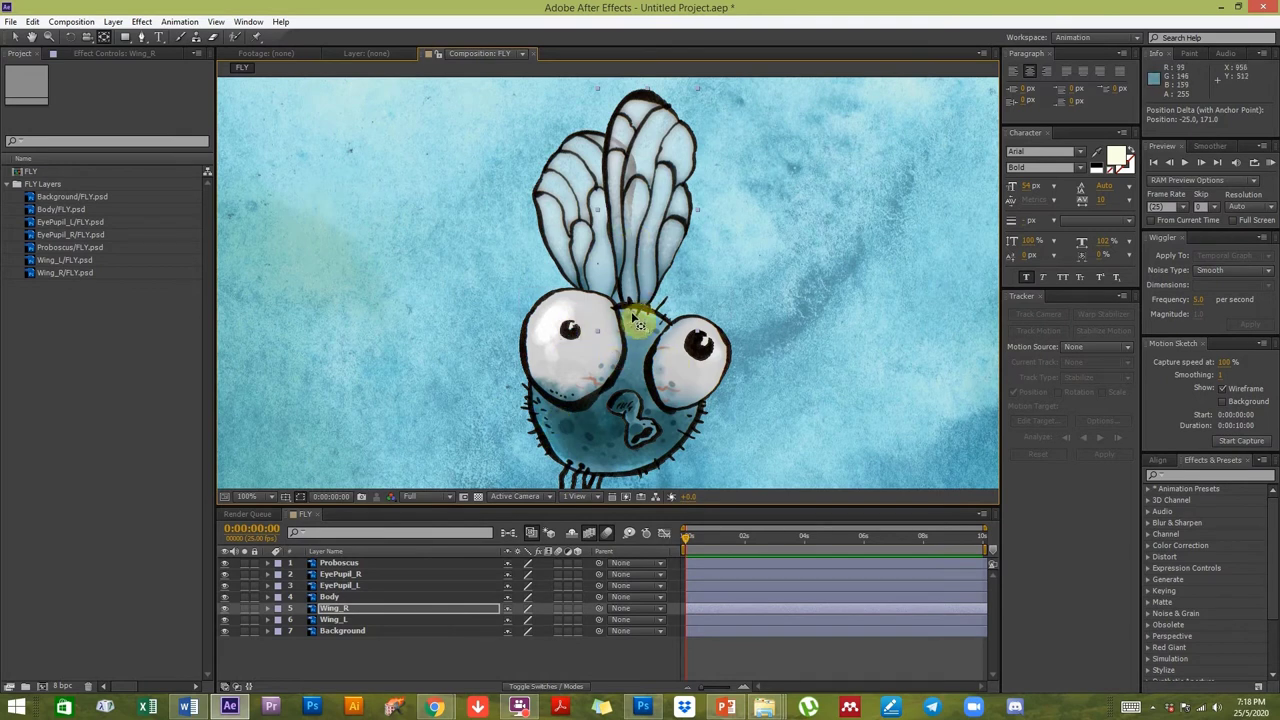
Put Wing_R's anchor point back at the wing's middle, test the layer's rotation around it, and undo the rotation.
left_click_drag(633, 352, 655, 230)
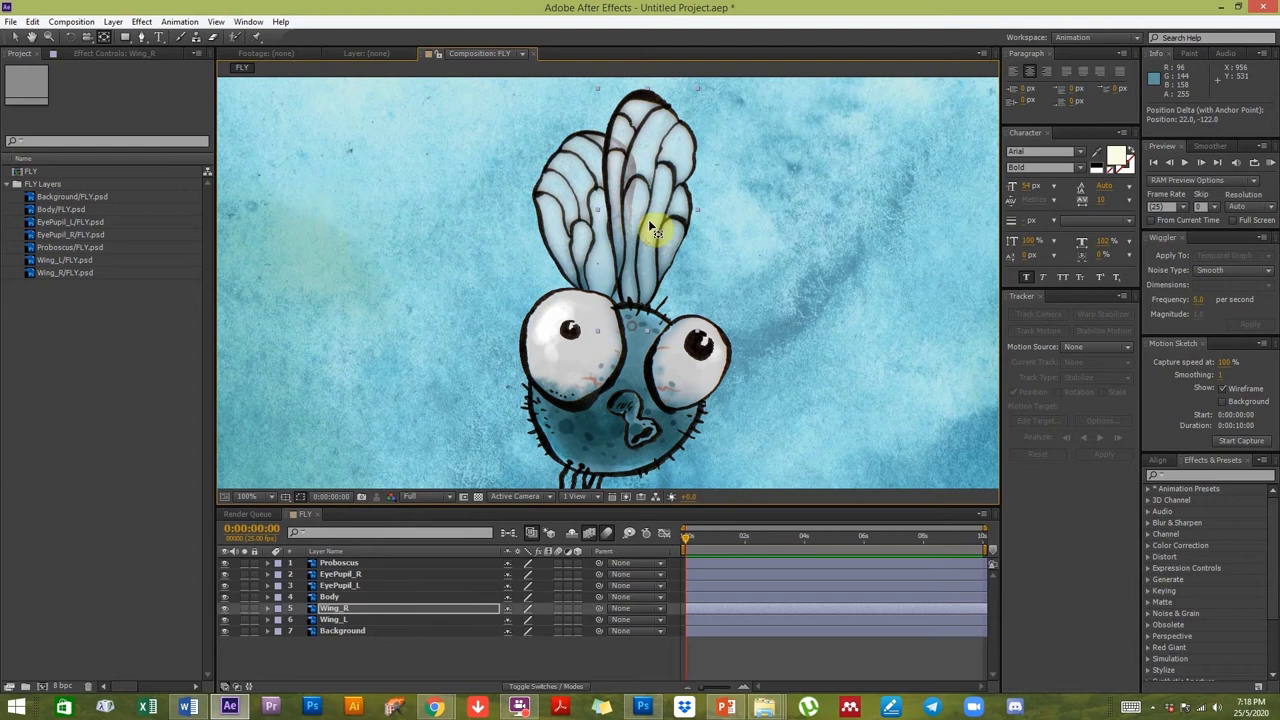
key("r")
left_click_drag(517, 619, 508, 578)
key("ctrl+z")
Place Wing_R's anchor point at the wing's base again, test the rotation around it, and undo the rotation.
left_click_drag(652, 218, 640, 330)
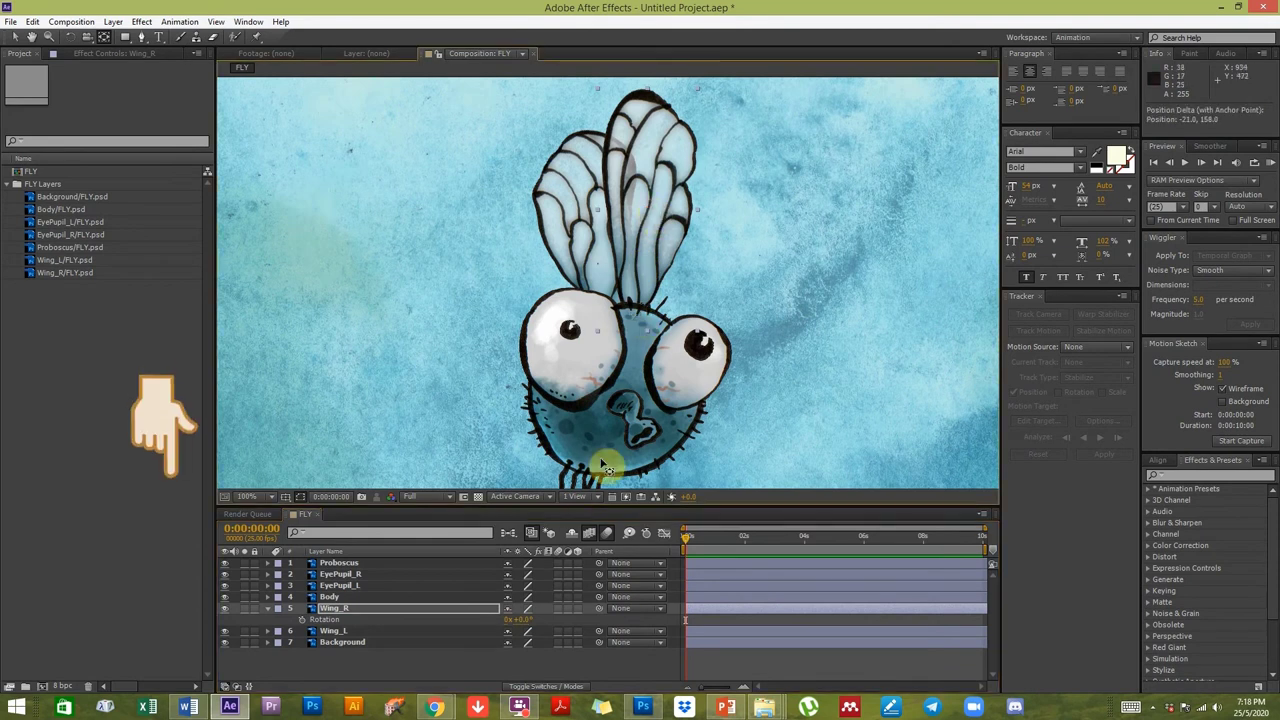
left_click_drag(519, 619, 540, 612)
key("ctrl+z")
Move the Wing_L layer's anchor point to the base of the wing, just above the large eye.
left_click(575, 215)
left_click_drag(597, 246, 586, 306)
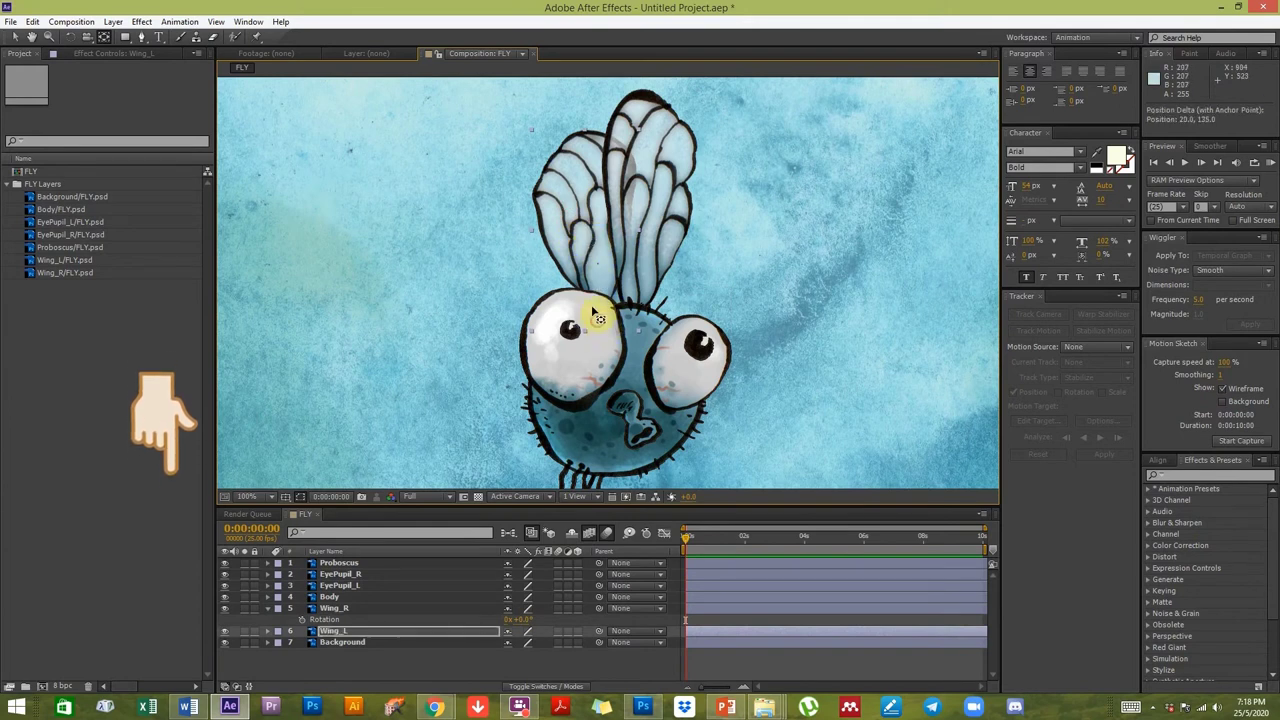
Set starting rotation keyframes at 0:00:00:00 for both the Wing_R and Wing_L layers.
left_click(345, 608)
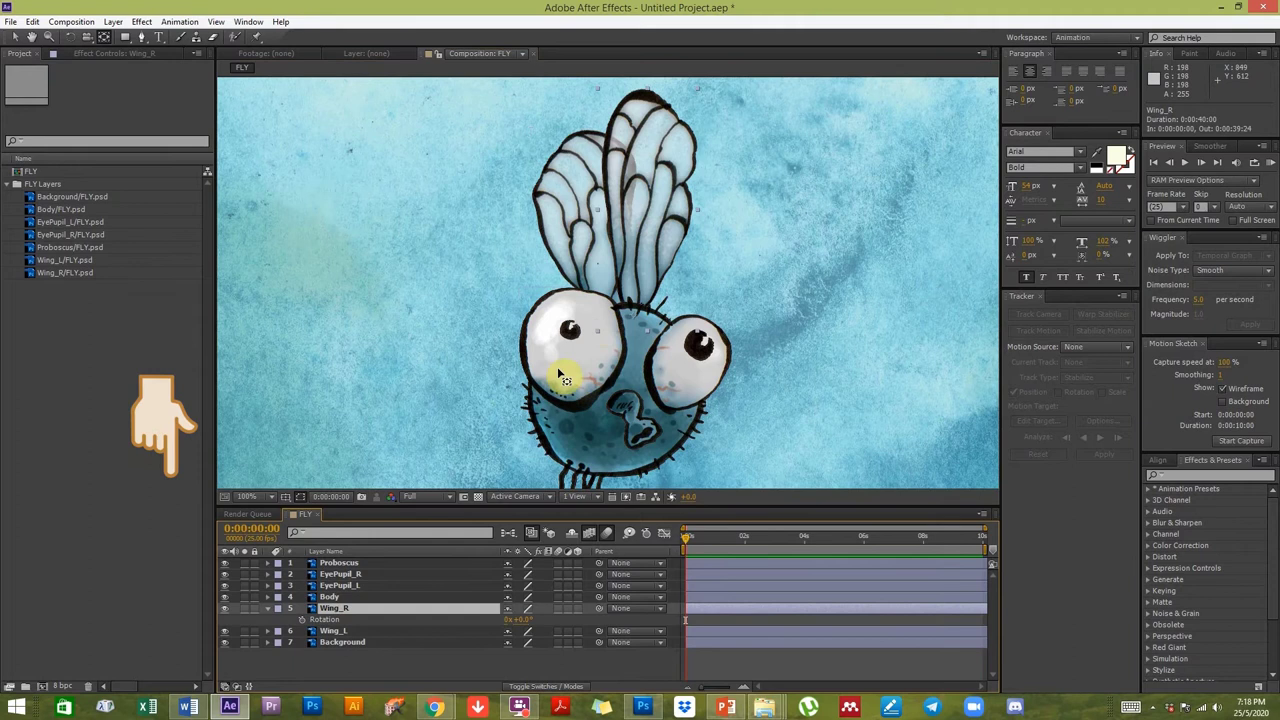
key("v")
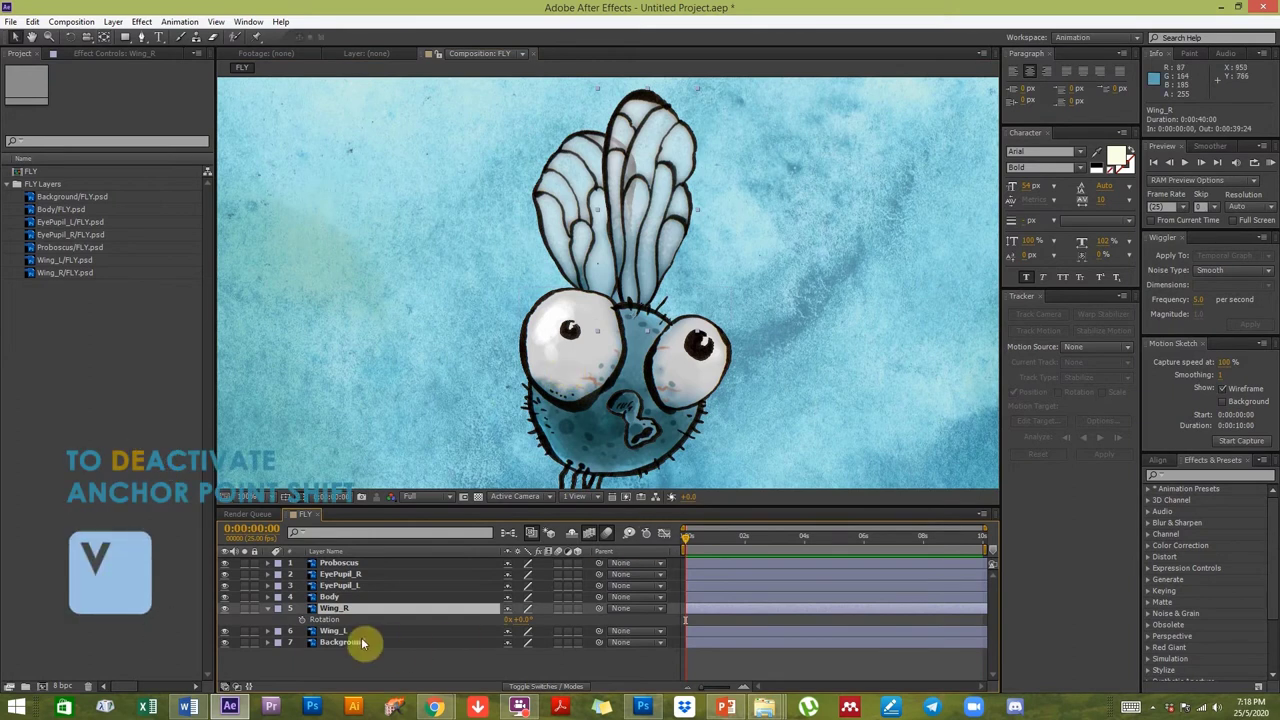
left_click_drag(363, 510, 357, 437)
left_click(333, 561, "ctrl")
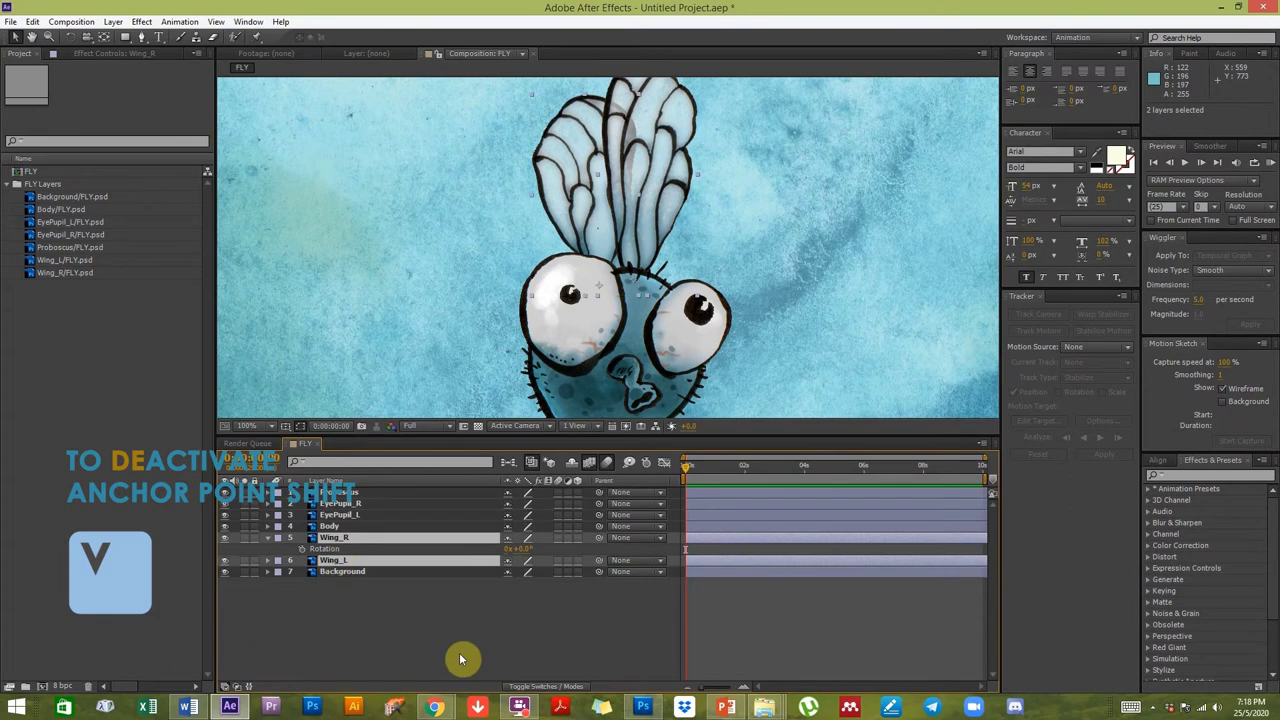
key("r")
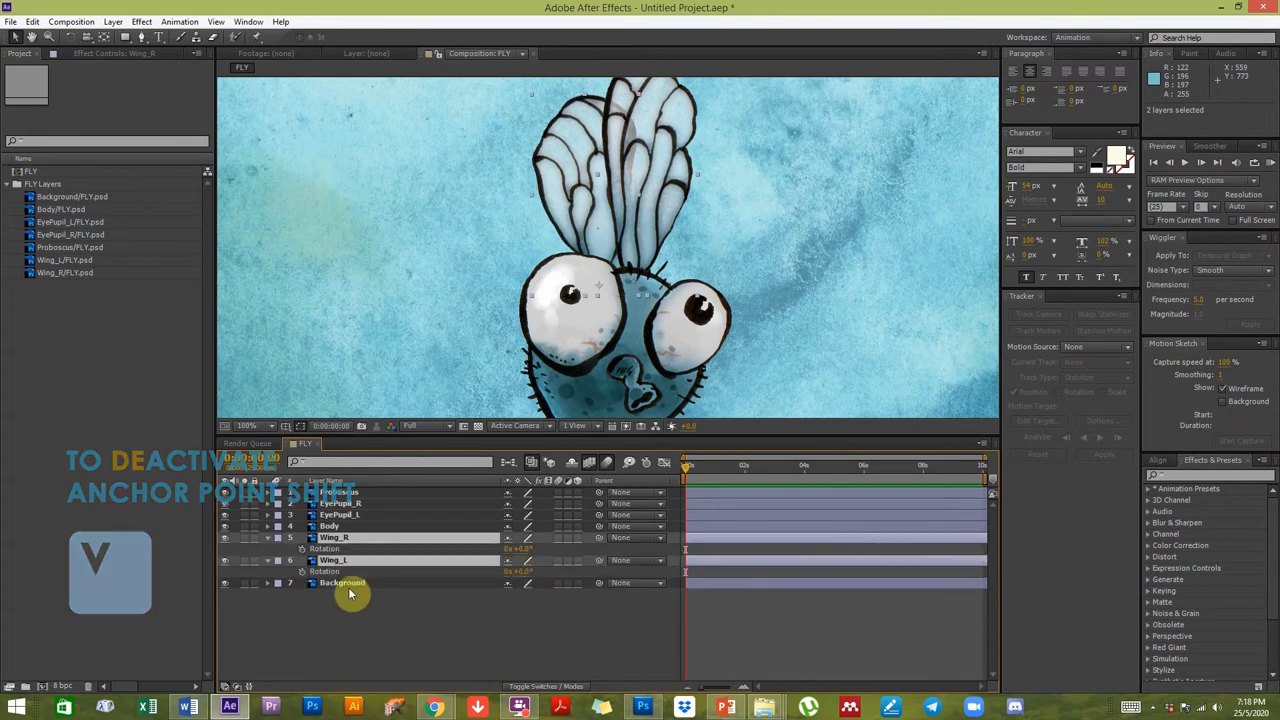
left_click(303, 550)
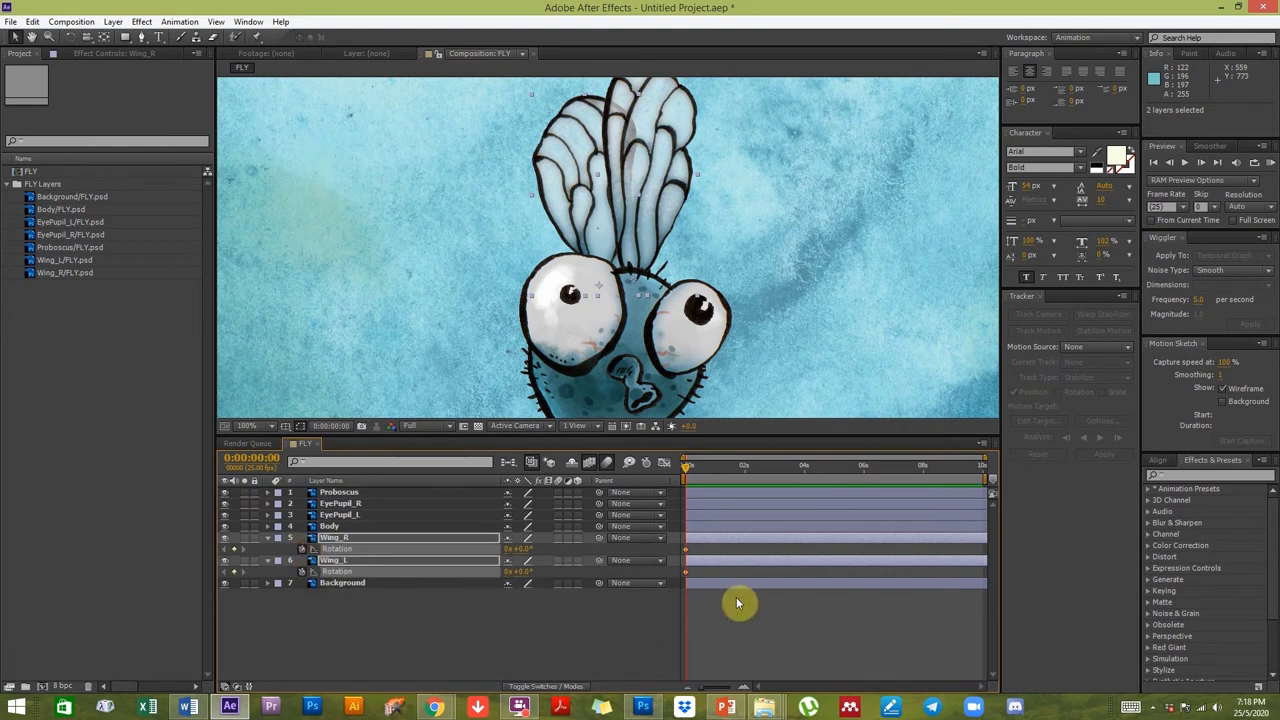
At frame 3, spread the wings with rotation keyframes of 76° for Wing_R and -77° for Wing_L.
key("equal")
key("equal")
key("equal")
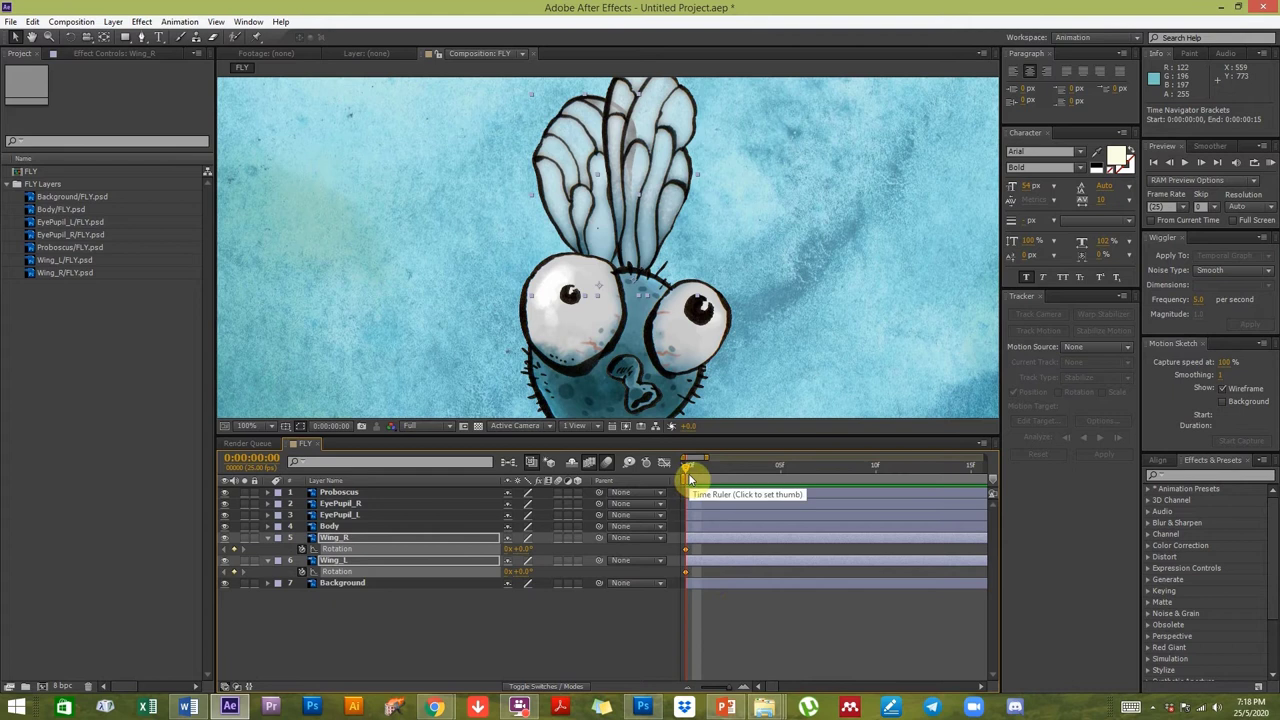
key("h")
left_click_drag(606, 337, 601, 303)
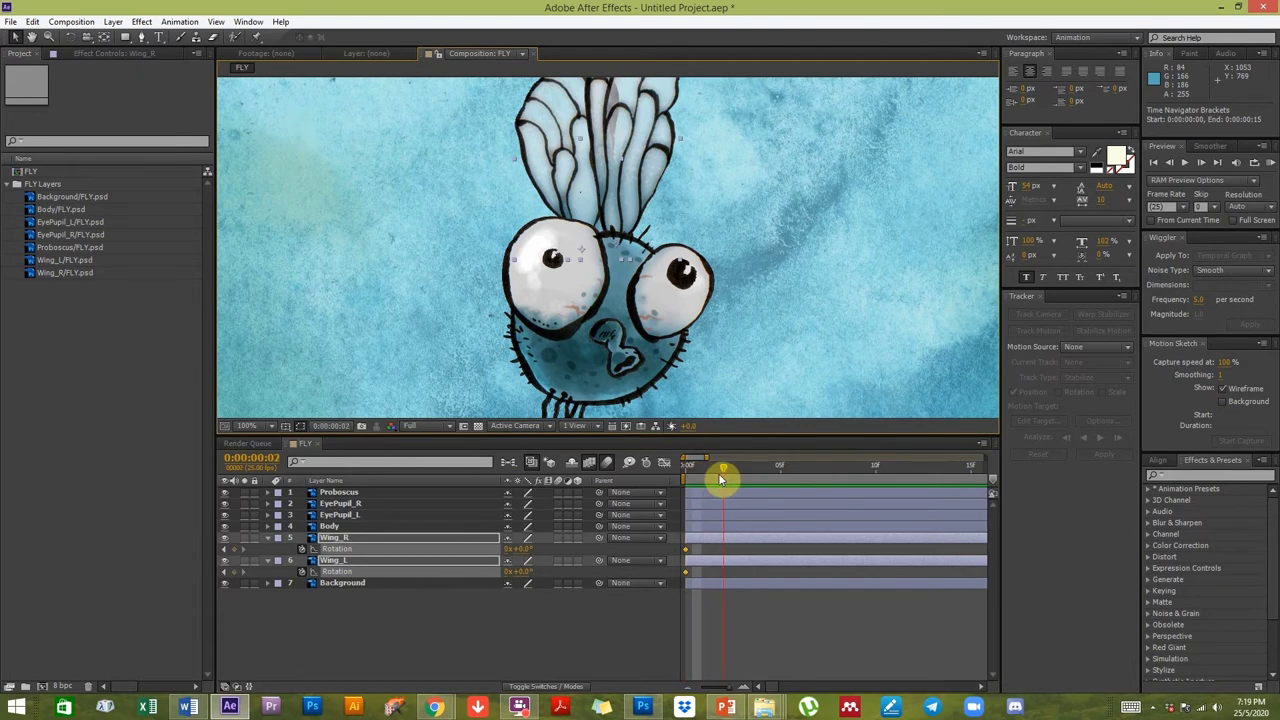
key("Page_Up")
key("Page_Down")
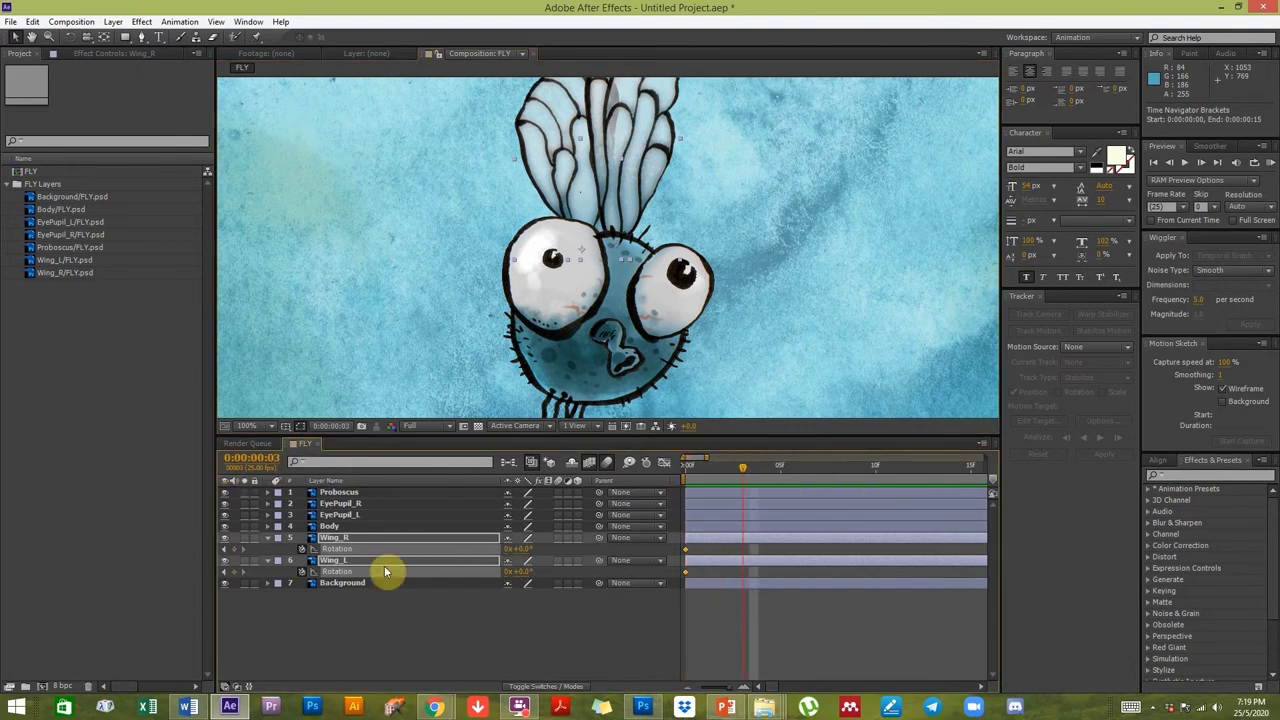
left_click(530, 619)
left_click_drag(528, 551, 478, 577)
left_click(562, 603)
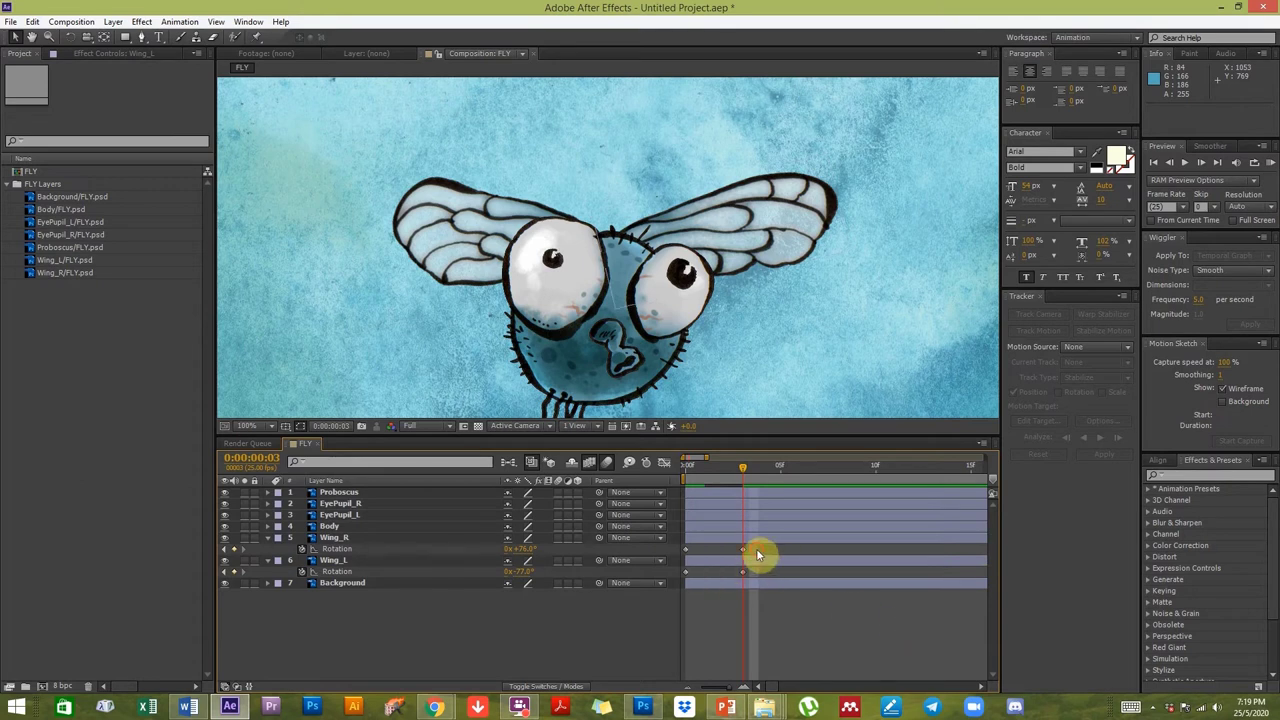
left_click_drag(757, 553, 655, 560)
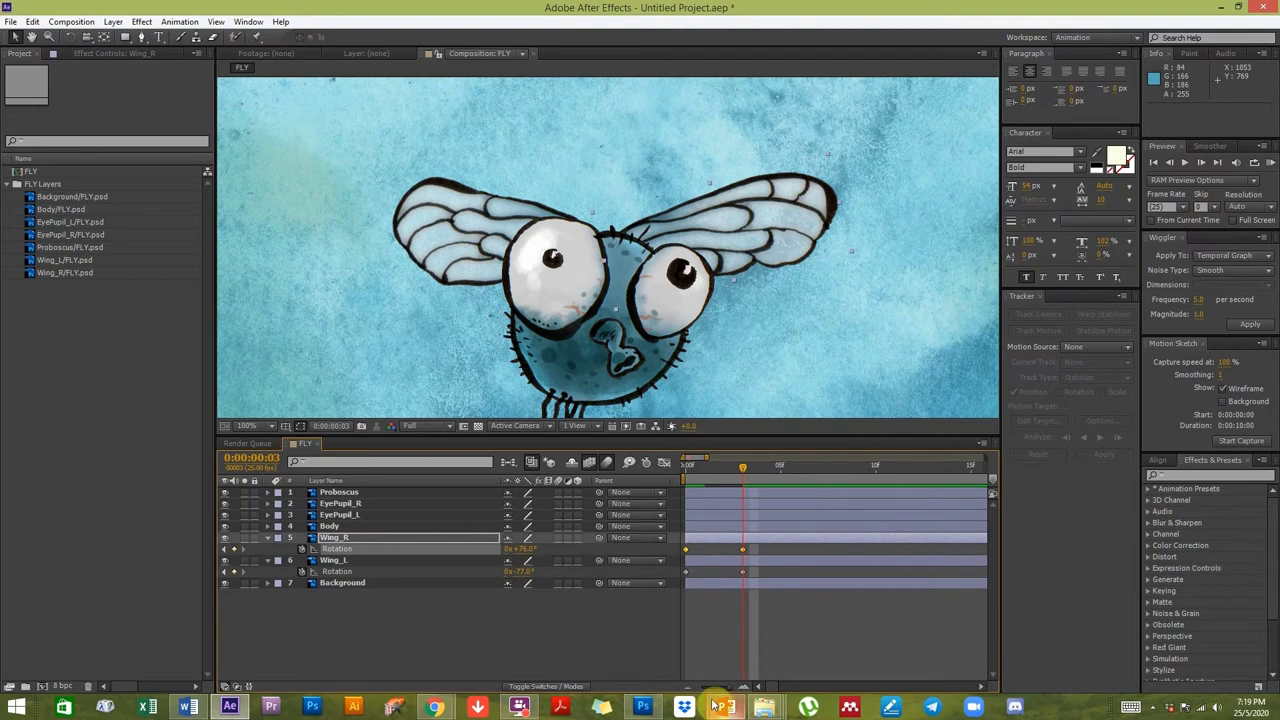
left_click(848, 632)
left_click_drag(712, 690, 686, 686)
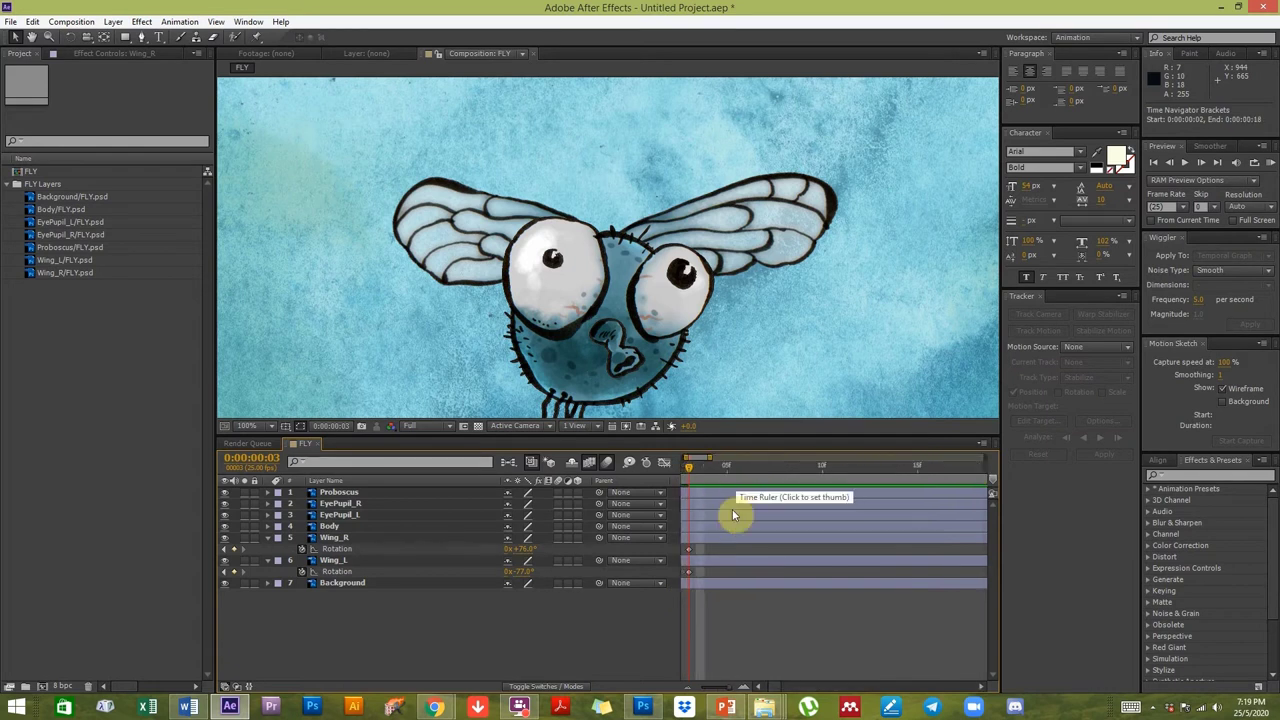
key("semicolon")
key("v")
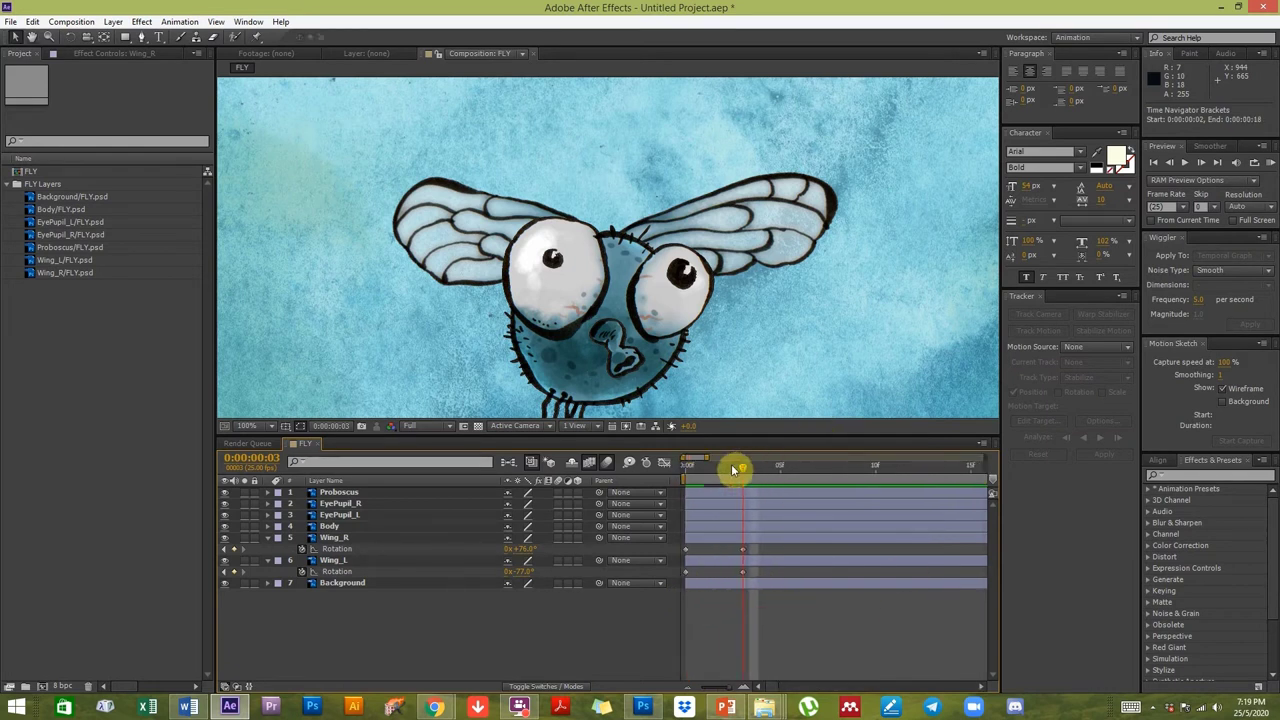
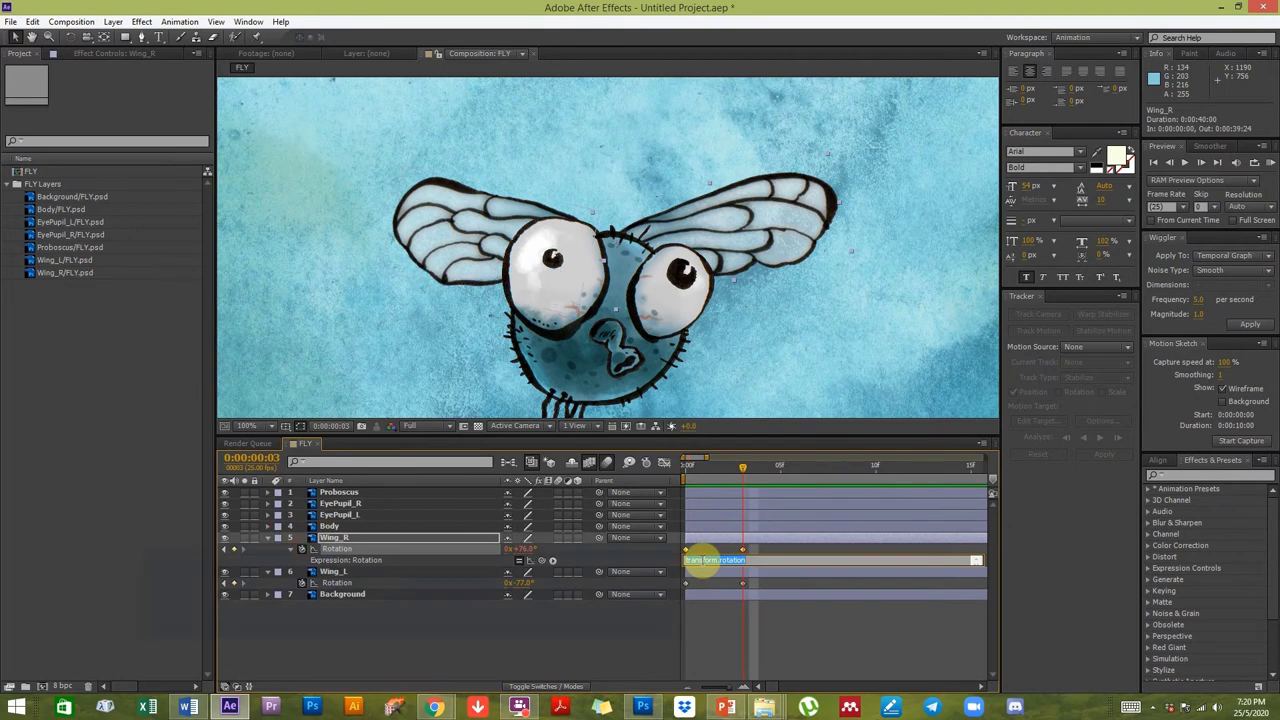
Replace Wing_R's rotation expression with loopOut("cycle",0) and scrub through the timeline to check the wing's repeating motion.
key("BackSpace")
type("loopOut(\"cycle\",0")
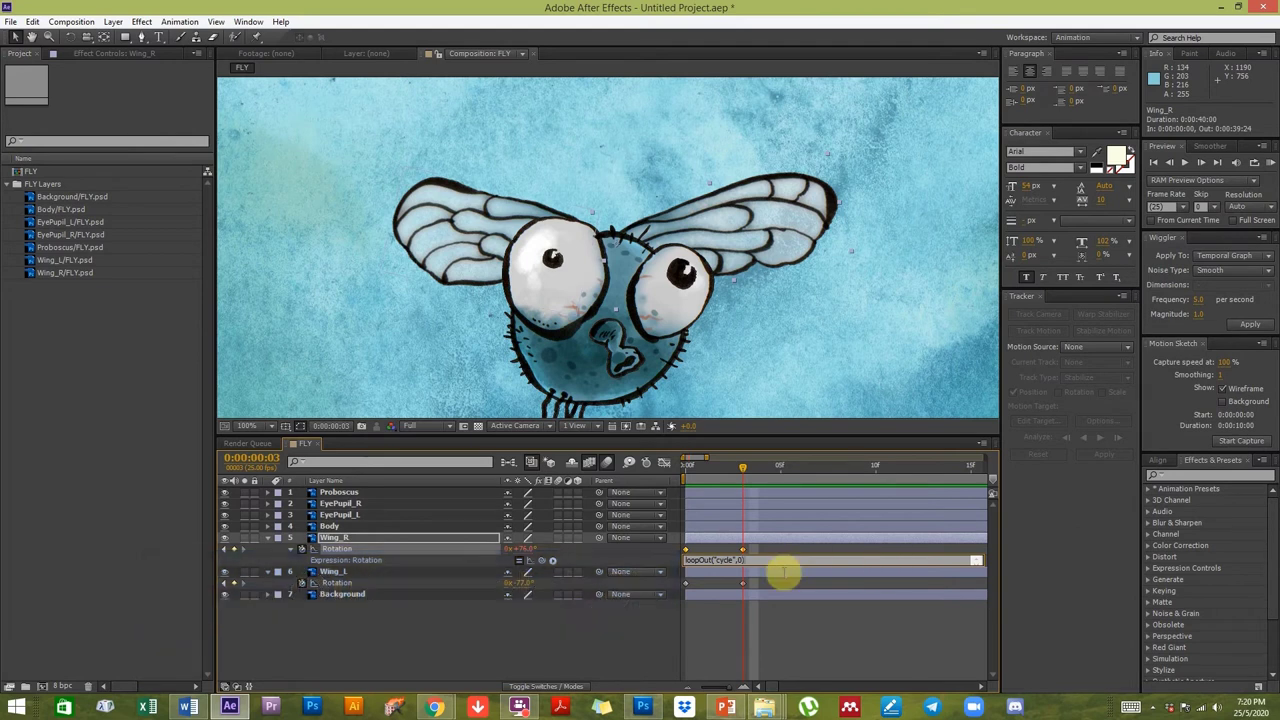
left_click(766, 622)
left_click_drag(738, 468, 837, 466)
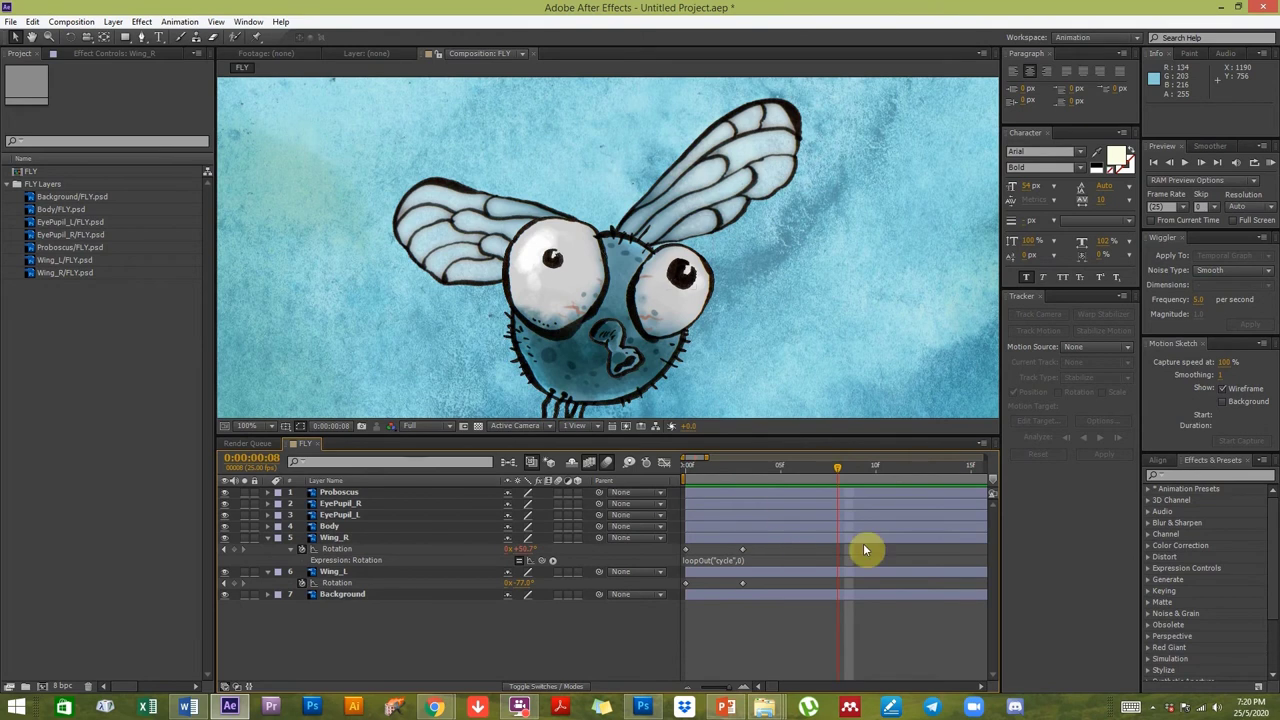
left_click_drag(697, 469, 928, 466)
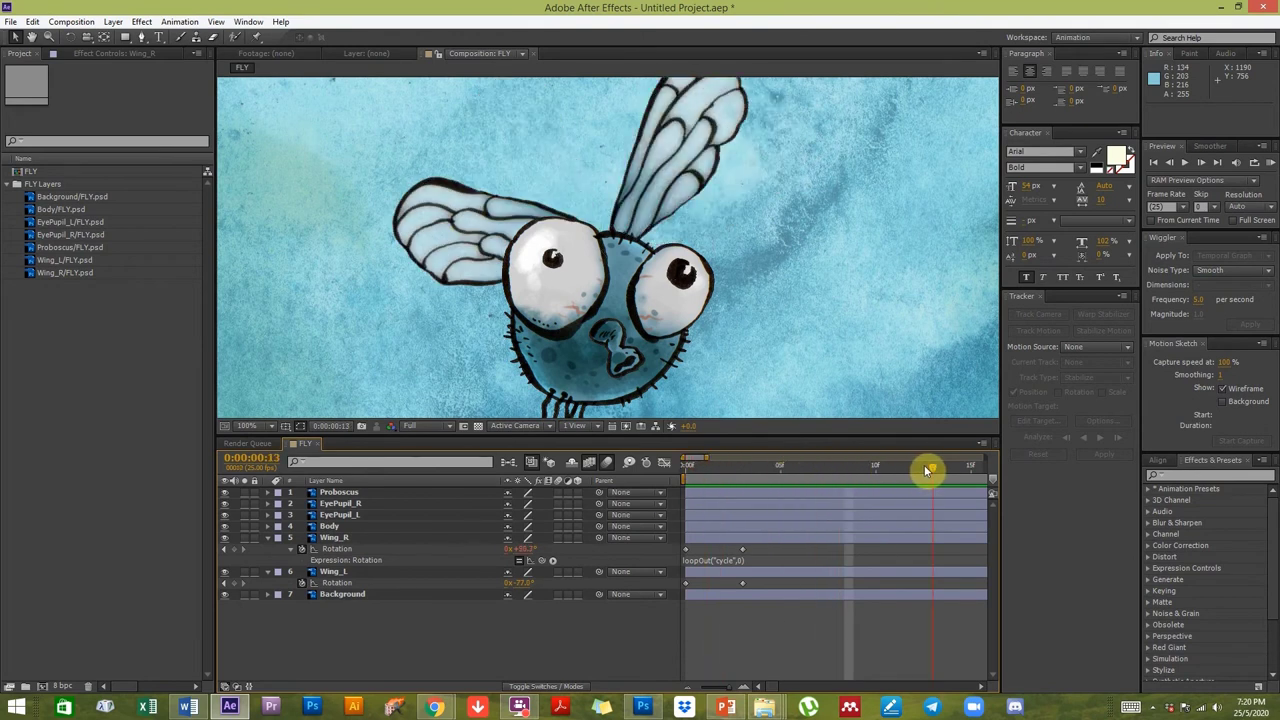
left_click_drag(713, 686, 675, 690)
left_click_drag(750, 478, 733, 455)
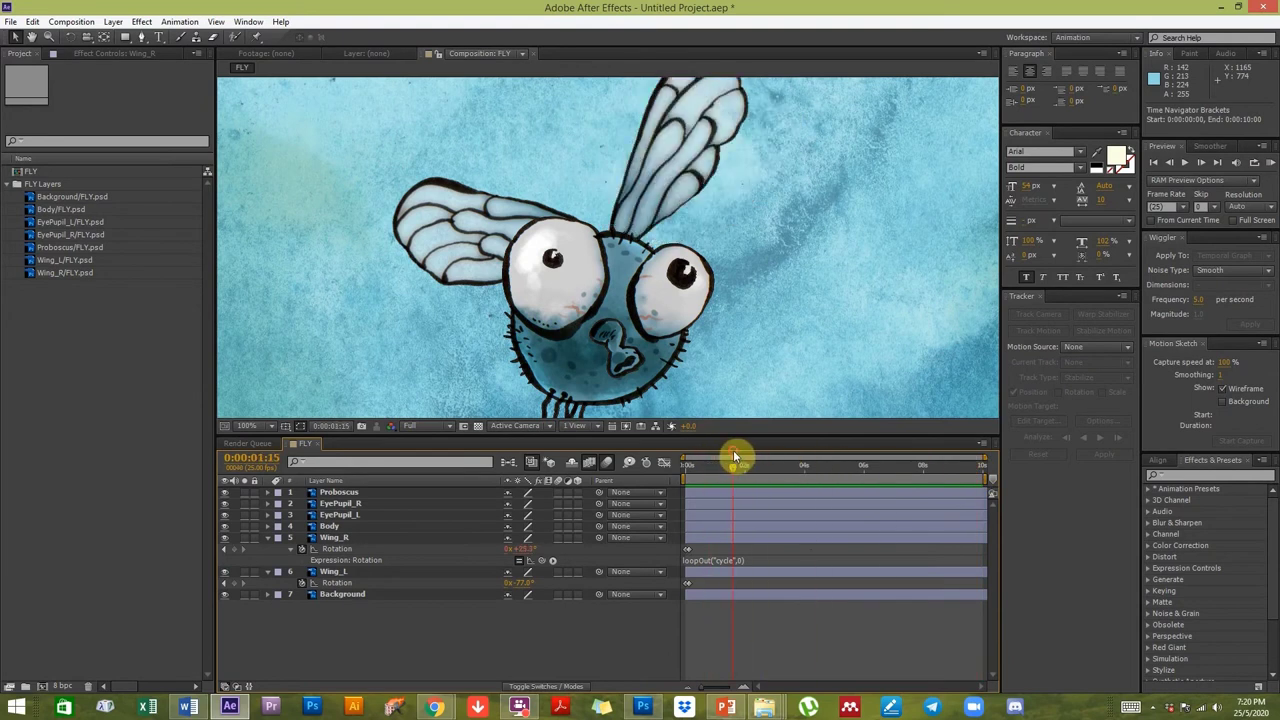
Copy the loopOut("cycle",0) expression to Wing_L's rotation and scrub the timeline to check both wings, ending back at the first frame.
left_click(698, 559)
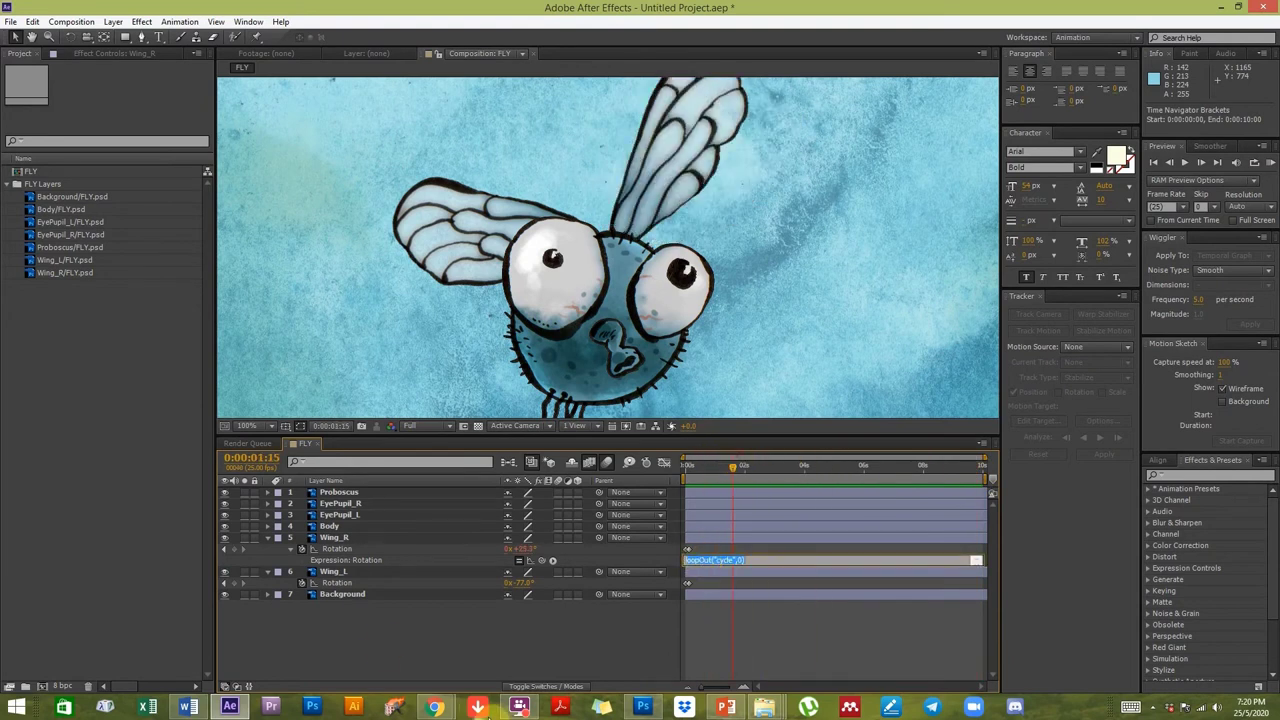
left_click(303, 584, "alt")
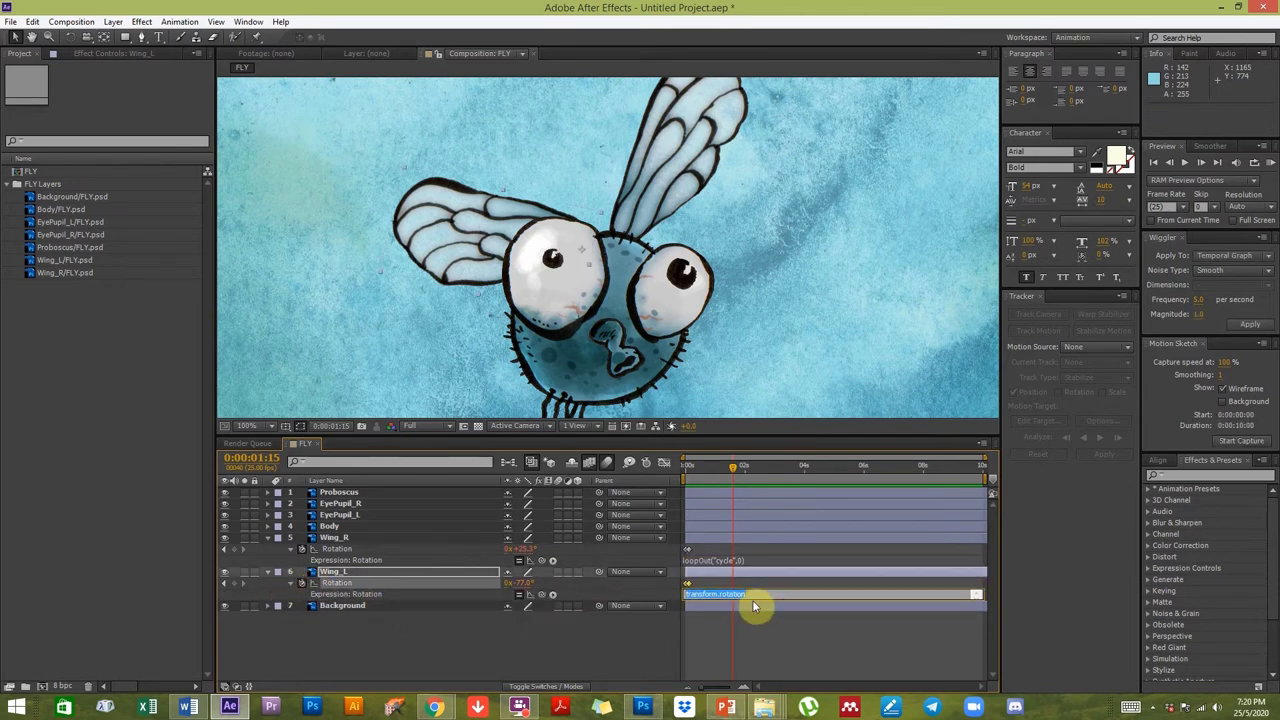
left_click(765, 638)
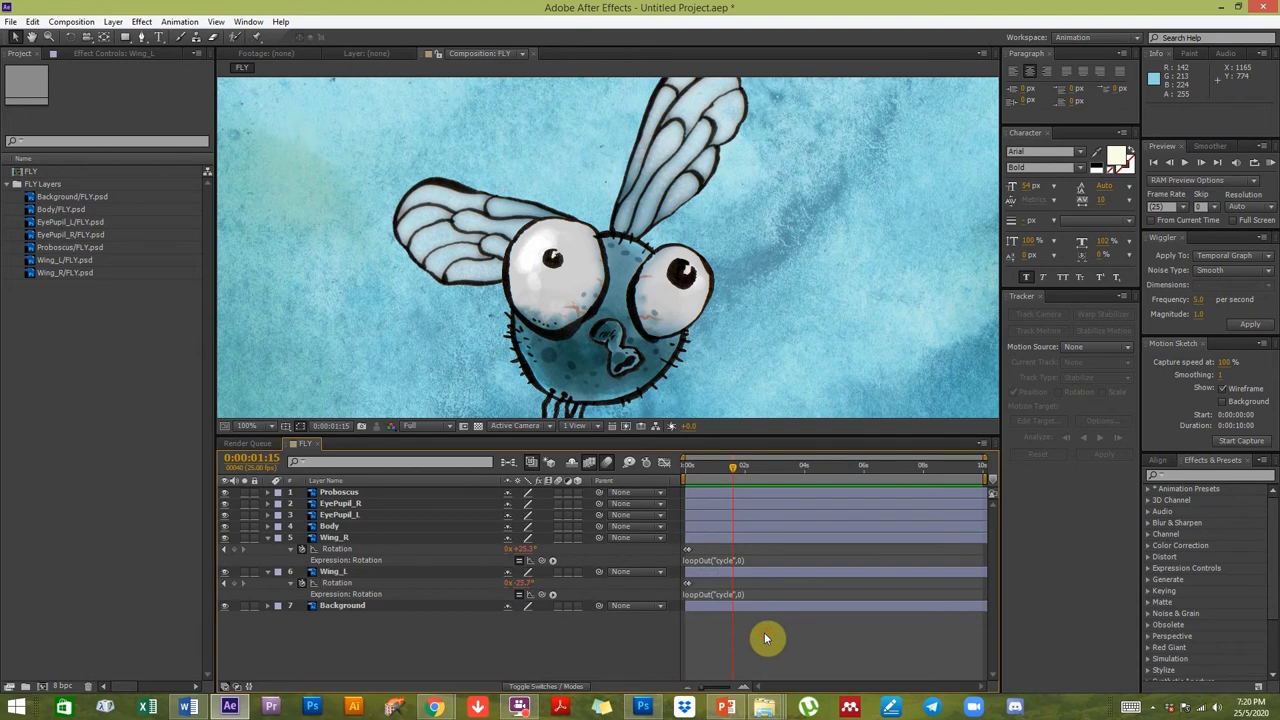
mouse_move(692, 474)
left_mouse_down()
mouse_move(830, 478)
mouse_move(684, 477)
left_mouse_up()
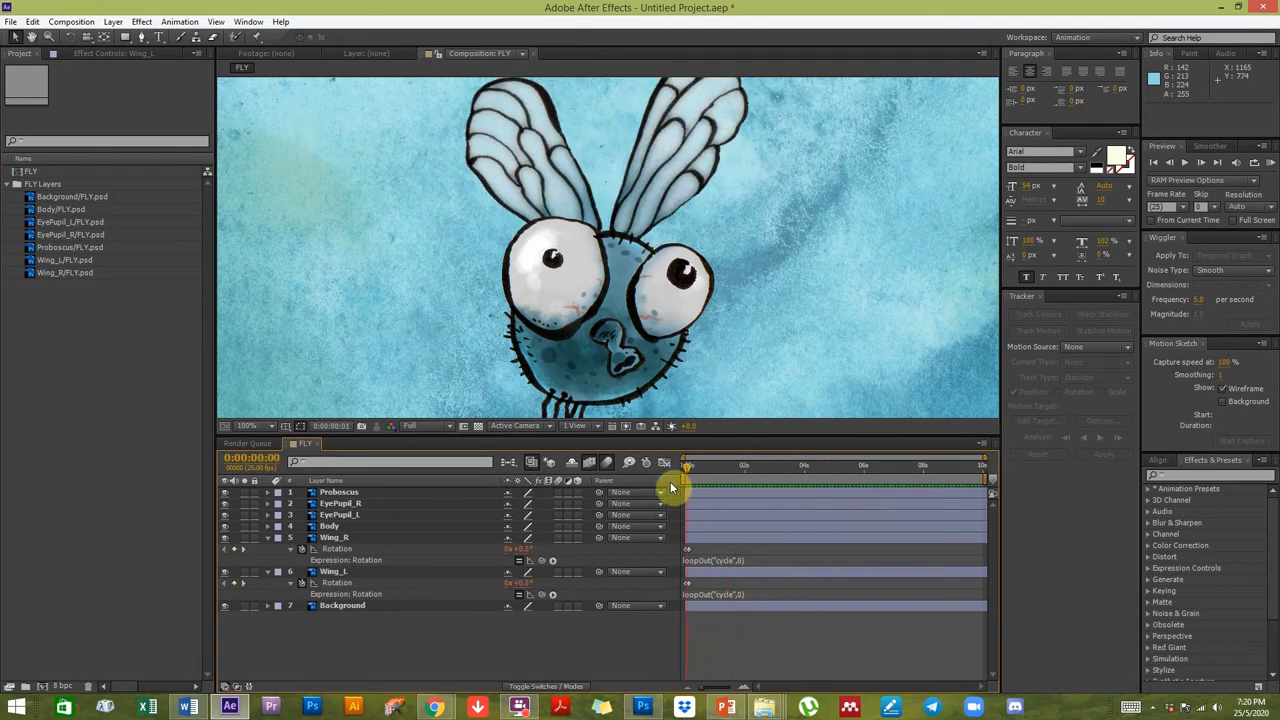
left_click(644, 348)
scroll(644, 348, "down", 2)
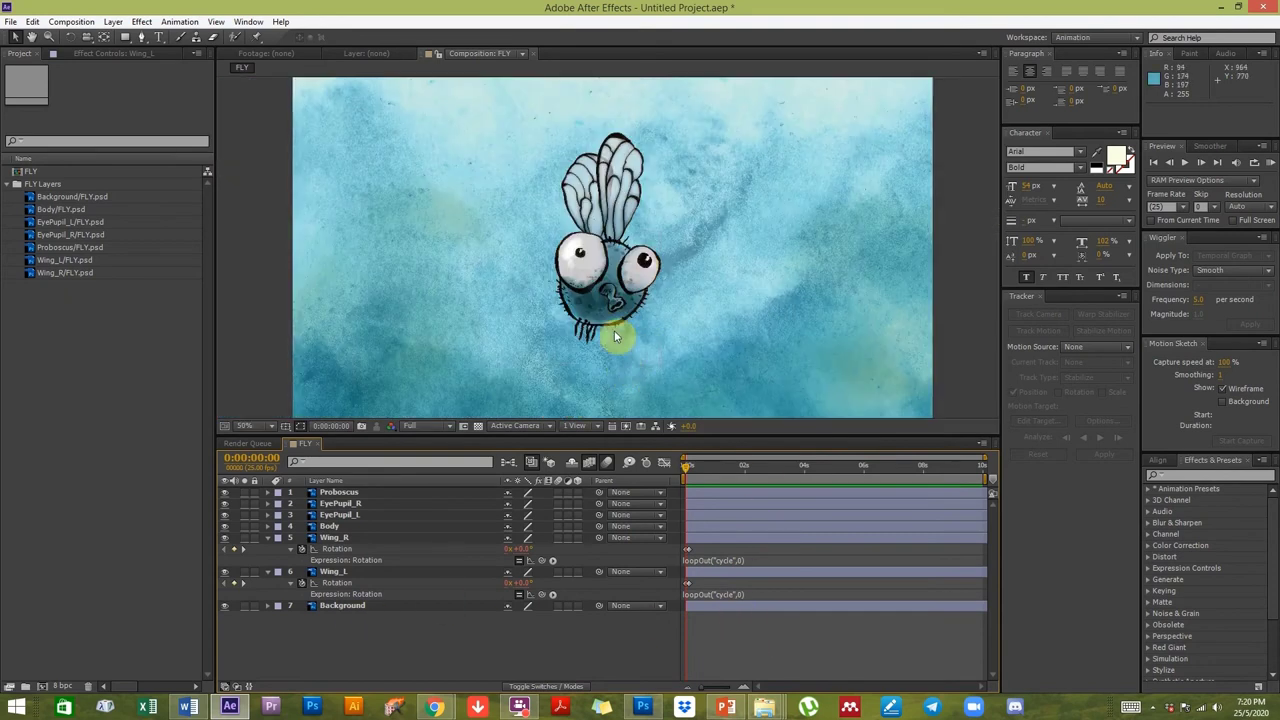
left_click_drag(642, 297, 717, 322)
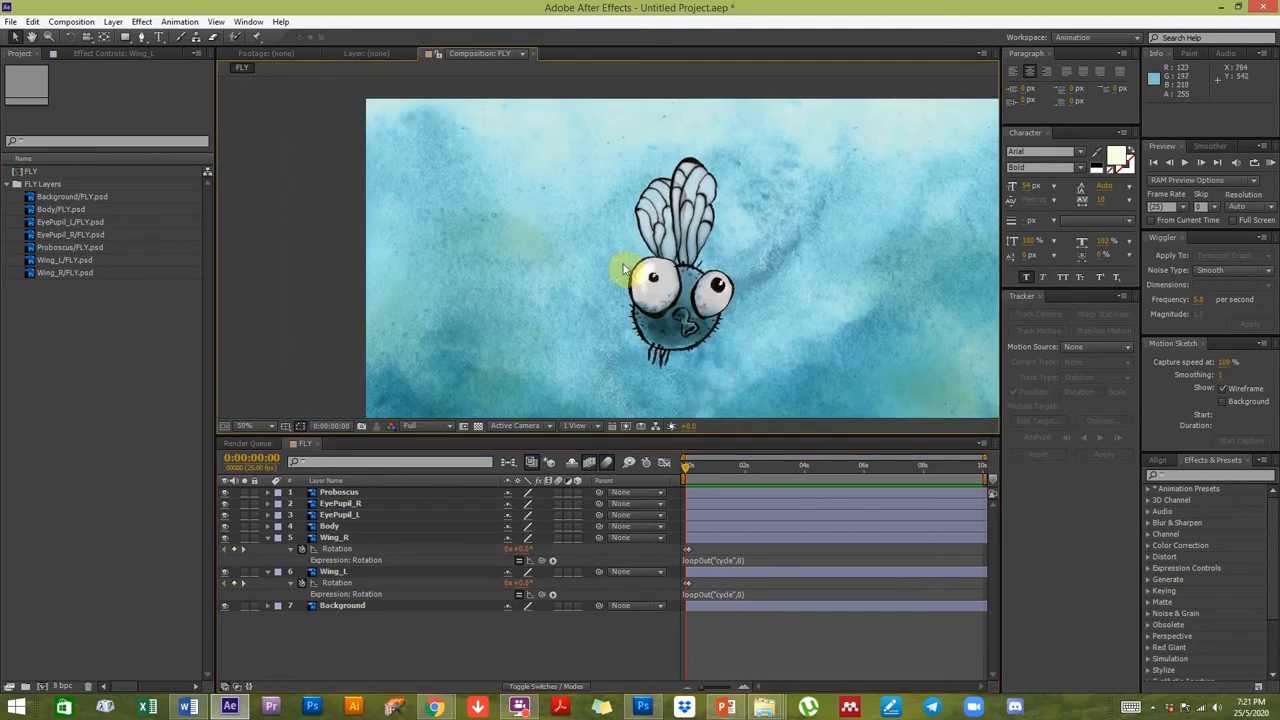
left_click_drag(693, 476, 650, 472)
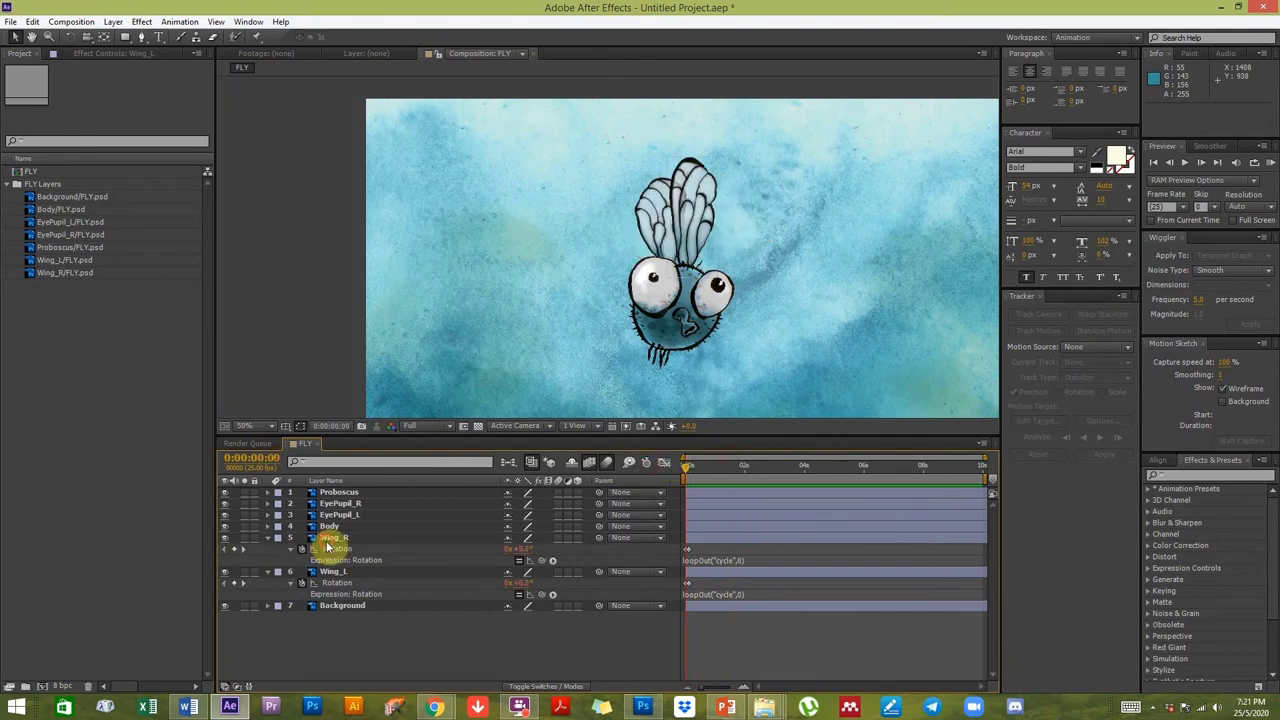
Collapse the expanded rotation properties of the Wing_R and Wing_L layers.
left_click(328, 527)
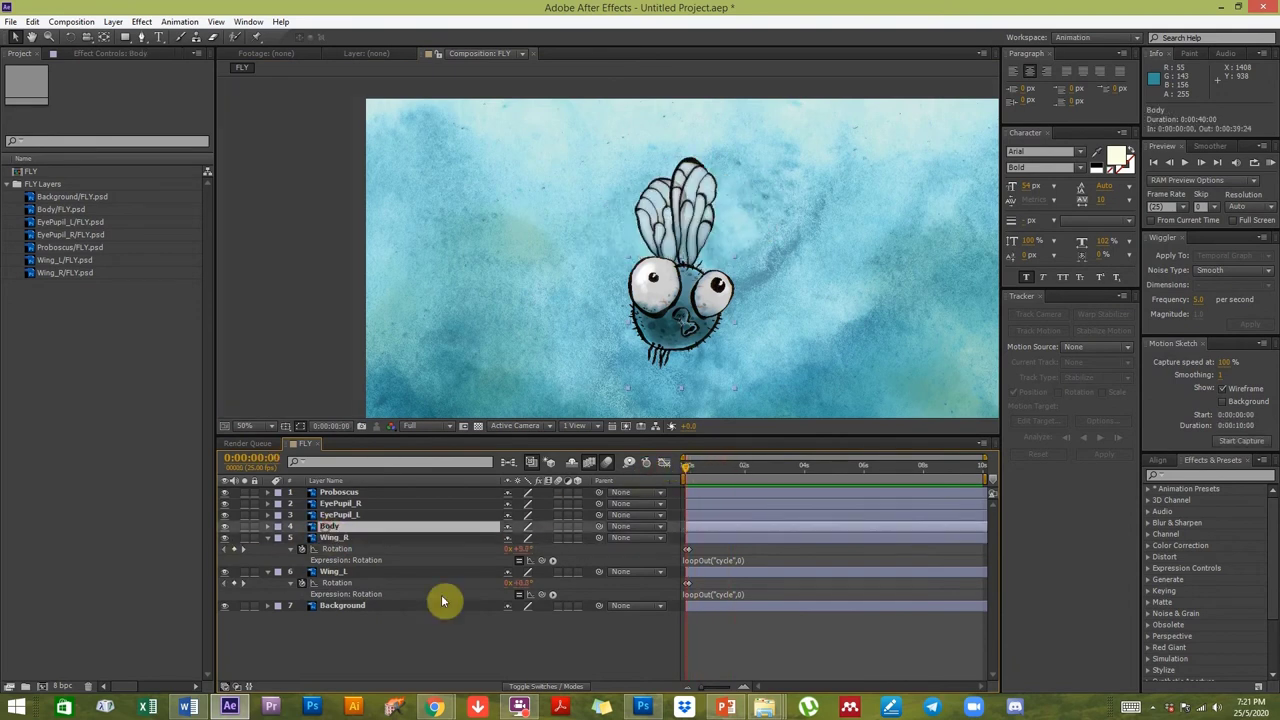
left_click(267, 537)
left_click(267, 549)
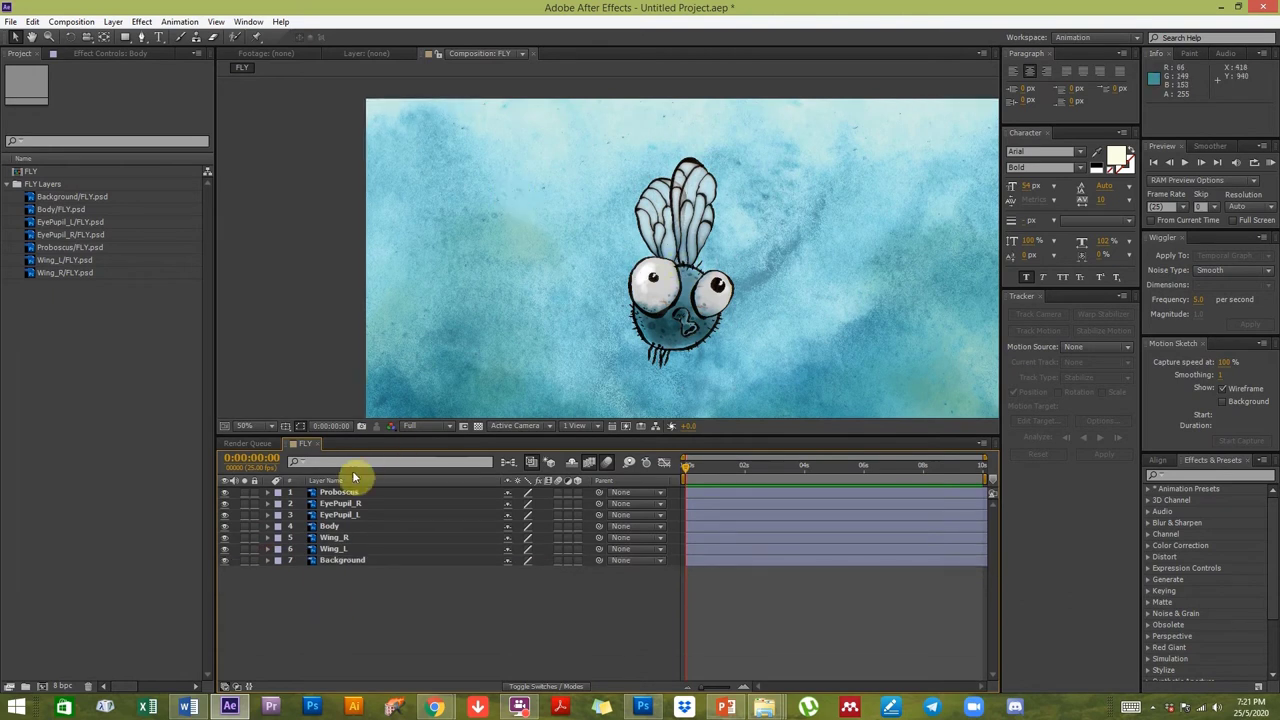
Try moving the Body layer on its own in the composition, and undo the move.
left_click(329, 526)
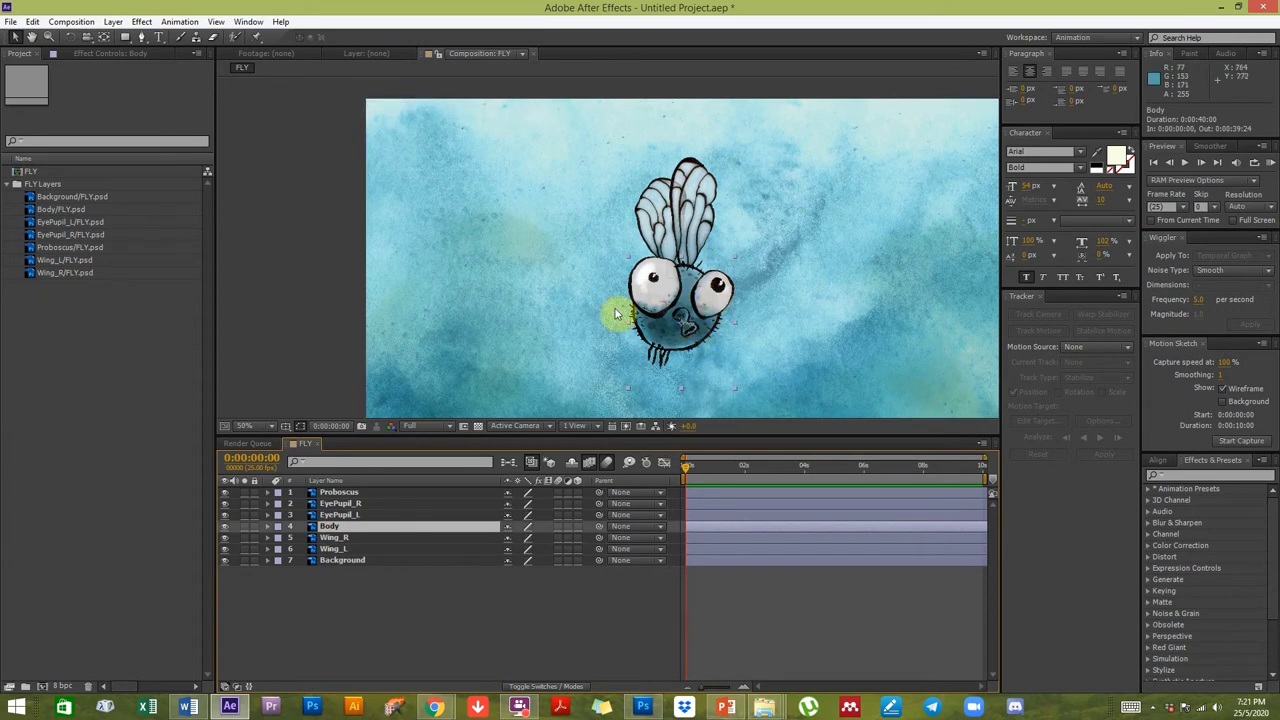
left_click(350, 643)
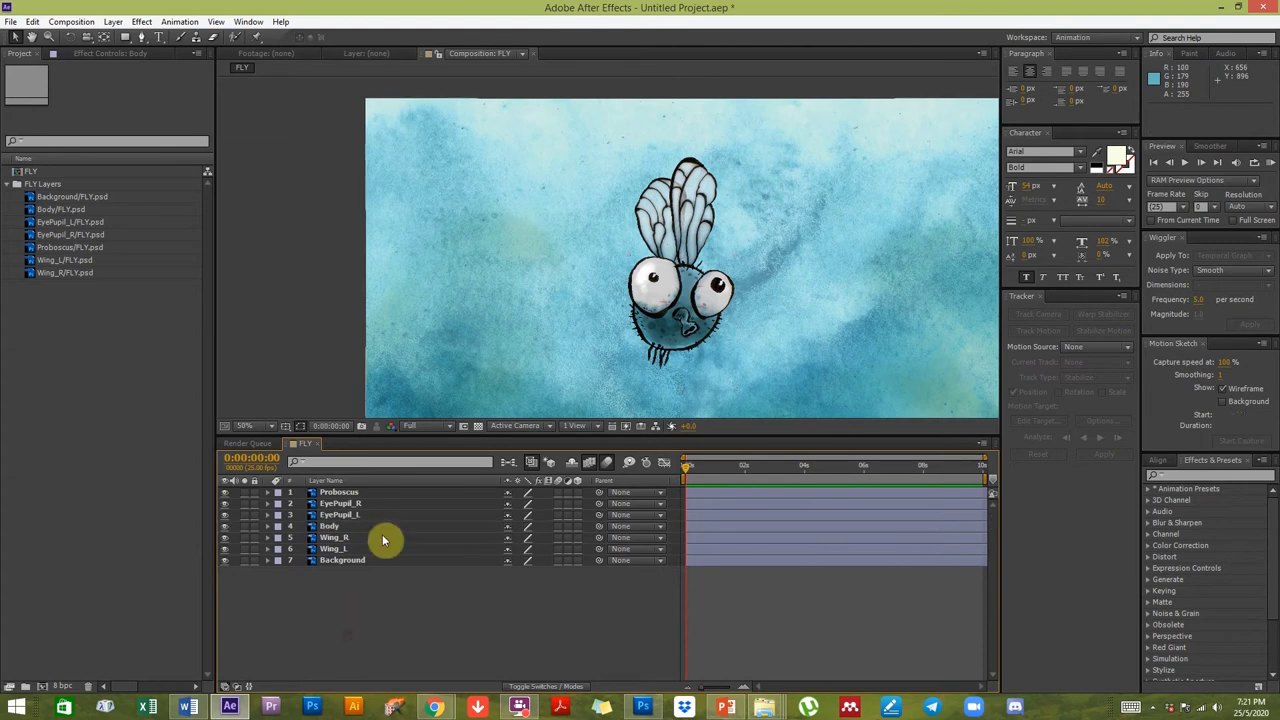
left_click(326, 529)
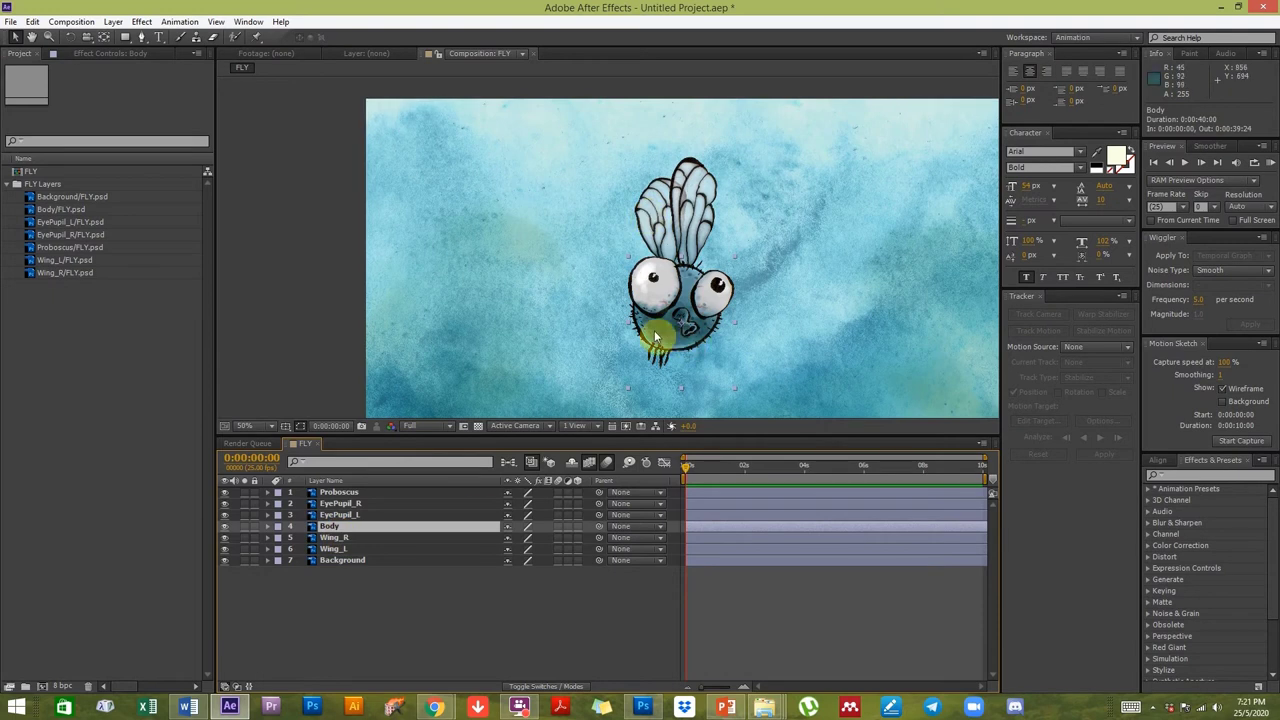
mouse_move(655, 335)
left_mouse_down()
mouse_move(611, 349)
mouse_move(677, 343)
mouse_move(640, 323)
mouse_move(663, 320)
mouse_move(623, 337)
mouse_move(663, 320)
mouse_move(679, 388)
mouse_move(744, 257)
mouse_move(643, 314)
left_mouse_up()
key("ctrl+z")
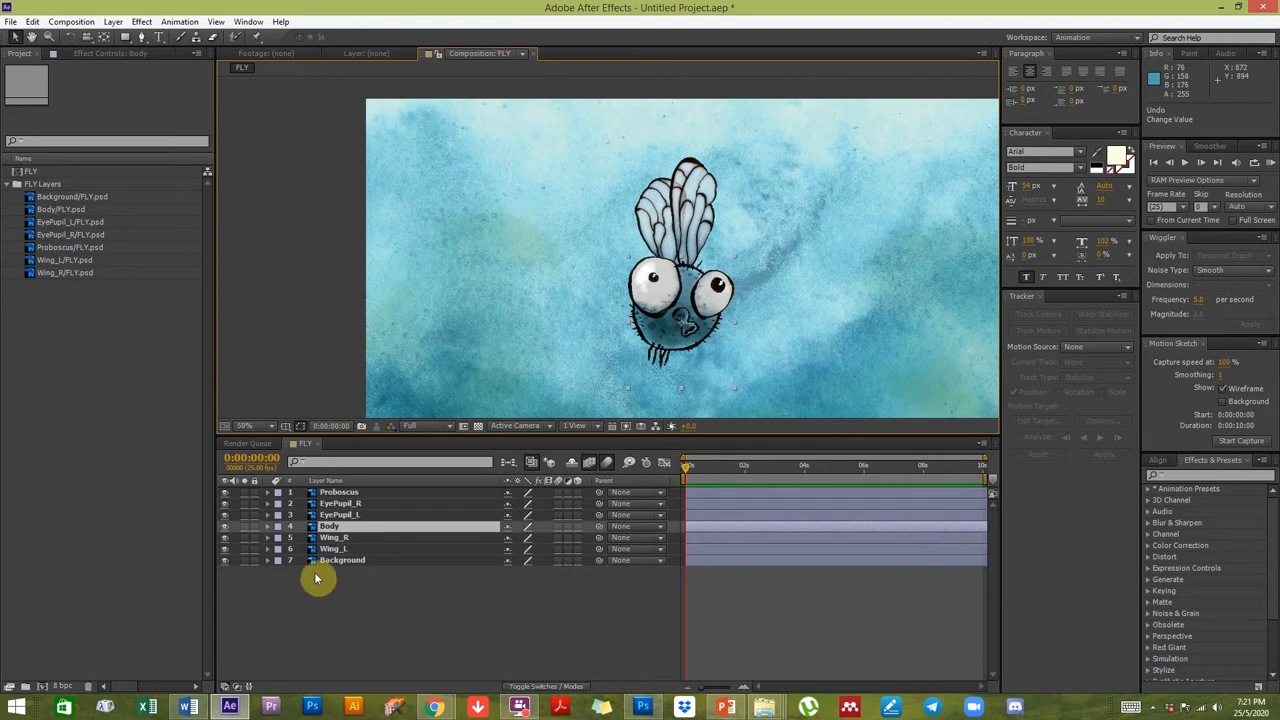
Select the Proboscus, EyePupil_R, EyePupil_L, Wing_R and Wing_L layers together, leaving out Body and Background.
left_click(337, 514)
left_click(345, 493, "shift")
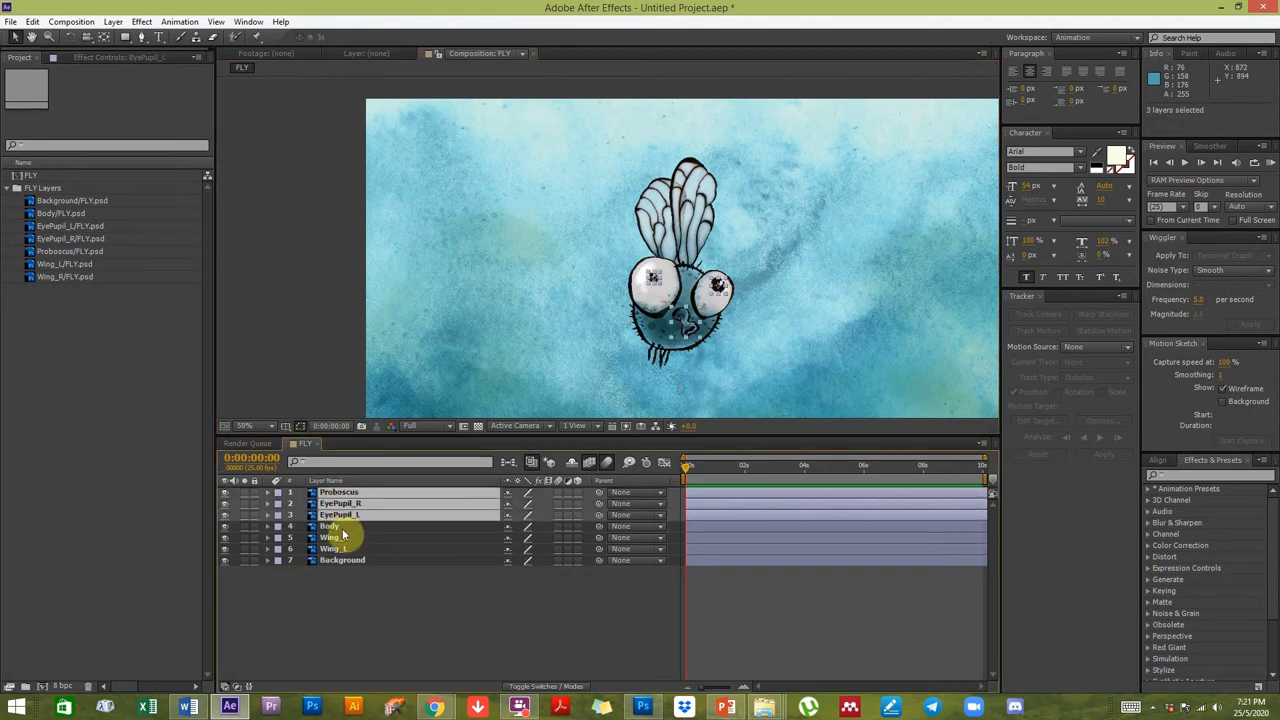
left_click(336, 537, "ctrl")
left_click(334, 549, "ctrl")
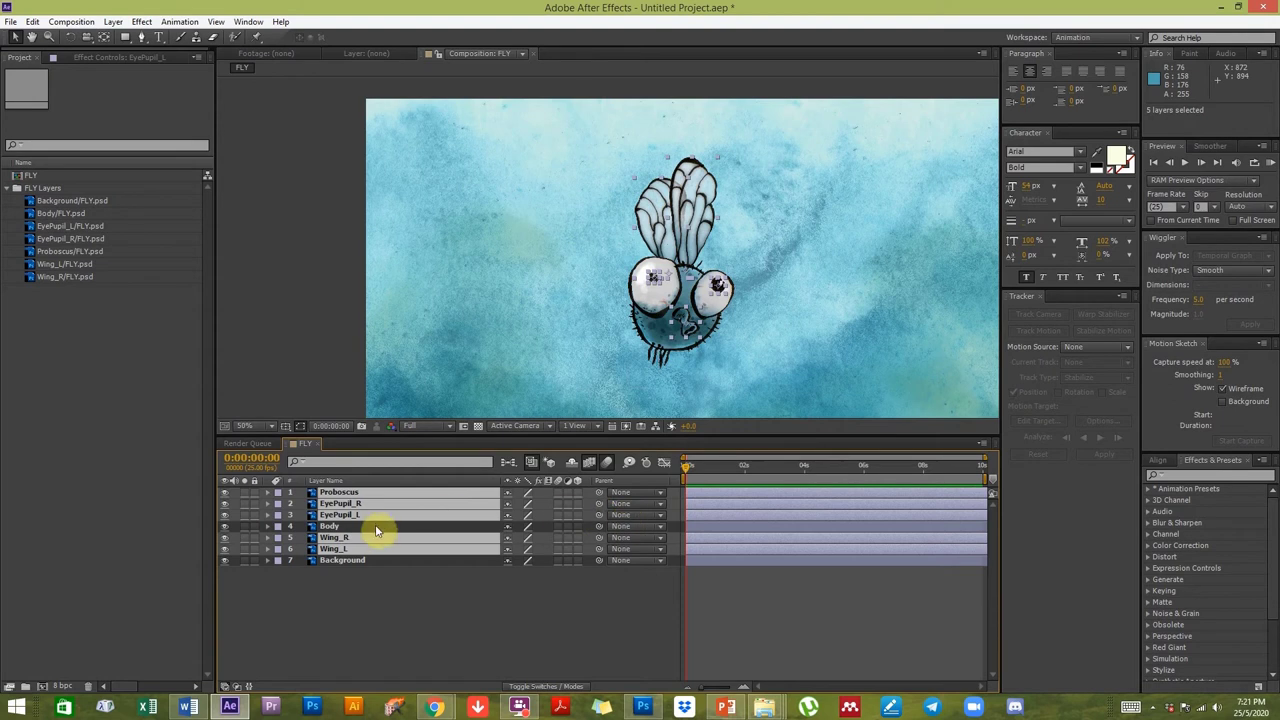
Parent the selected fly-part layers to Body, and undo the parenting.
left_click(632, 516)
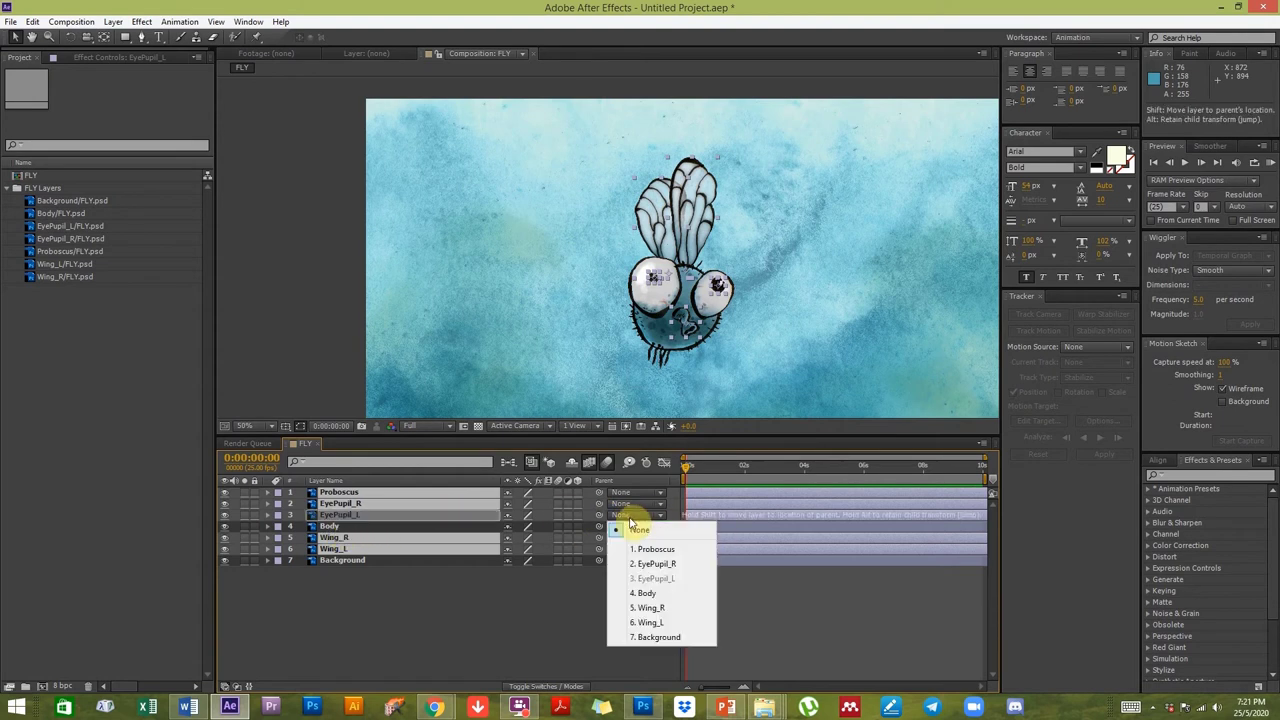
left_click(645, 594)
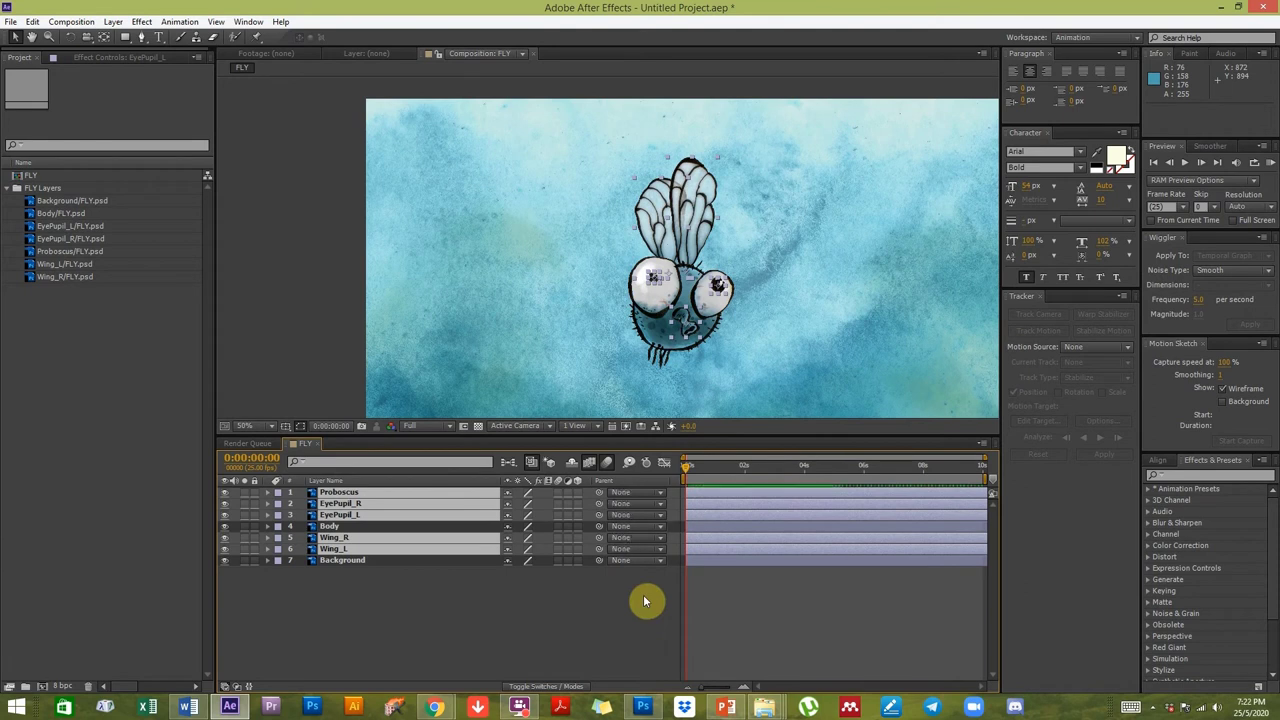
key("ctrl+z")
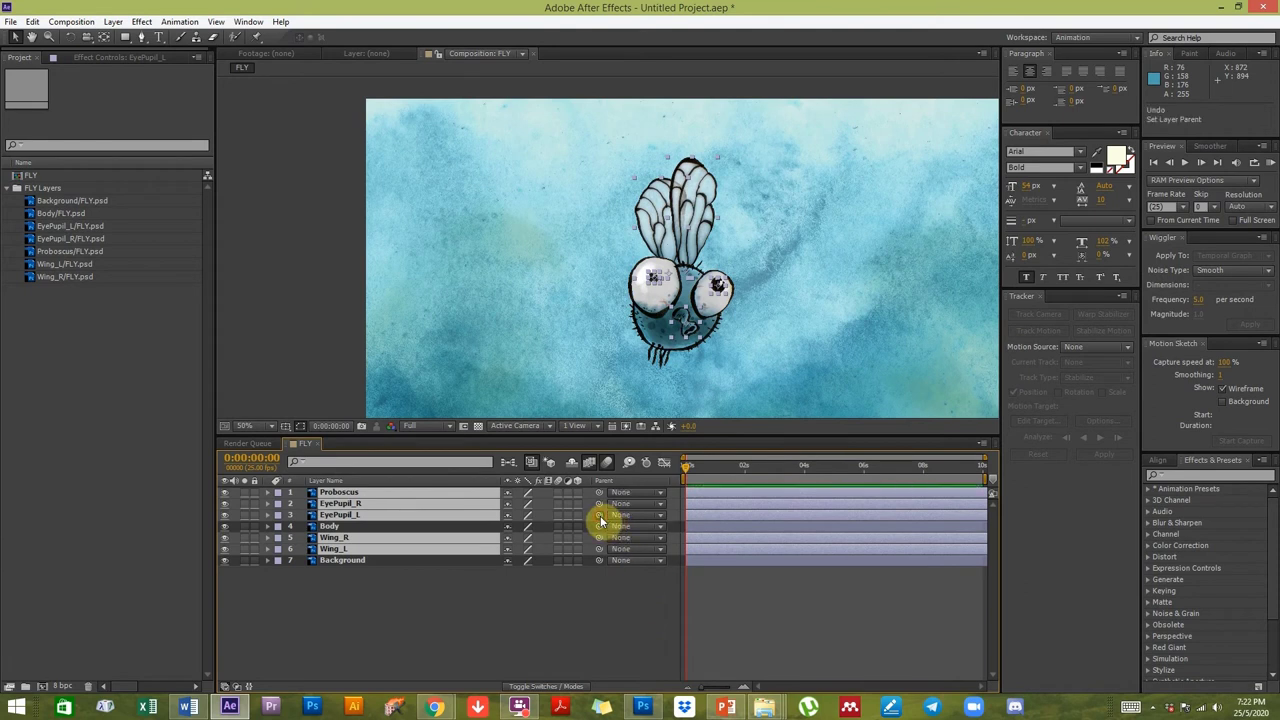
Parent the selected wing, pupil and proboscus layers to Body, and move Body slightly down and to the left.
left_click_drag(598, 514, 329, 530)
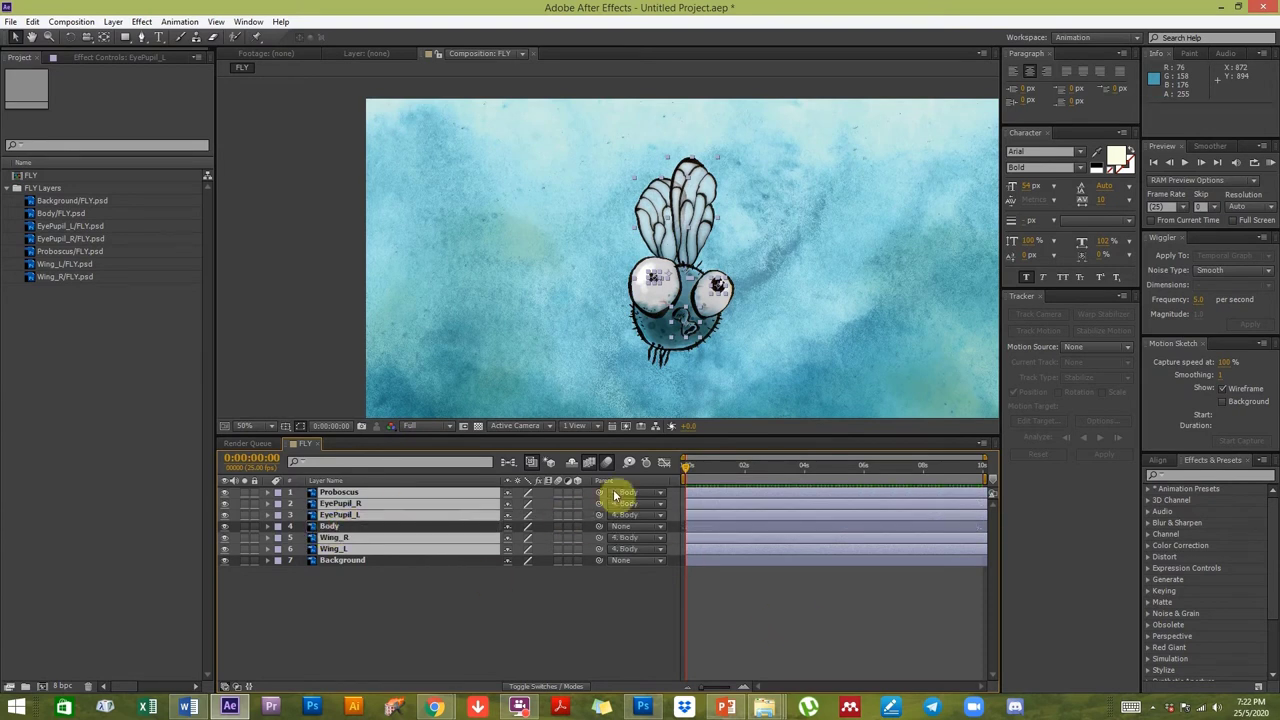
left_click(565, 635)
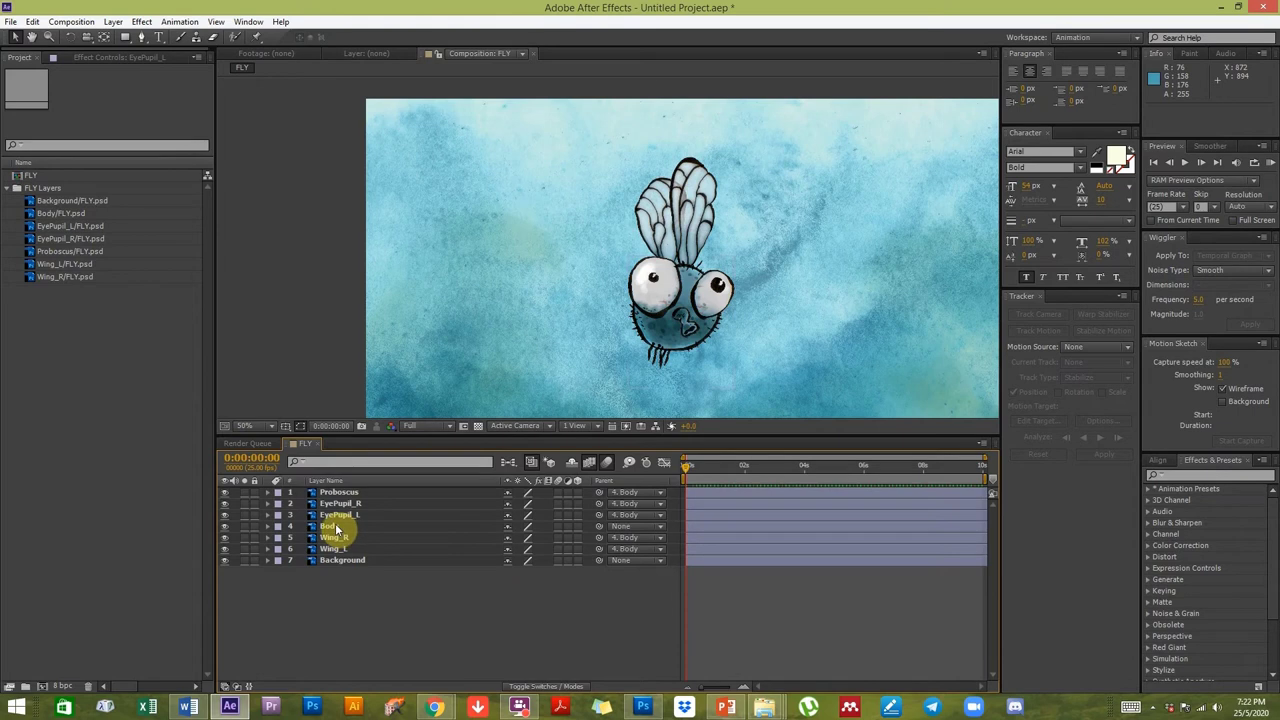
left_click(336, 528)
mouse_move(658, 342)
left_mouse_down()
mouse_move(676, 343)
mouse_move(651, 354)
mouse_move(694, 371)
mouse_move(609, 331)
mouse_move(697, 360)
mouse_move(606, 323)
mouse_move(666, 349)
mouse_move(651, 350)
left_mouse_up()
Try moving the Wing_R layer on its own away from the body, and undo the move.
left_click(335, 537)
key("Return")
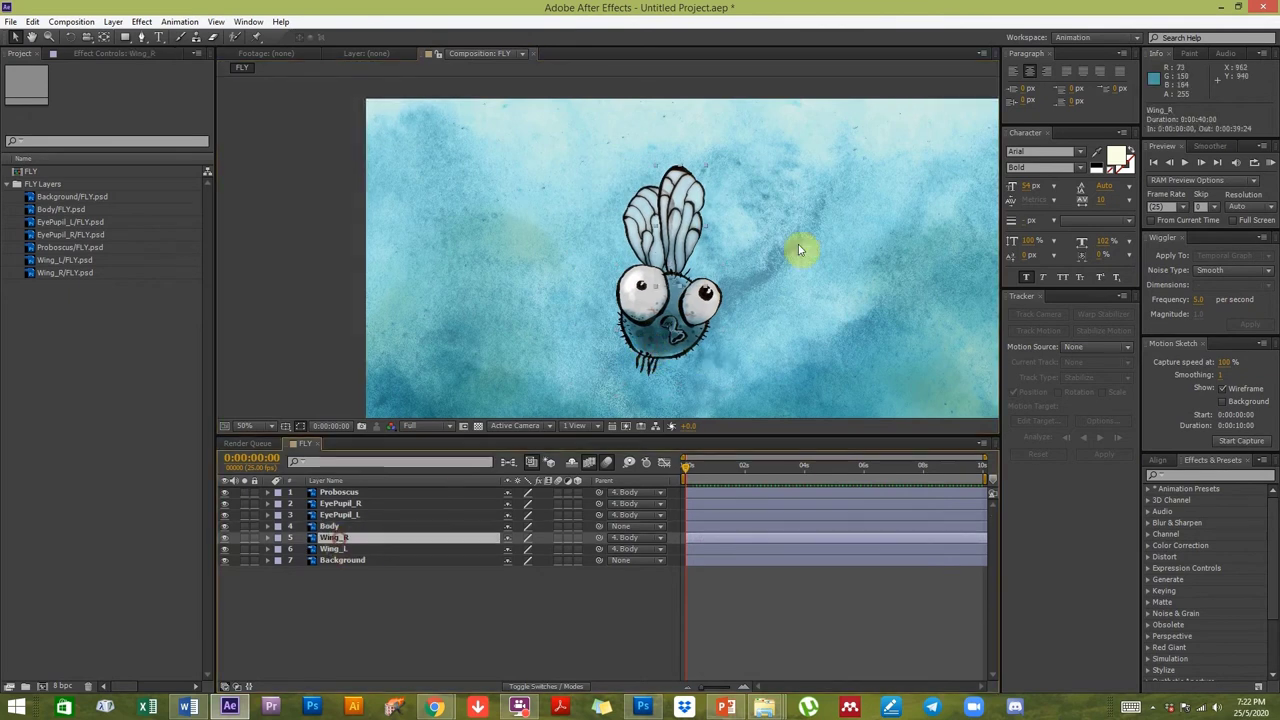
left_click_drag(680, 214, 758, 200)
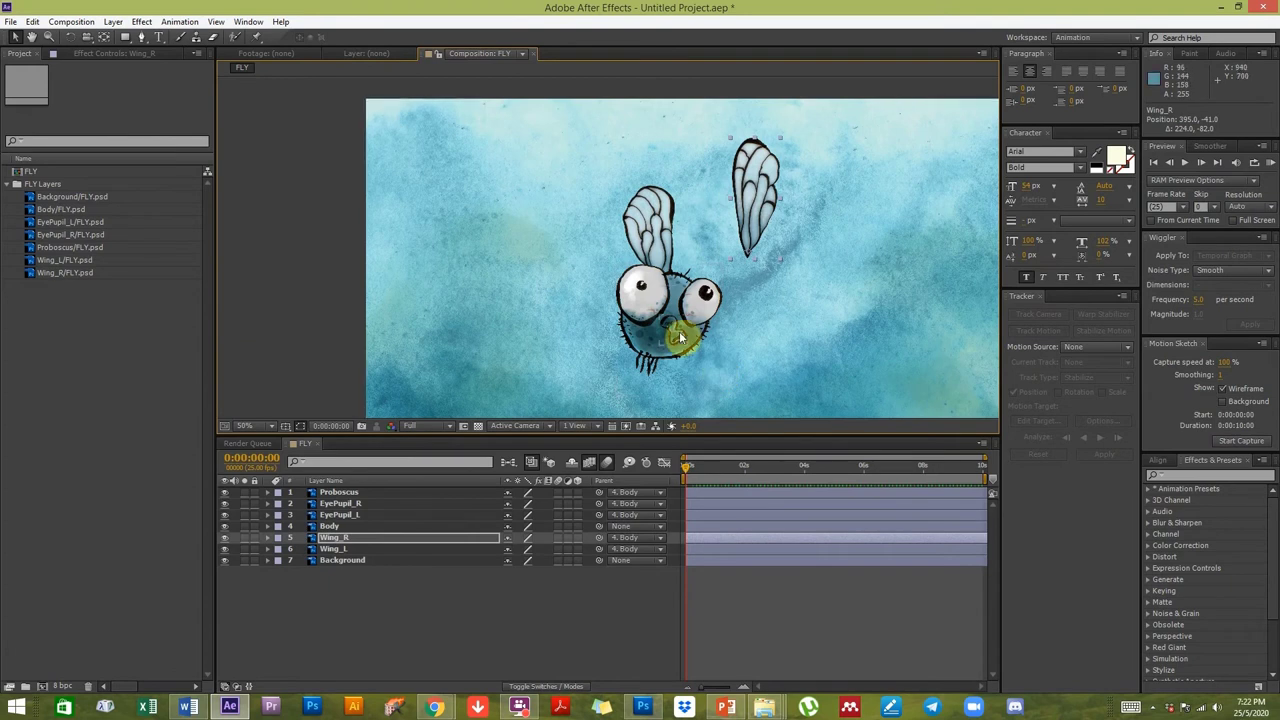
key("ctrl+z")
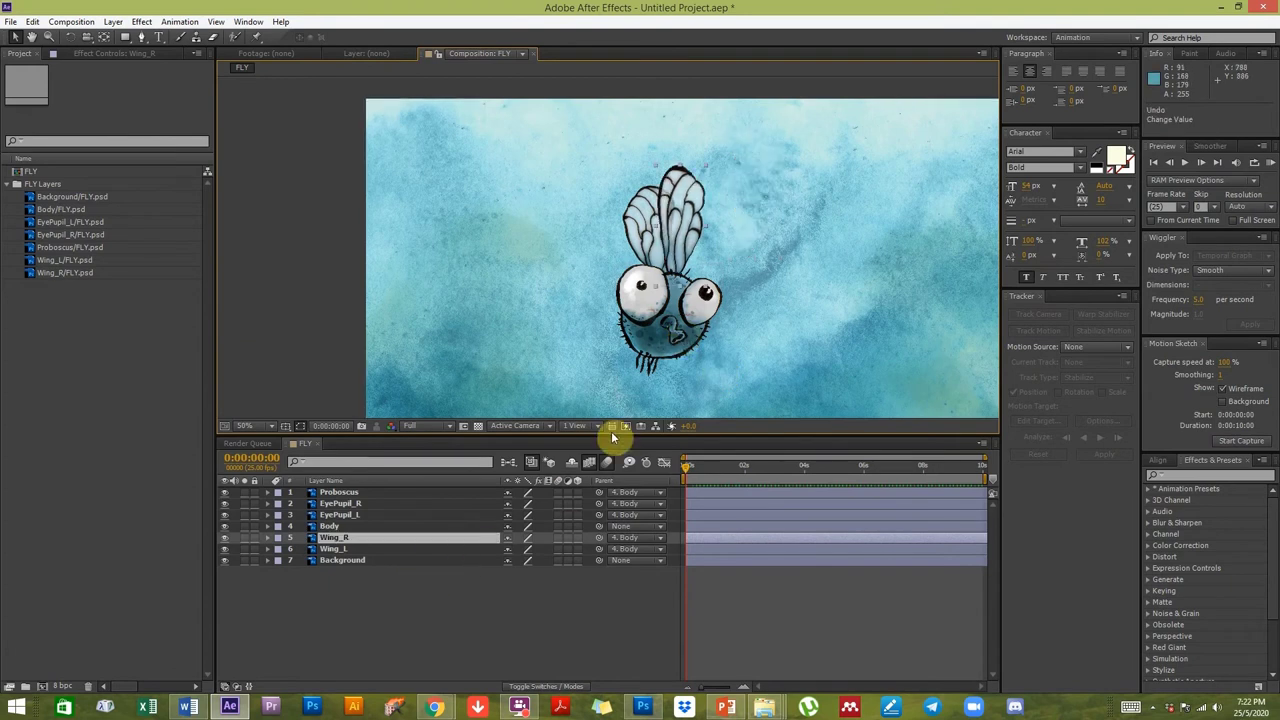
Try moving the EyePupil_R layer on its own away from the eye, and undo the move.
left_click(329, 527)
left_click(637, 322)
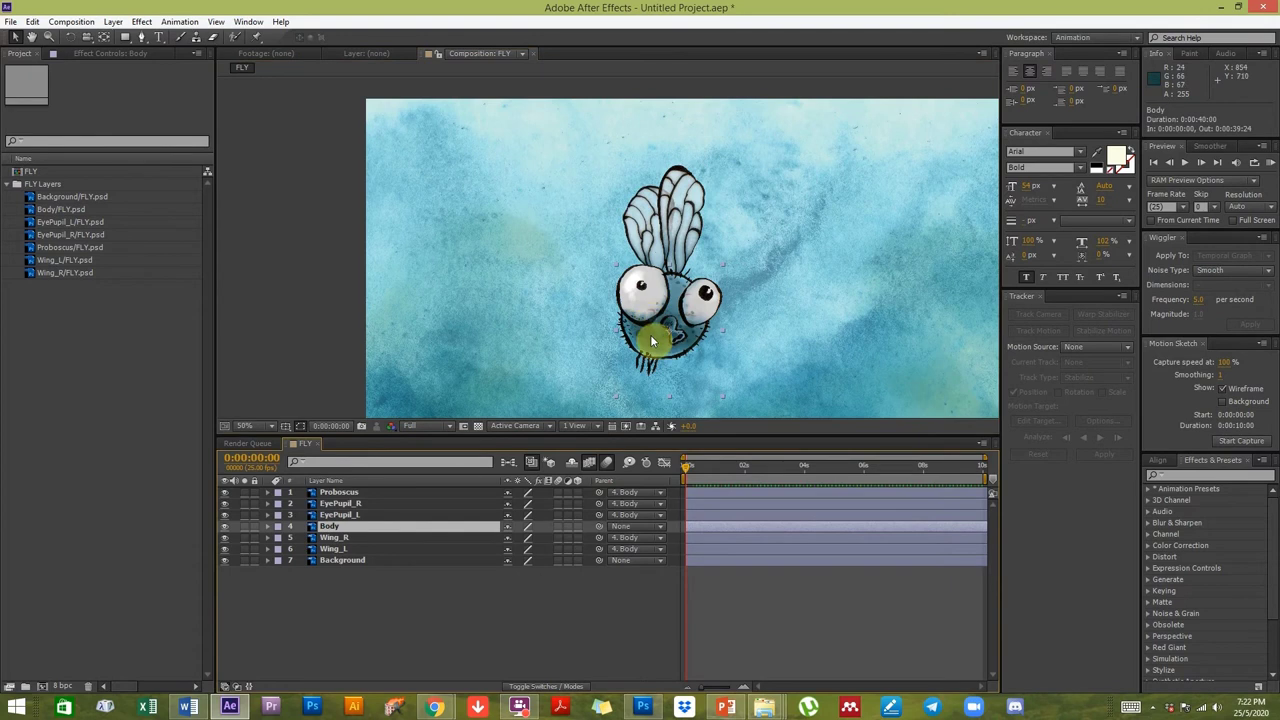
left_click(337, 516)
left_click(343, 494)
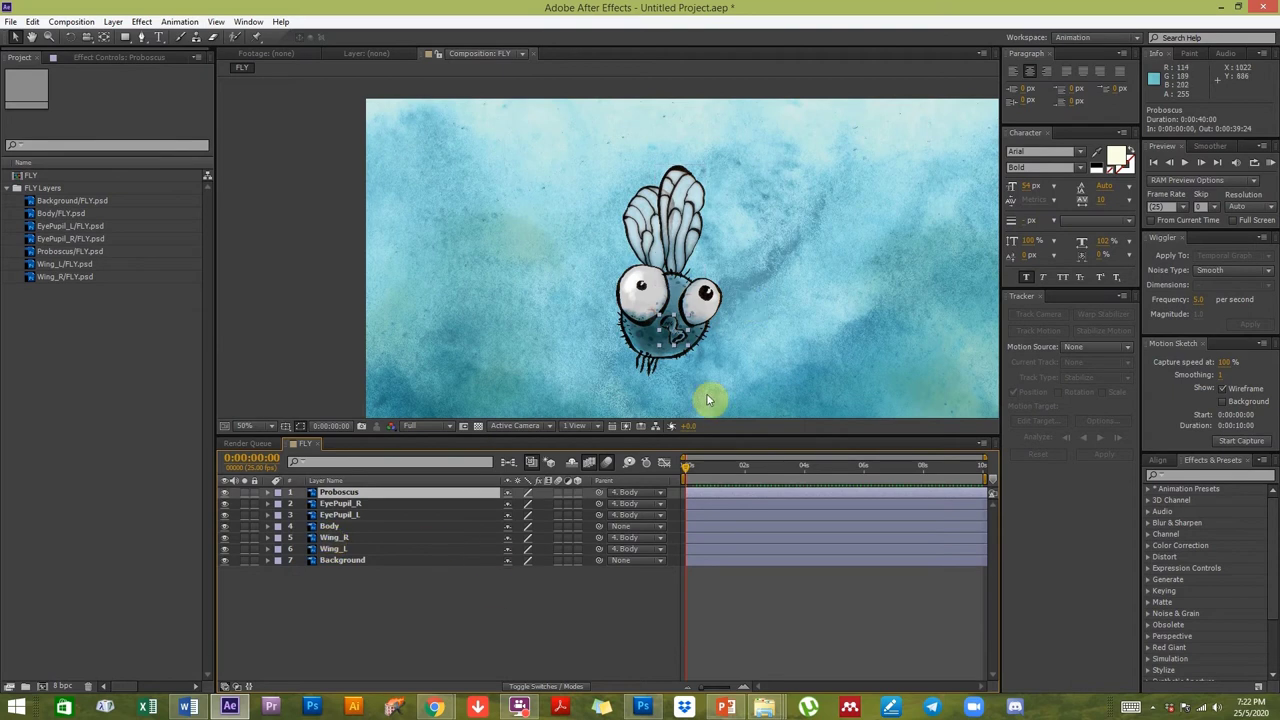
left_click(336, 507)
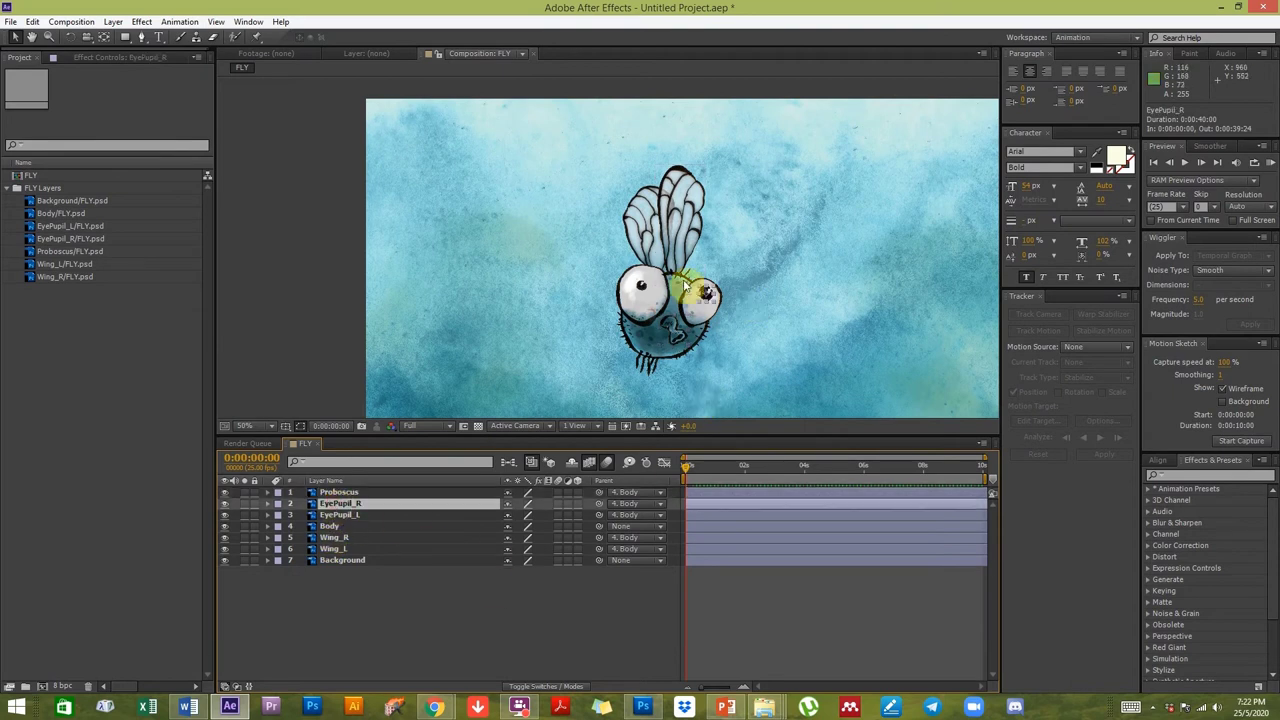
left_click_drag(716, 296, 873, 237)
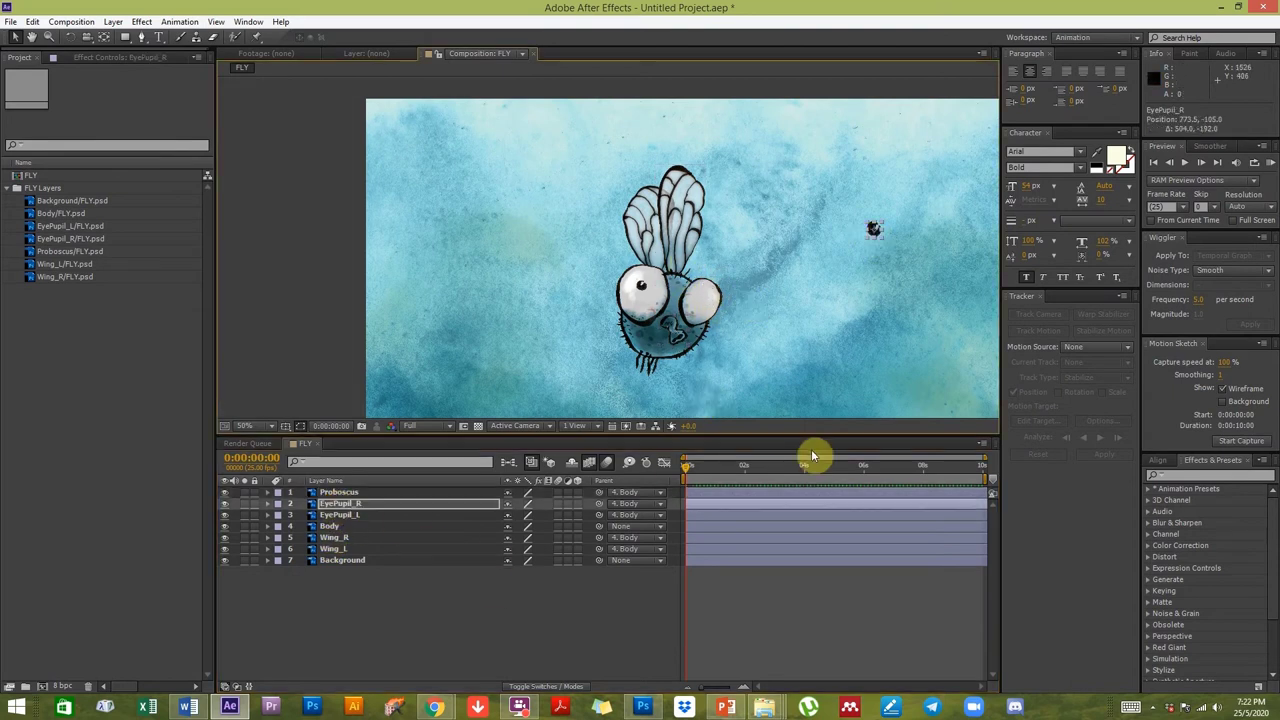
key("ctrl+z")
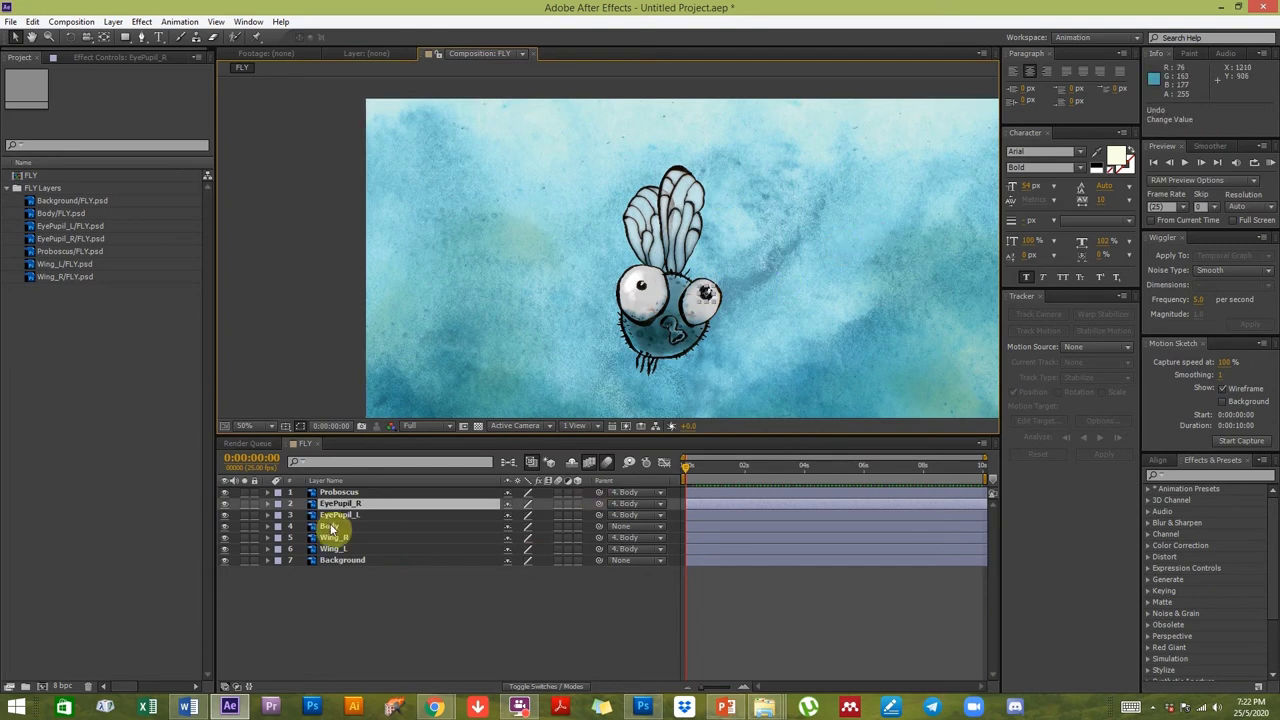
Move the Body layer off-canvas beyond the background's left edge to about -253.5, 797, and add a Position keyframe at 0:00:00:00.
left_click(331, 526)
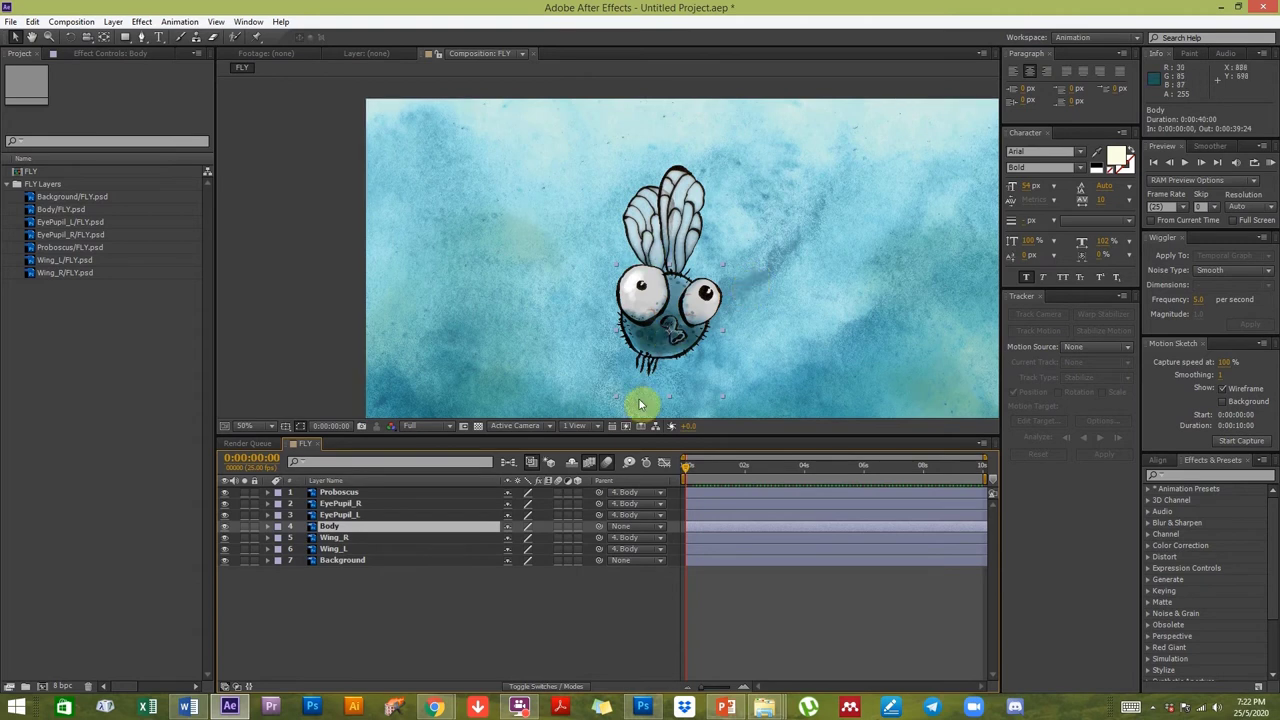
left_click(316, 614)
left_click(327, 531)
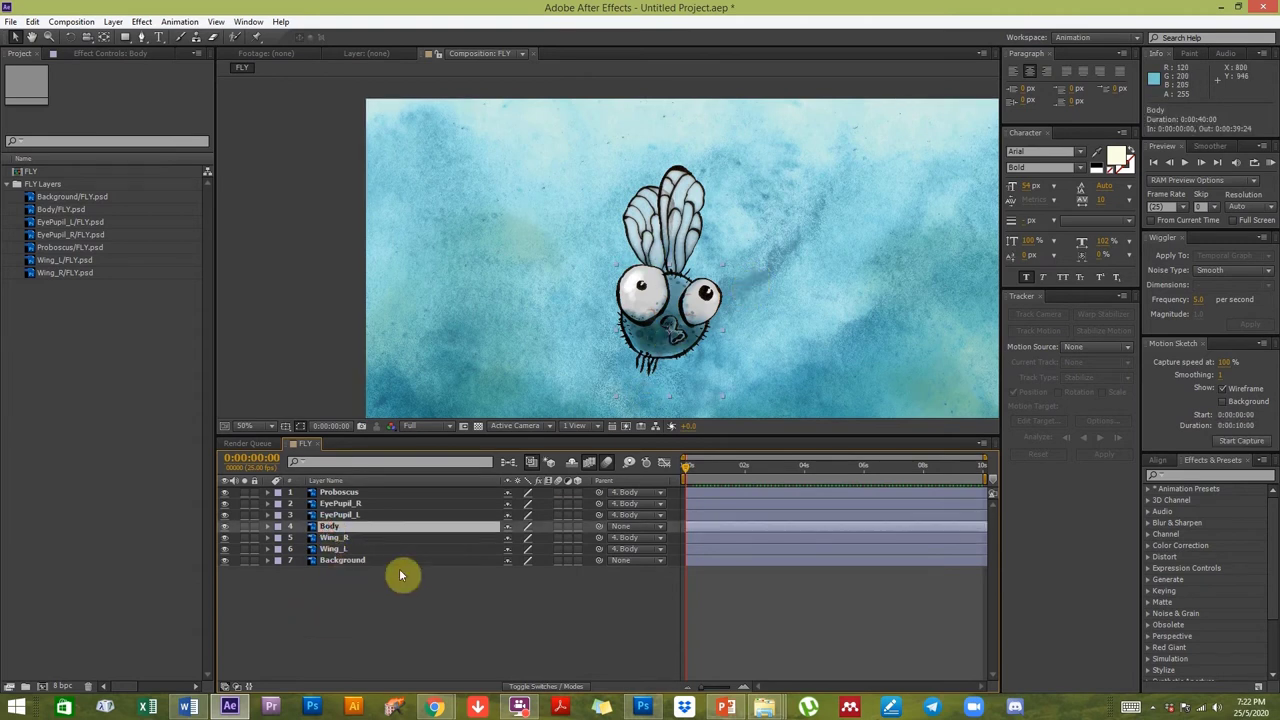
left_click(763, 591)
scroll(707, 225, "down", 2)
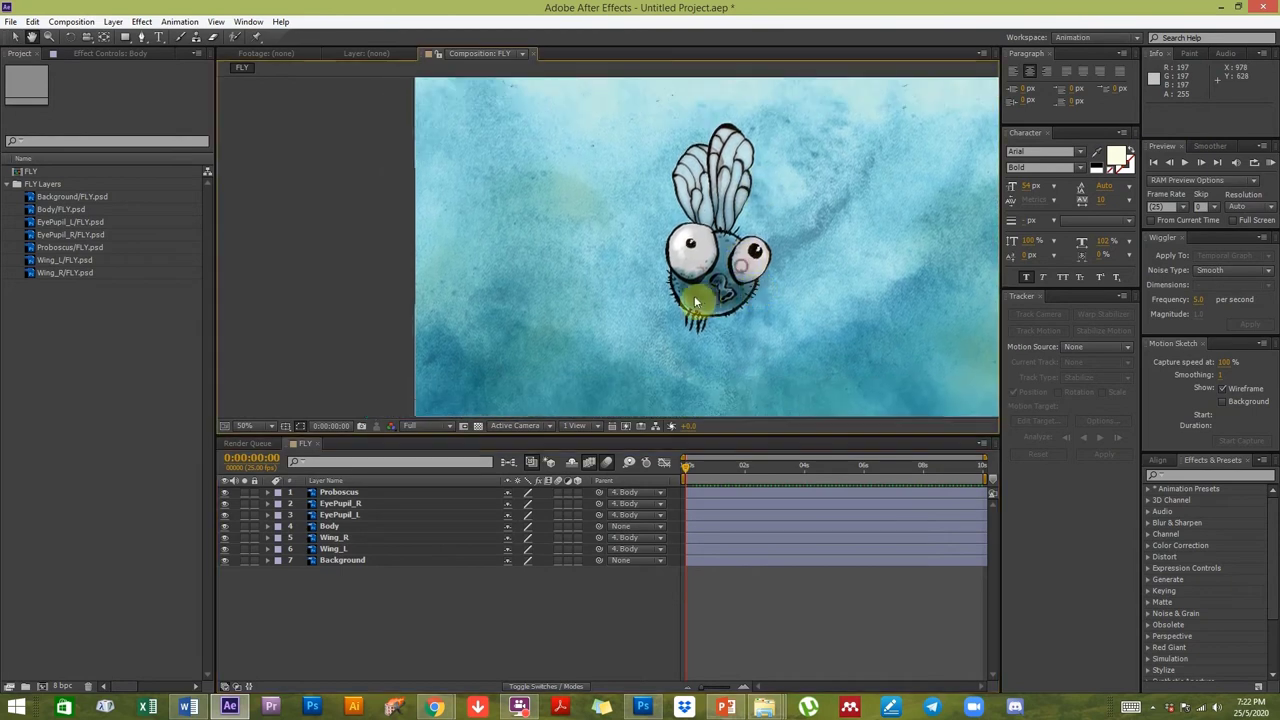
left_click(701, 294)
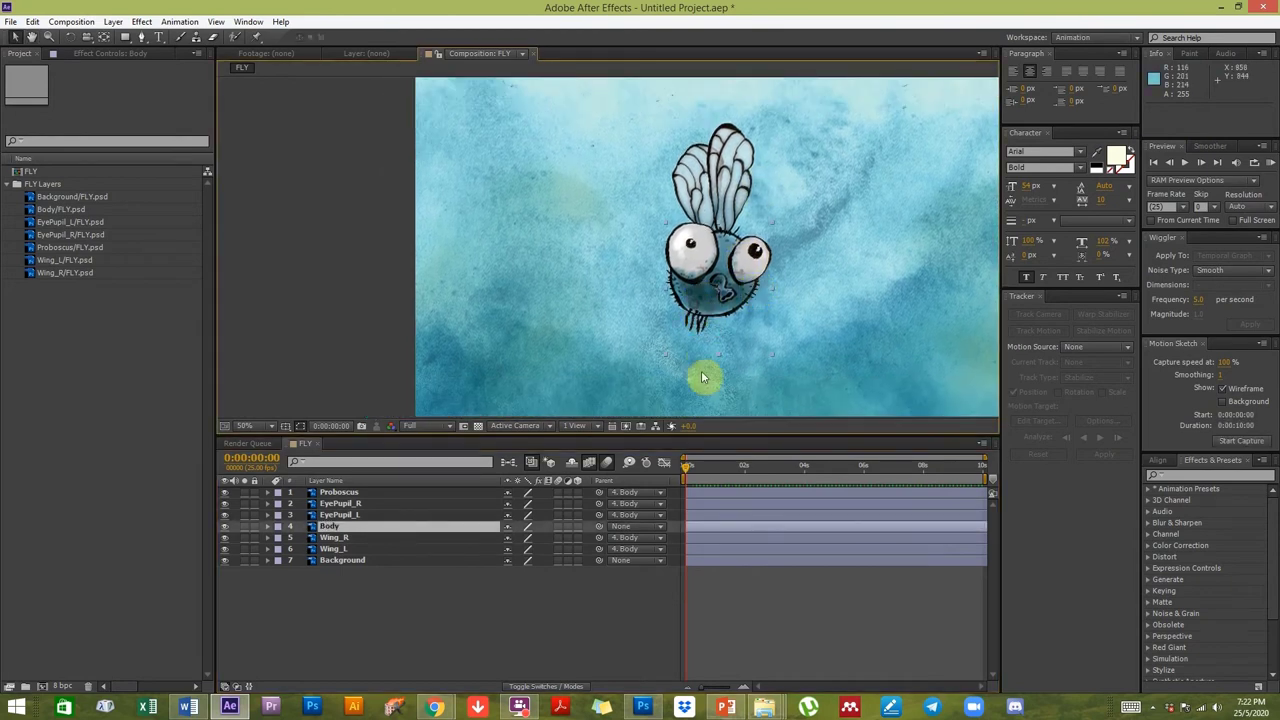
left_click_drag(697, 310, 309, 343)
key("Return")
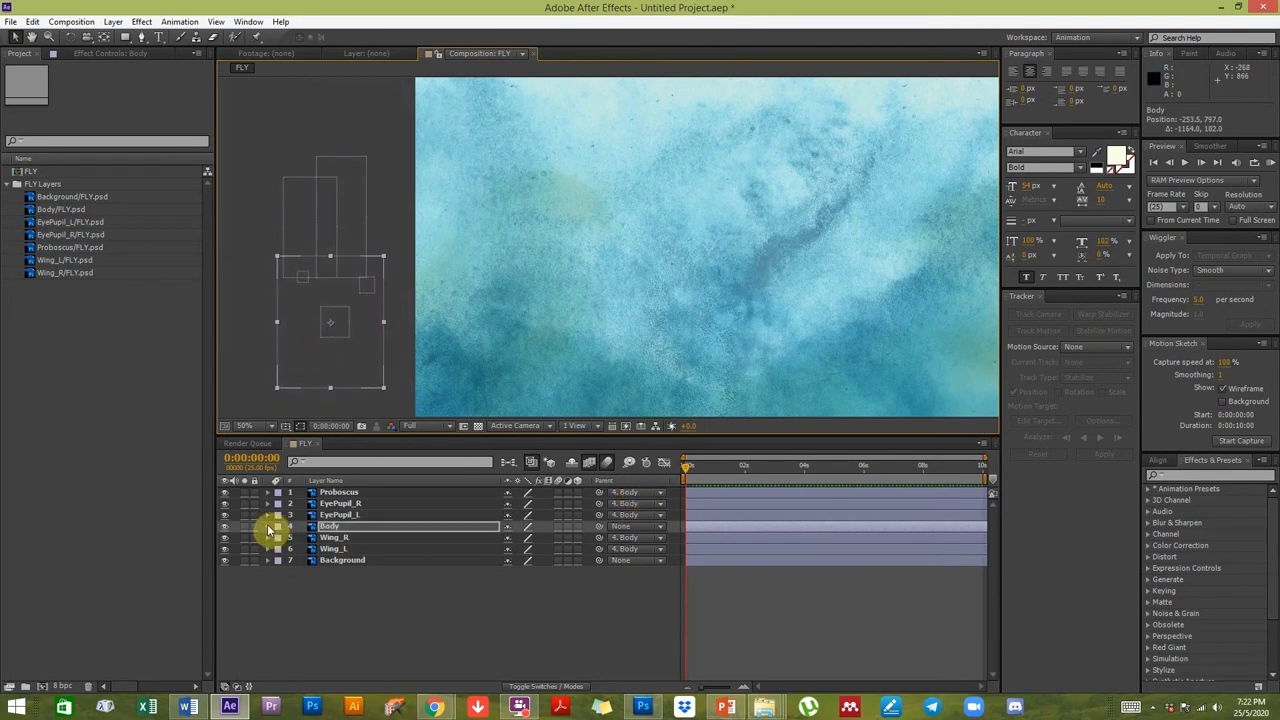
key("alt+shift+p")
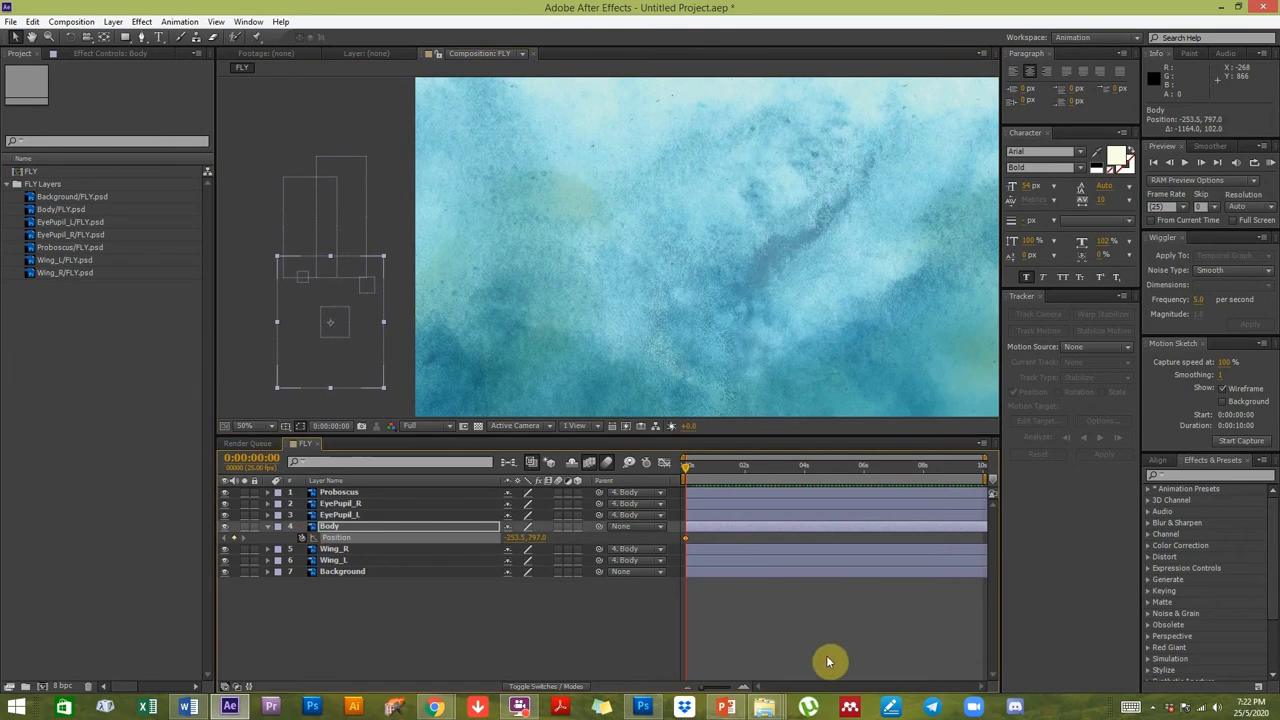
Keyframe Body's position at about 732.5, 709 at 0:00:03:03, and bend the motion path into an S-shaped curve.
left_click_drag(700, 482, 780, 485)
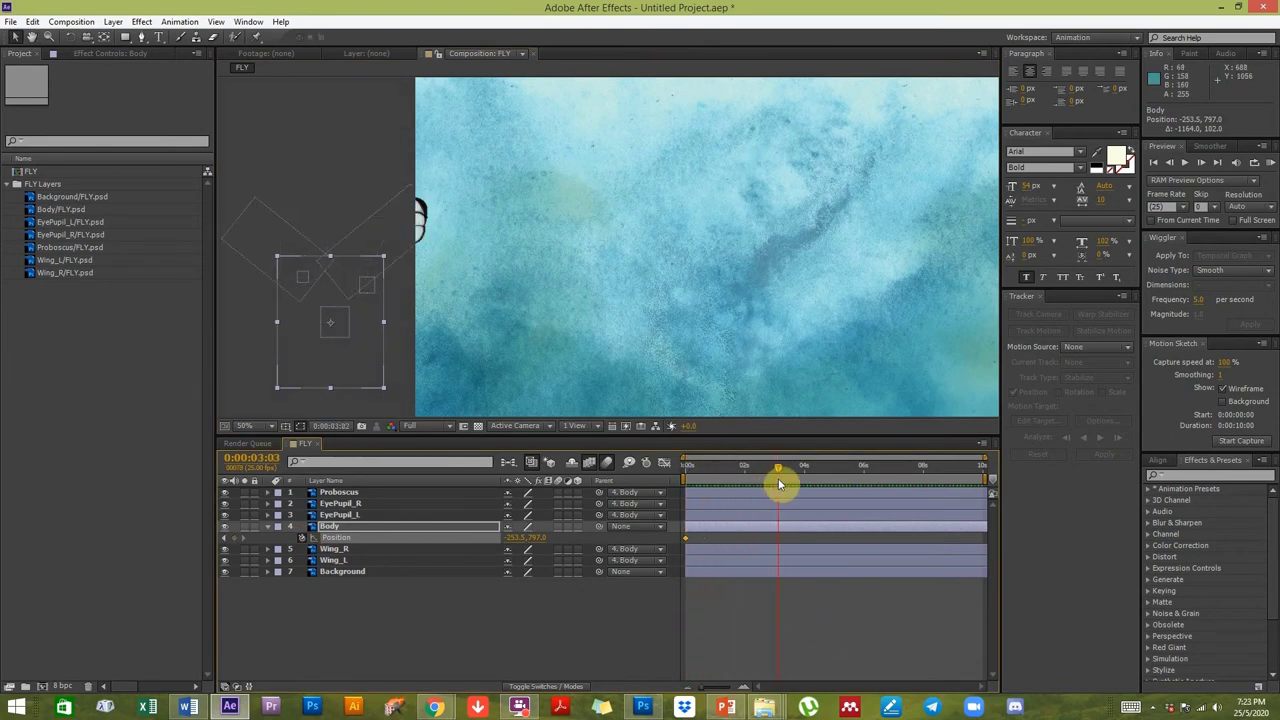
left_click_drag(325, 366, 666, 338)
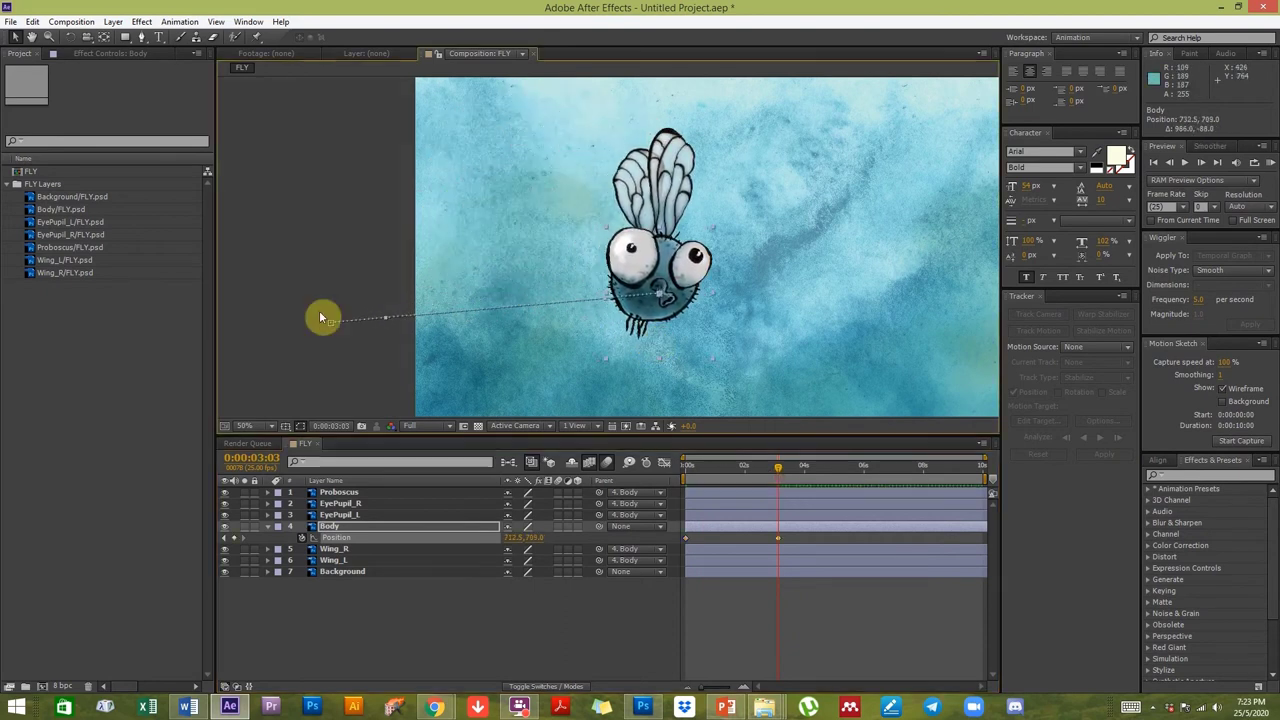
left_click_drag(386, 321, 376, 171)
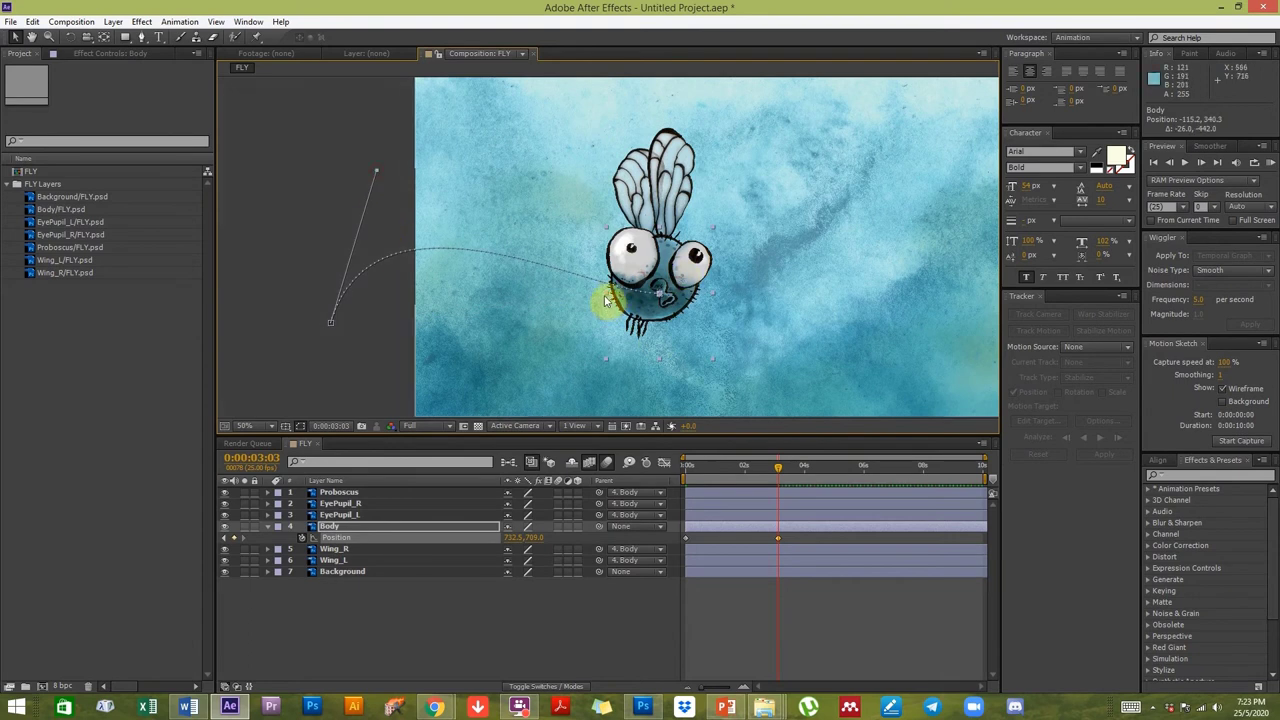
left_click_drag(606, 305, 487, 396)
left_click_drag(390, 165, 409, 157)
left_click_drag(489, 402, 543, 401)
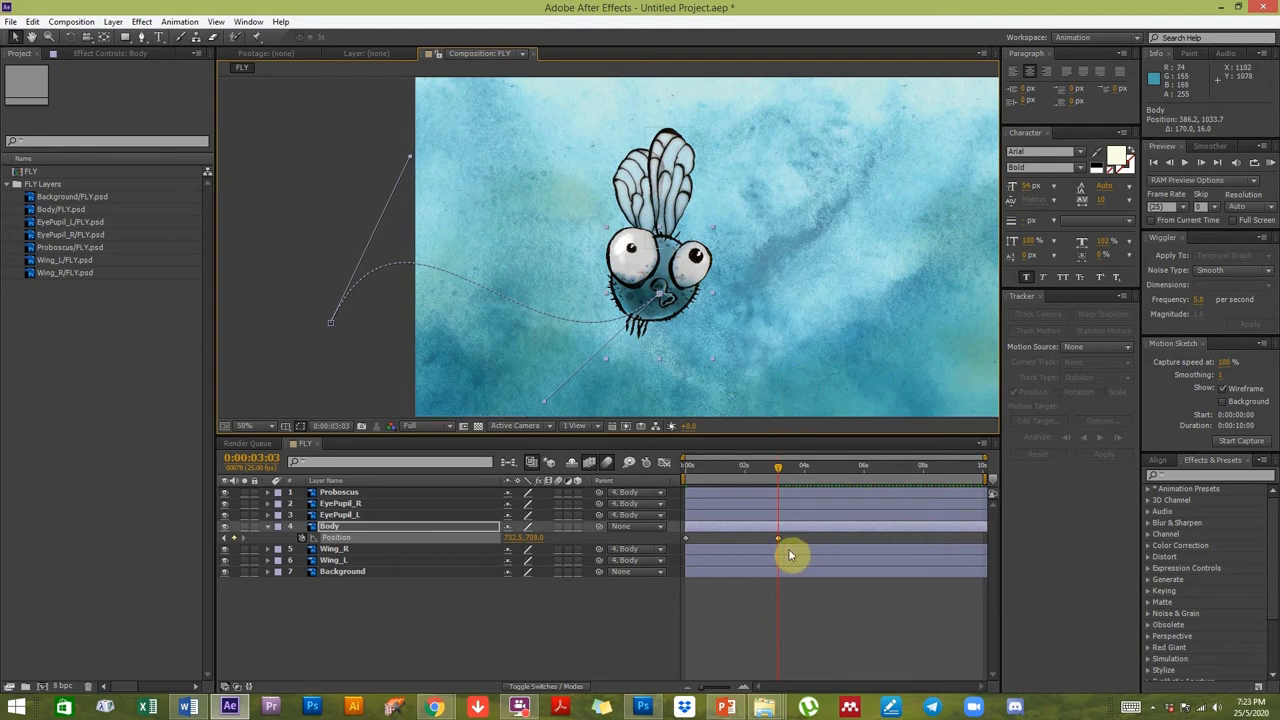
Keyframe Body slightly further right between 4 and 5 seconds, and beyond the background's right edge at about 2428.5, 581 at 0:00:06:18.
left_click_drag(797, 308, 682, 308)
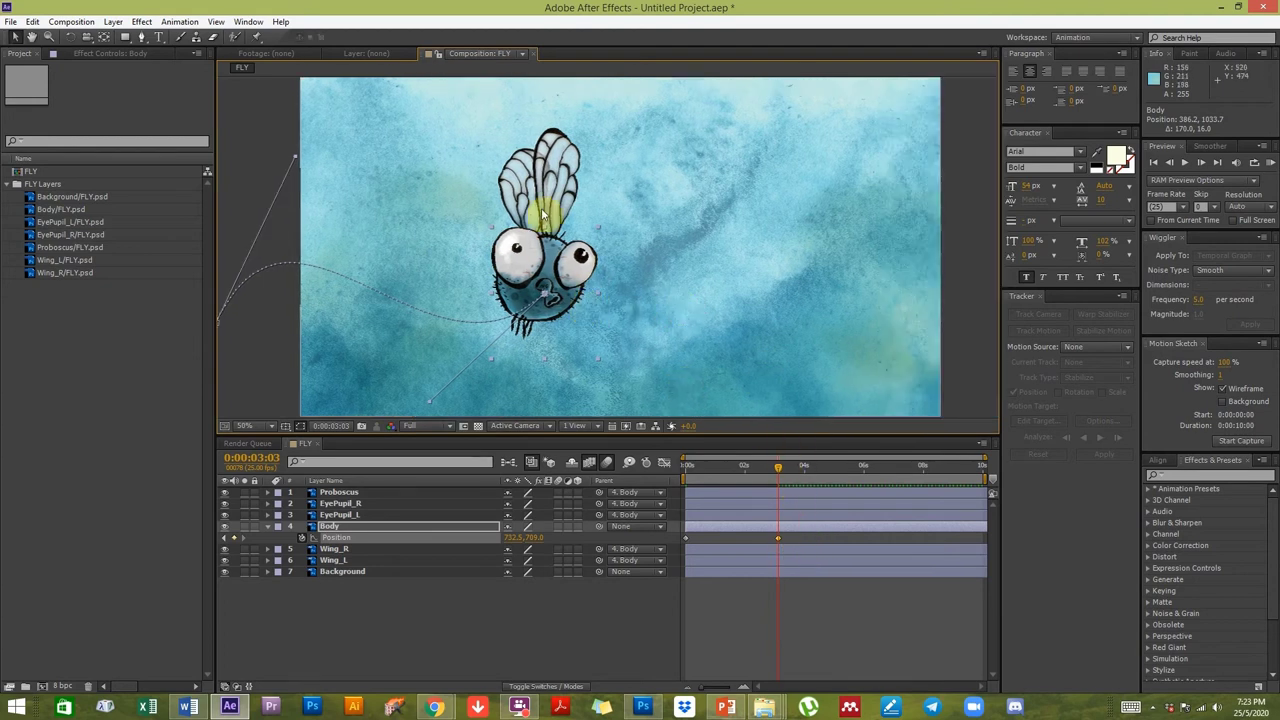
left_click_drag(783, 474, 826, 476)
left_click_drag(545, 312, 606, 317)
left_click_drag(827, 470, 886, 477)
left_click_drag(629, 323, 1083, 263)
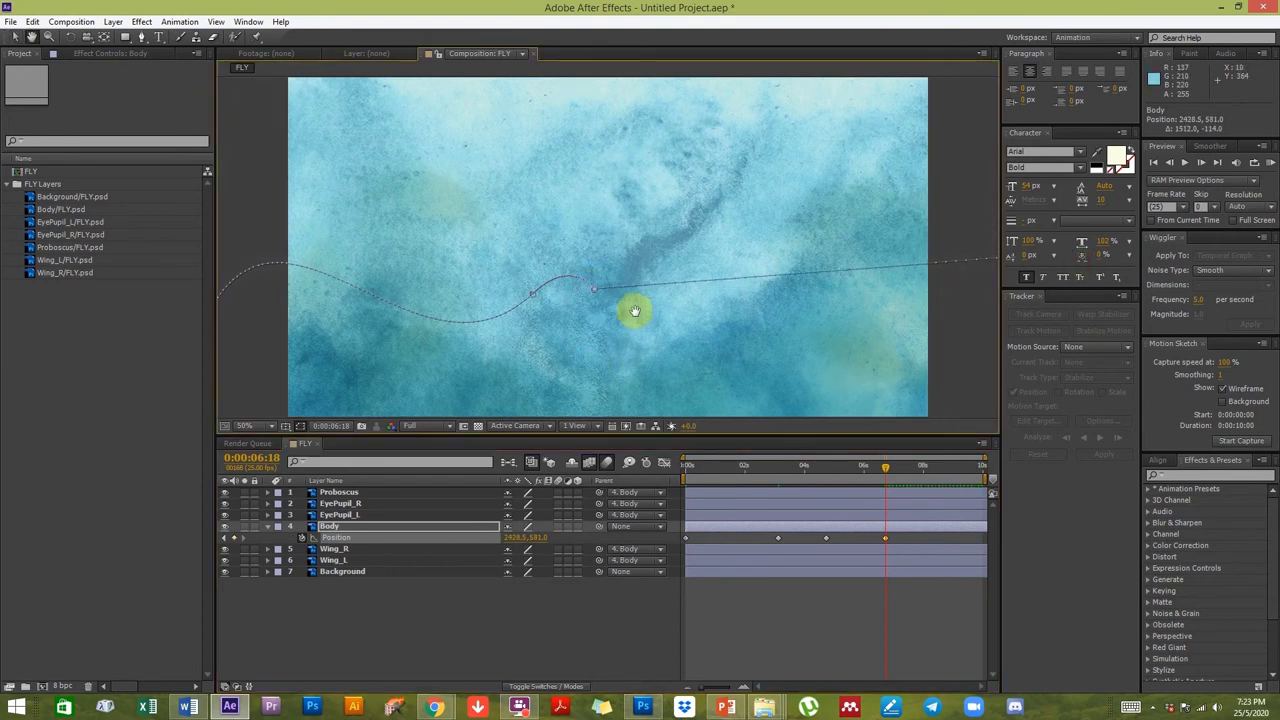
Shift the third path keyframe to about 938.5, 711, and curve the final path segment downward with the Convert Vertex tool.
left_click_drag(528, 286, 400, 277)
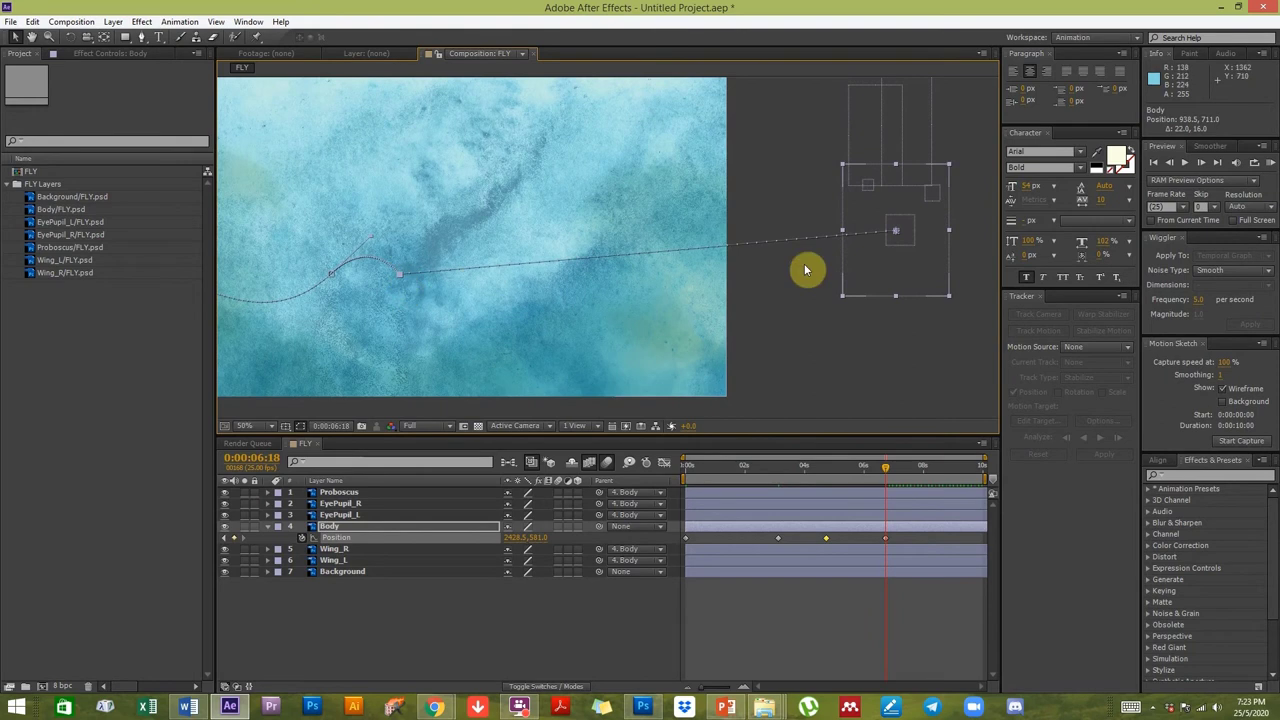
left_click(142, 38)
left_click(172, 80)
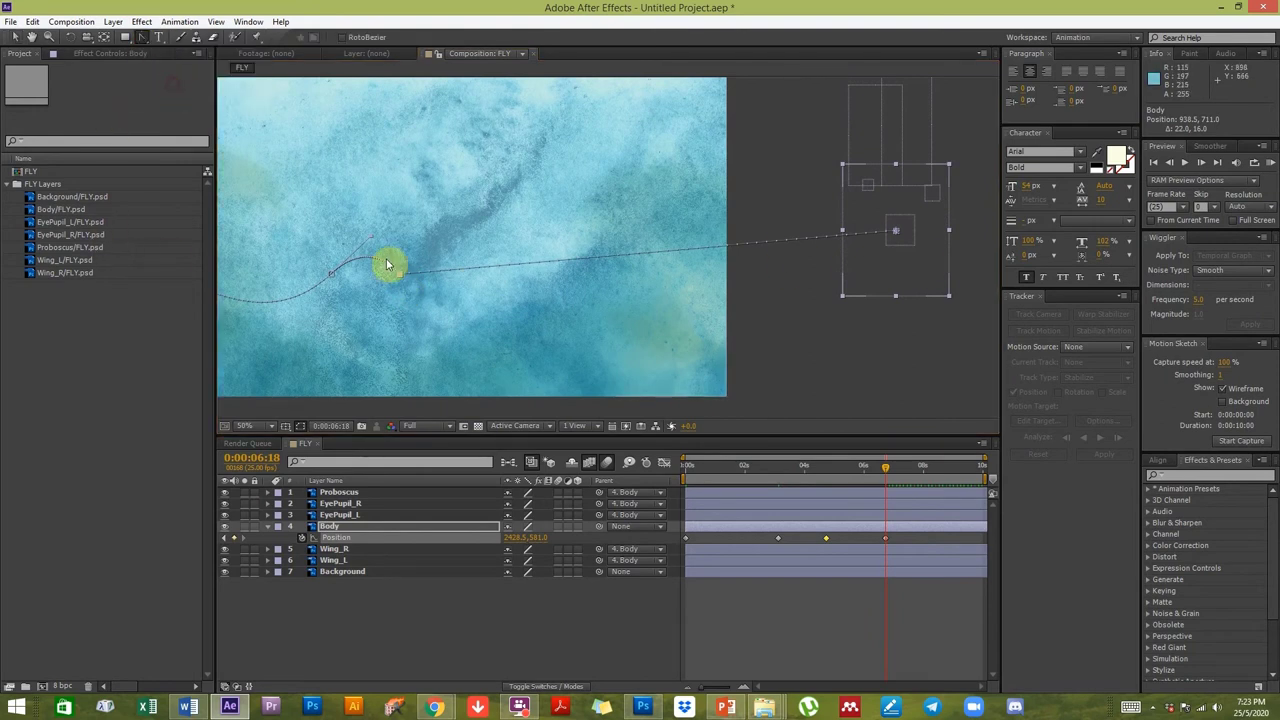
left_click_drag(400, 274, 426, 292)
left_click_drag(898, 233, 528, 457)
left_click(16, 37)
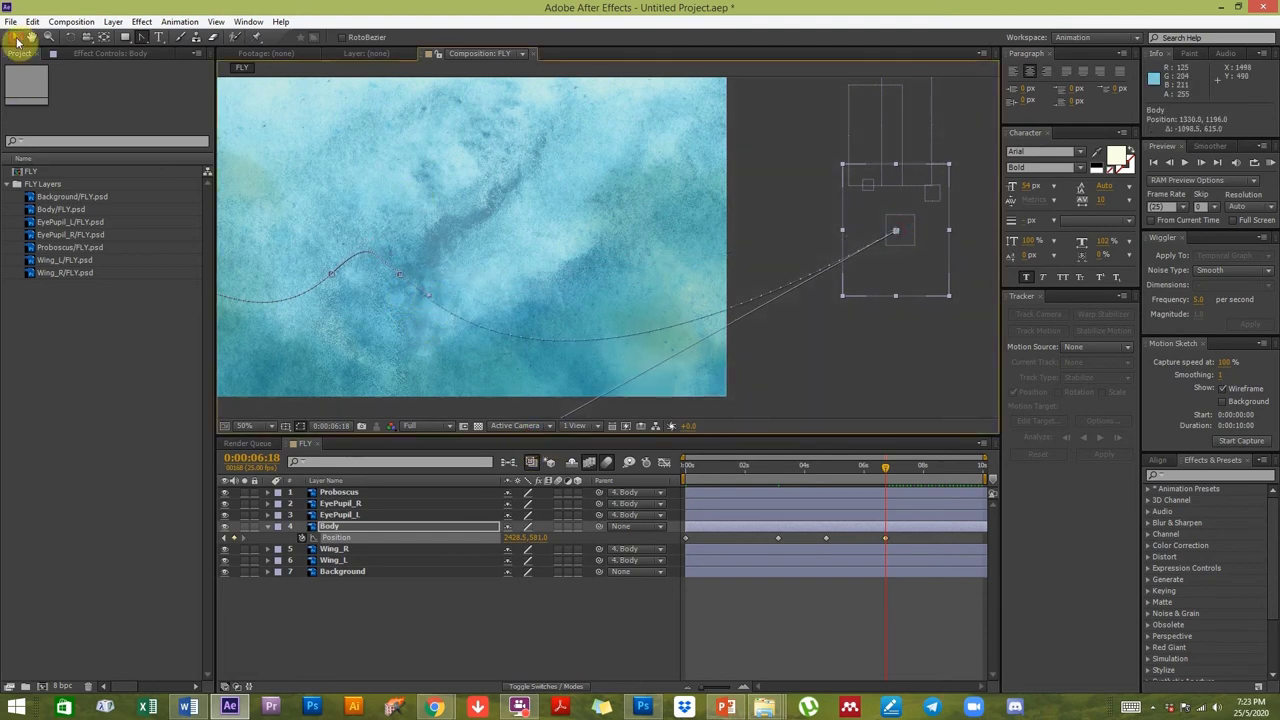
Preview the fly's flight from the beginning of the composition, and scrub through its first two seconds.
left_click(623, 629)
left_click(690, 466)
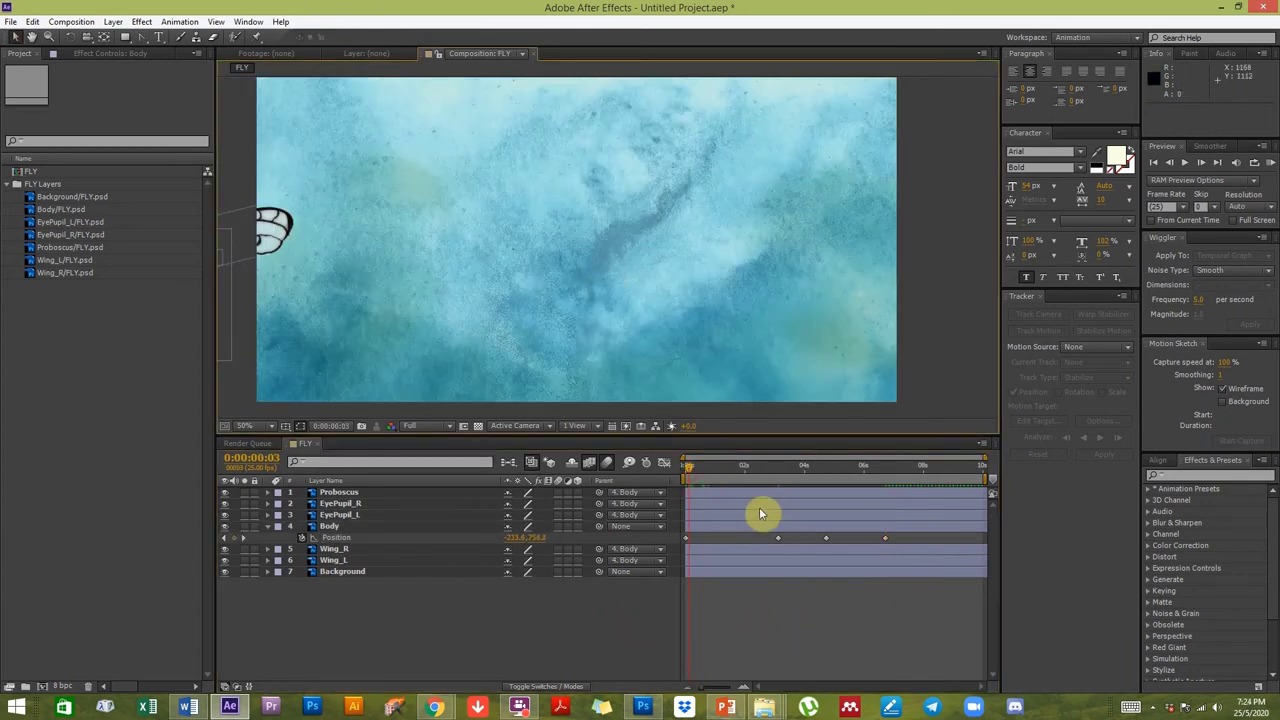
left_click_drag(688, 466, 671, 500)
left_click(1254, 162)
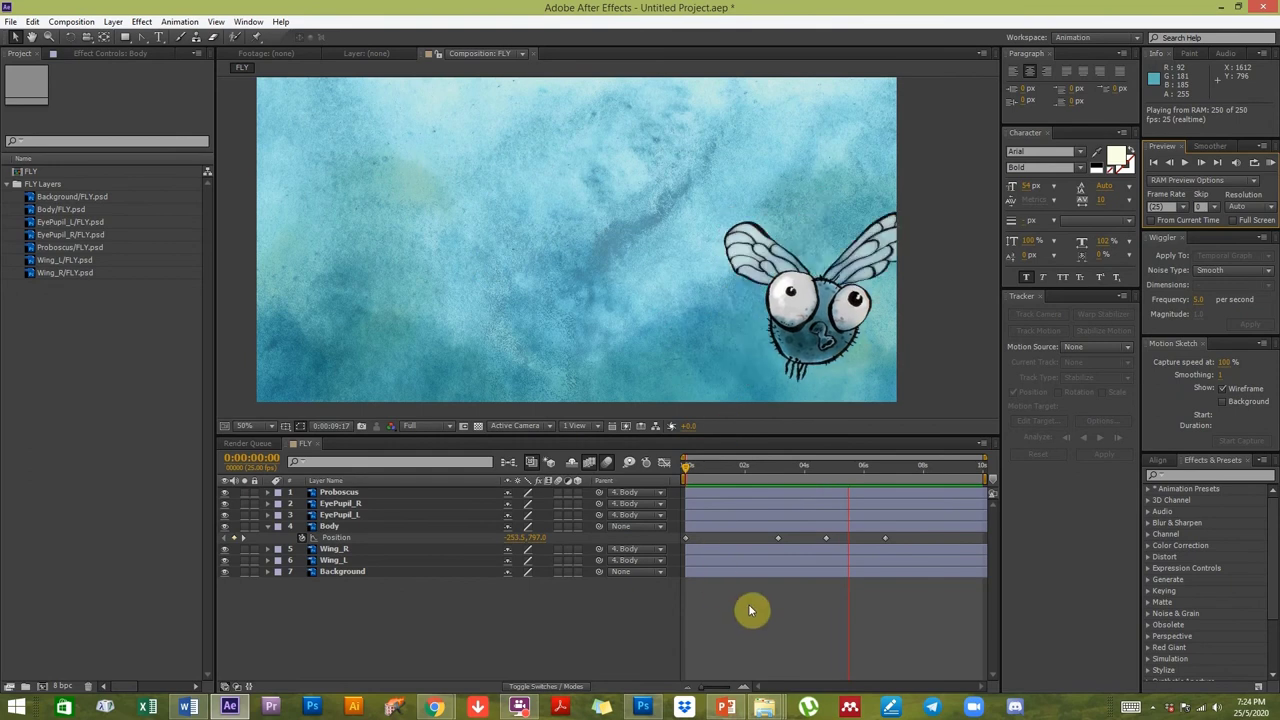
left_click(697, 481)
left_click_drag(697, 481, 751, 486)
Add the expression wiggle(5,20) to the Body layer's Position property.
left_click(336, 538)
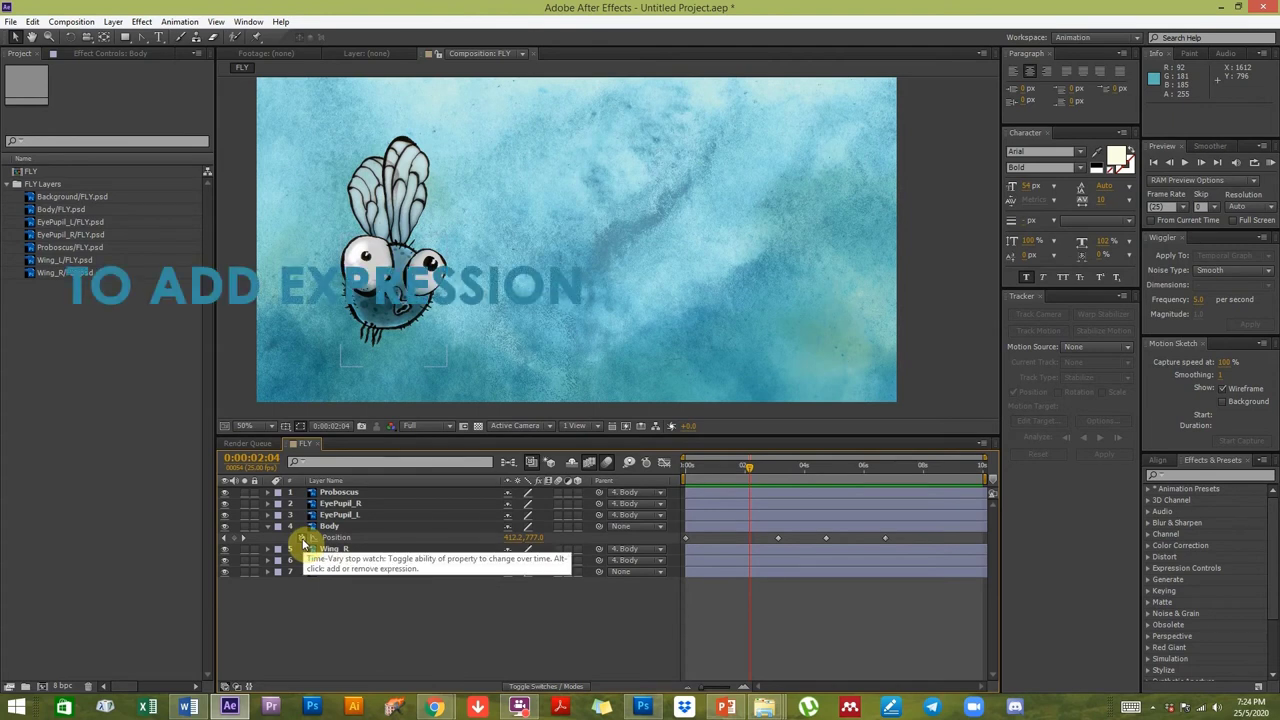
left_click(302, 538, "alt")
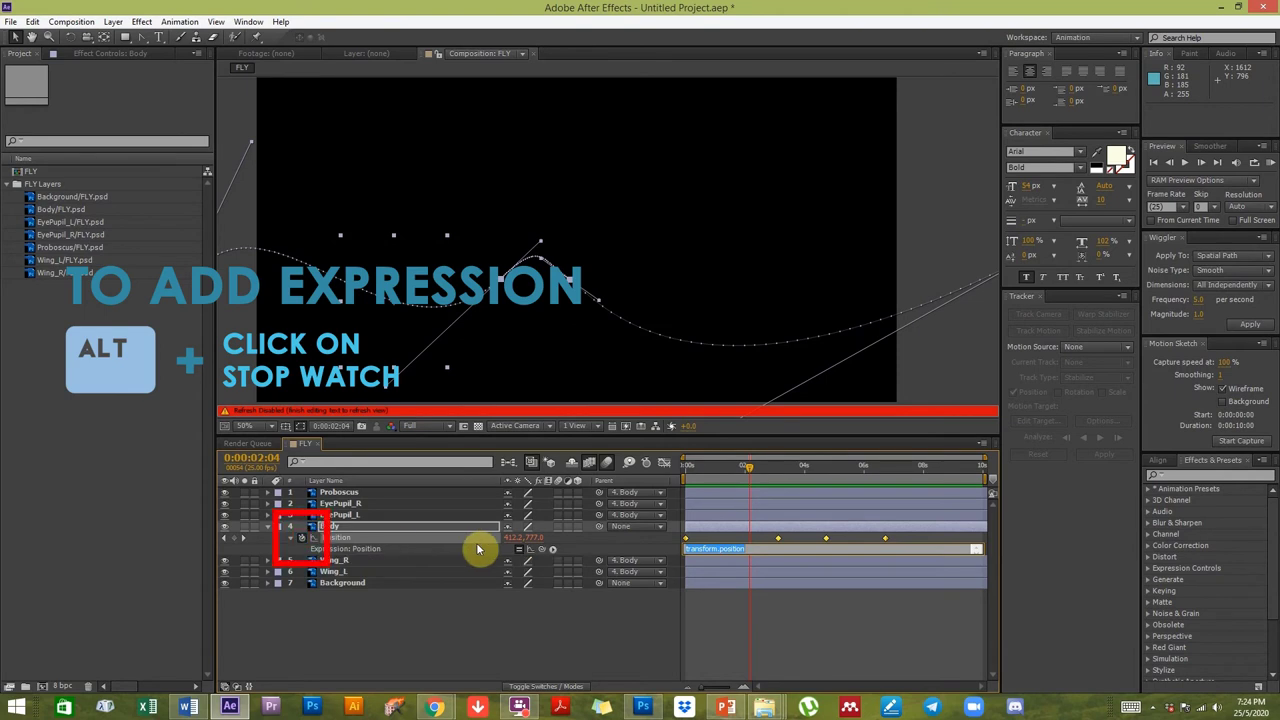
type("wiggle(")
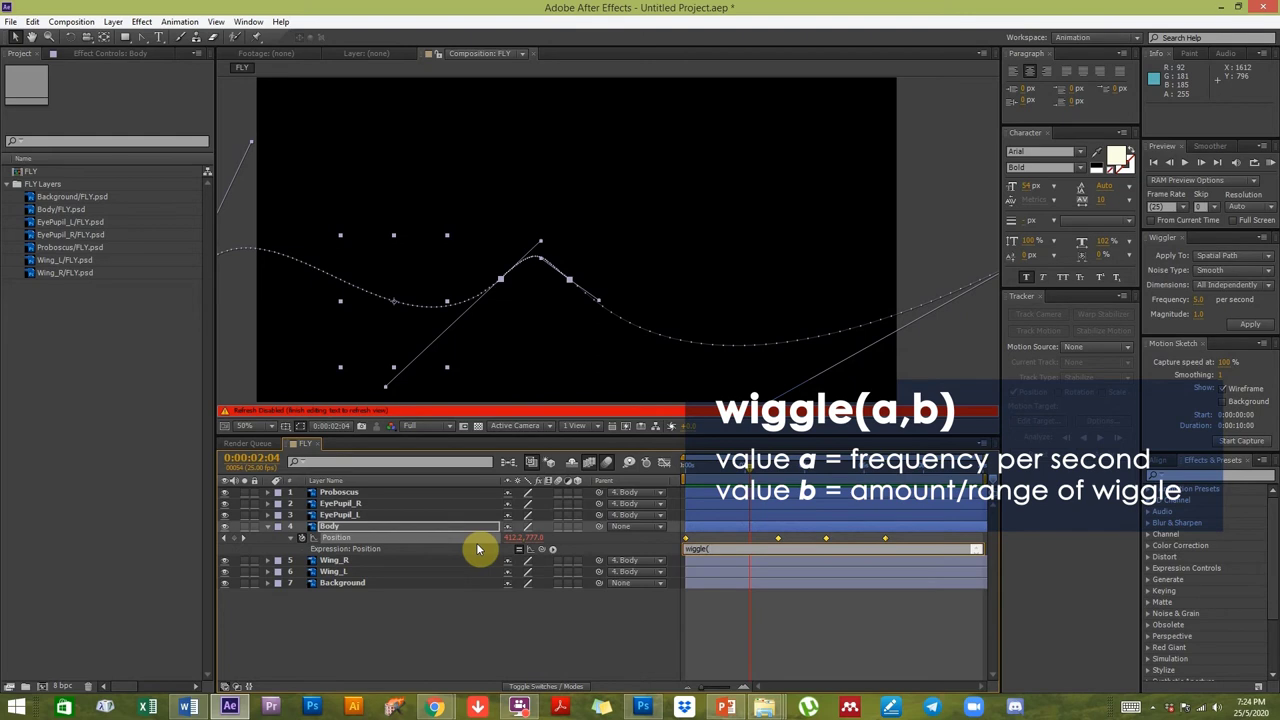
type("1")
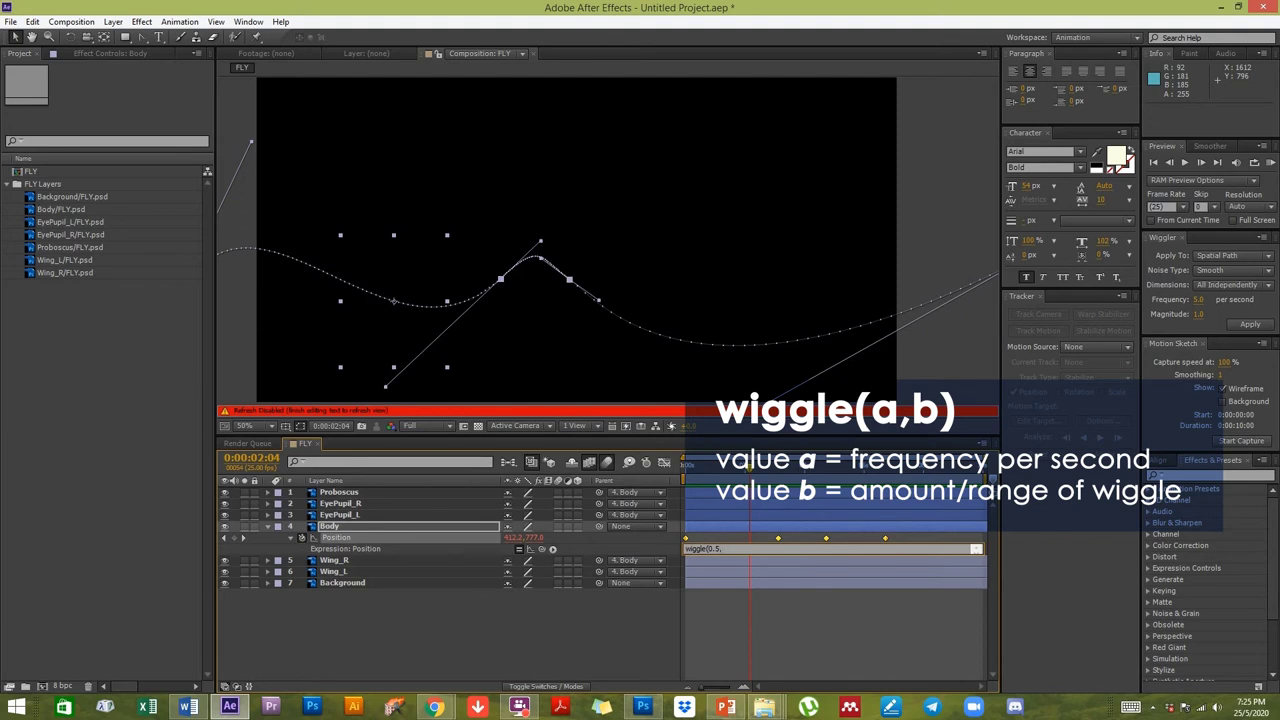
key("BackSpace")
key("BackSpace")
key("BackSpace")
left_click(479, 550)
left_click(477, 549)
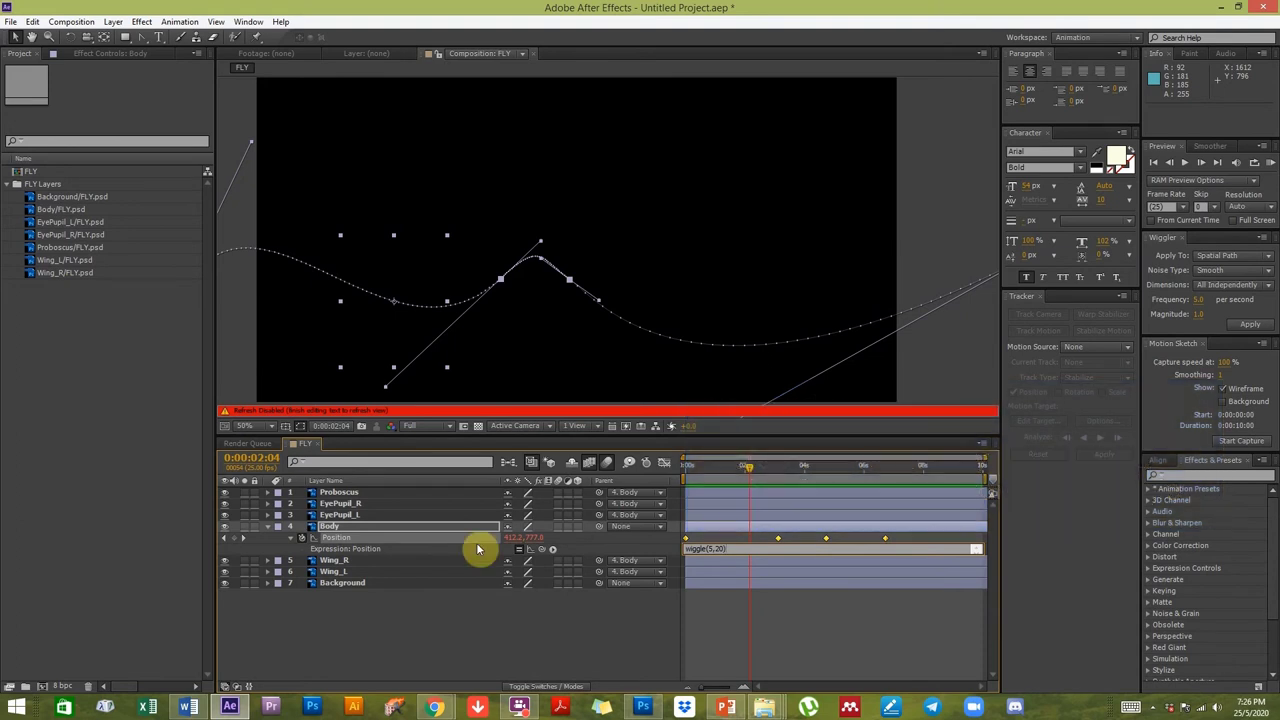
left_click(524, 624)
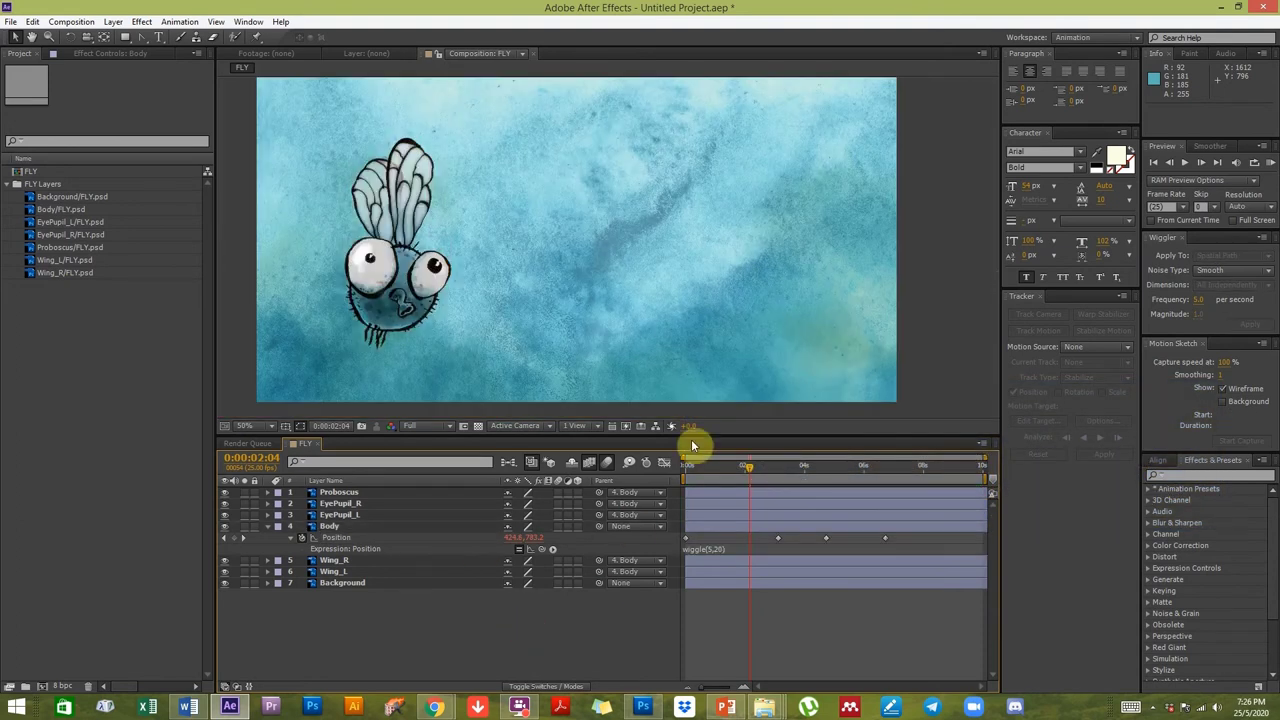
Return near the start of the timeline and play a RAM preview of the wiggling flight.
left_click(697, 476)
mouse_move(707, 480)
left_mouse_down()
mouse_move(743, 480)
mouse_move(686, 477)
mouse_move(700, 472)
left_mouse_up()
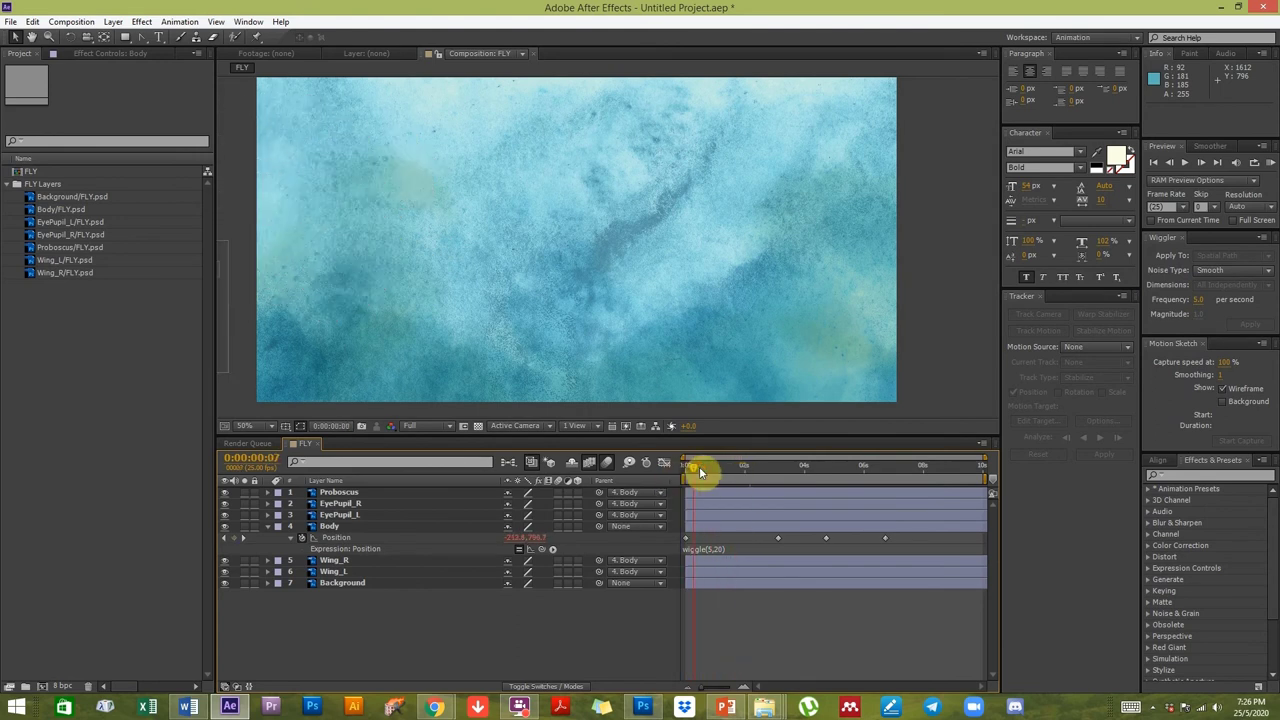
left_click(1271, 164)
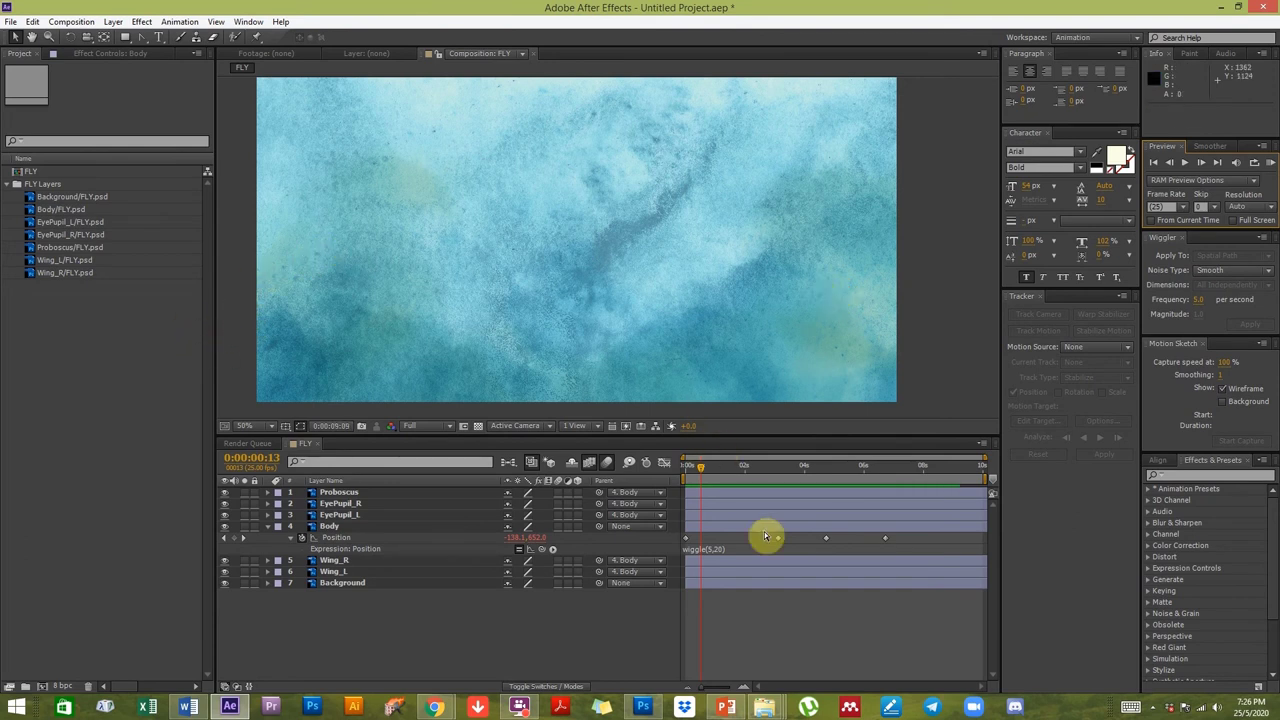
End the work area at the last Body Position keyframe and play a RAM preview of that range.
left_click(775, 608)
left_click_drag(988, 483, 886, 486)
left_click(1268, 163)
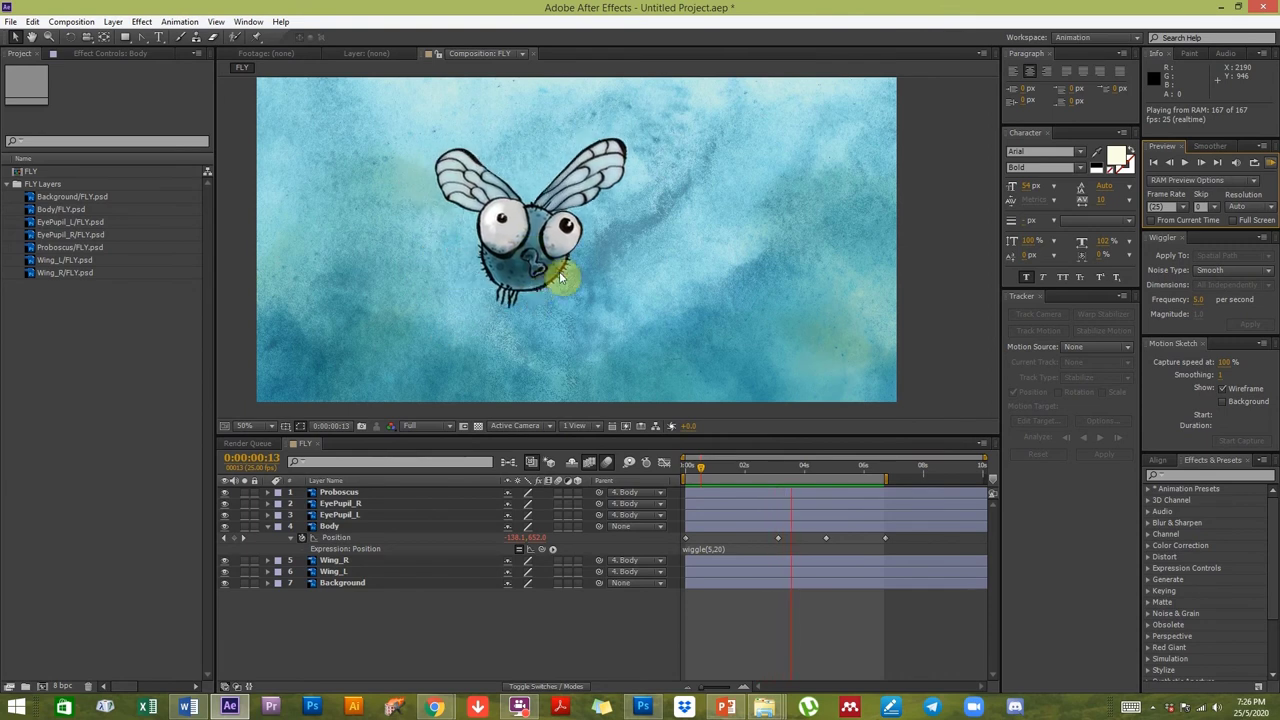
Change the Body layer's Position expression to wiggle(5,100) and play a RAM preview of the stronger wiggle.
left_click(721, 549)
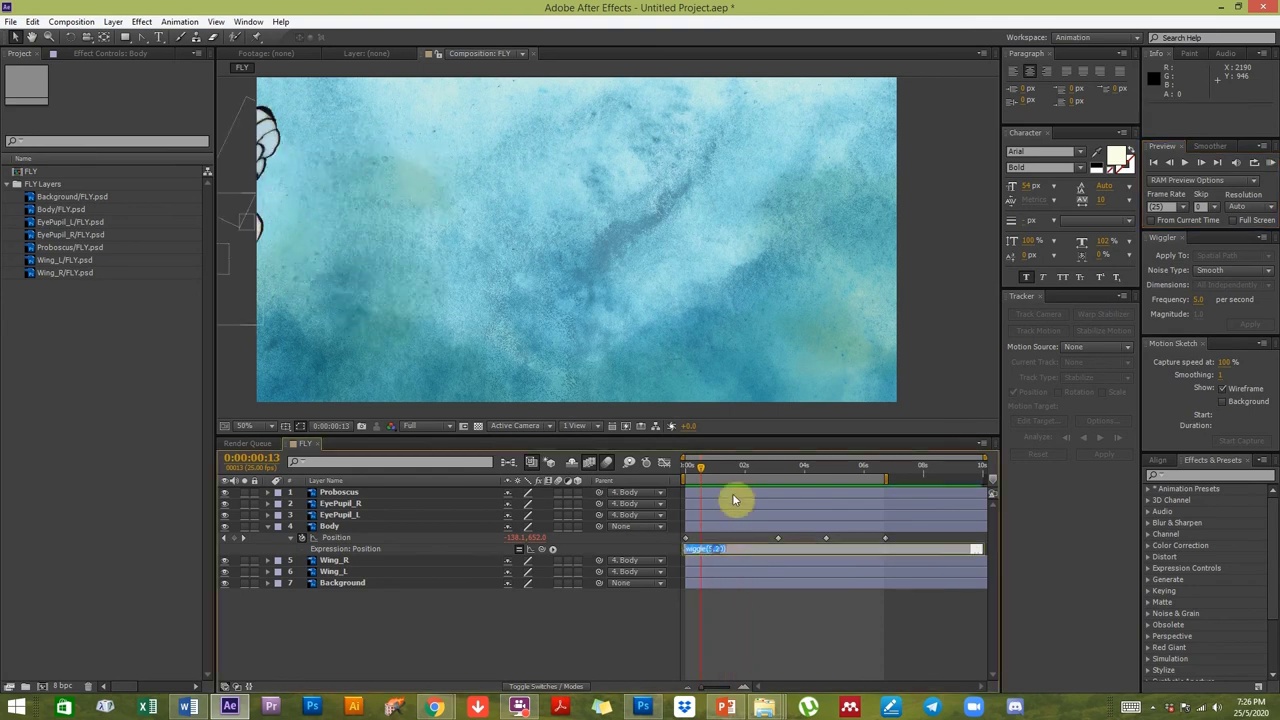
left_click(718, 548)
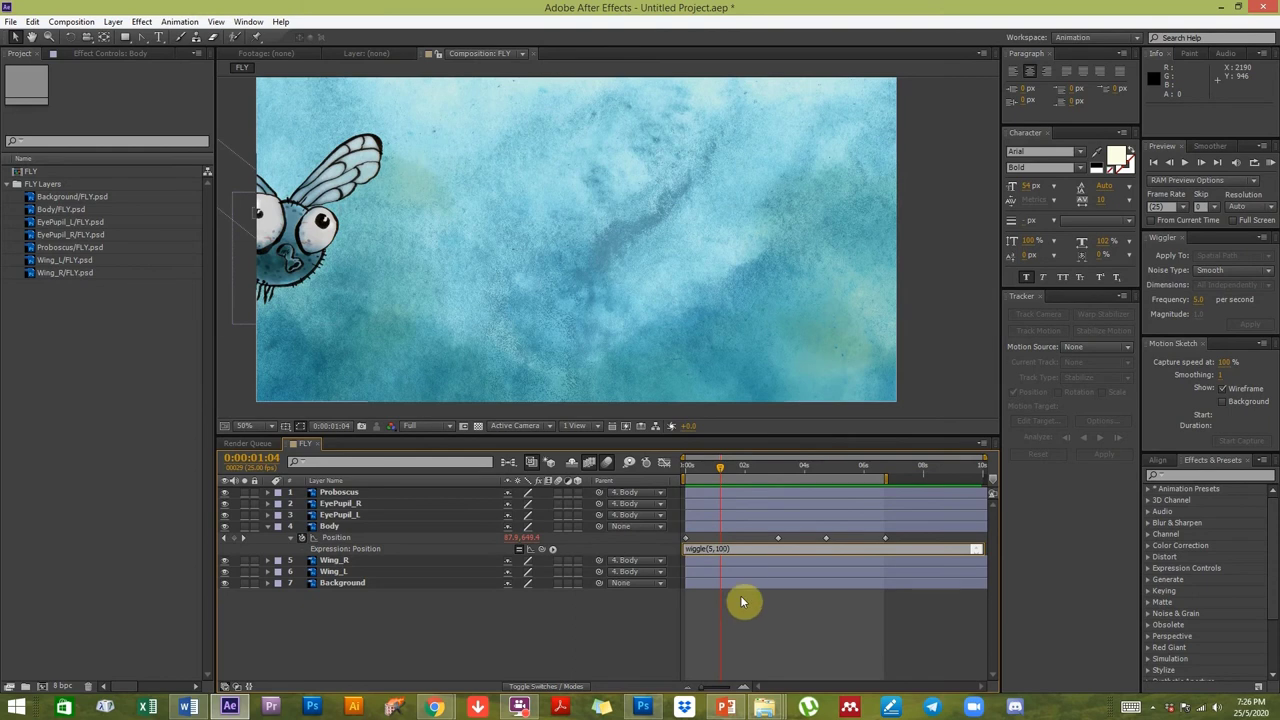
left_click(729, 624)
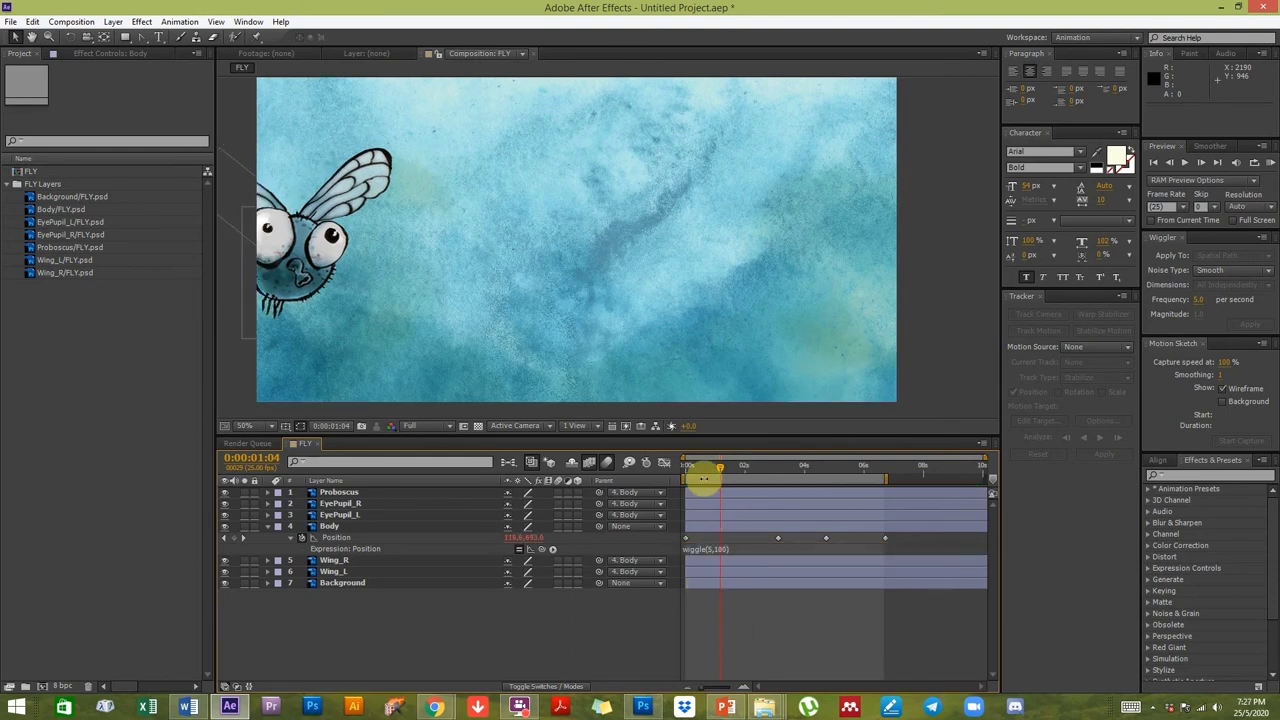
left_click(727, 526)
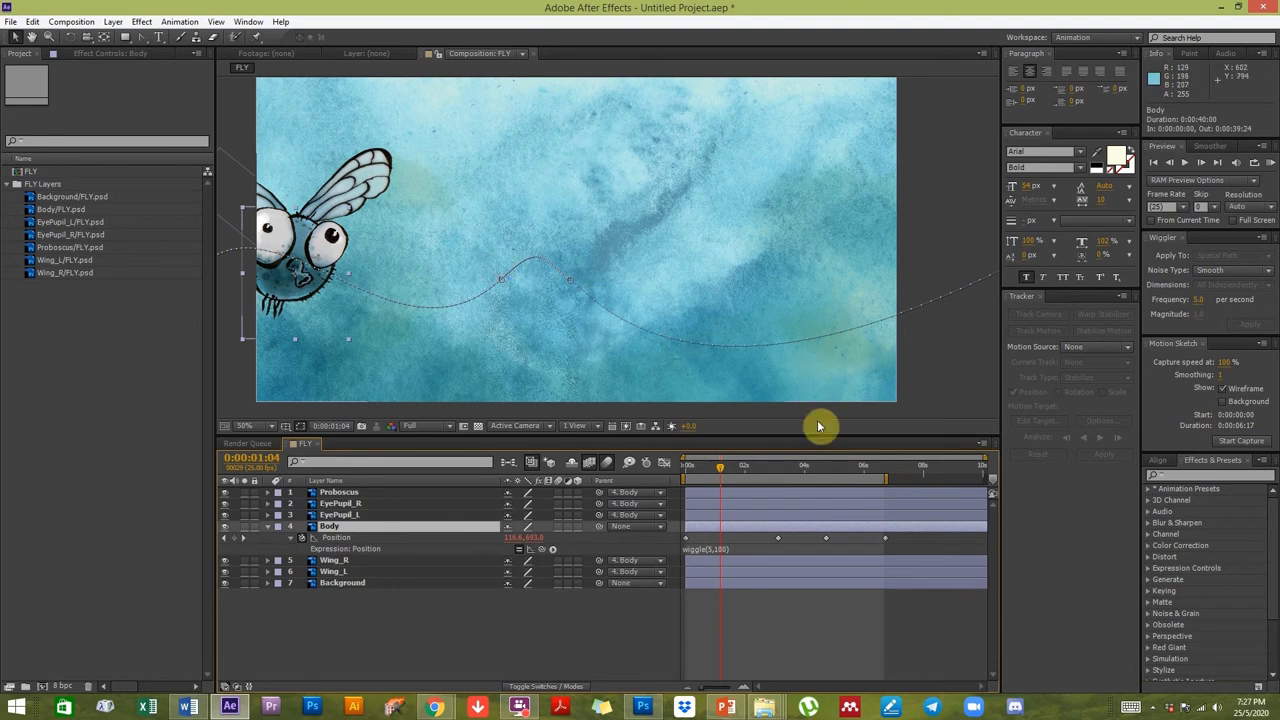
left_click(720, 549)
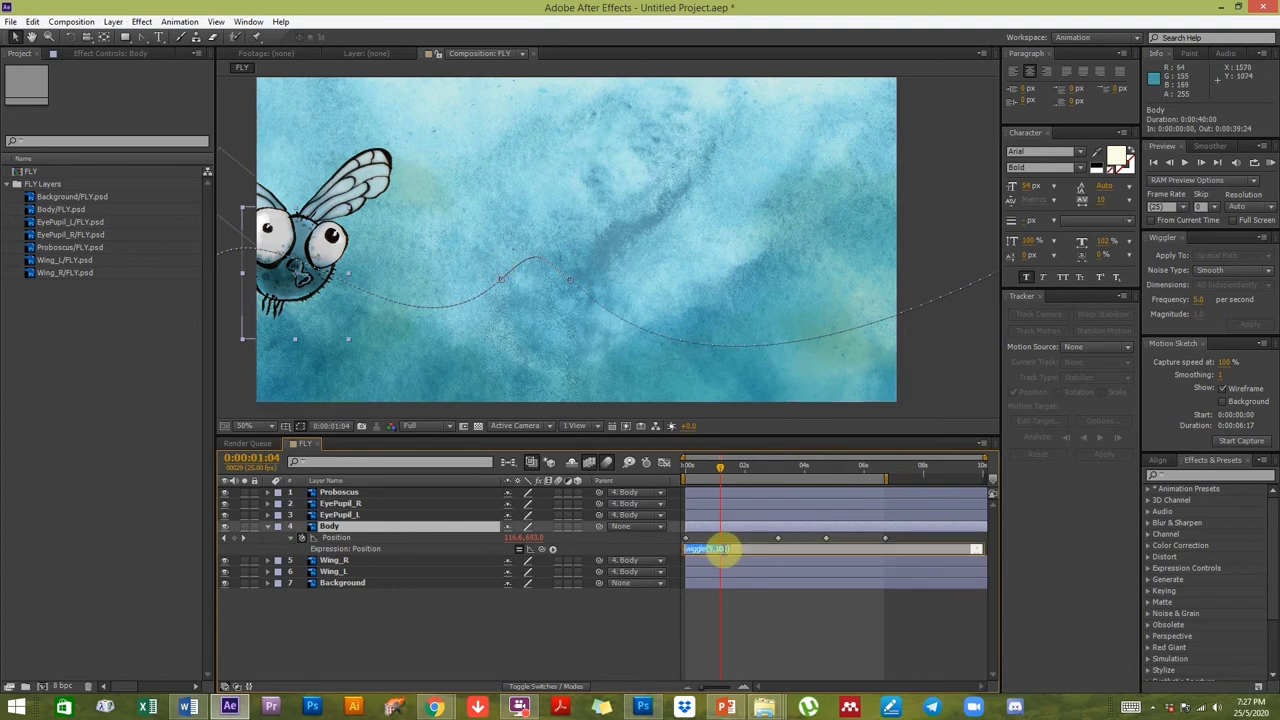
left_click(757, 636)
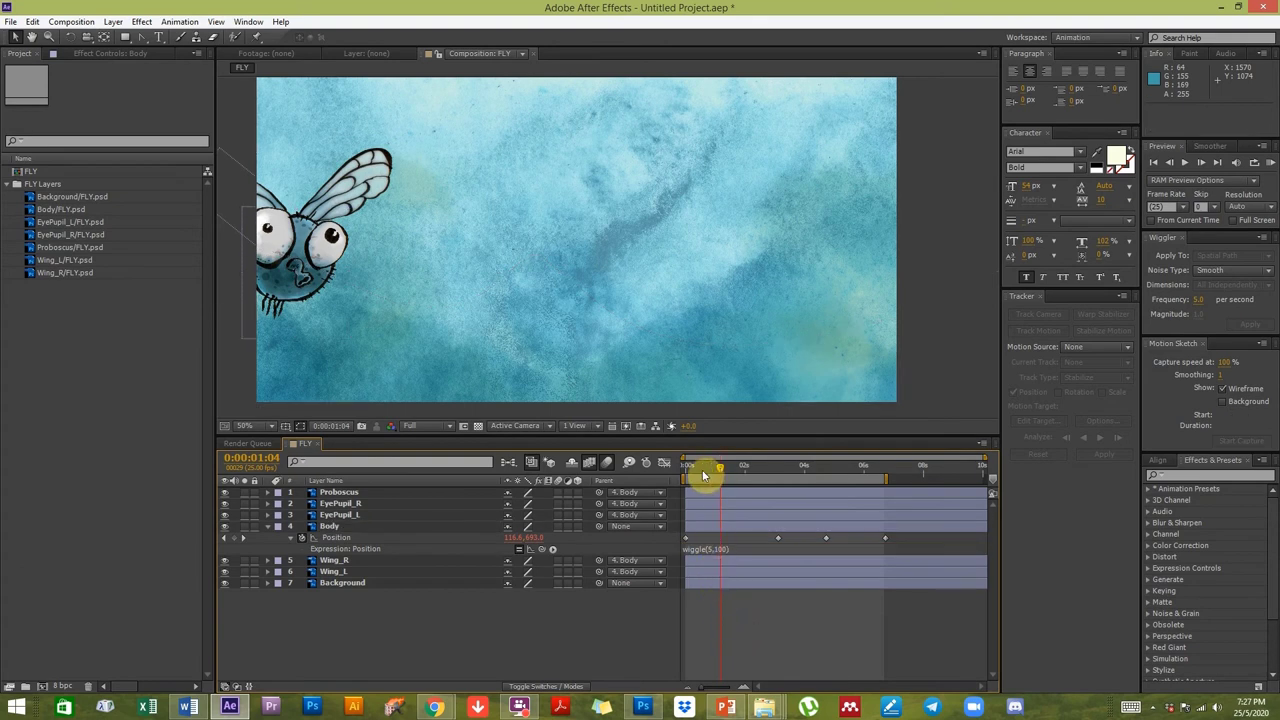
left_click(1270, 162)
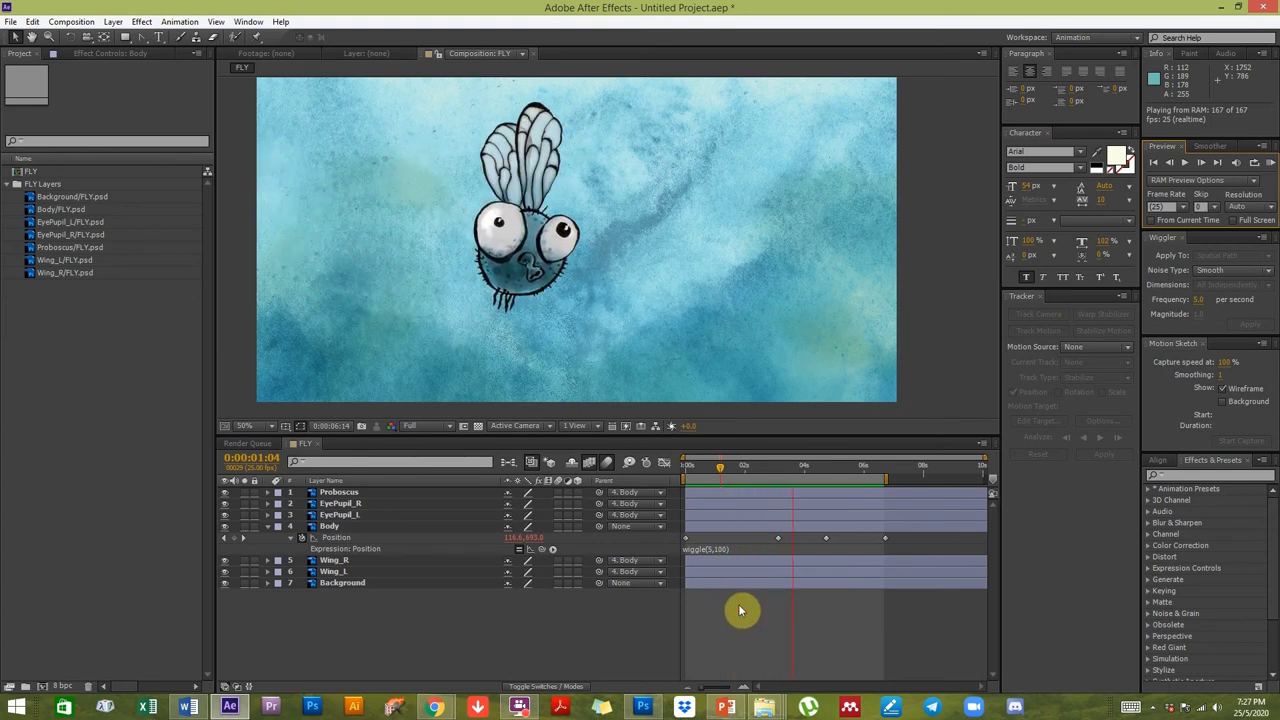
key("space")
Try wiggle(50,100) as the Body layer's Position expression and preview the flight from the first frame.
left_click_drag(720, 474, 755, 472)
left_click(707, 550)
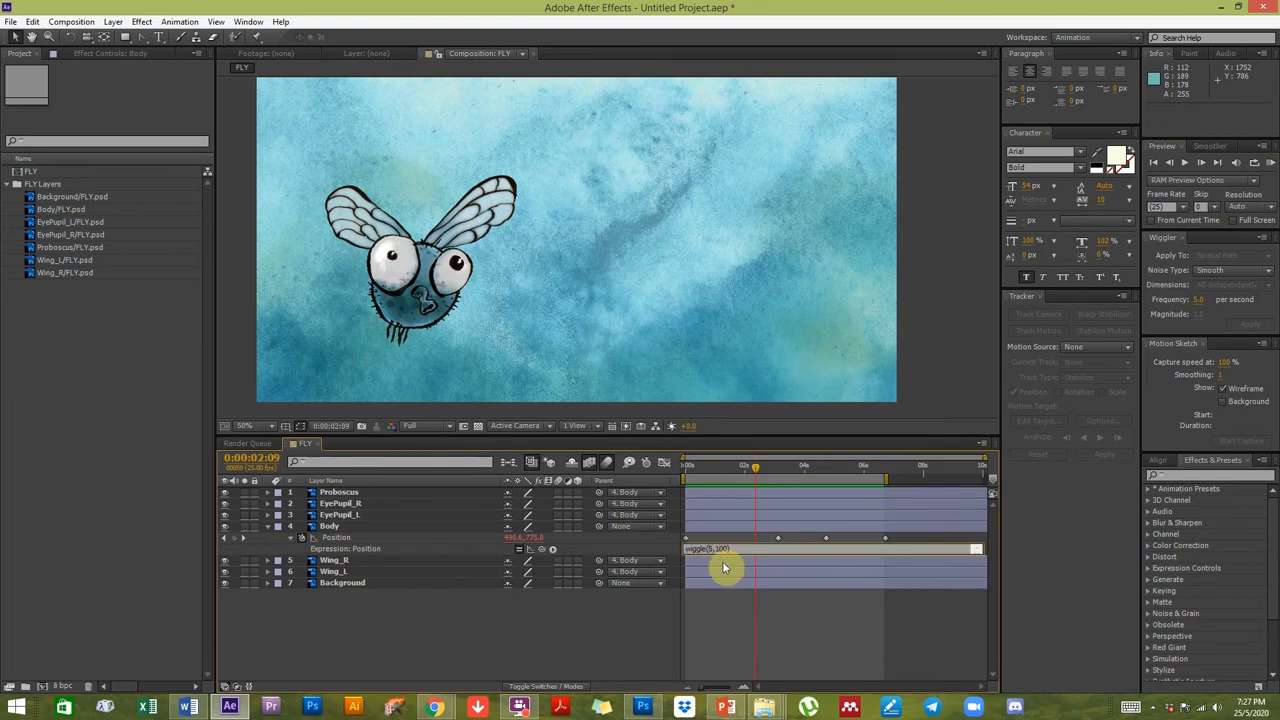
left_click(710, 550)
left_click(730, 632)
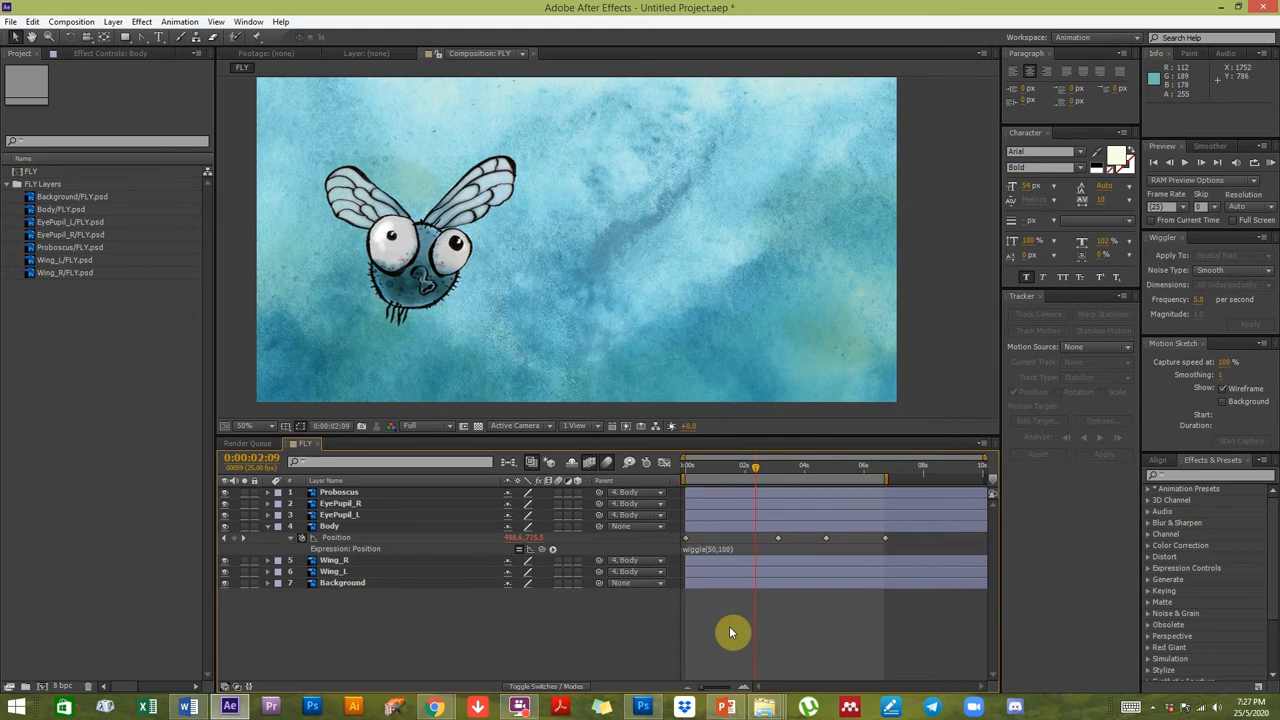
left_click(687, 470)
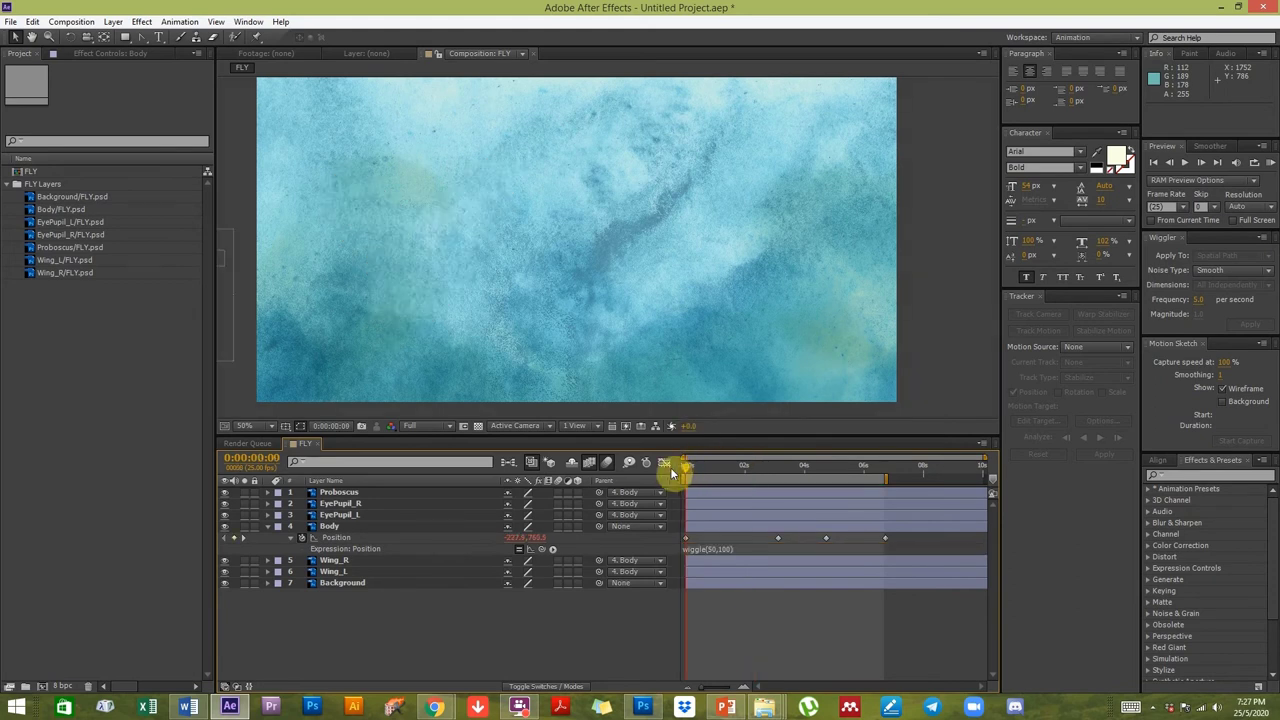
left_click(1268, 165)
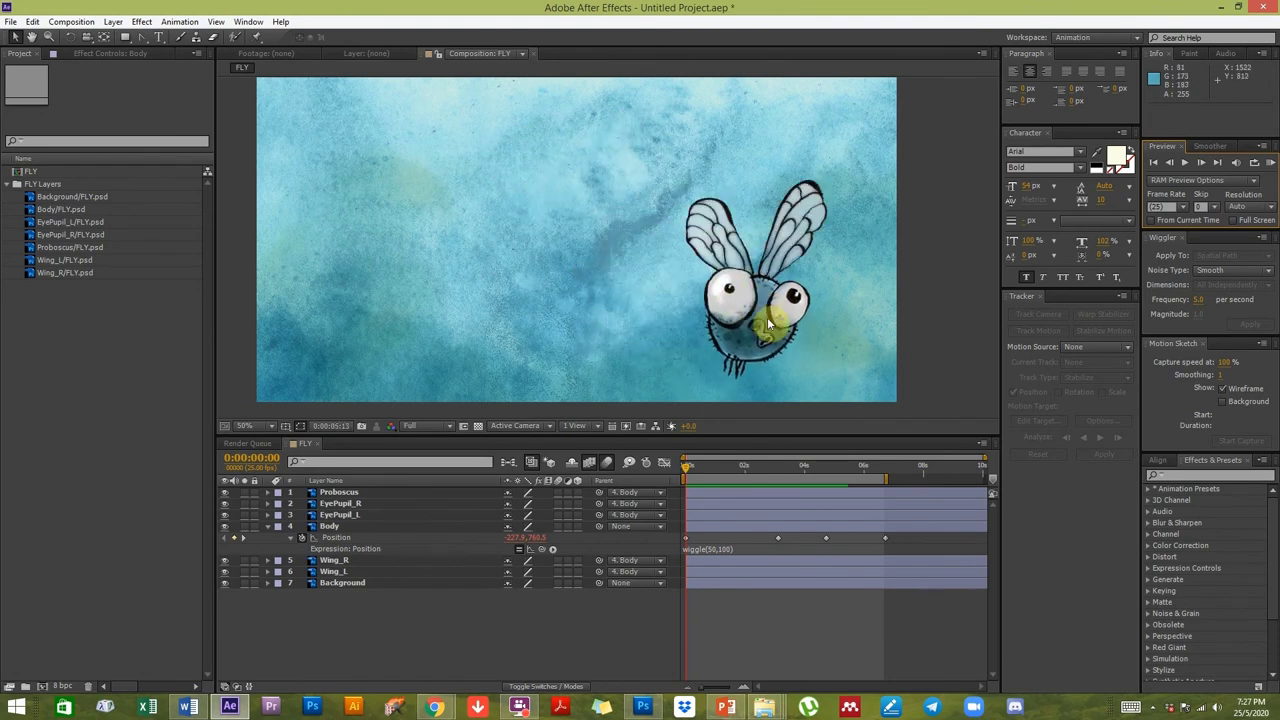
left_click(762, 624)
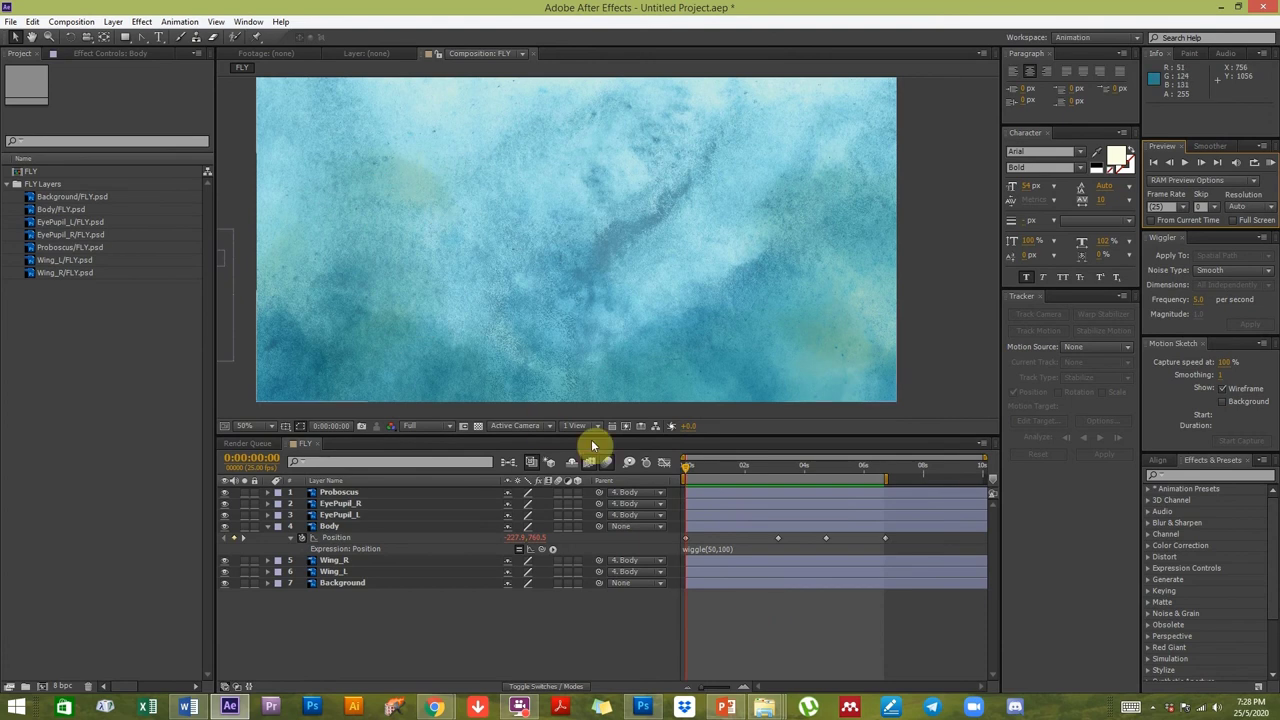
Set the Body layer's Position expression back to wiggle(5,100) and check the fly at 0:00:01:13.
left_click(711, 549)
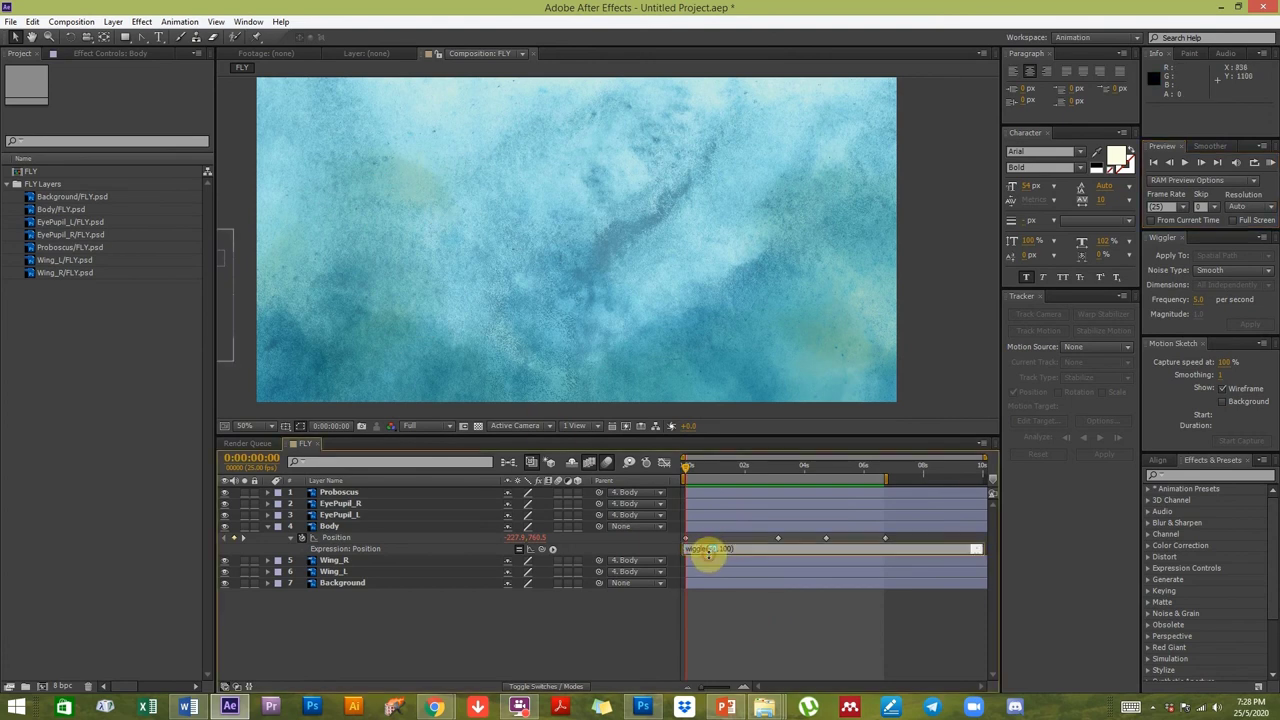
left_click(704, 626)
left_click_drag(709, 470, 724, 542)
left_click(720, 550)
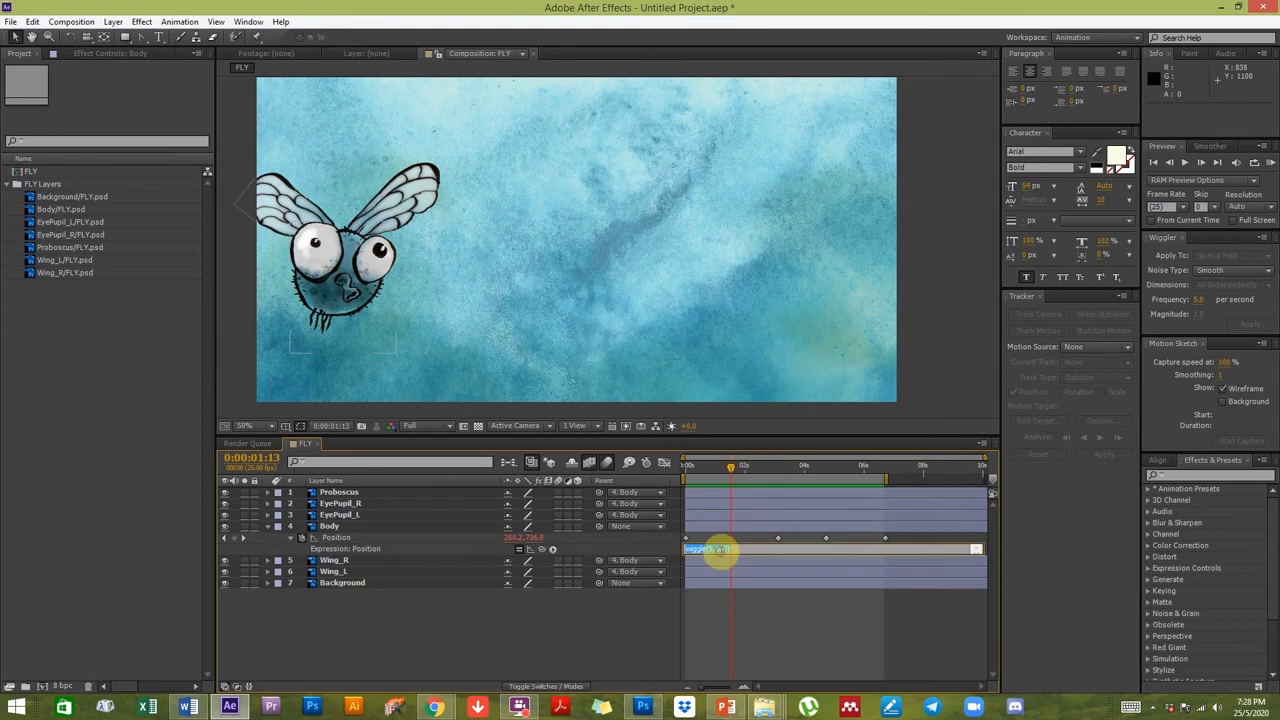
Add the expression wiggle(5,20) to the Body layer's Rotation property and play a RAM preview of the flight.
left_click(330, 527)
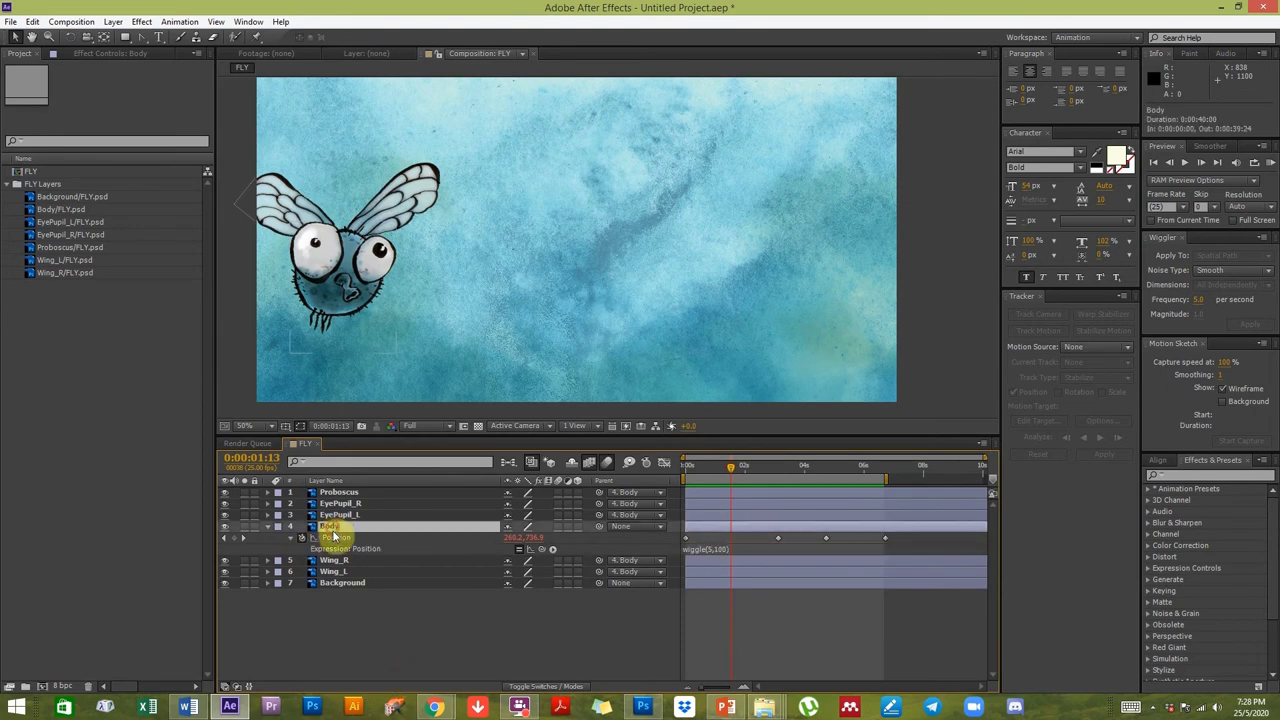
key("shift+r")
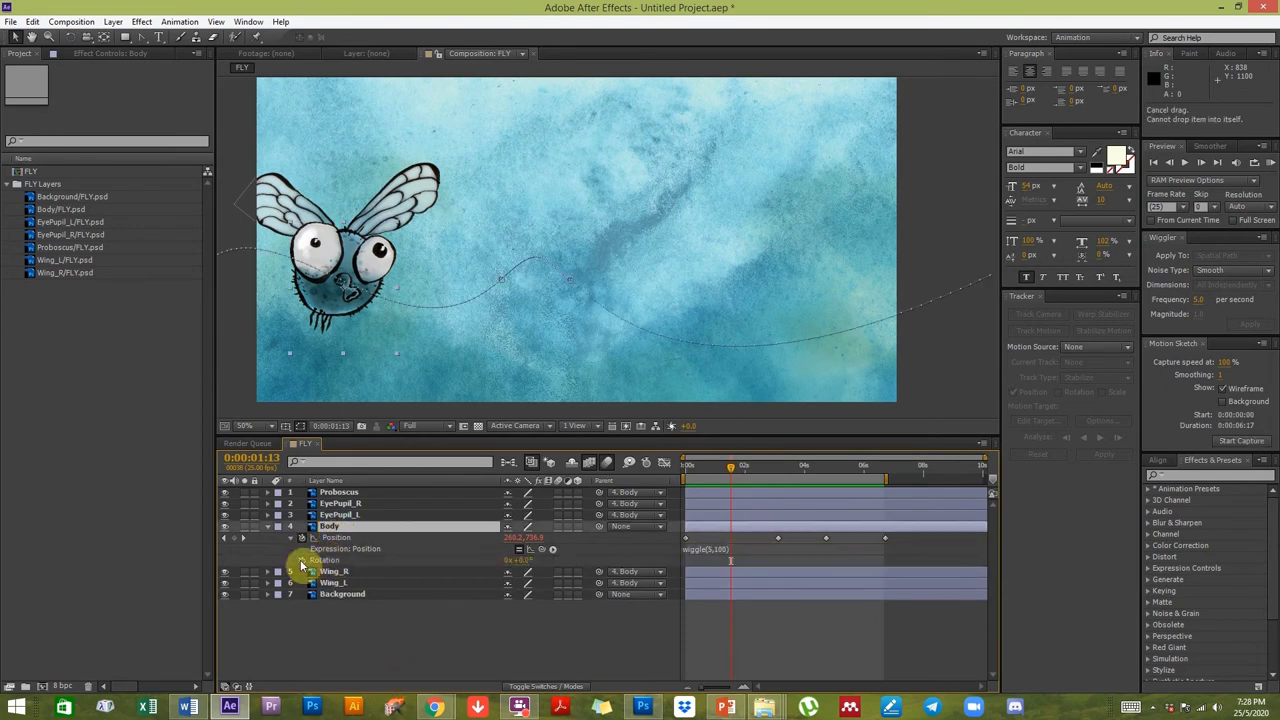
left_click(302, 561, "alt")
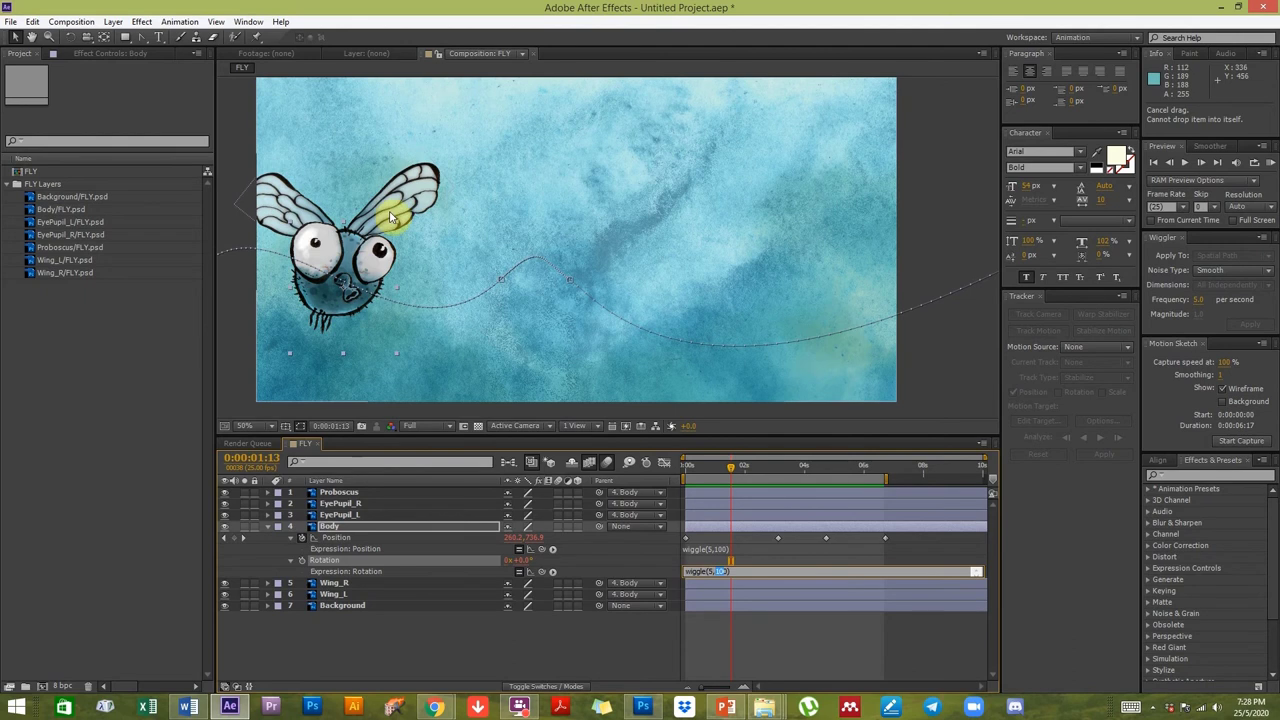
left_click(720, 649)
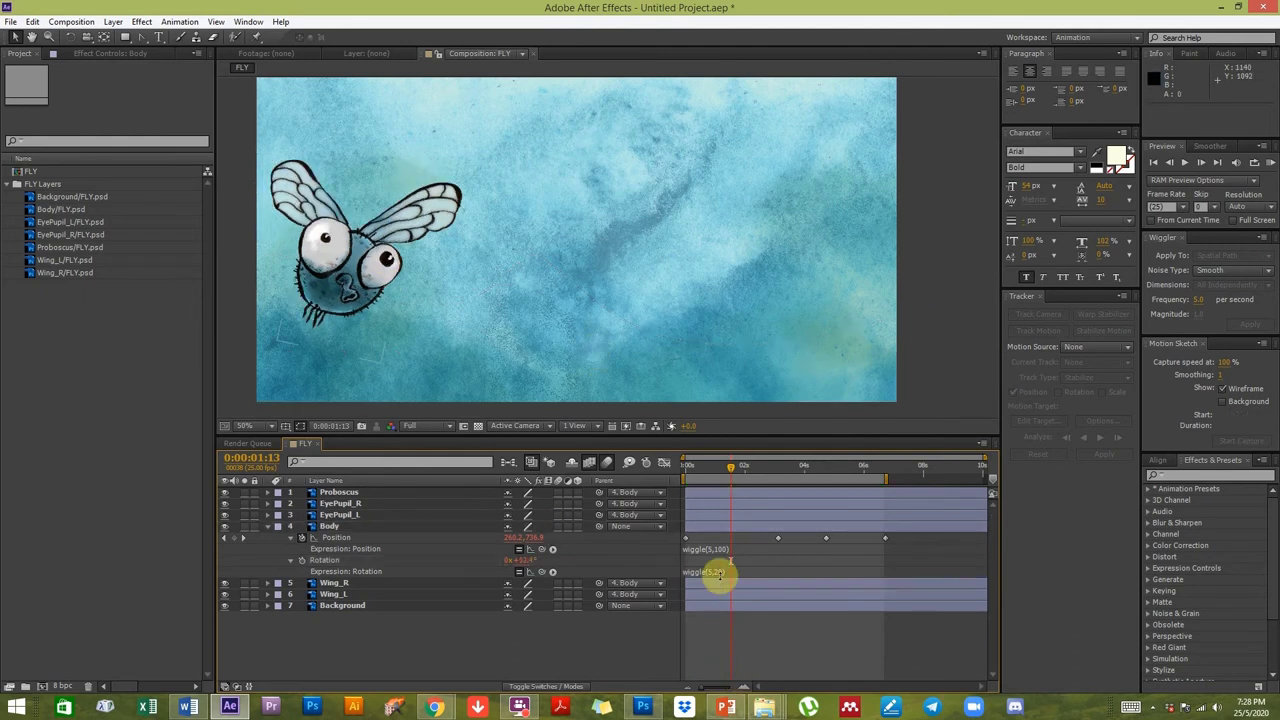
left_click_drag(707, 470, 749, 491)
left_click(1271, 164)
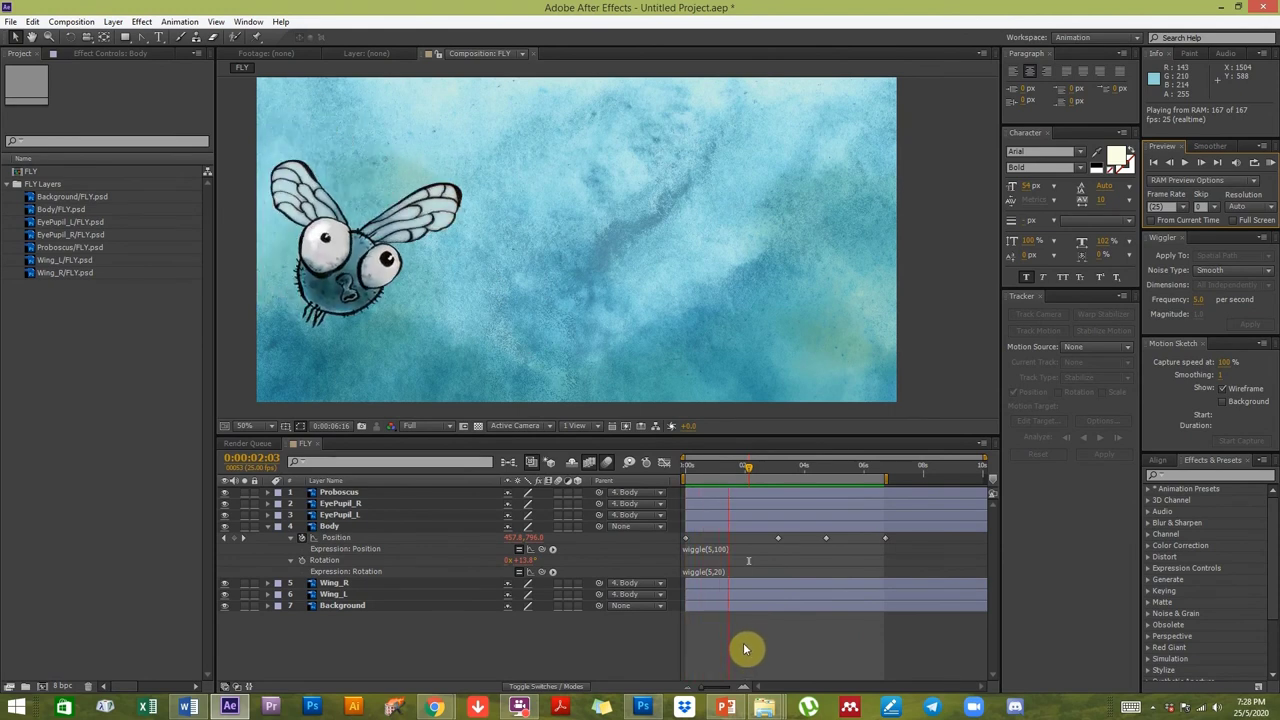
Copy the Body rotation's wiggle(5,20) expression to the Rotation property of both EyePupil_R and EyePupil_L.
left_click(707, 574)
key("ctrl+c")
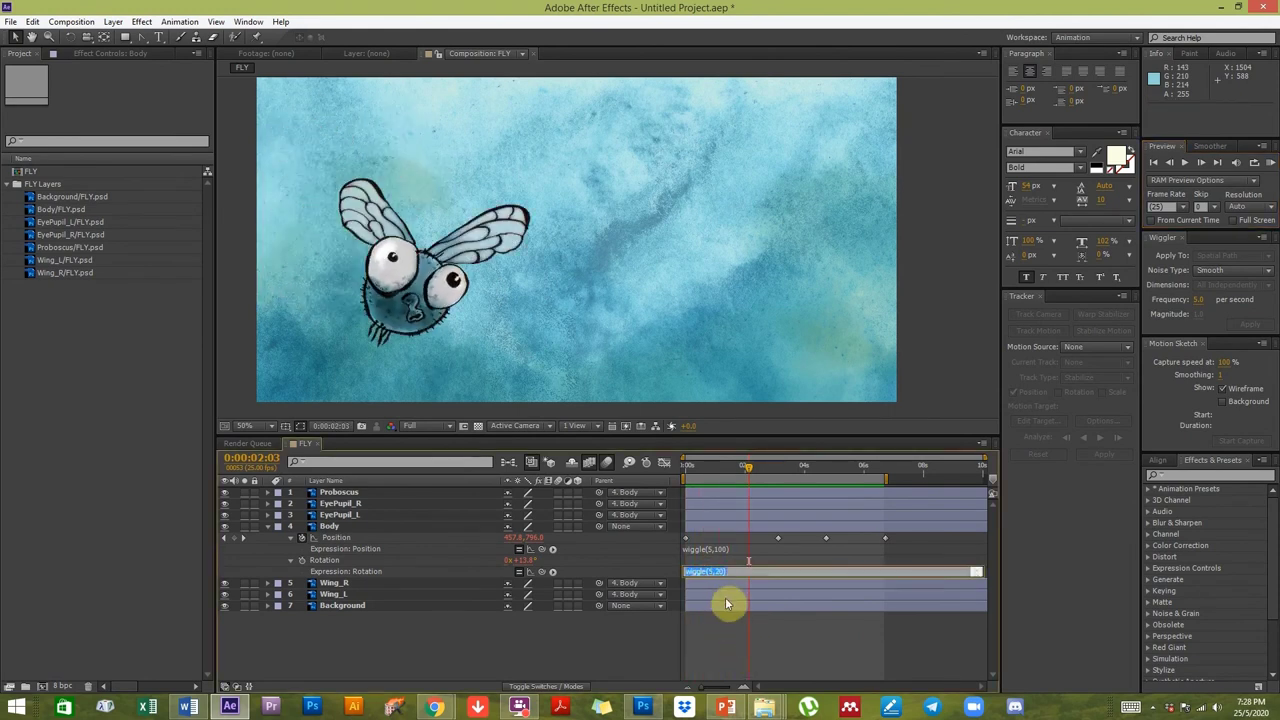
left_click(369, 640)
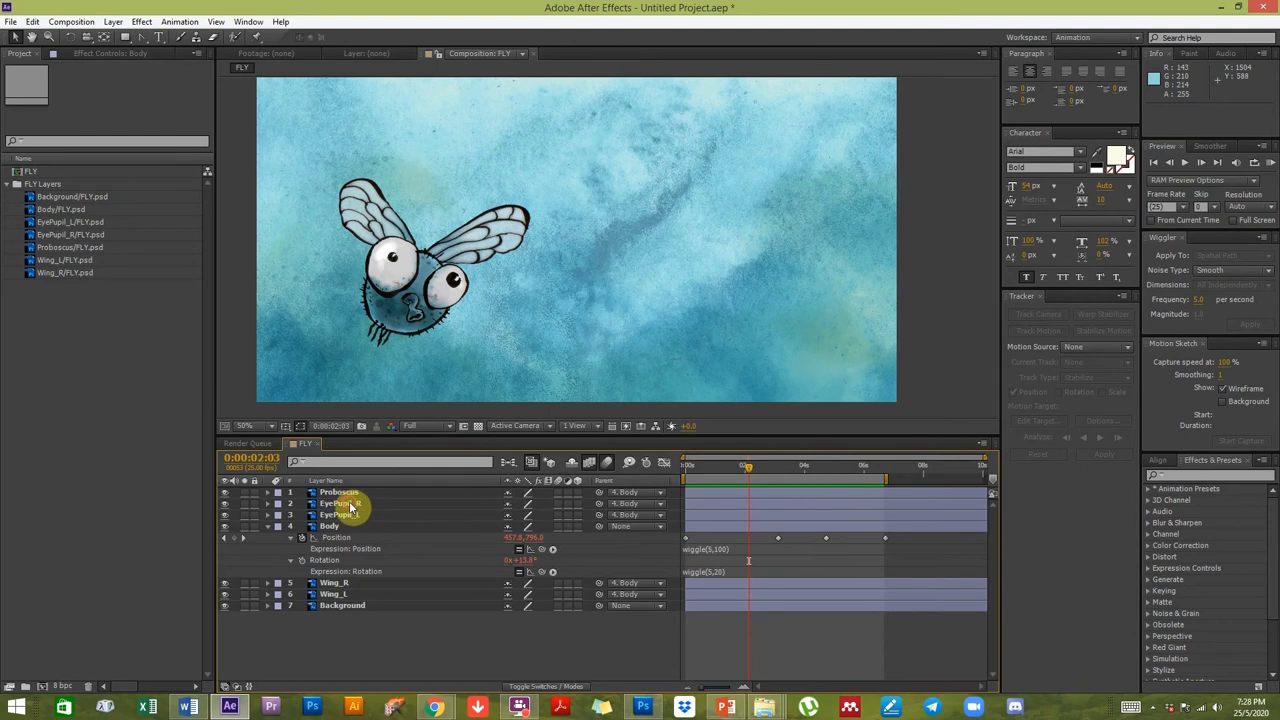
left_click(345, 503)
left_click(345, 514, "ctrl")
key("r")
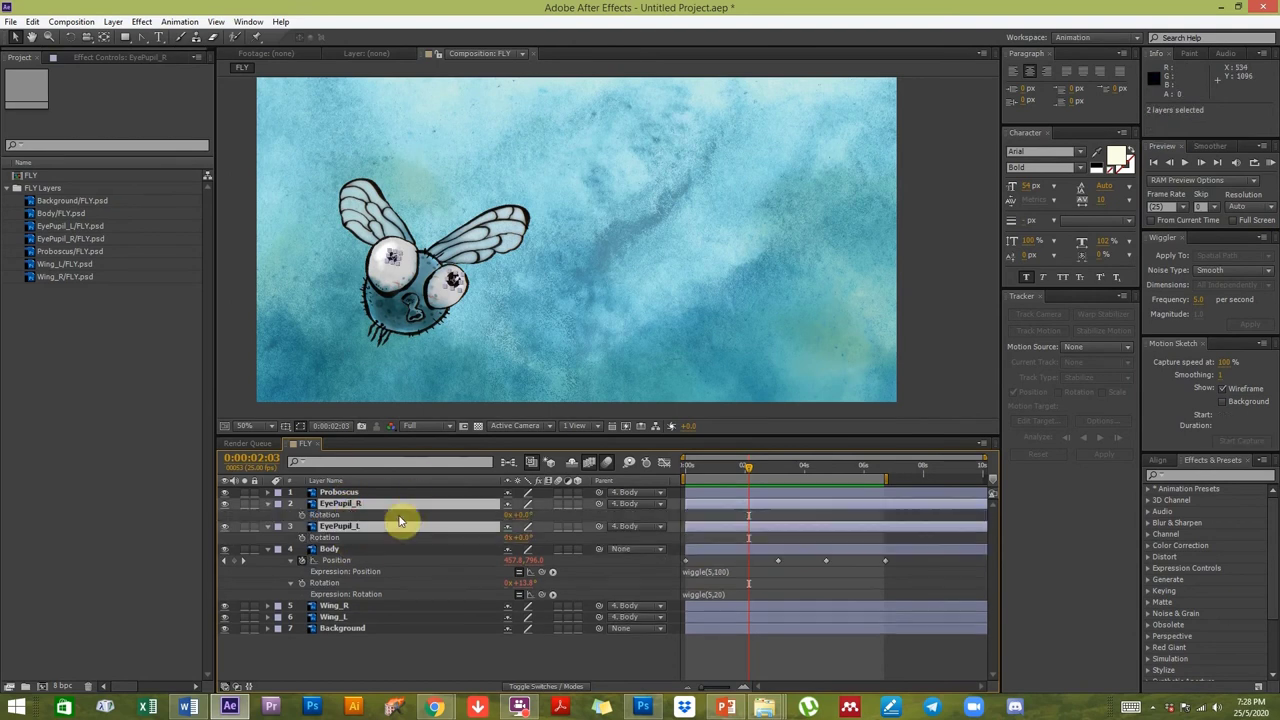
left_click(302, 514, "alt")
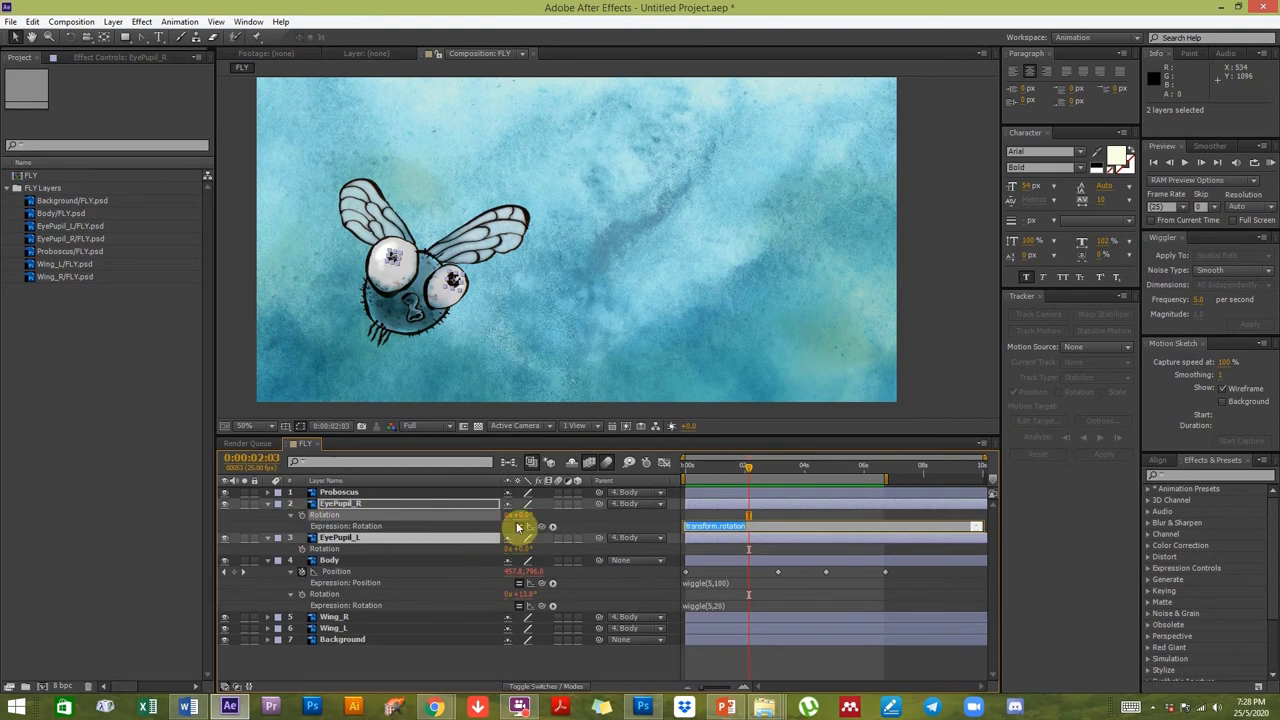
left_click(302, 549, "alt")
key("ctrl+v")
left_click(752, 526)
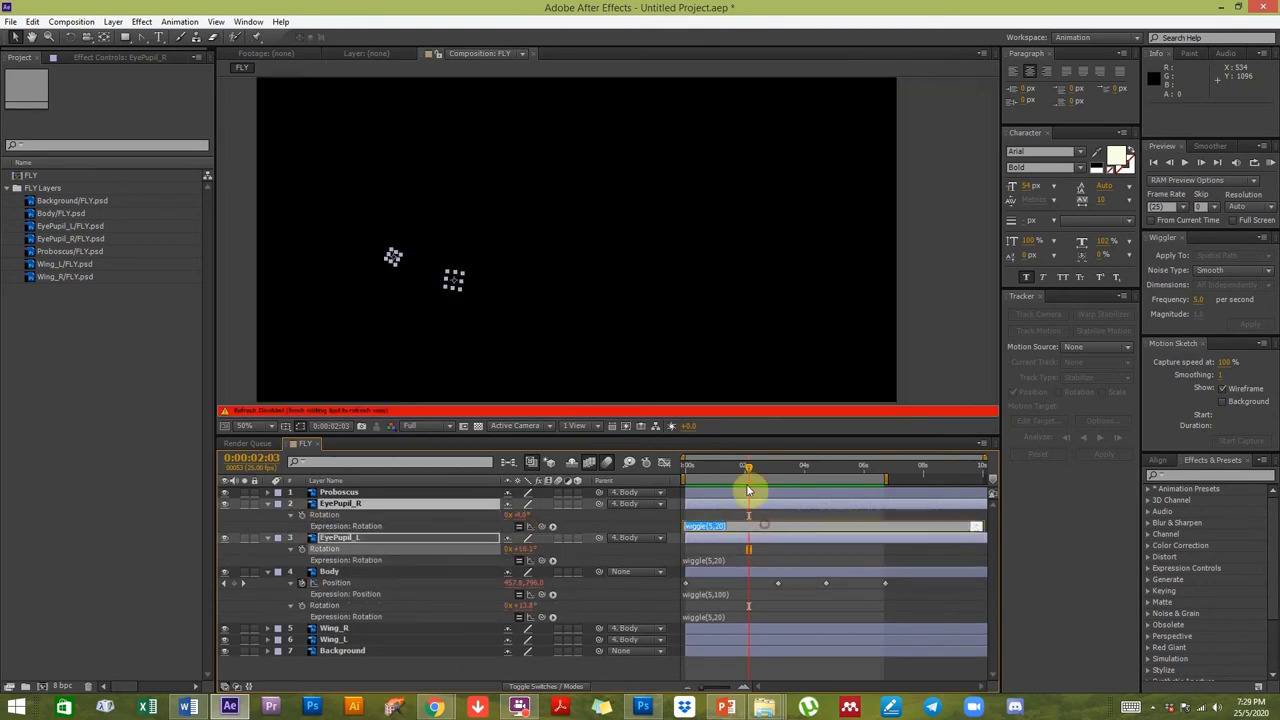
left_click(726, 497)
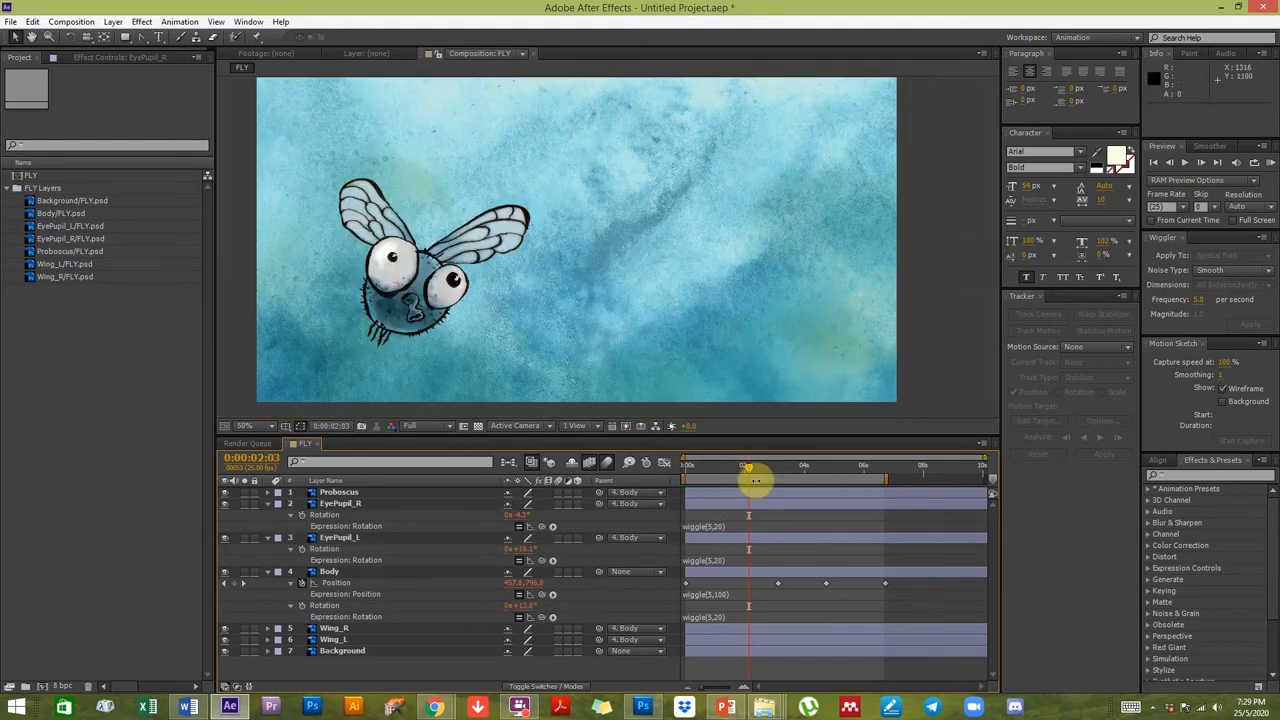
Set the Rotation expressions of EyePupil_R and EyePupil_L to wiggle(5,50) and play a RAM preview of the pupils' motion.
left_click_drag(690, 473, 755, 470)
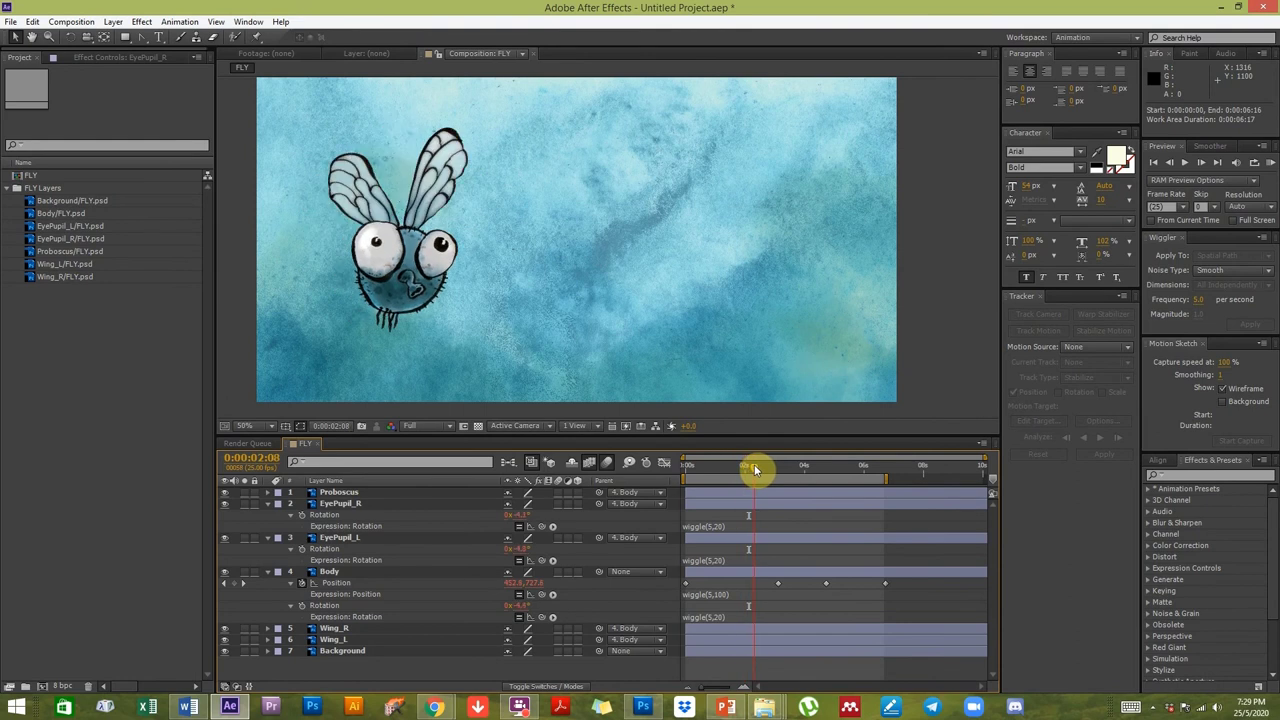
left_click(352, 503)
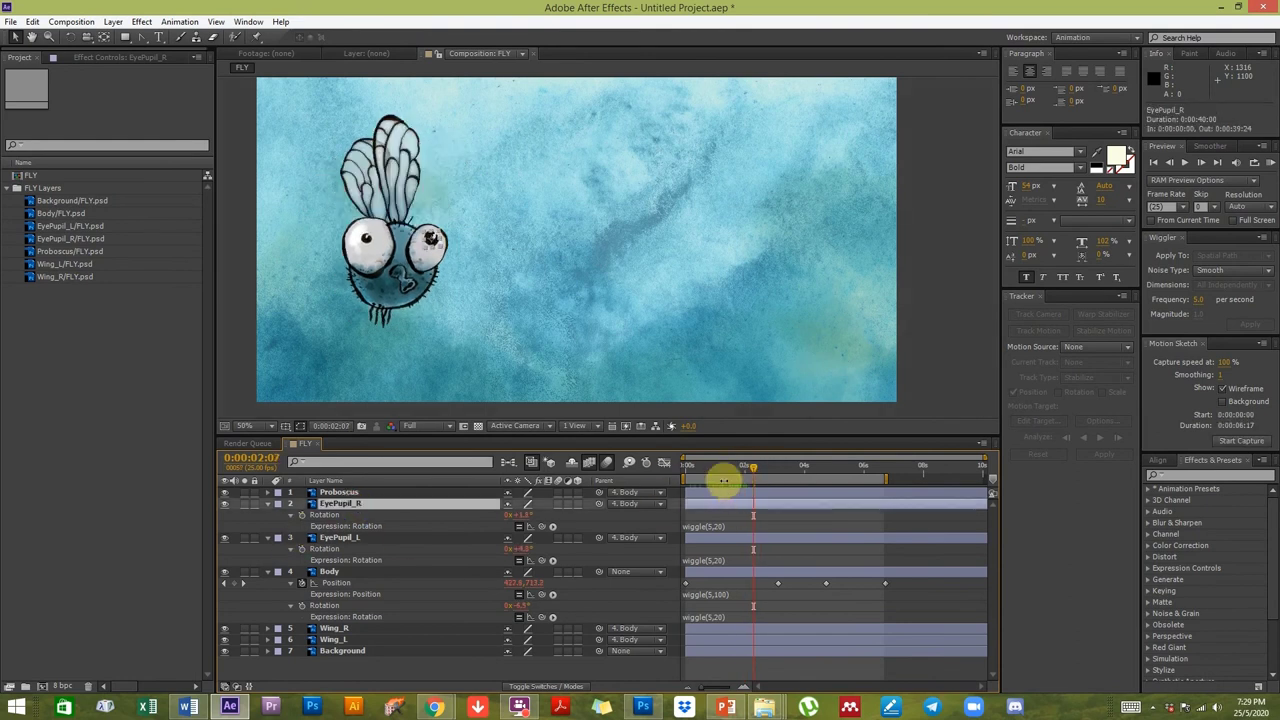
left_click(722, 528)
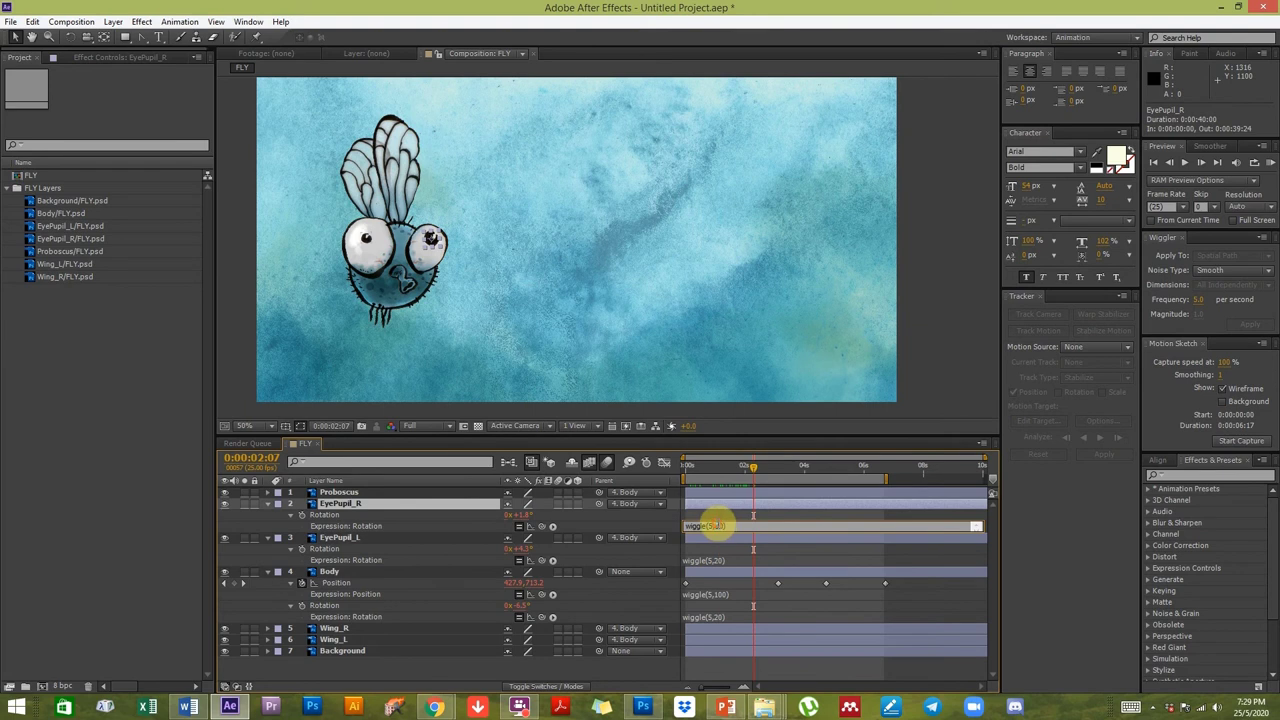
left_click(720, 561)
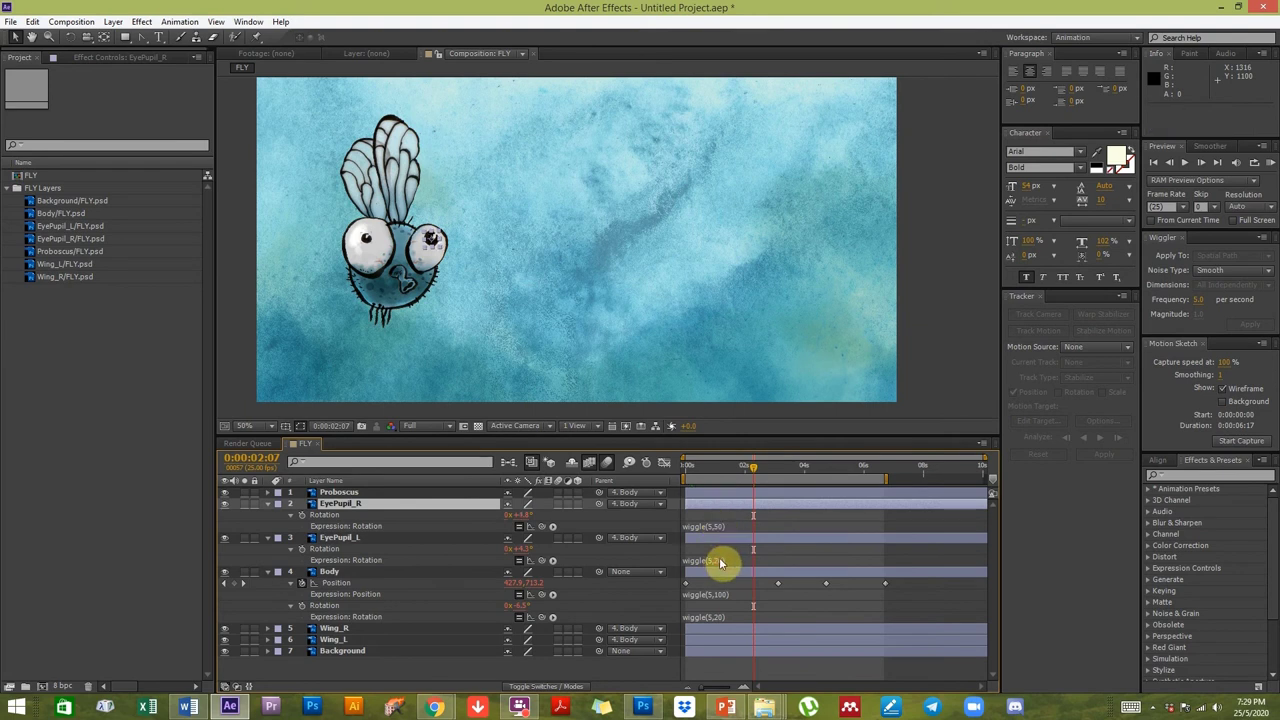
left_click(719, 562)
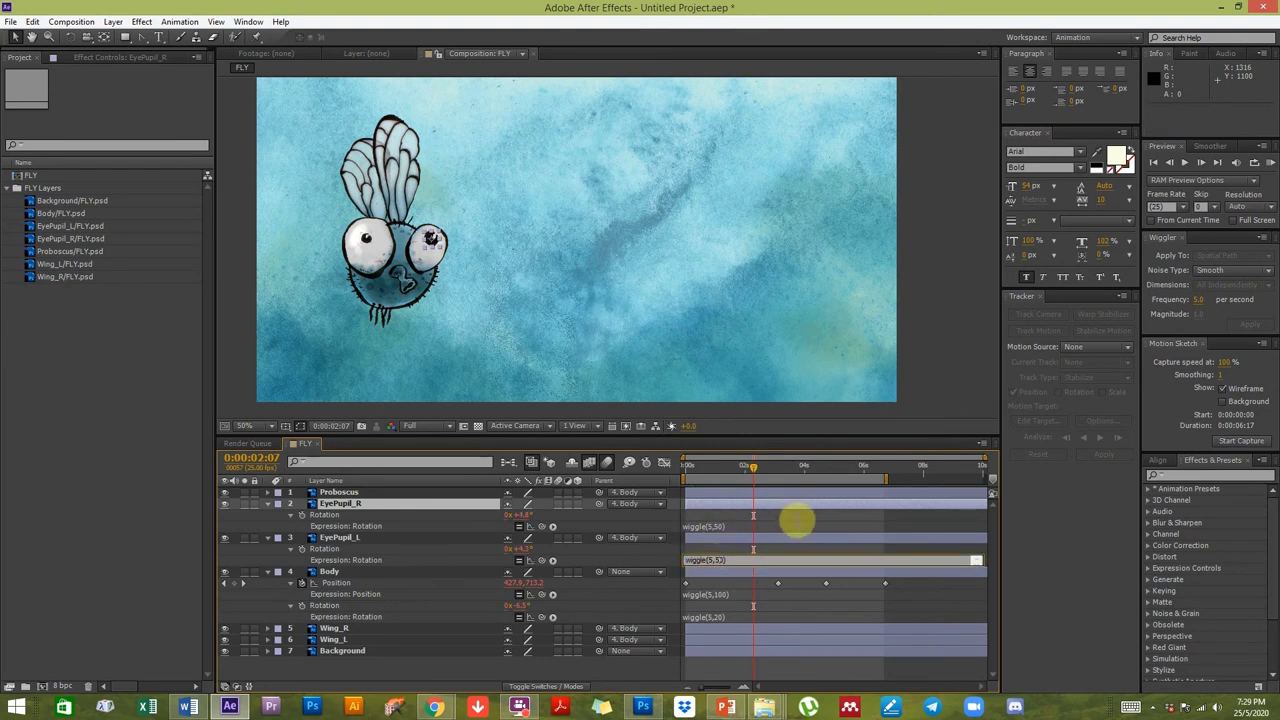
left_click(797, 520)
left_click(1272, 164)
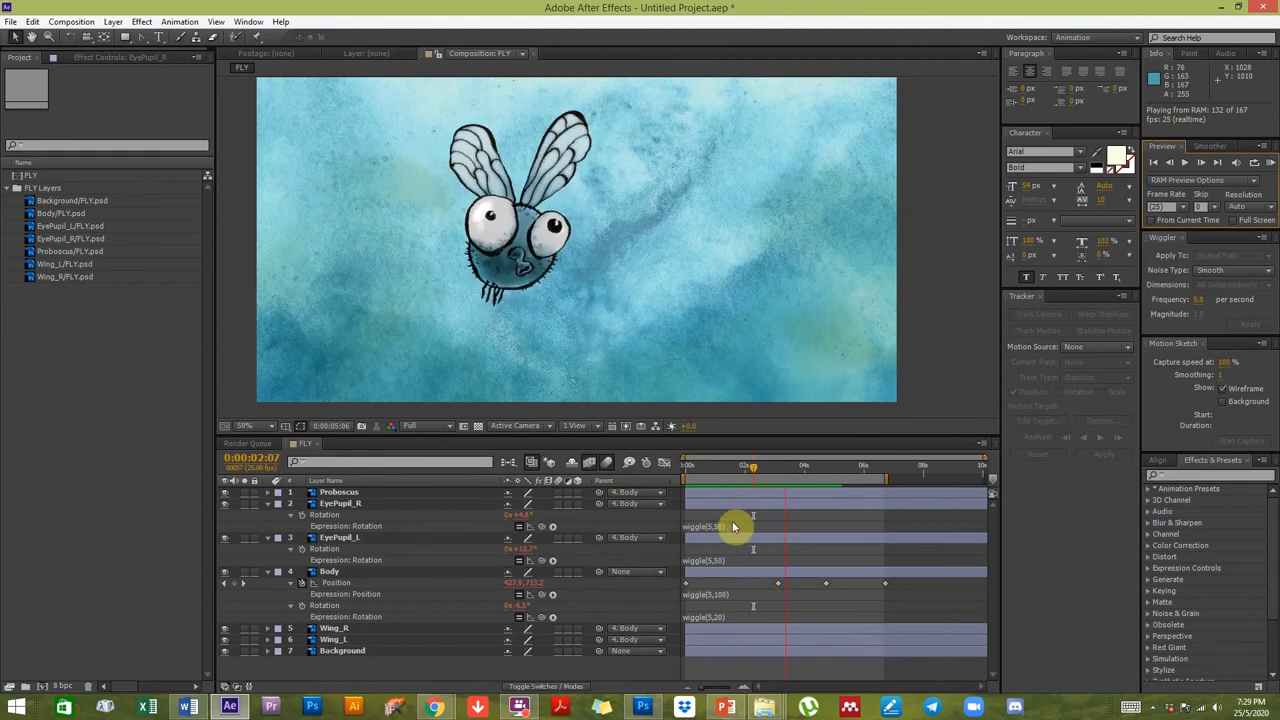
key("space")
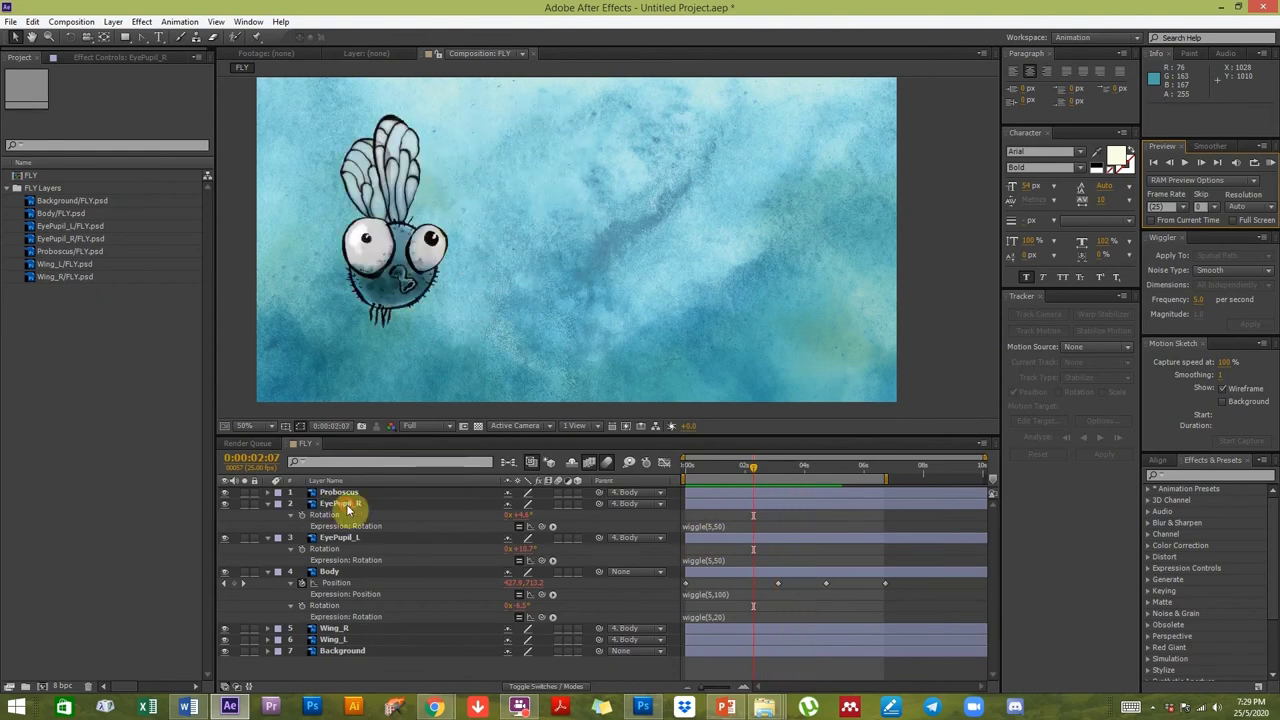
Remove the wiggle expressions from the Rotation property of both EyePupil_R and EyePupil_L.
left_click(346, 505)
left_click(705, 528)
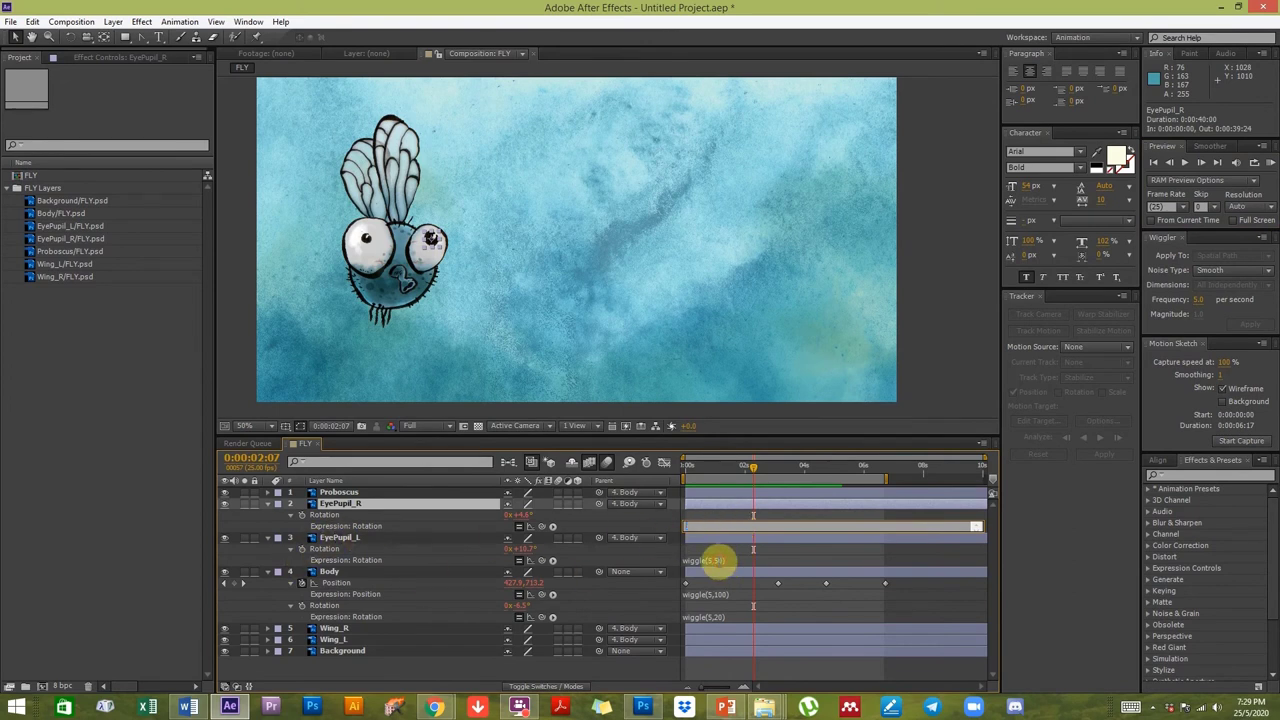
left_click(718, 561)
left_click(738, 549)
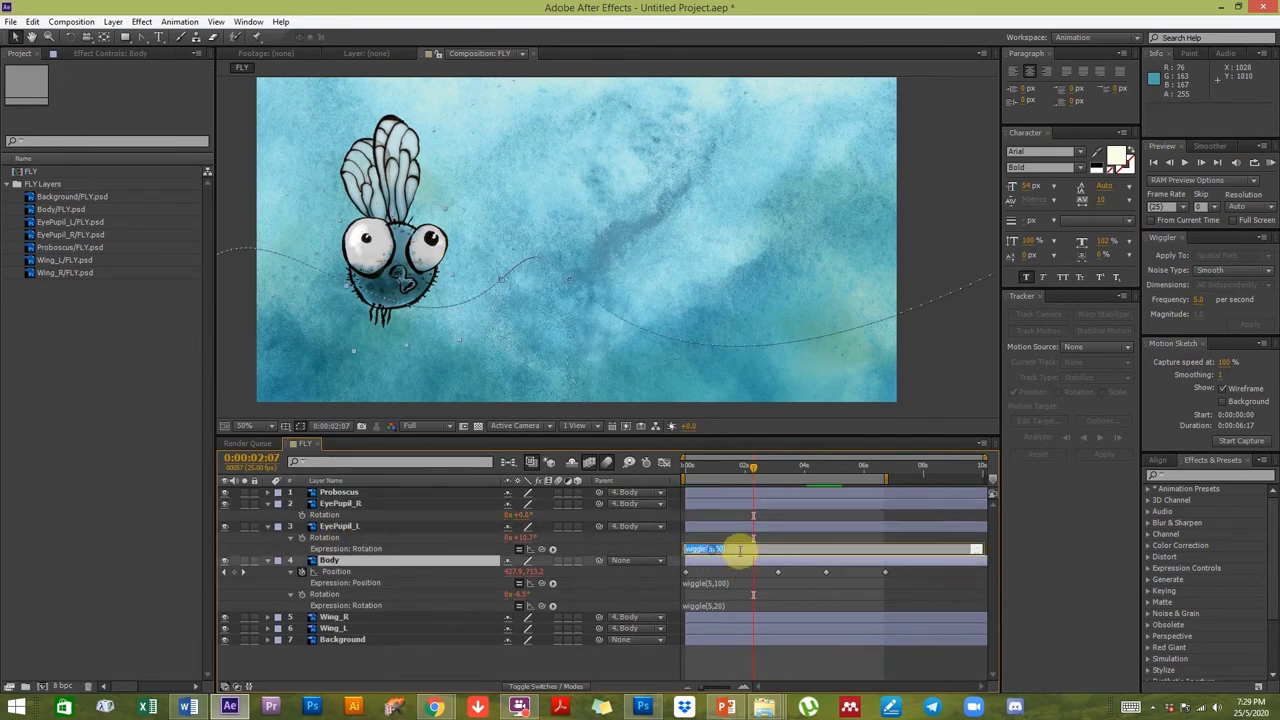
Add the expression wiggle(5,50) to the Position property of EyePupil_R and EyePupil_L, and scrub the timeline to check the pupils' movement.
left_click(325, 505)
left_click(335, 528, "ctrl")
key("p")
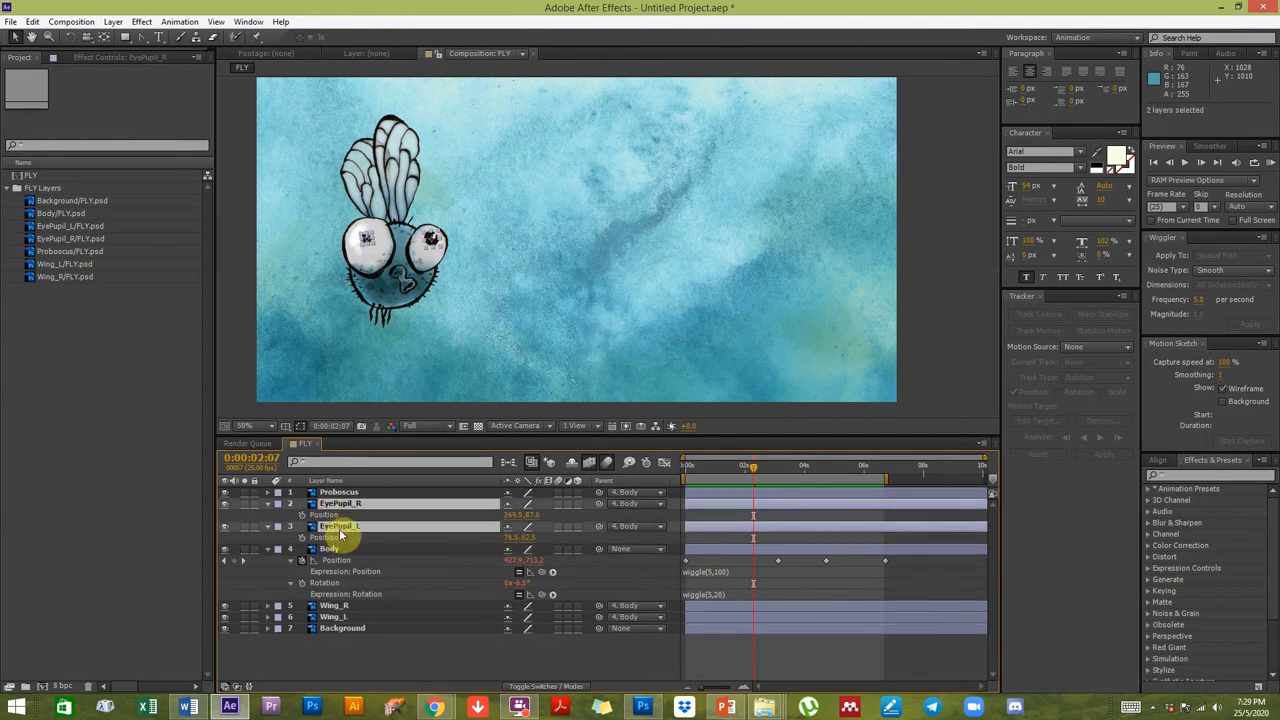
left_click(302, 515, "alt")
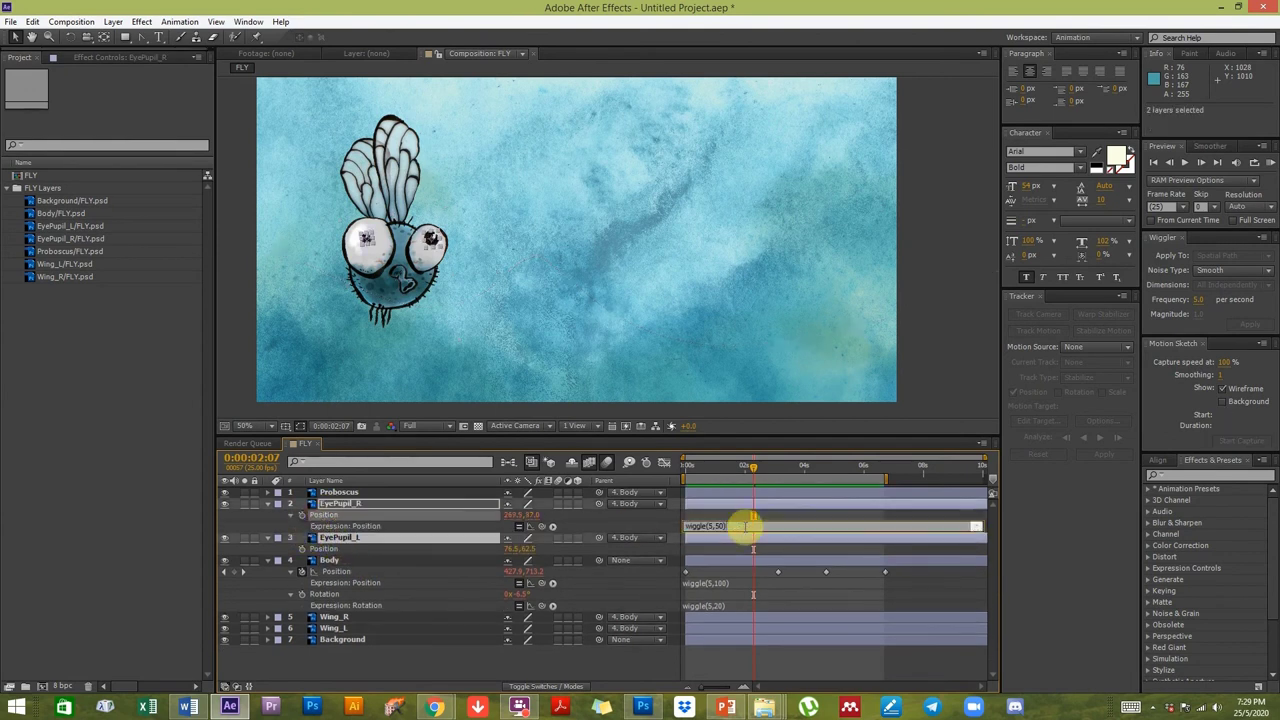
left_click(302, 549, "alt")
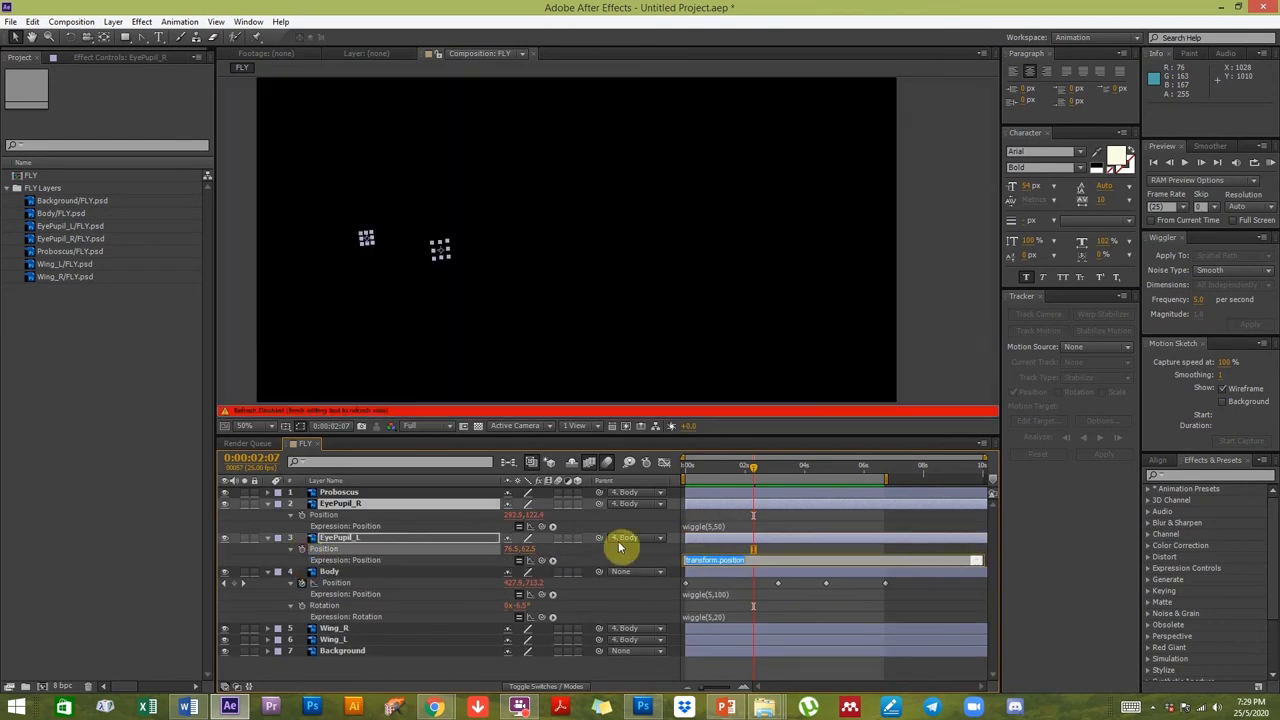
left_click(751, 506)
left_click_drag(694, 466, 767, 494)
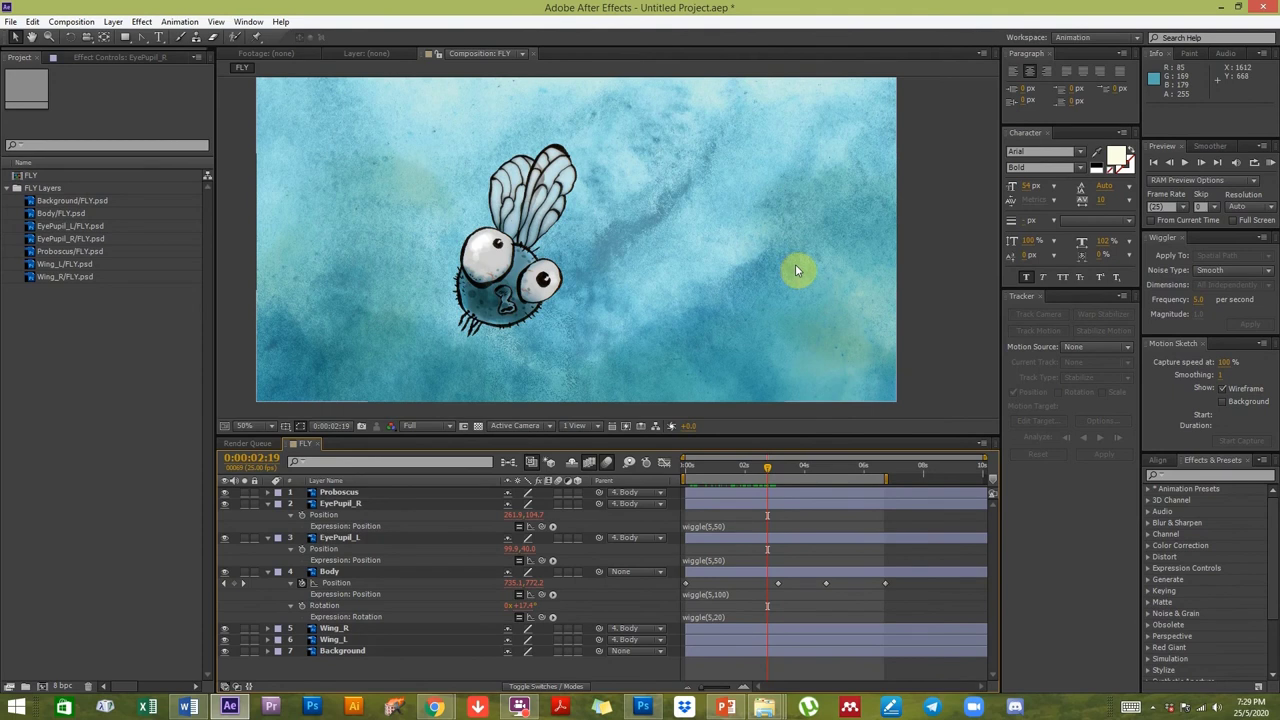
left_click_drag(726, 471, 849, 470)
left_click_drag(828, 470, 846, 466)
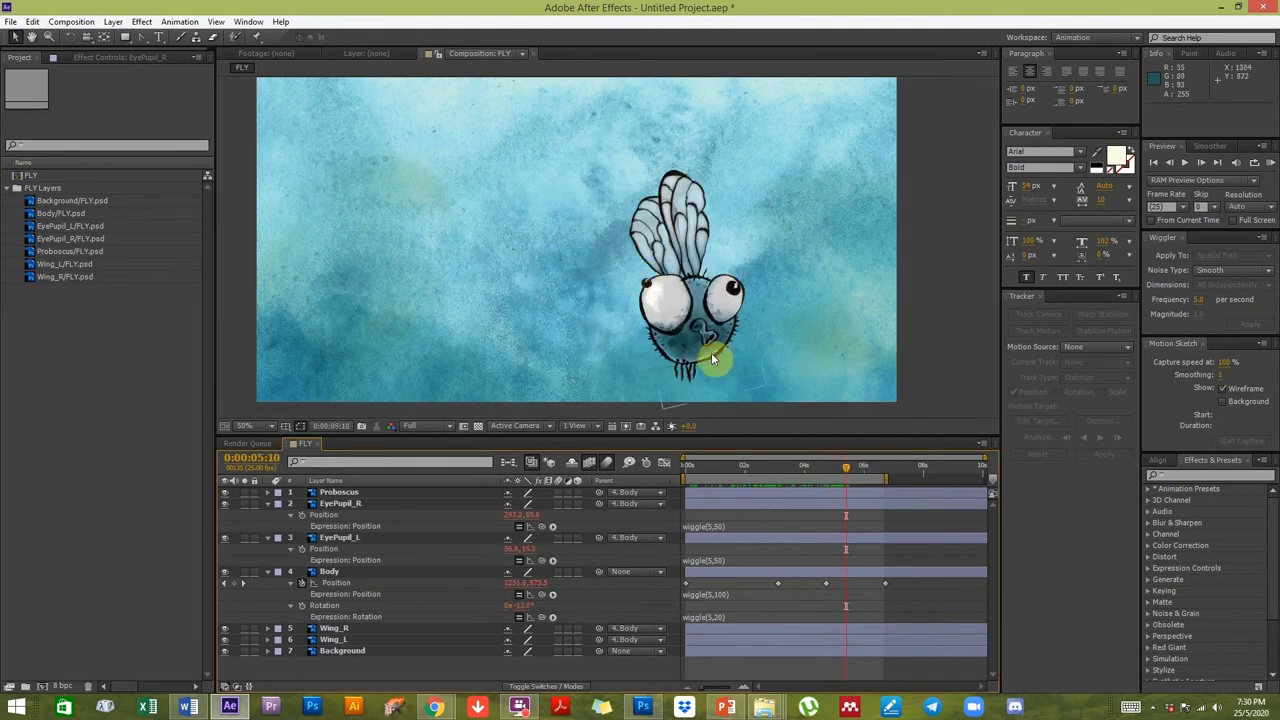
Set the Position expressions of EyePupil_R and EyePupil_L to wiggle(5,30) and play a RAM preview.
left_click(720, 527)
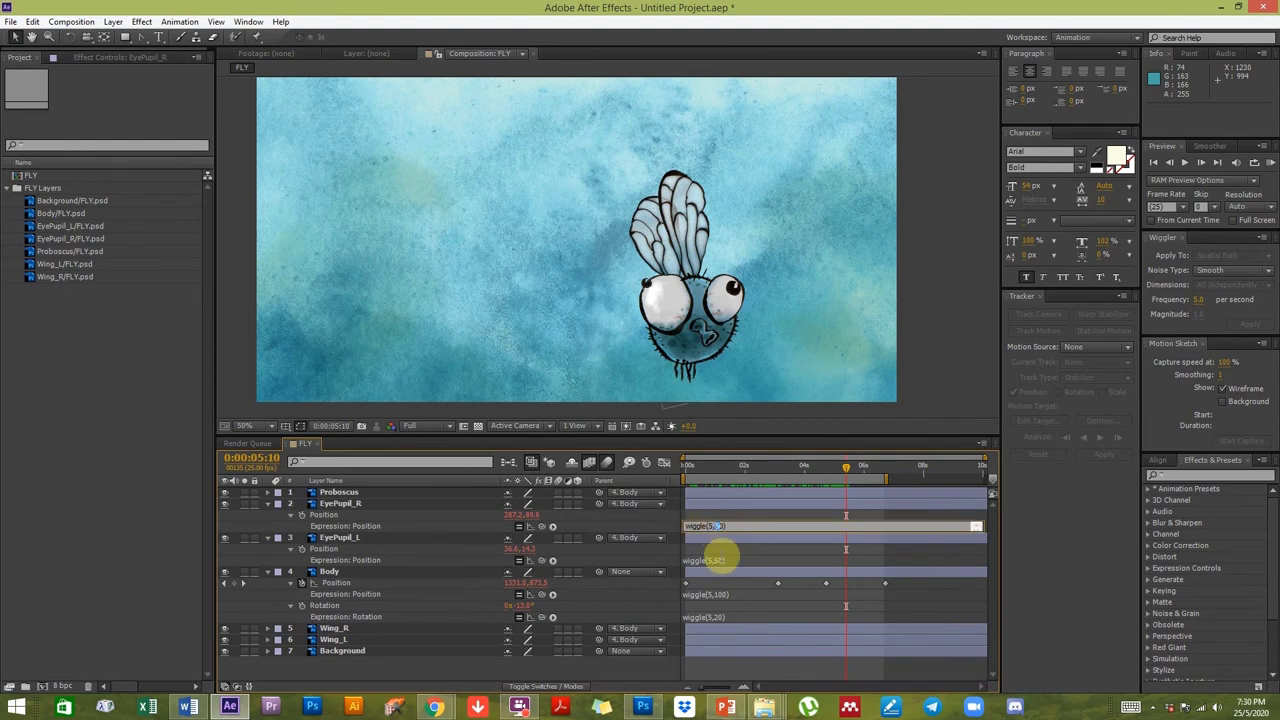
left_click(718, 561)
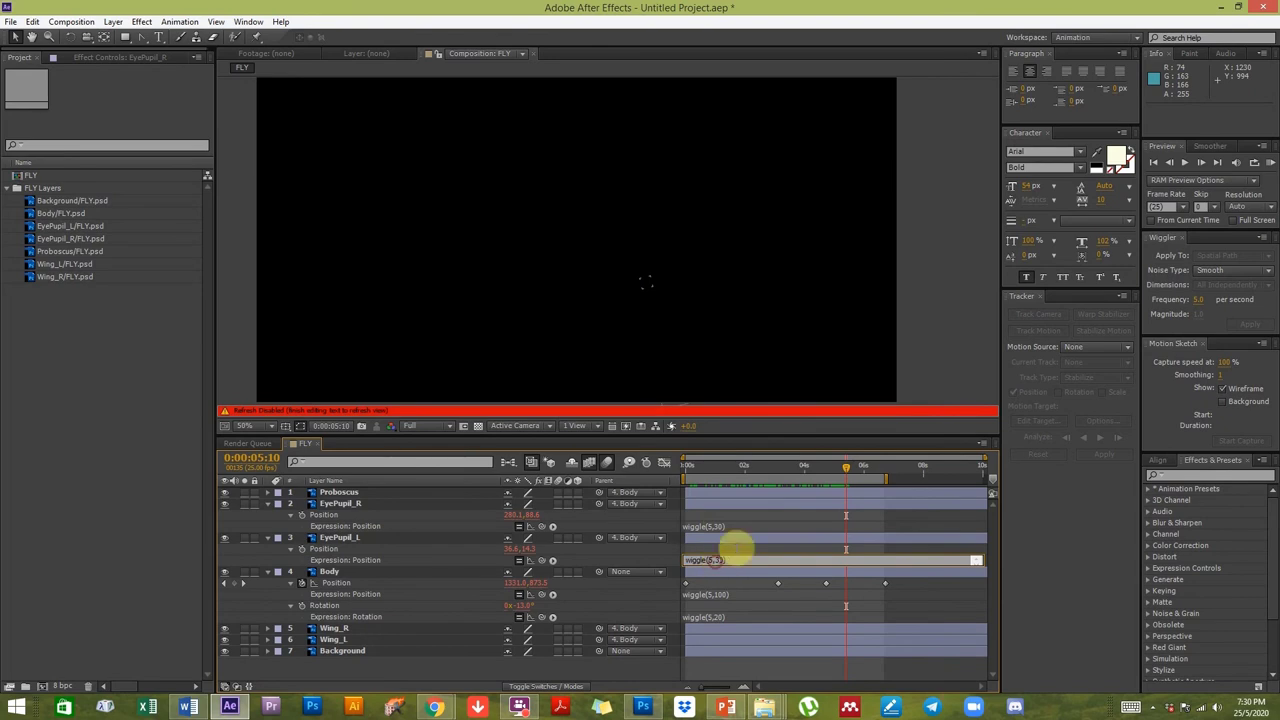
left_click(762, 524)
left_click(1270, 162)
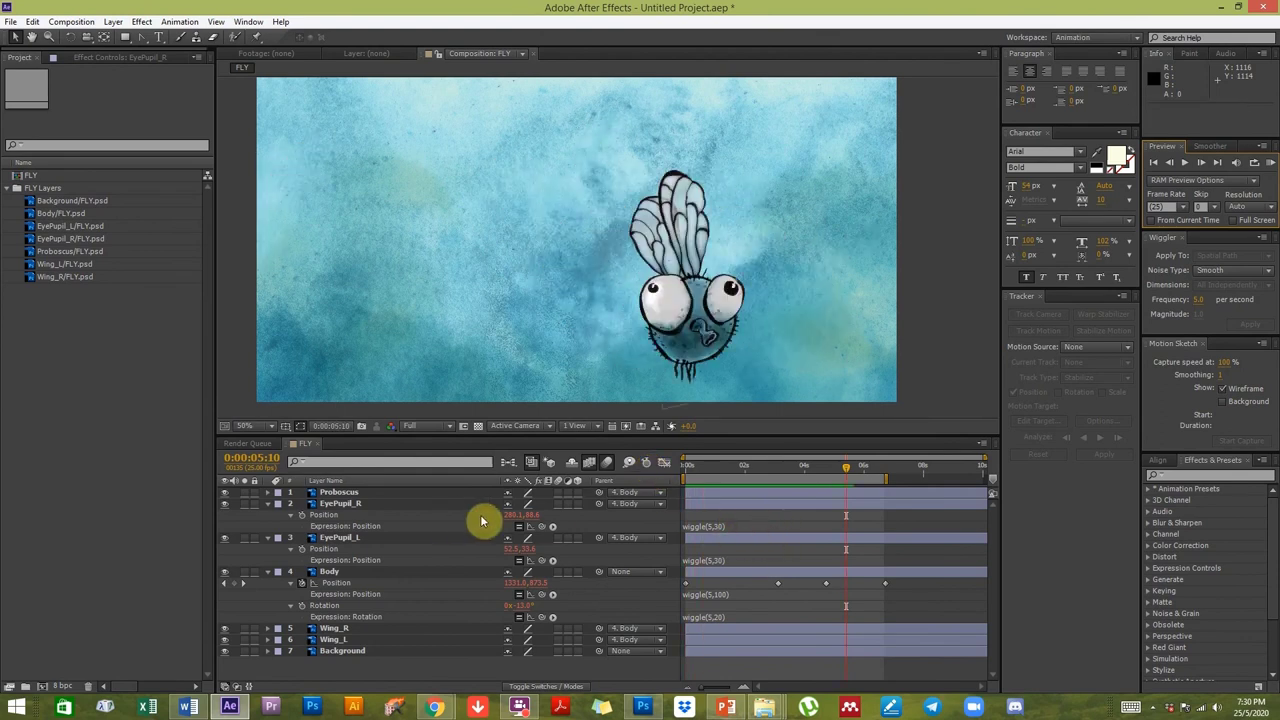
Copy the EyePupil_R Position expression and move the Proboscus layer's anchor point to the upper end of the proboscis at 0:00:03:01.
left_click_drag(702, 468, 776, 469)
left_click(706, 527)
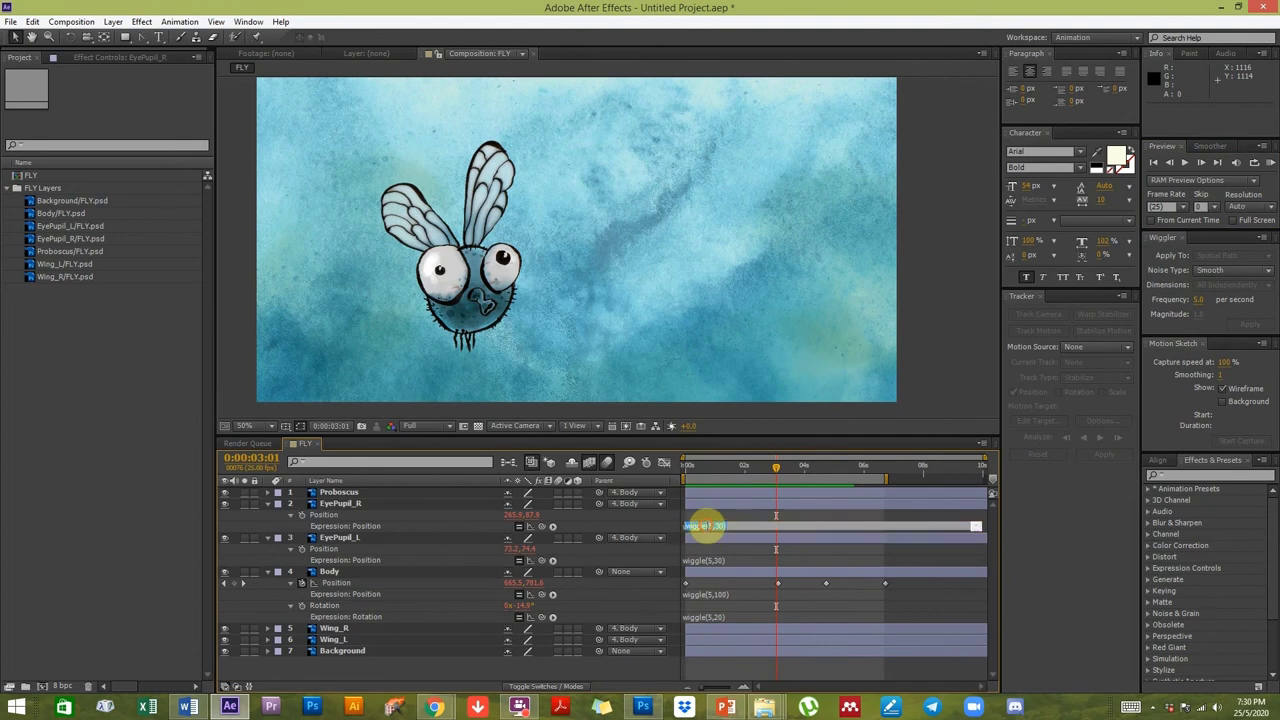
left_click(340, 493)
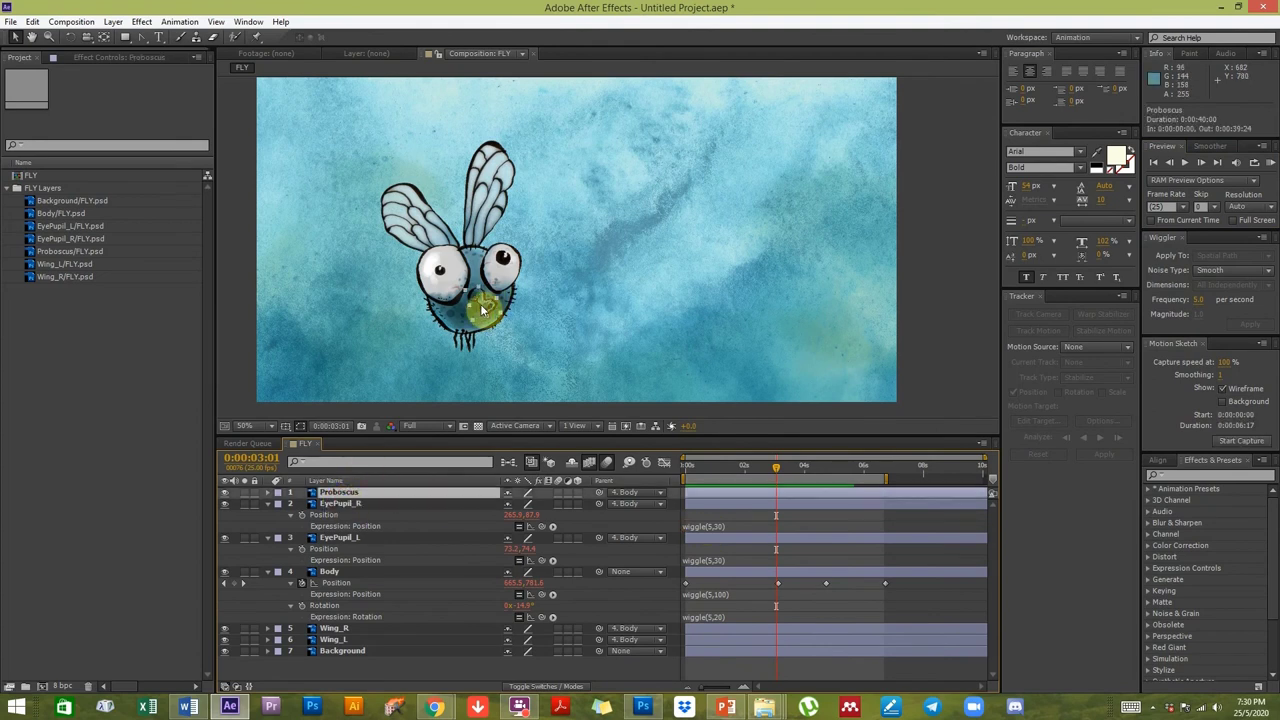
key(".")
key(".")
left_click_drag(457, 323, 760, 318)
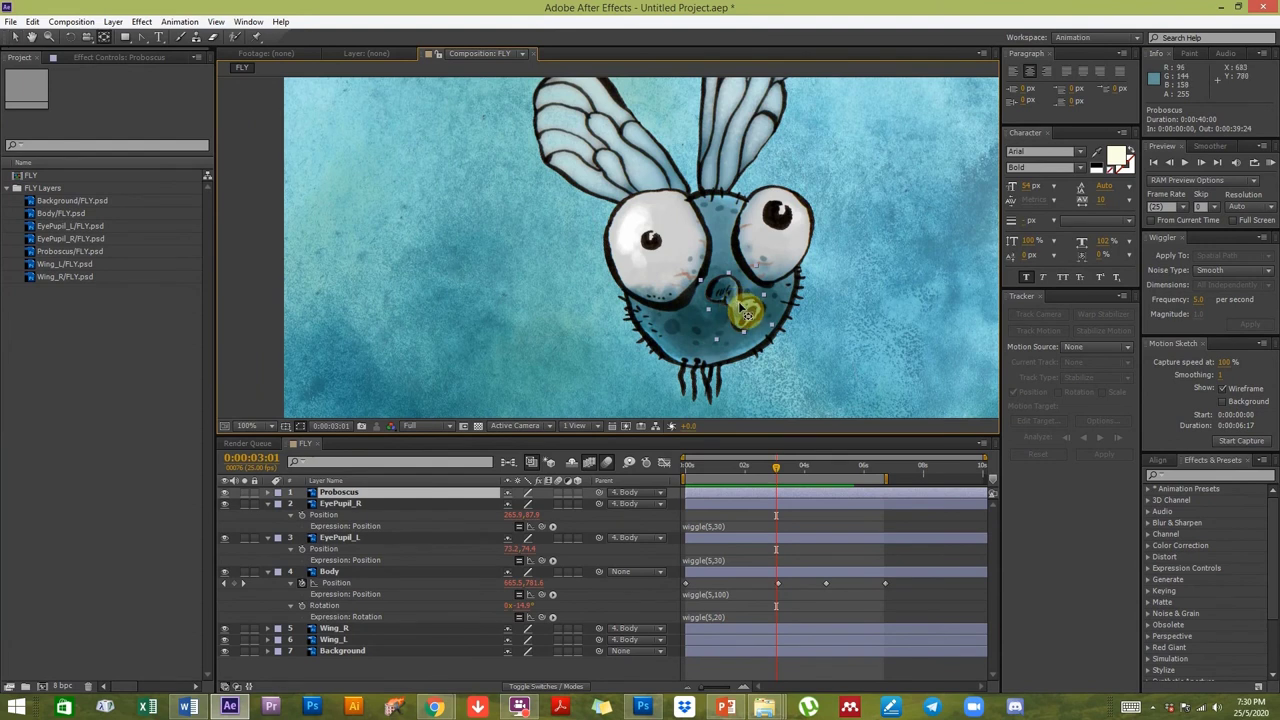
left_click_drag(720, 289, 726, 300)
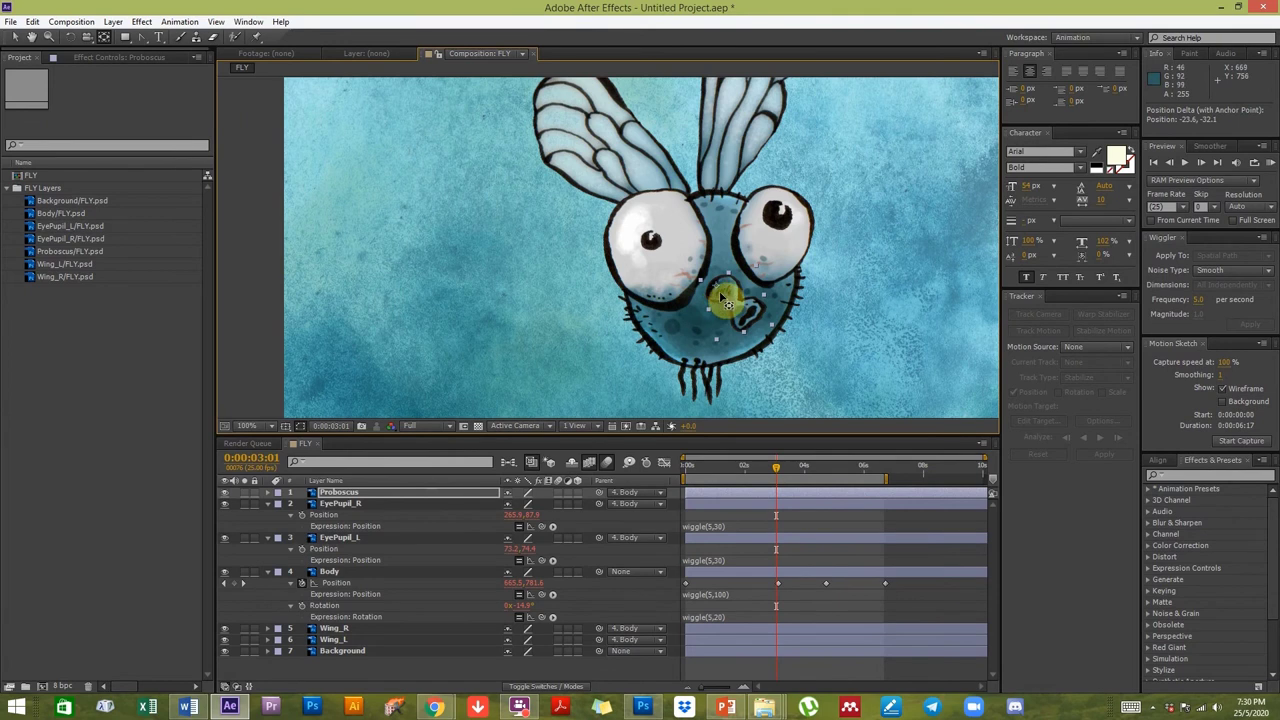
Add the expression wiggle(5,50) to the Proboscus layer's Scale property and check the stretching at 0:00:02:18.
left_click(330, 495)
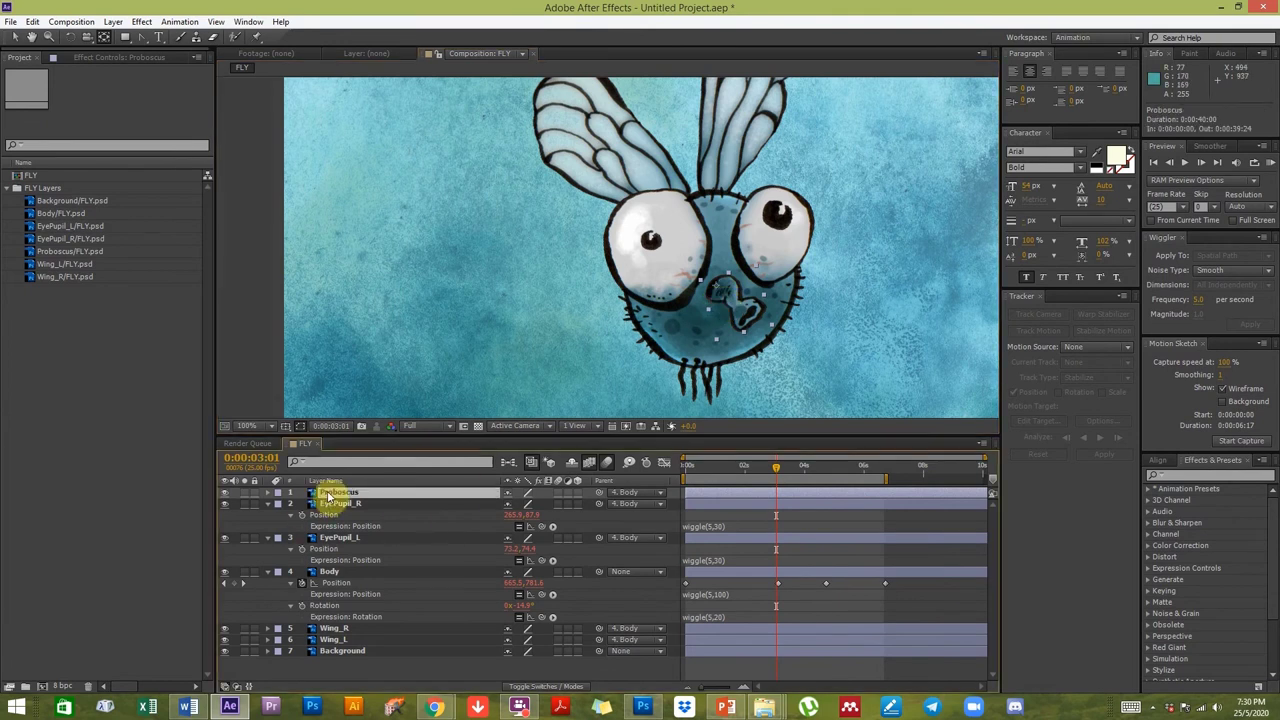
key("s")
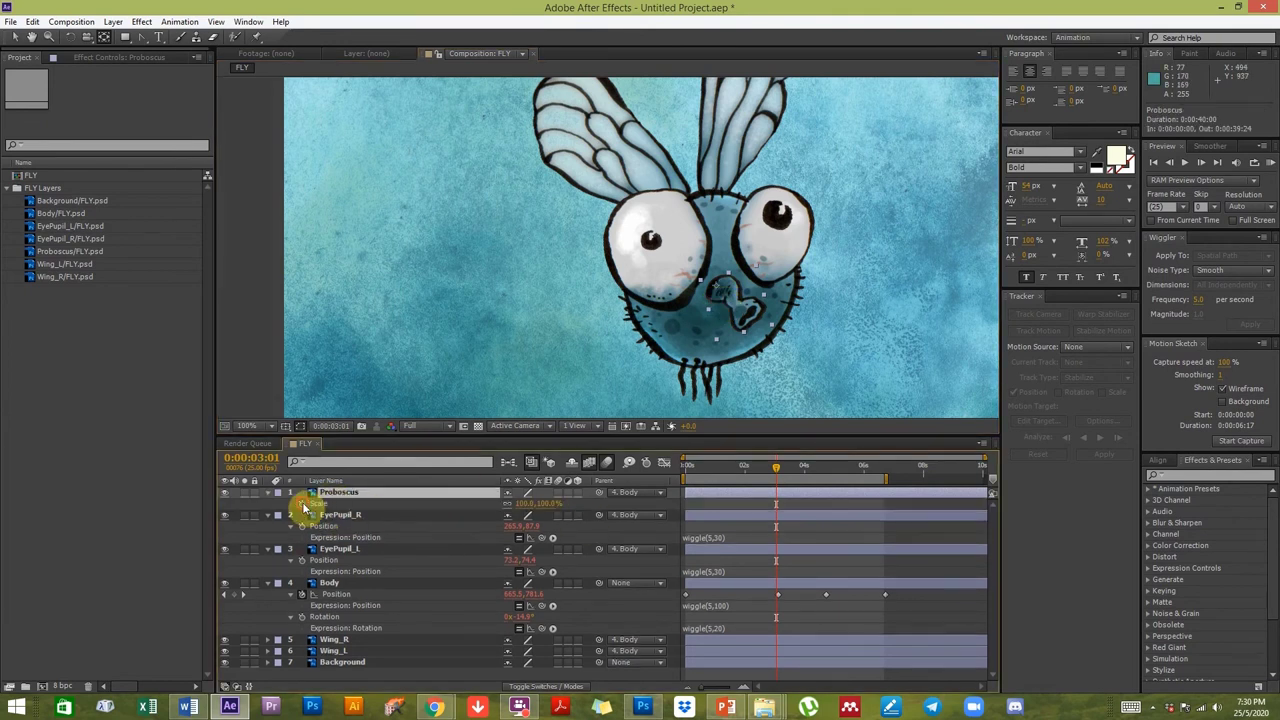
left_click(303, 504, "alt")
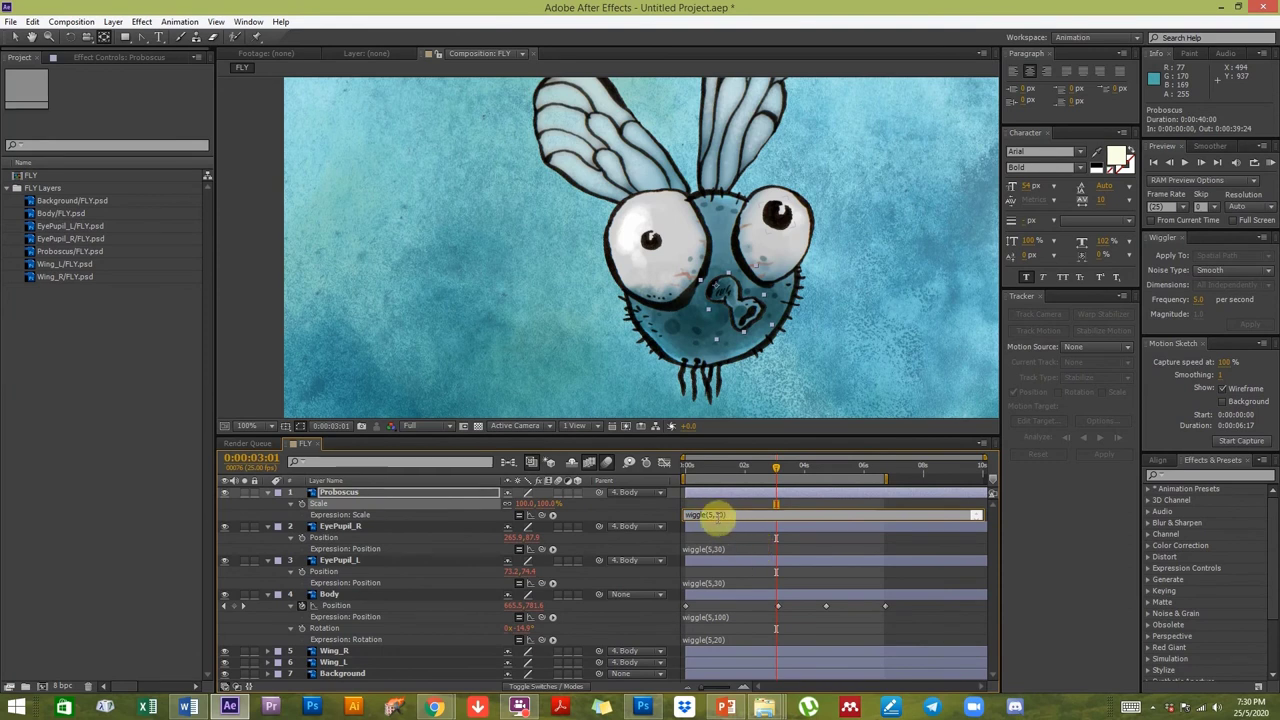
left_click(782, 553)
left_click_drag(712, 474, 766, 485)
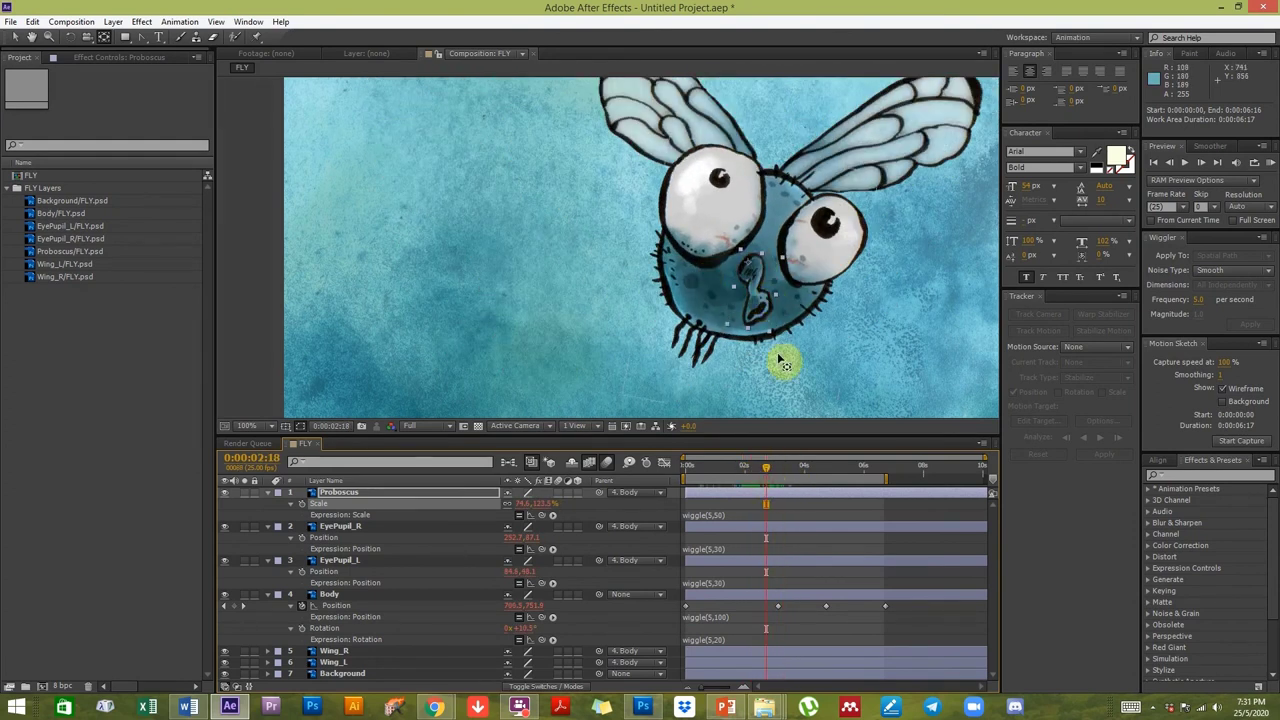
Check the whole fly at 0:00:01:13 in the composition view and play a RAM preview of the complete animation.
scroll(783, 362, "down", 2)
left_click_drag(814, 334, 669, 318)
left_click(399, 288)
left_click_drag(703, 474, 732, 476)
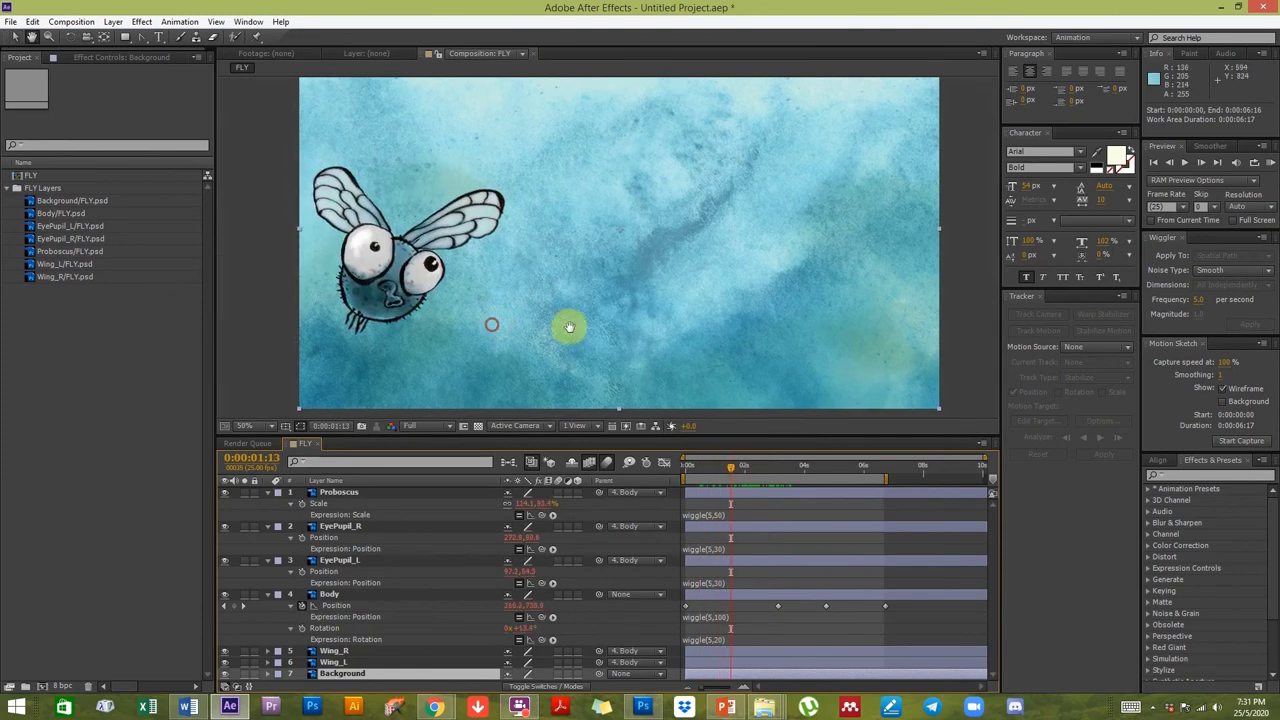
left_click_drag(491, 323, 569, 327)
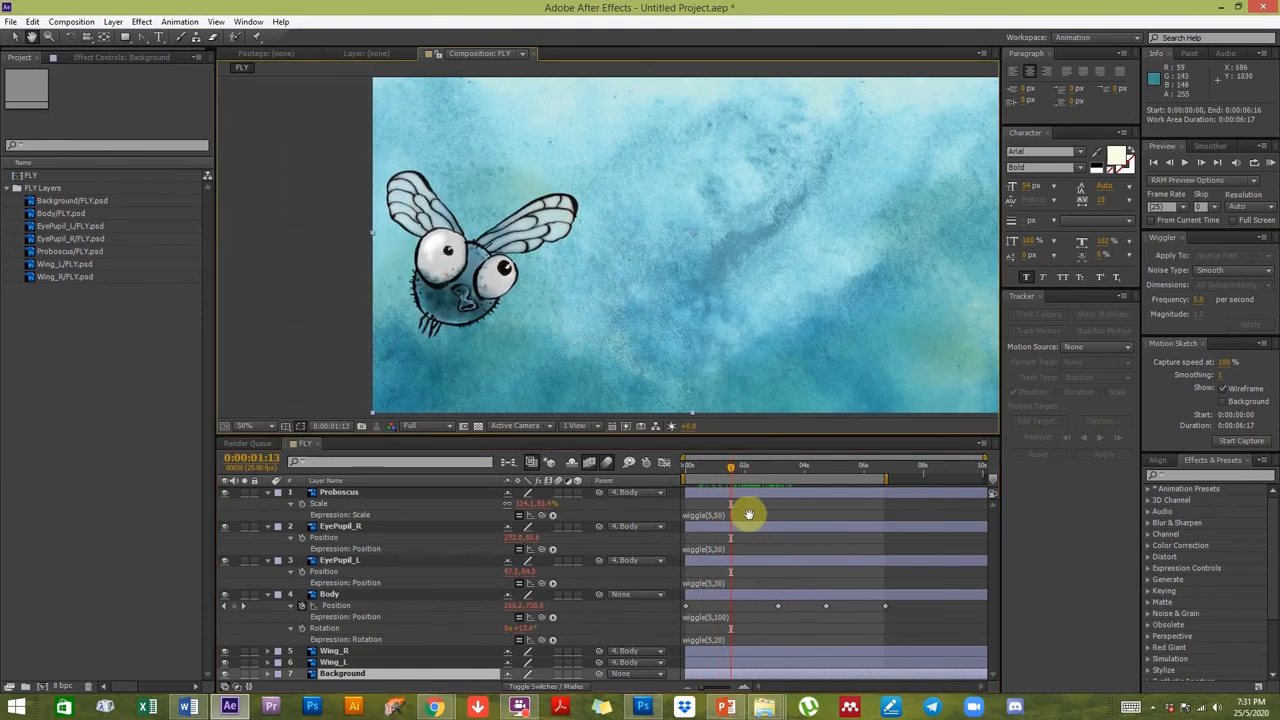
left_click_drag(738, 473, 633, 465)
left_click(1270, 162)
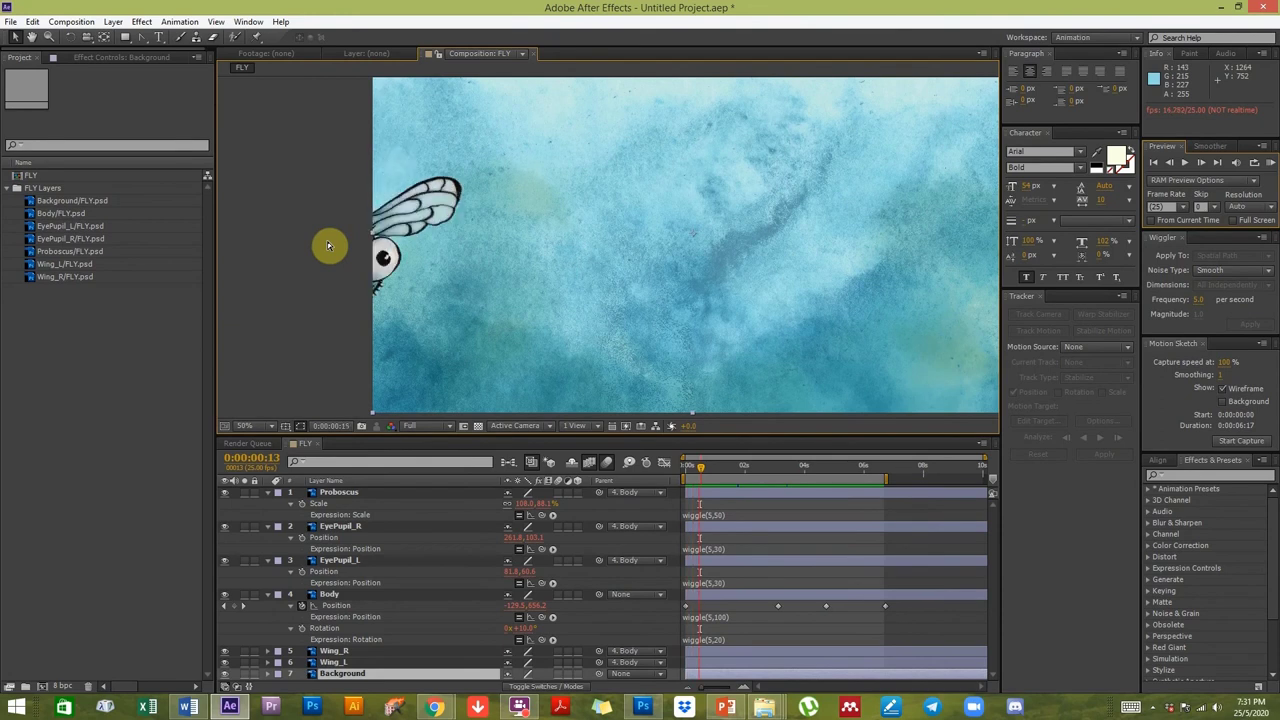
Go to 0:00:03:00 and collapse the properties of all layers in the timeline.
left_click_drag(838, 326, 757, 320)
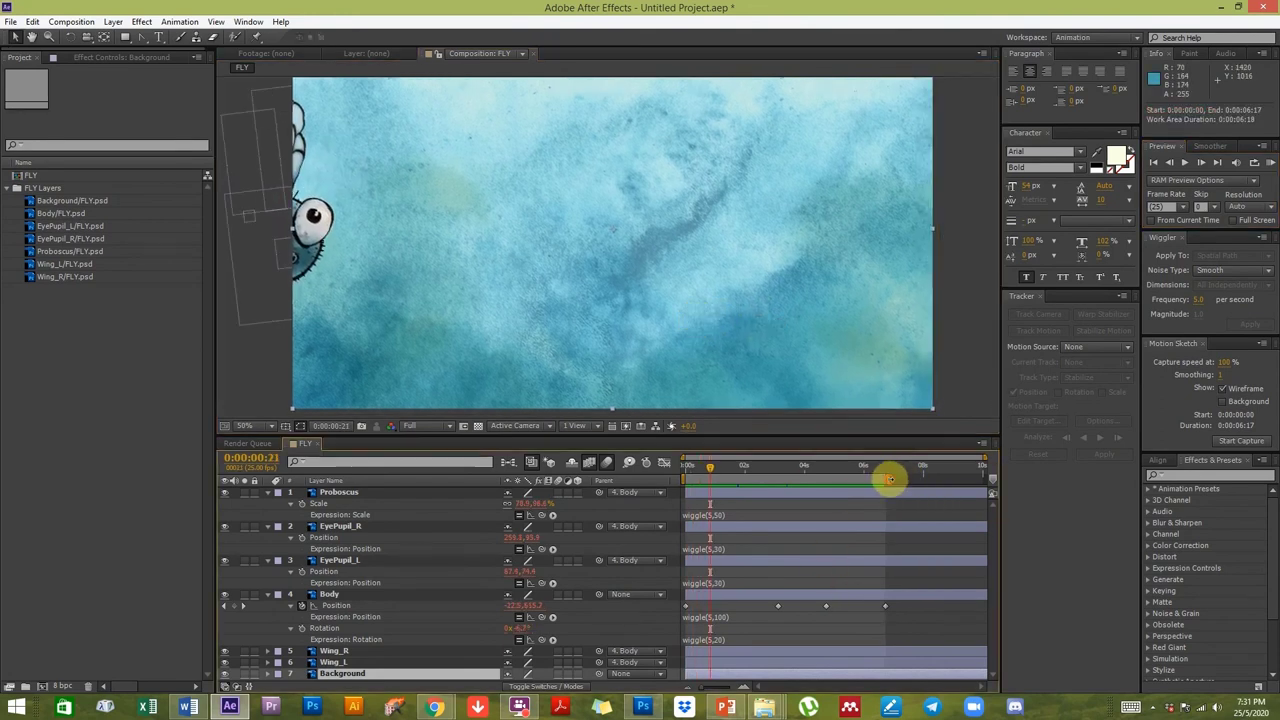
left_click_drag(708, 470, 776, 465)
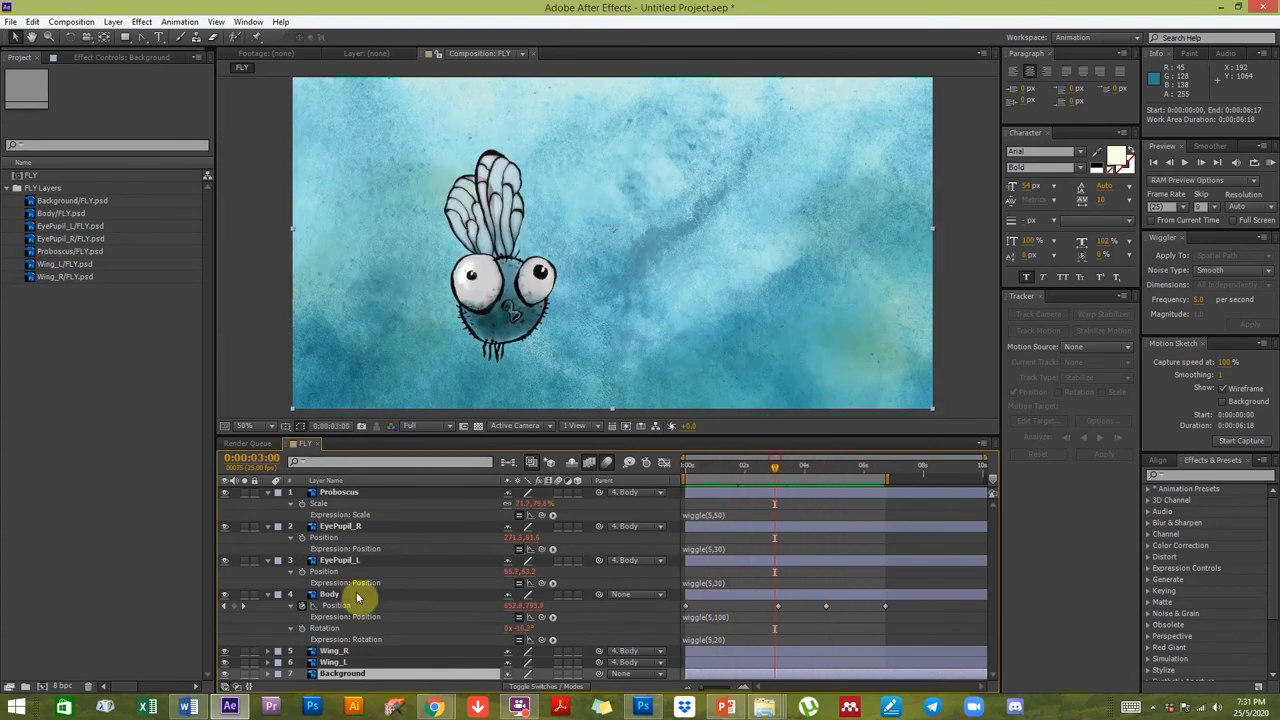
key("ctrl+a")
left_click(268, 497)
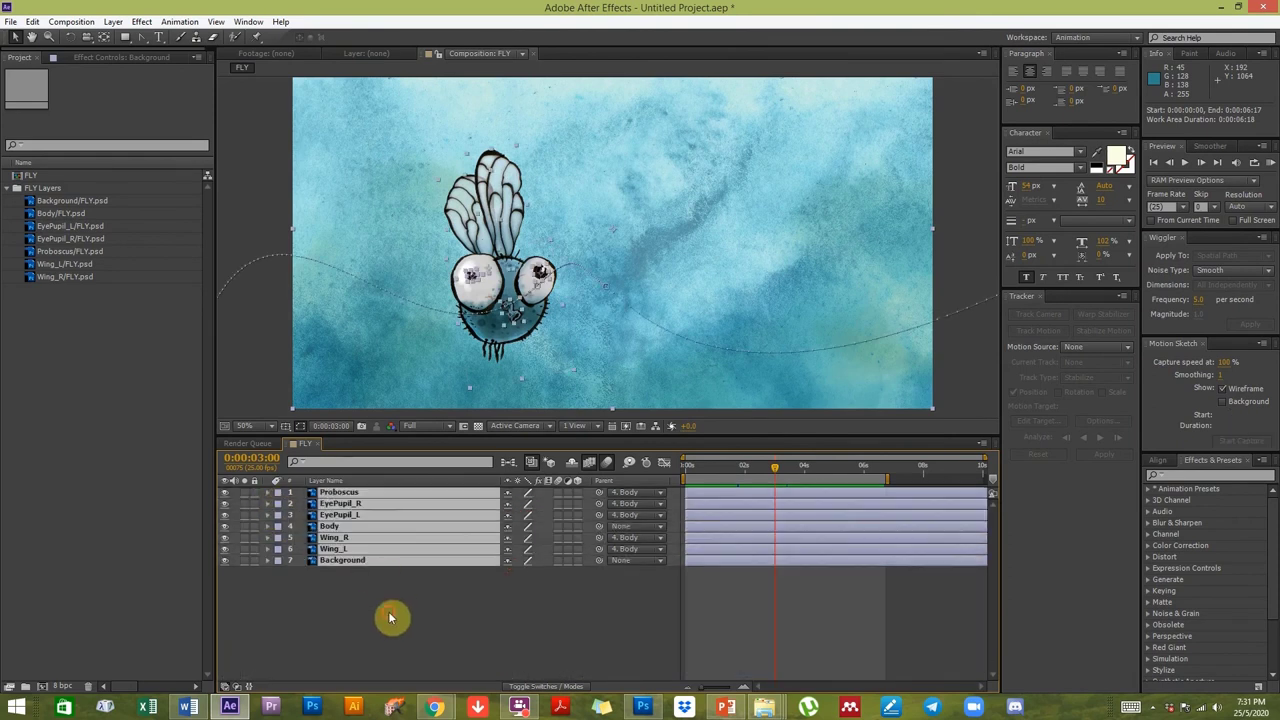
left_click(388, 611)
Show the Body layer's Scale and Position together and set a 100% Scale keyframe at 0:00:03:02.
left_click(334, 527)
key("s")
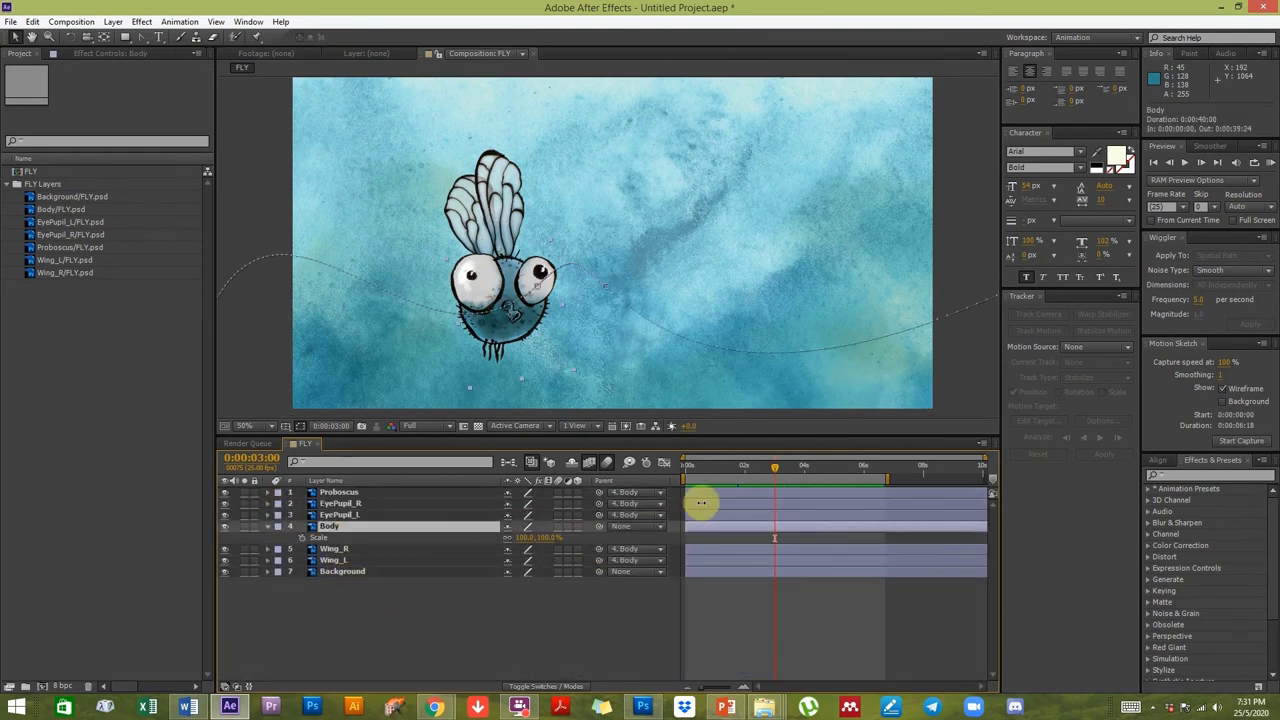
key("shift+p")
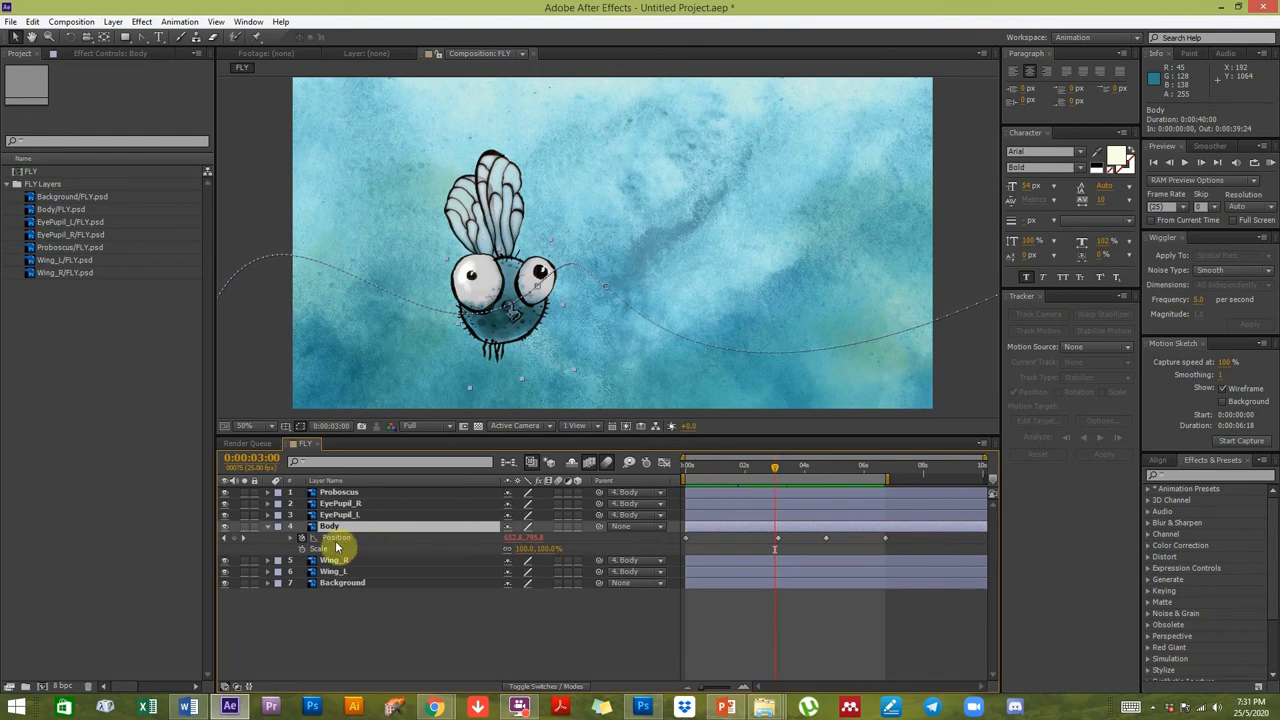
left_click(777, 467)
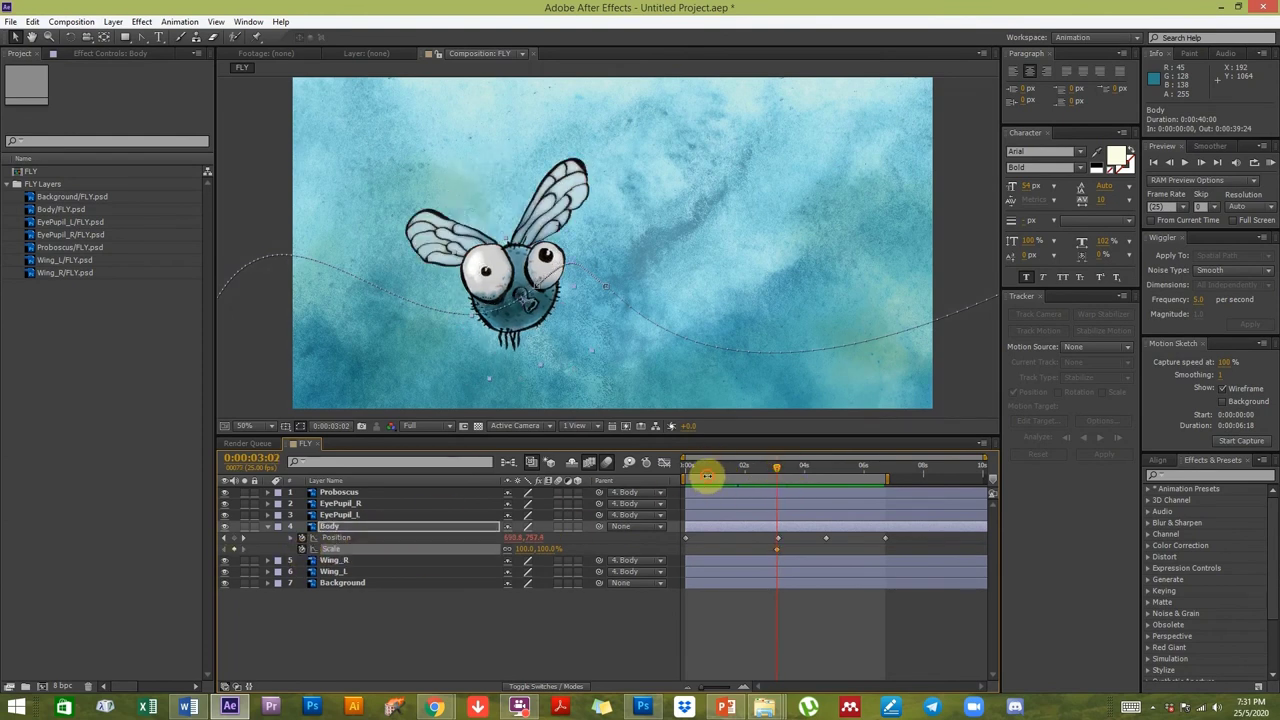
Keyframe the Body layer's Scale at 0:00:01:16, at the third Position keyframe, and at about 147% at 0:00:05:18.
left_click(686, 466)
left_click(734, 467)
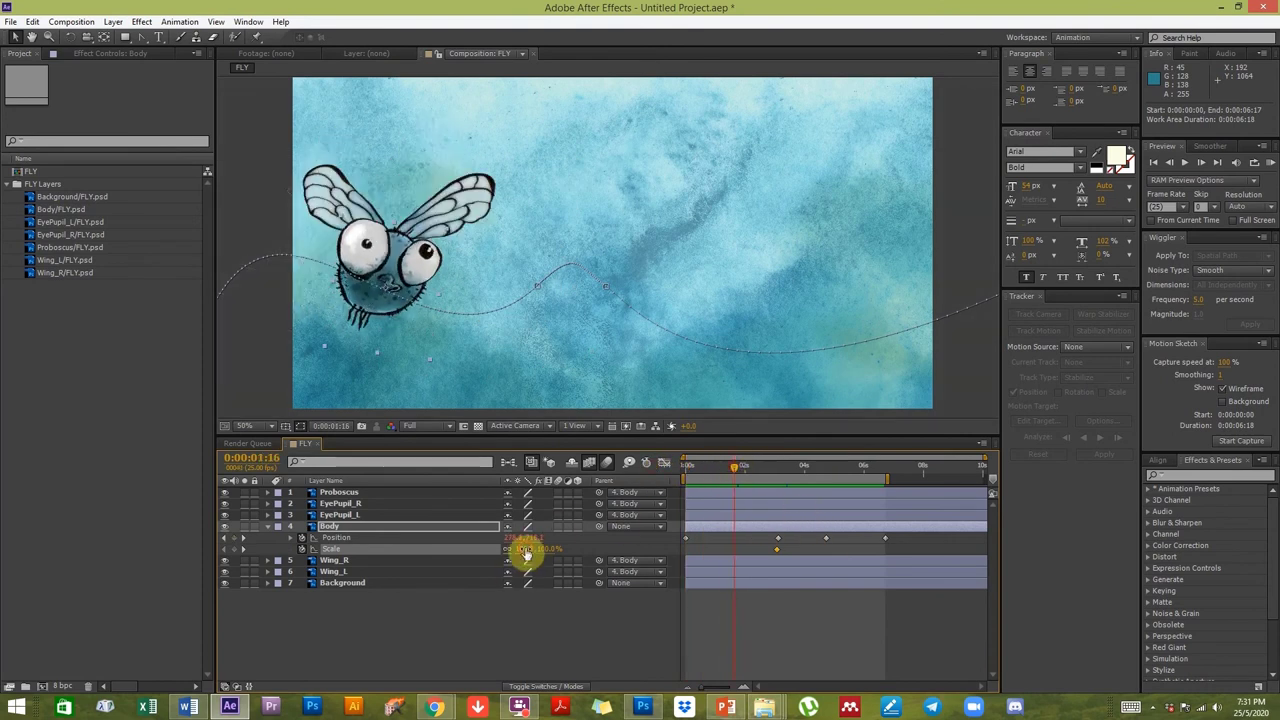
left_click_drag(523, 549, 525, 553)
left_click_drag(735, 467, 856, 467)
left_click_drag(519, 556, 545, 550)
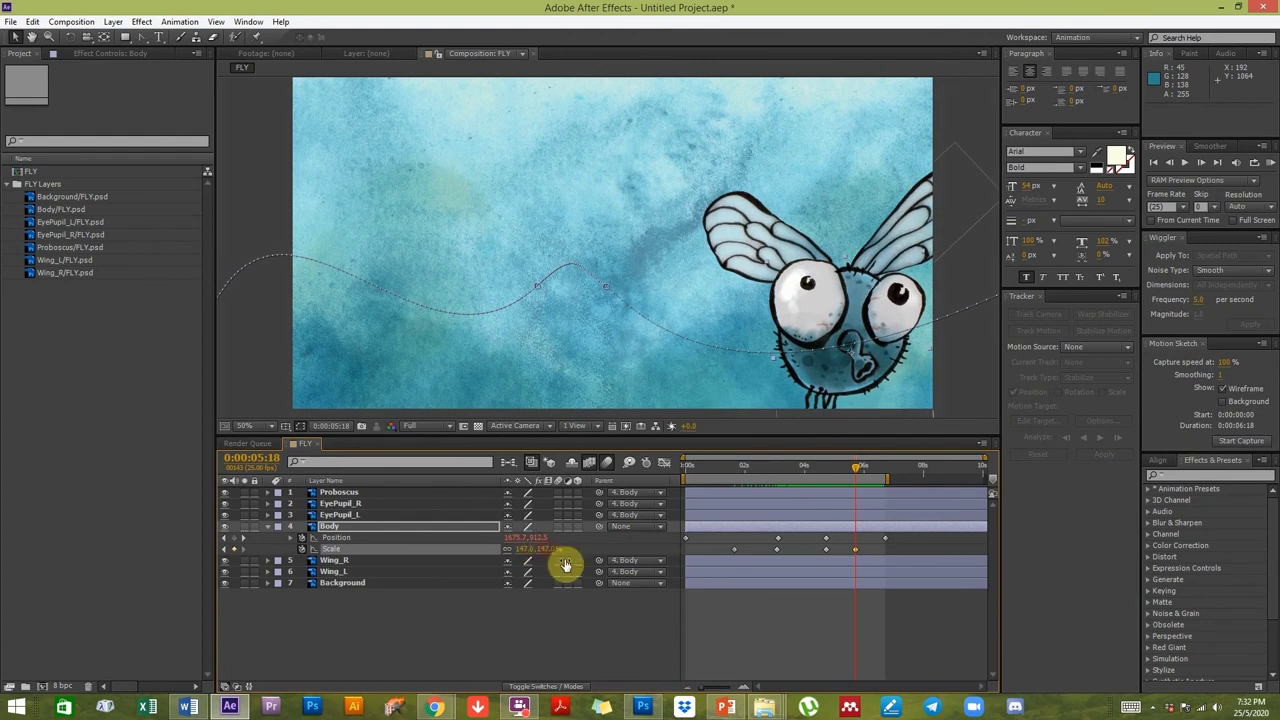
Deselect the Body layer and scrub the timeline up to 0:00:05:17 to check the fly's size changes.
left_click(749, 626)
left_click(722, 469)
left_click_drag(722, 474, 854, 474)
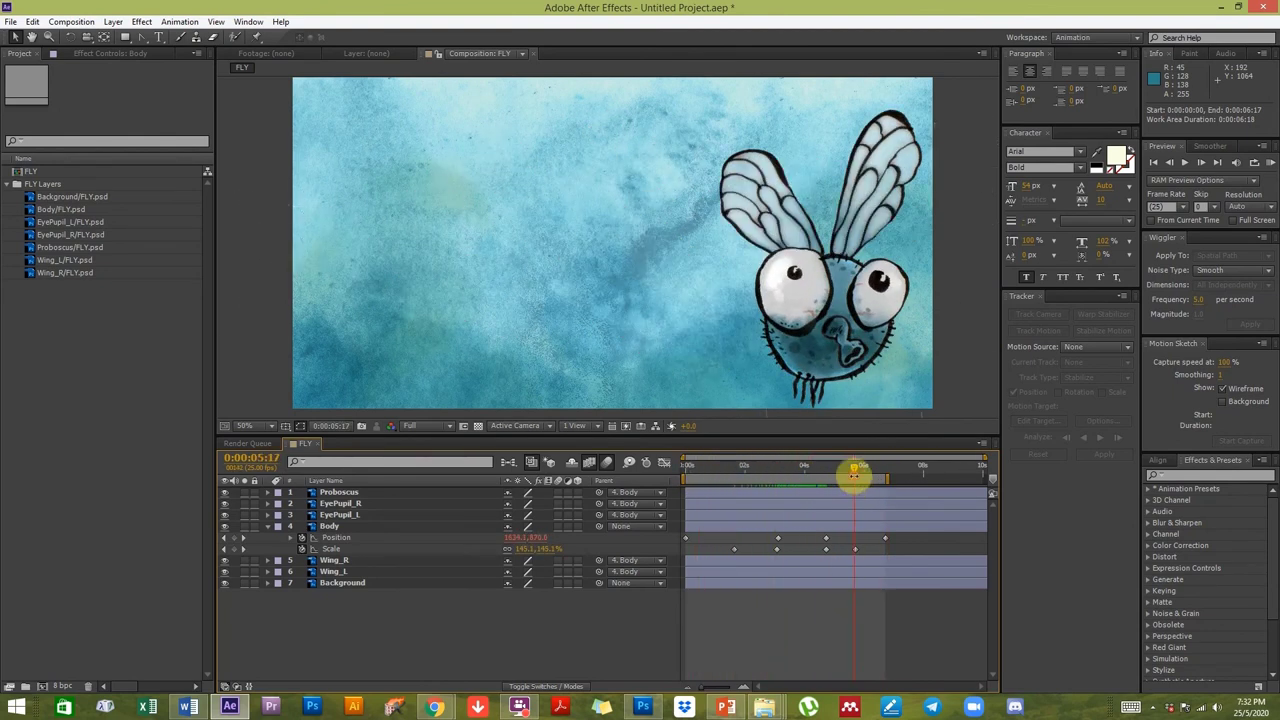
Collapse the Body layer's Position and Scale properties and select the Background layer.
left_click(342, 584)
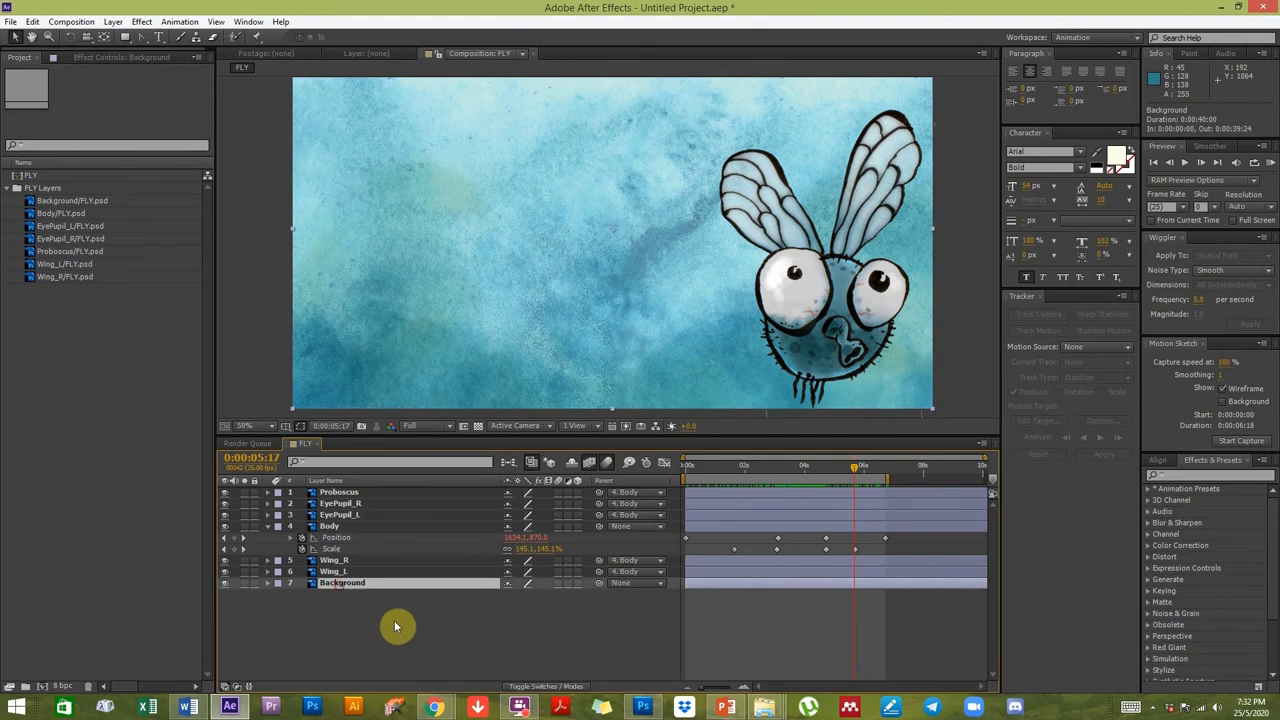
left_click(393, 613)
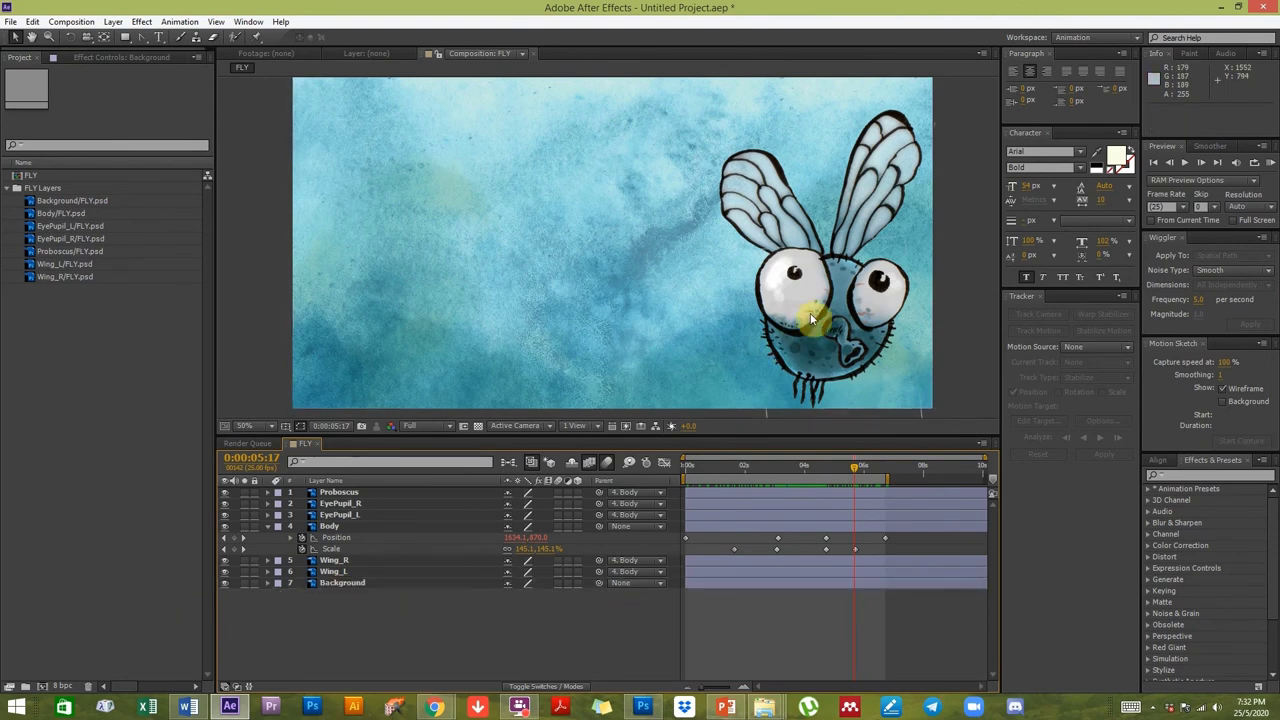
left_click(338, 574)
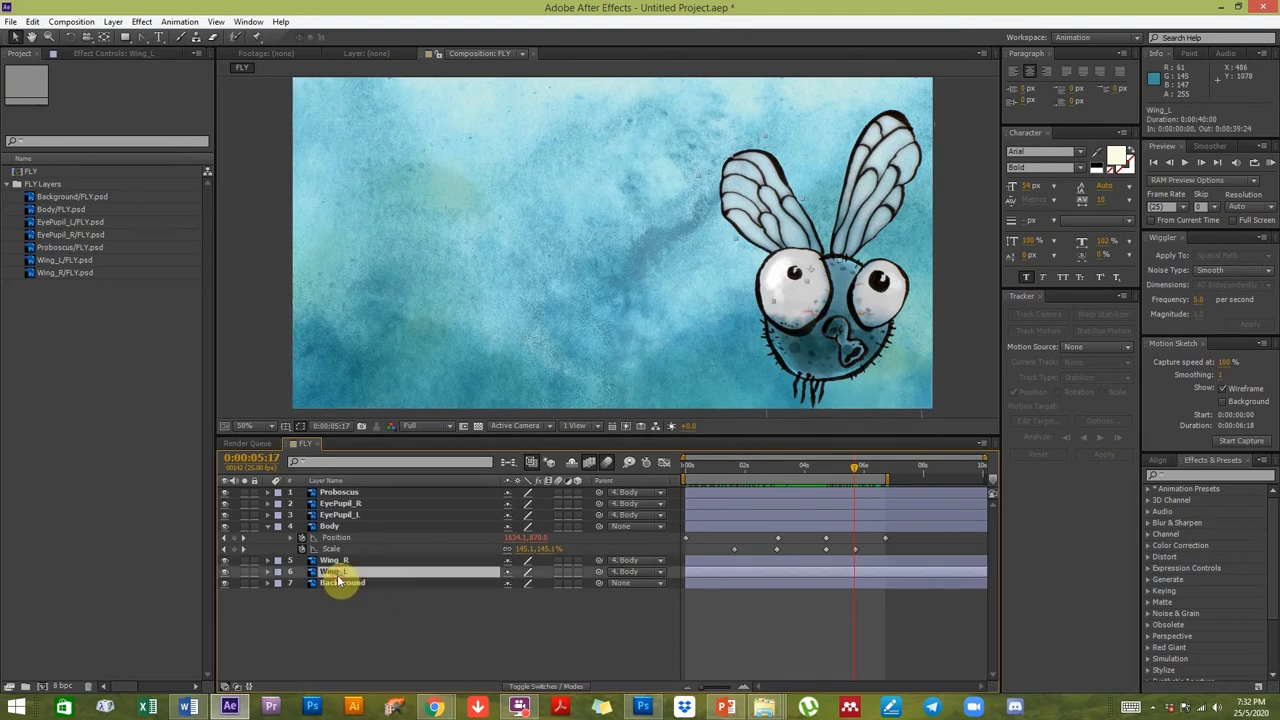
left_click(268, 526)
left_click(446, 604)
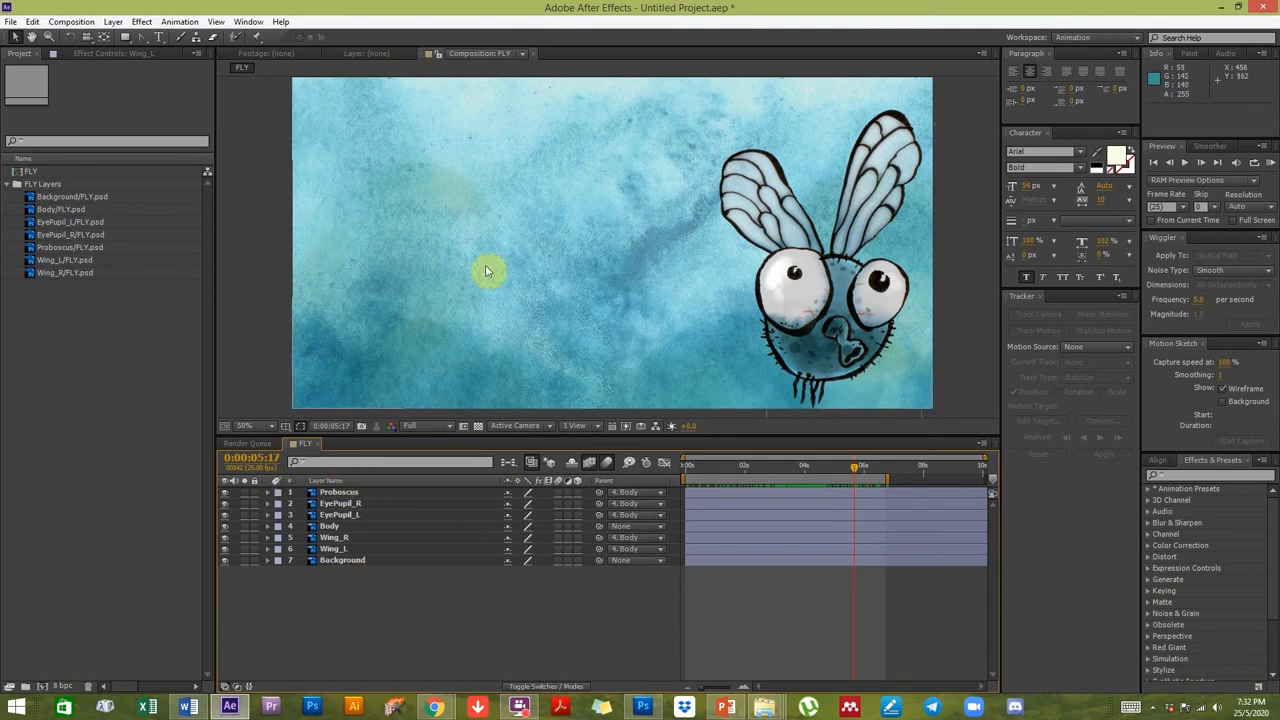
left_click(636, 295)
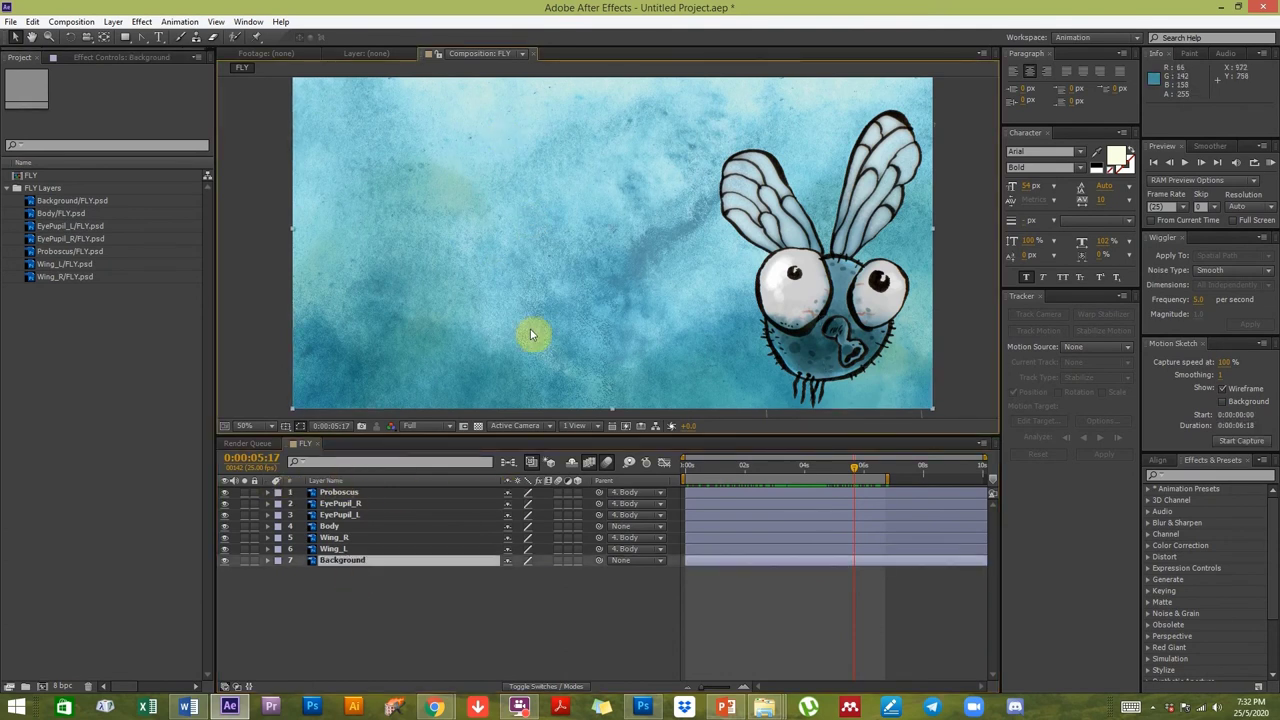
key("space")
left_click_drag(572, 178, 567, 207)
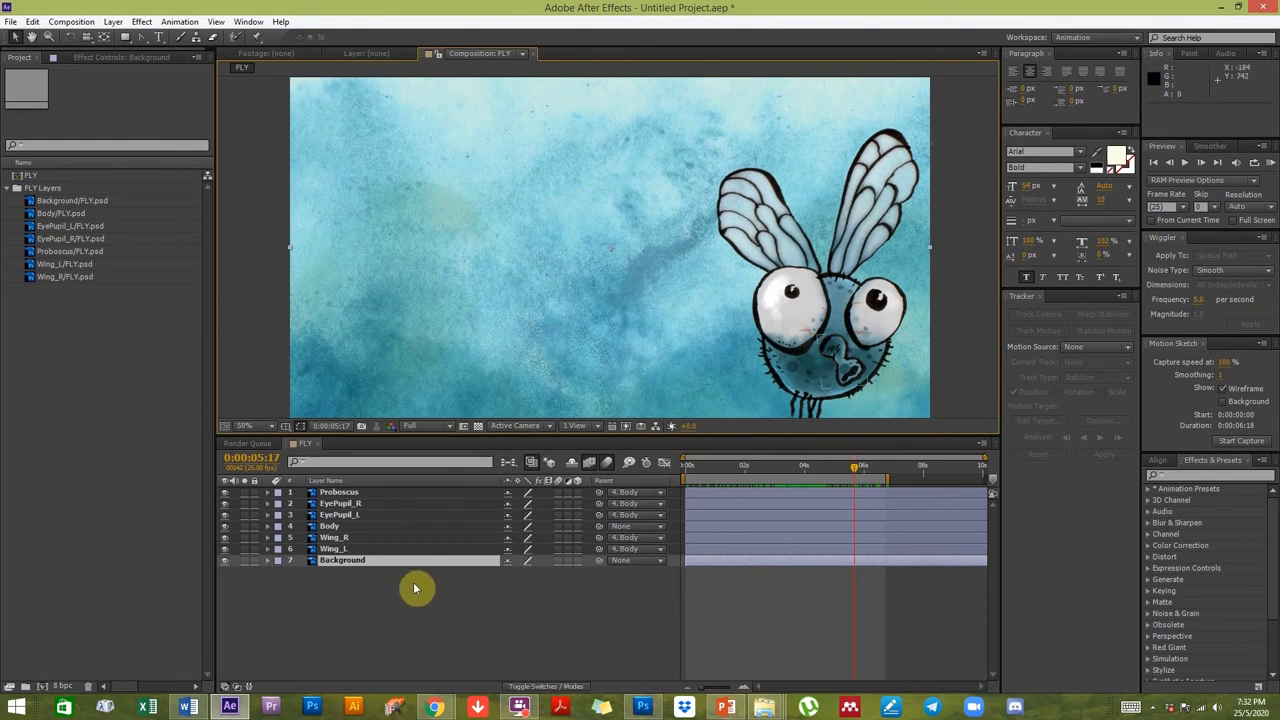
left_click(337, 549)
left_click(348, 498, "shift")
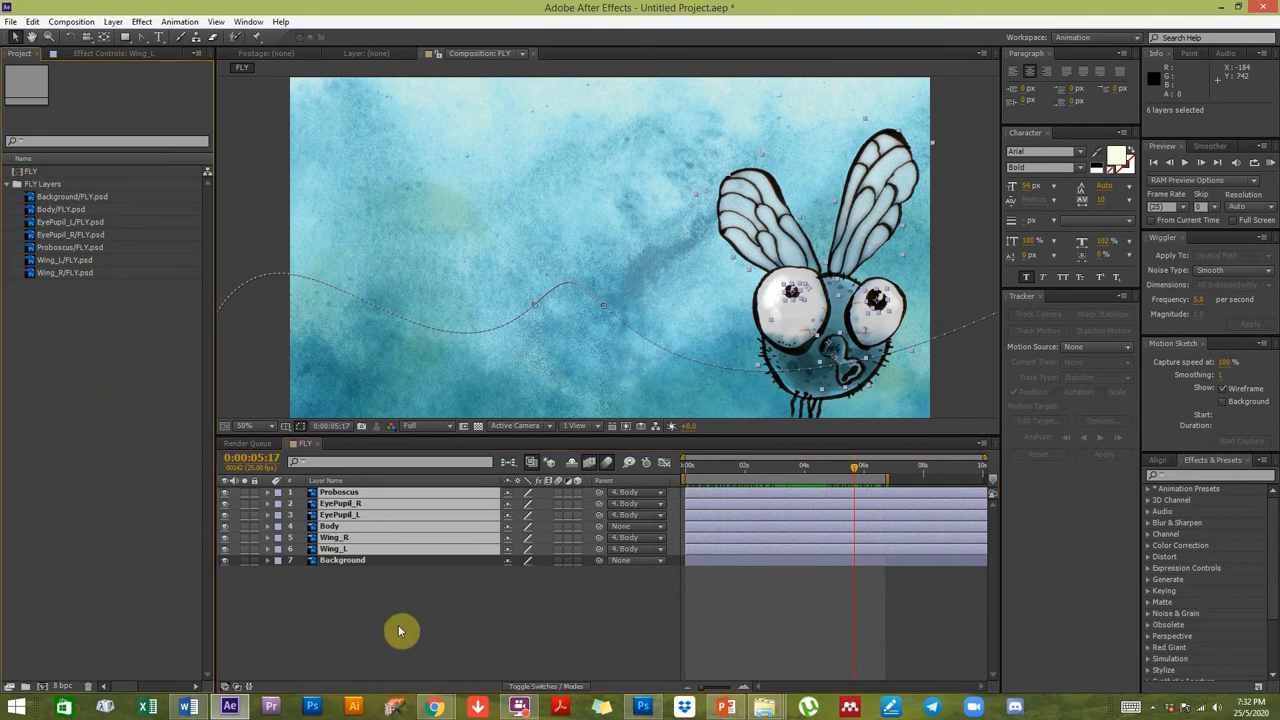
left_click(385, 594)
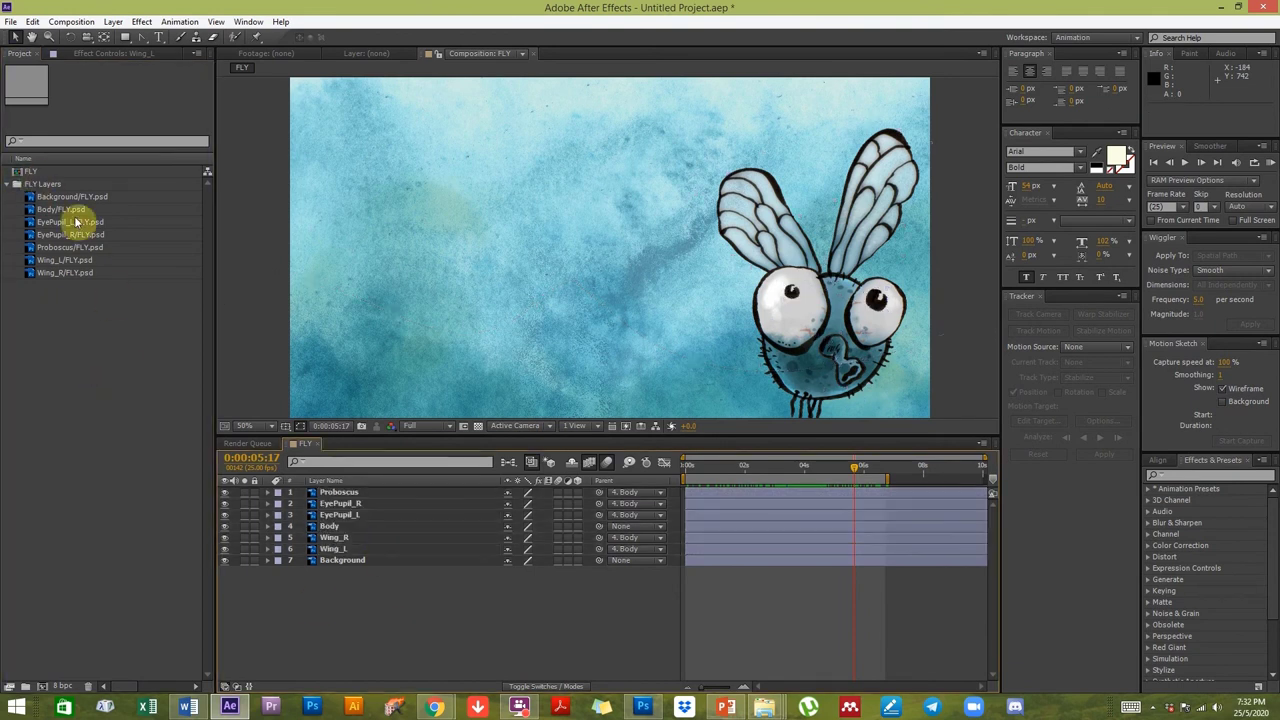
Nest the FLY composition in a new composition and delete the Background layer from the original FLY composition.
left_click(30, 172)
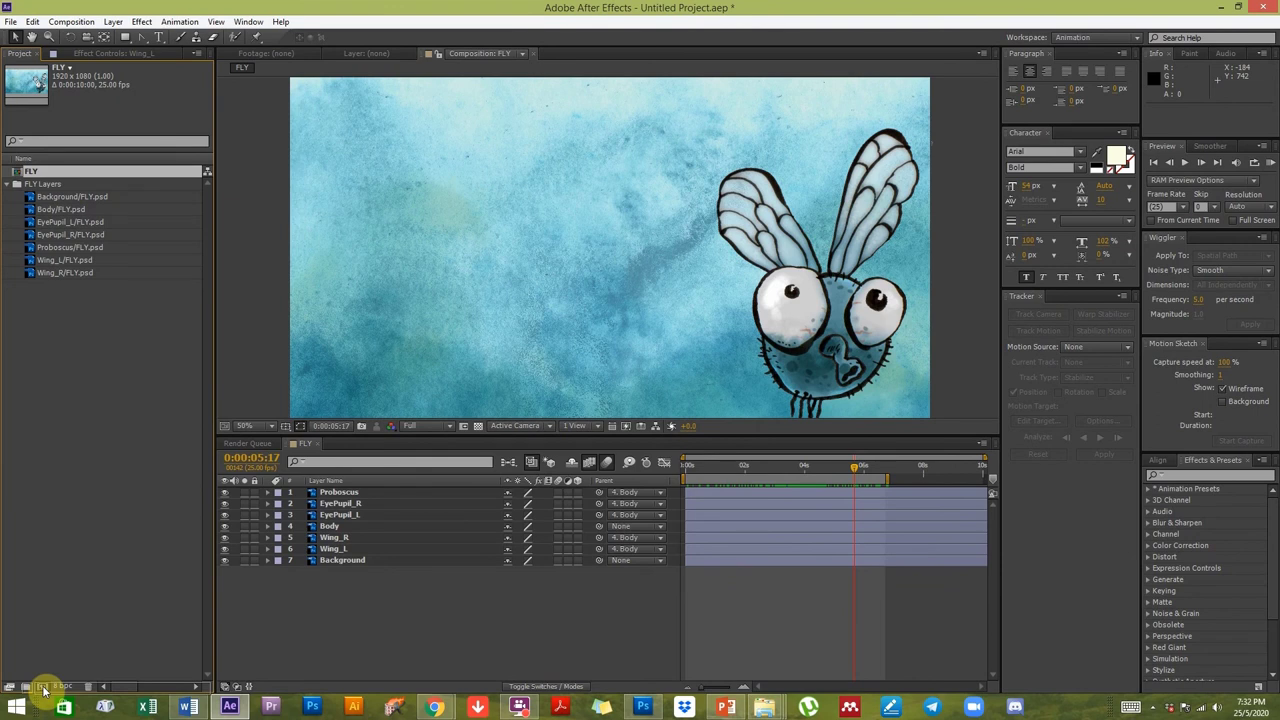
left_click(42, 687)
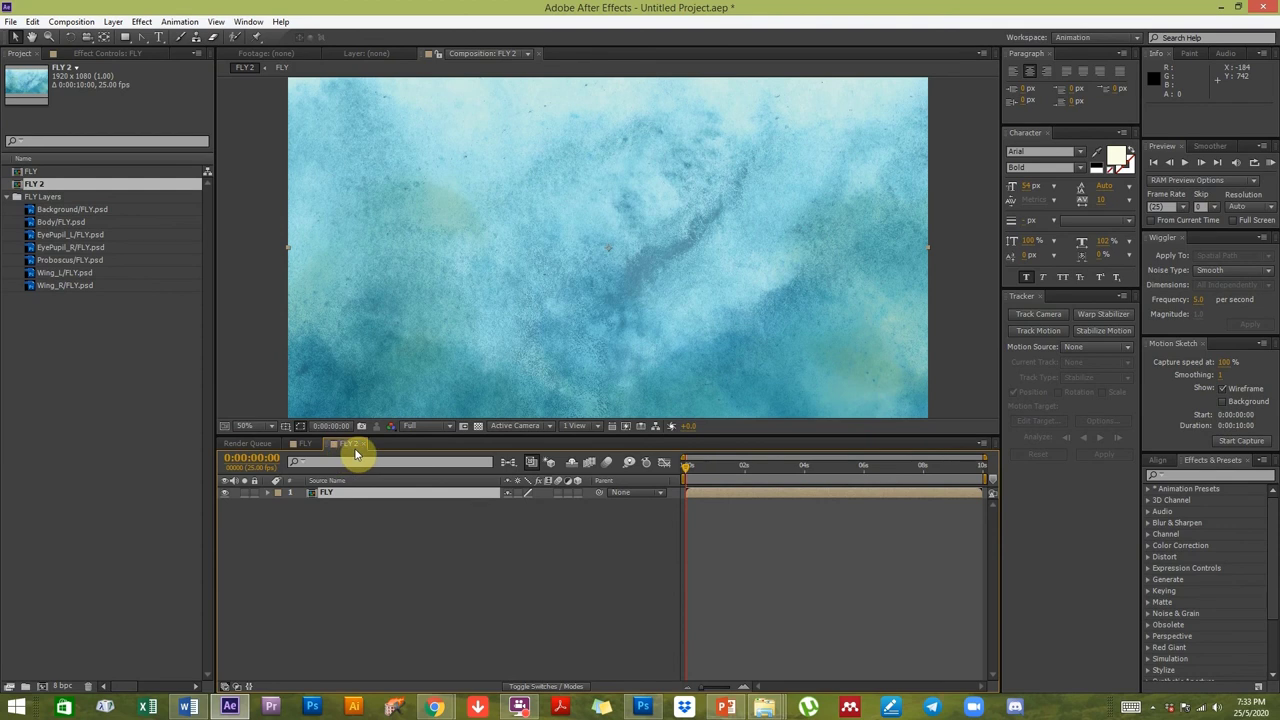
double_click(33, 174)
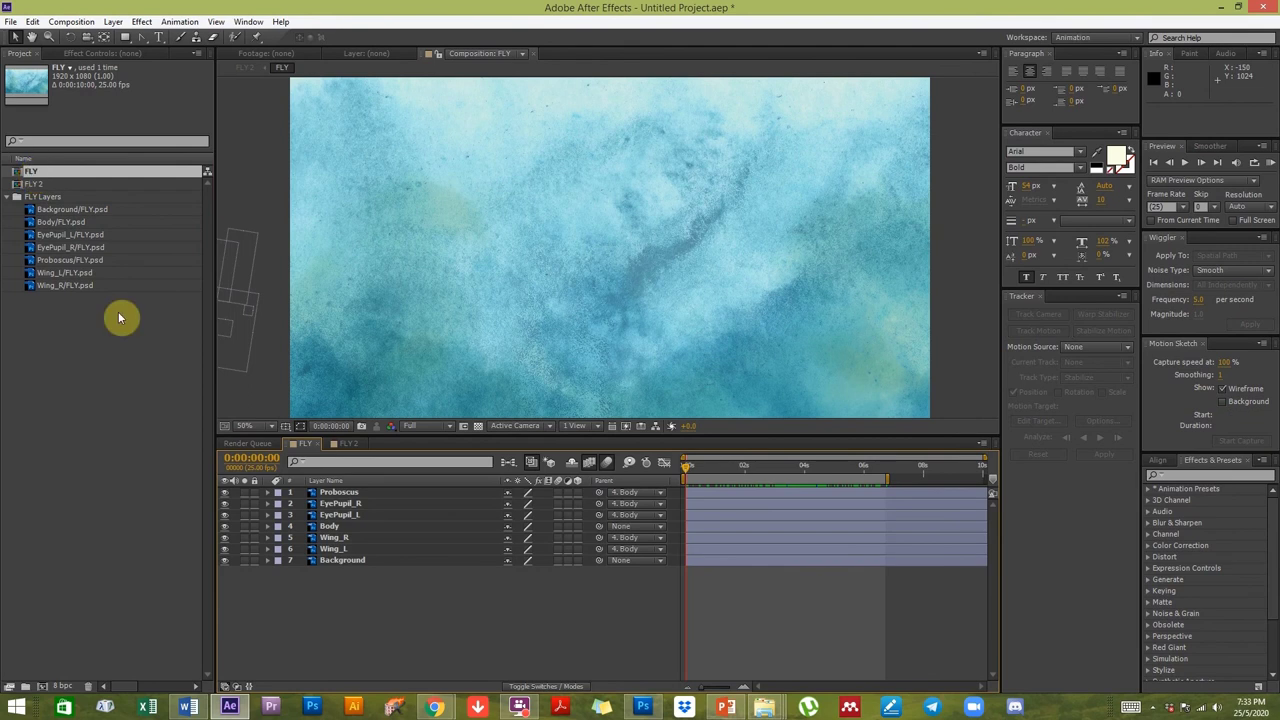
left_click(330, 562)
key("Delete")
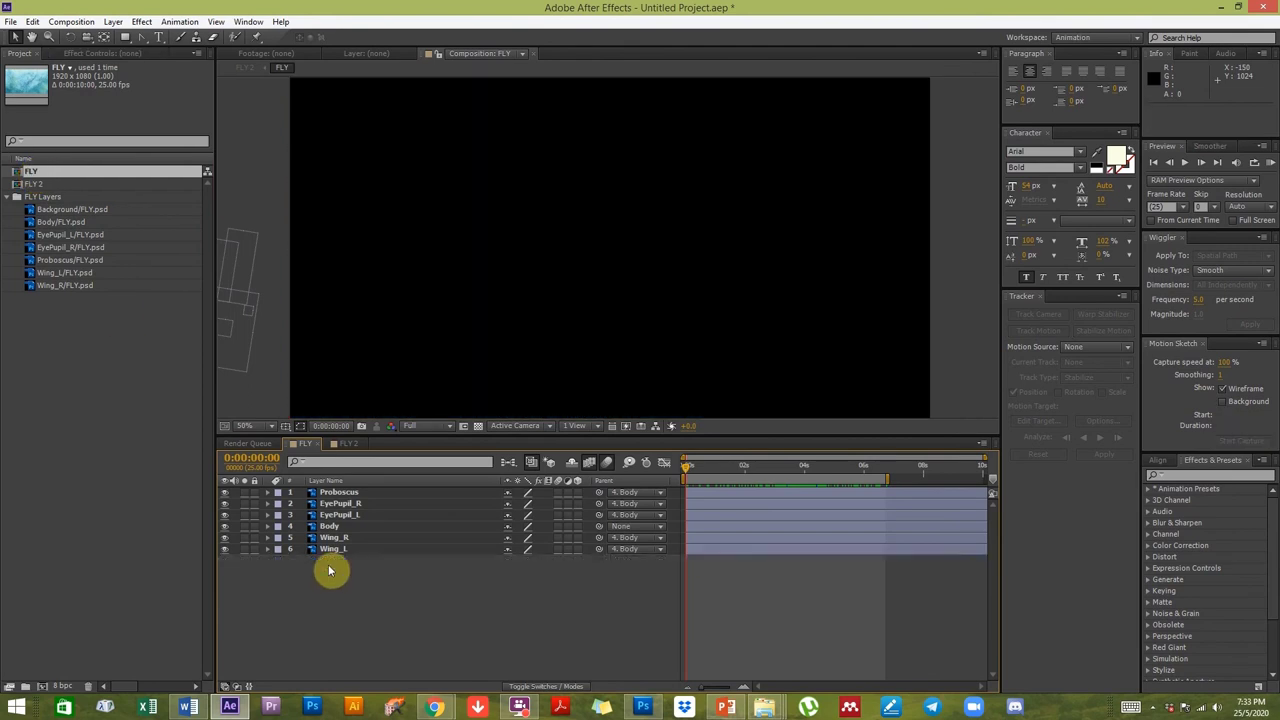
Move the current time to 0:00:03:12, open the new composition and rename it MASTER SCENE.
left_click_drag(690, 470, 789, 474)
double_click(41, 186)
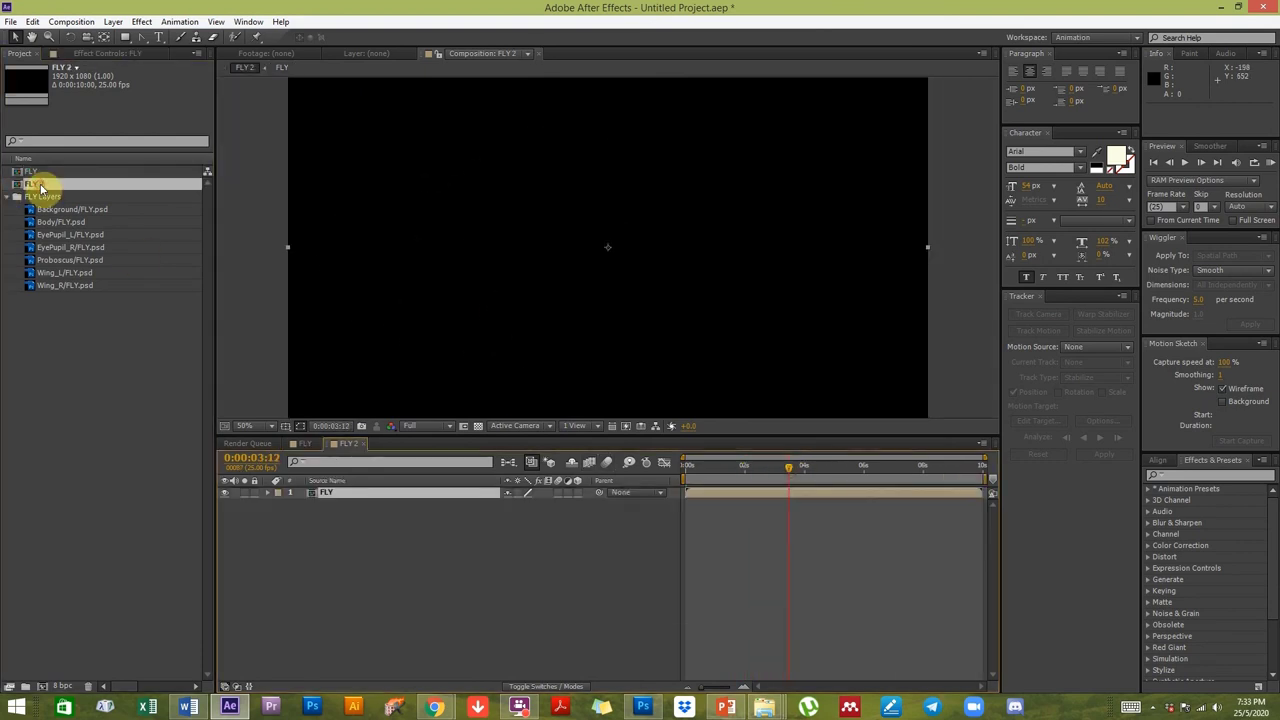
key("Return")
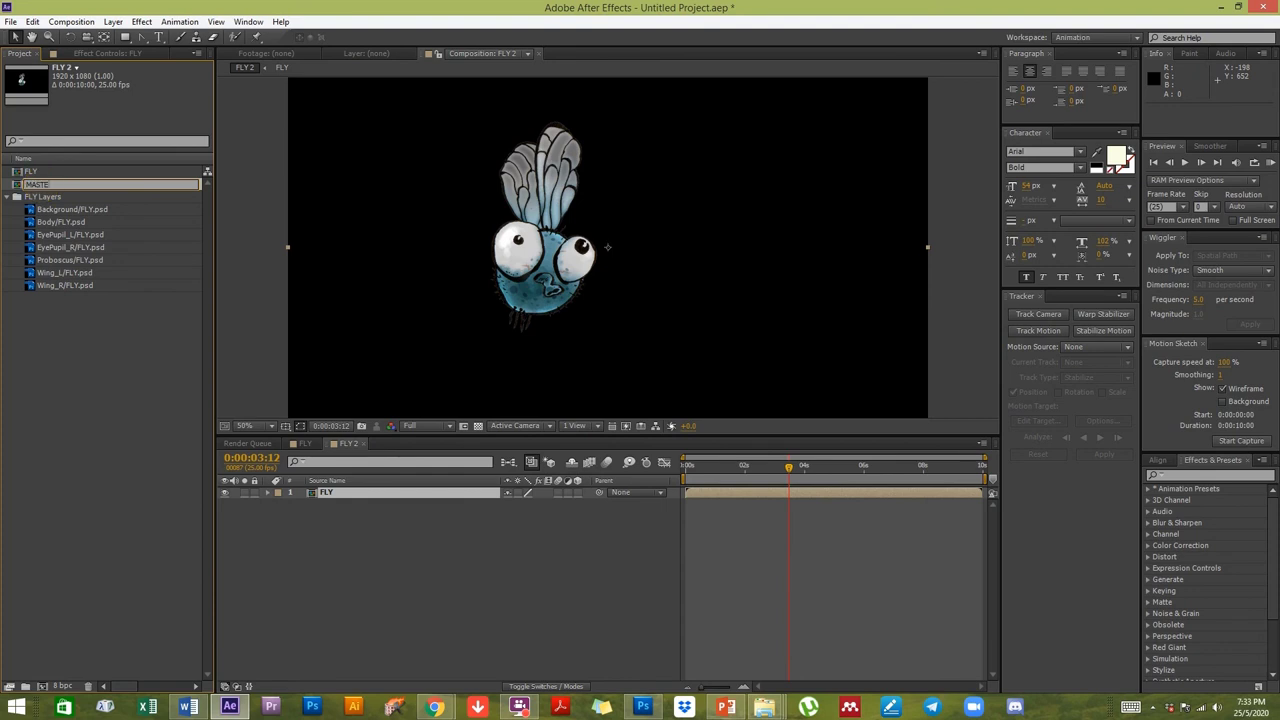
type("MASTER SCENE")
left_click(41, 186)
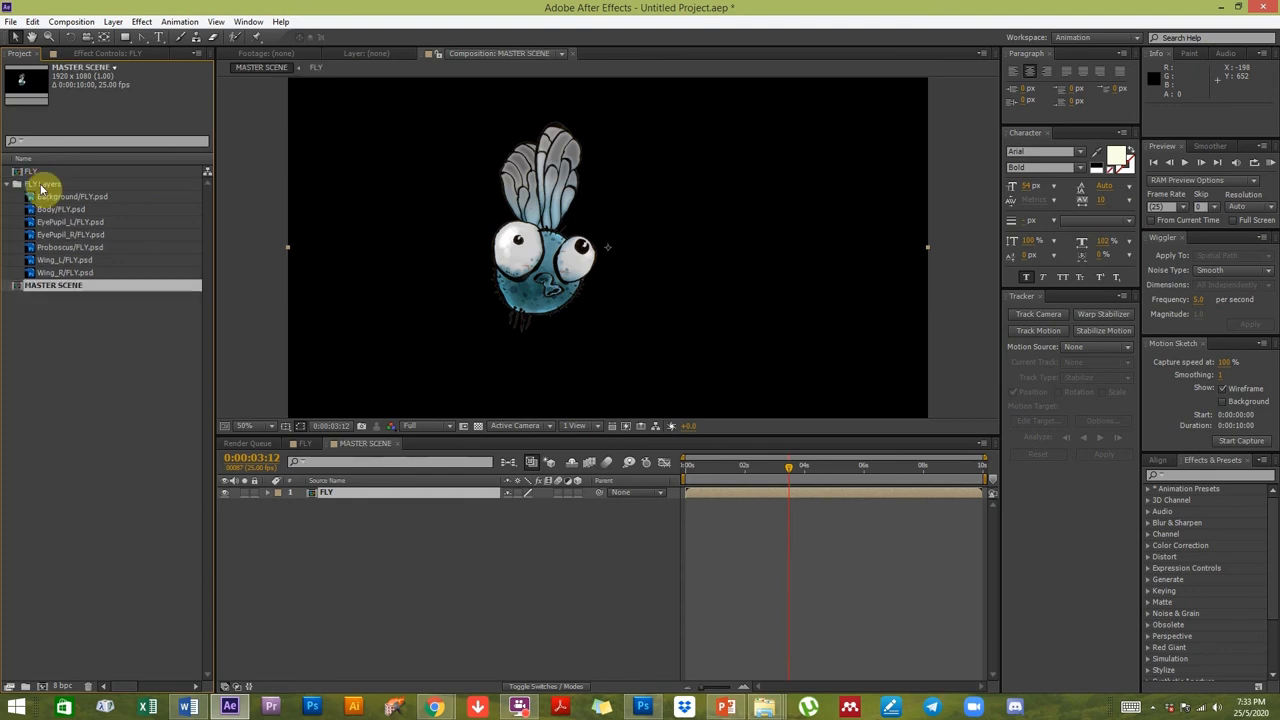
Add Background/FLY.psd to MASTER SCENE and place it beneath the FLY layer.
left_click(61, 289)
left_click(328, 543)
key("ctrl+z")
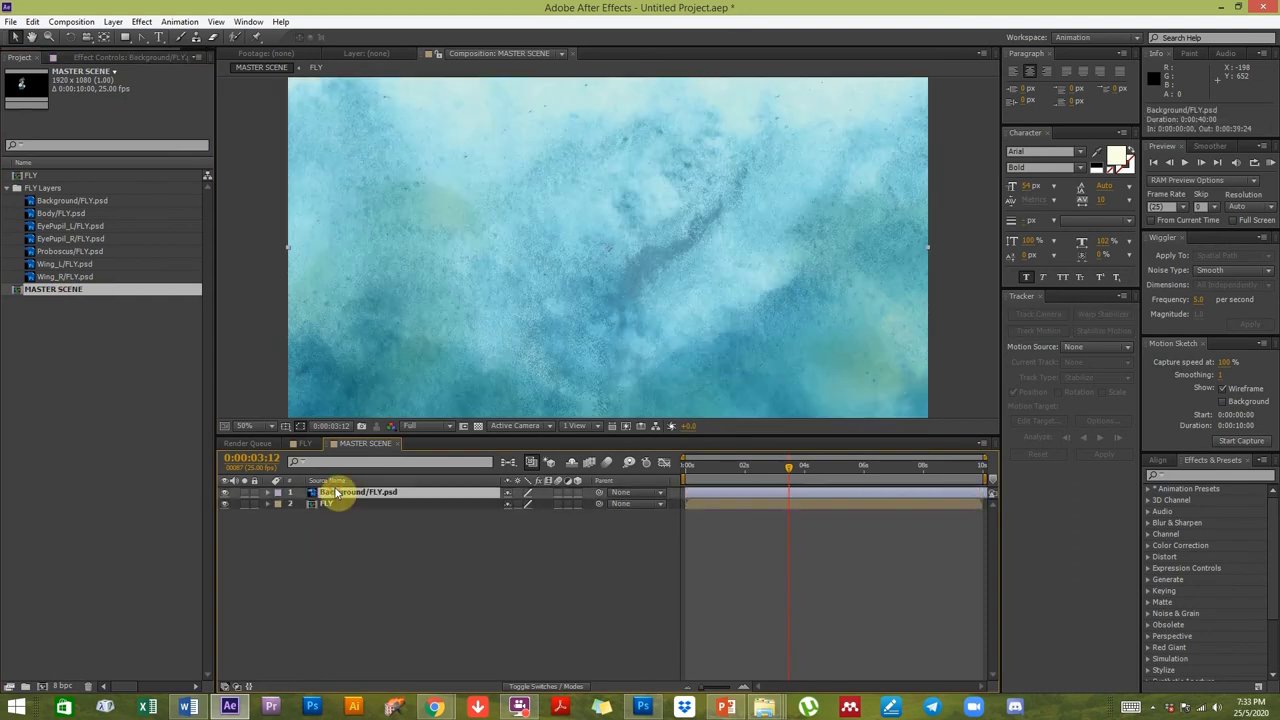
mouse_move(333, 497)
left_mouse_down()
mouse_move(329, 529)
mouse_move(329, 506)
left_mouse_up()
left_click(337, 531)
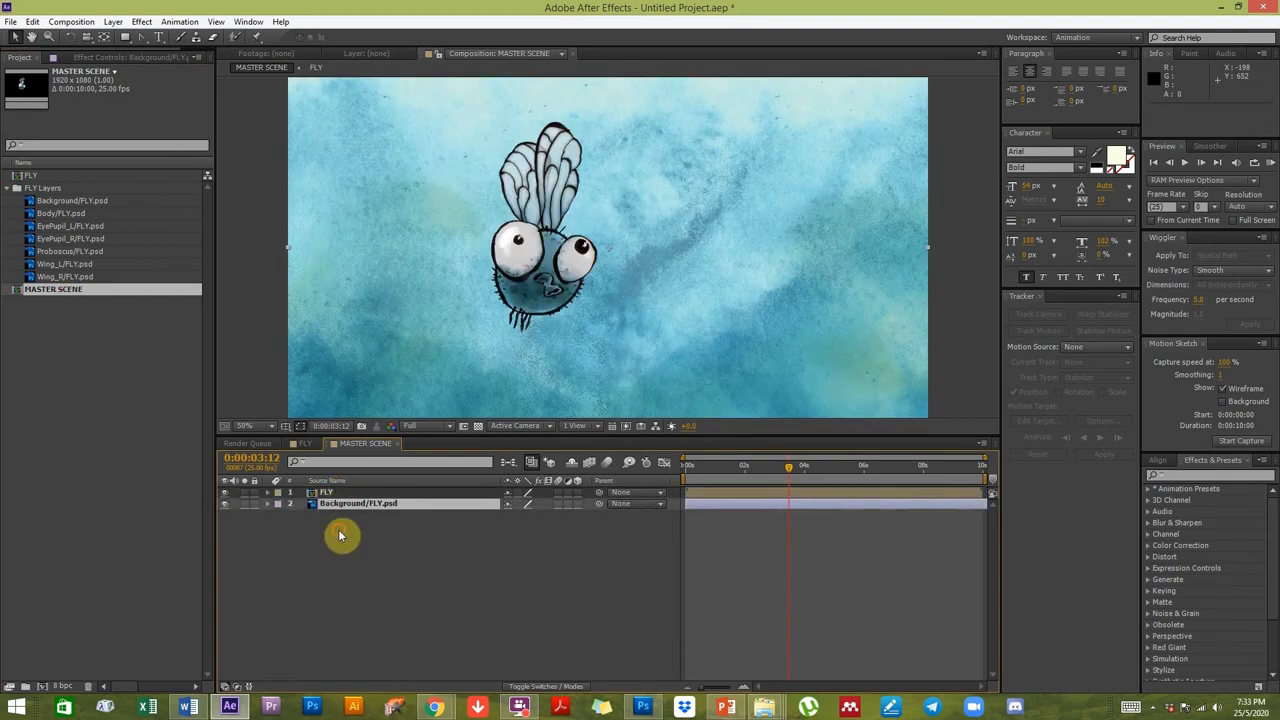
Apply the Gaussian Blur effect to the FLY layer in MASTER SCENE.
left_click(322, 502)
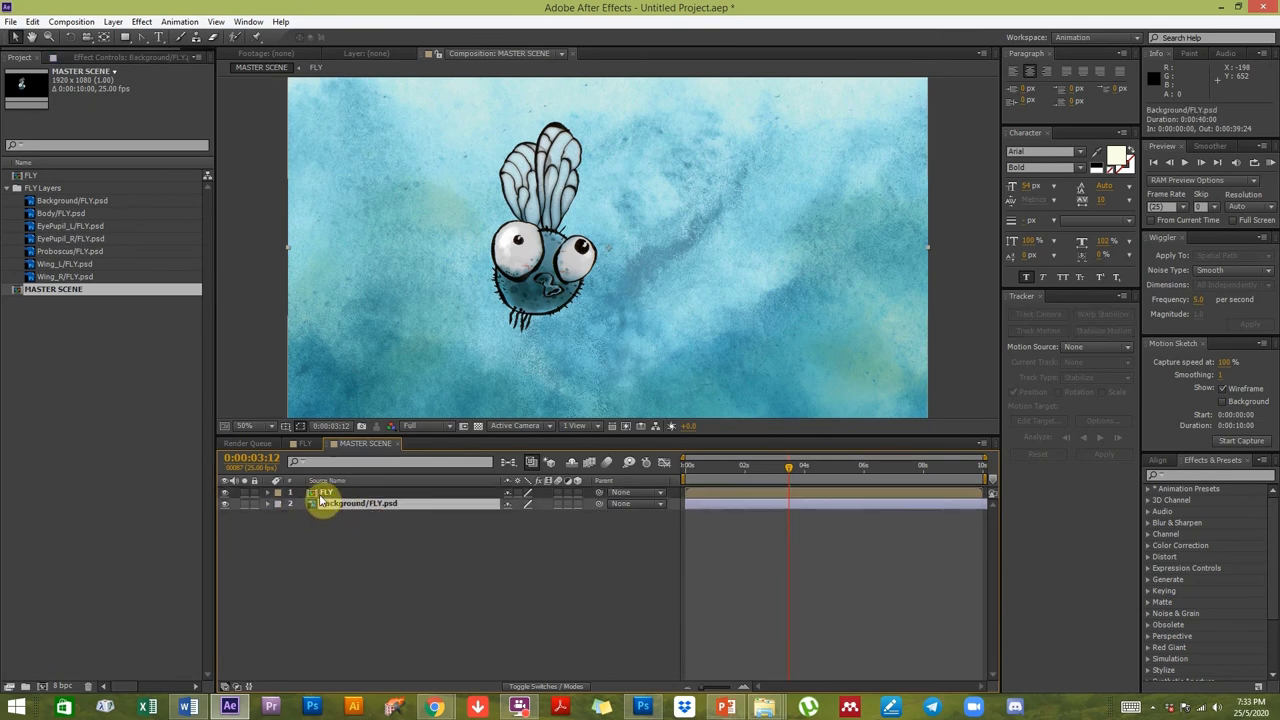
left_click(322, 494)
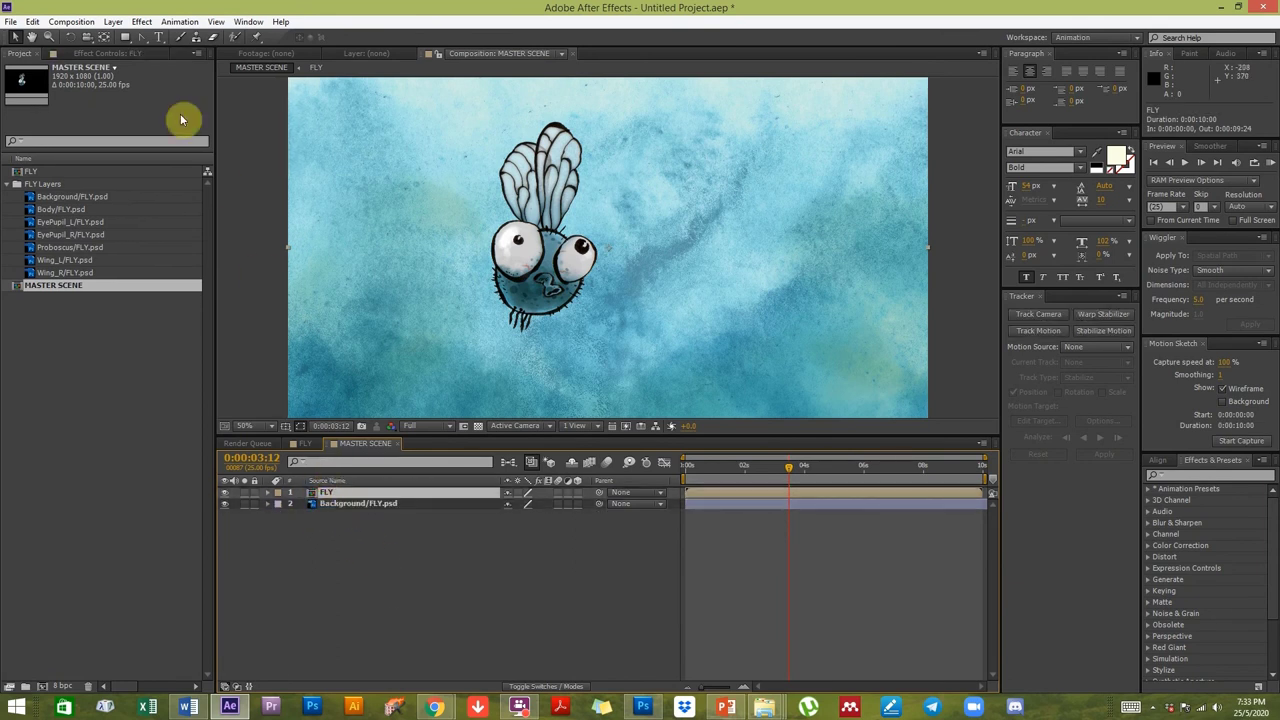
left_click(141, 23)
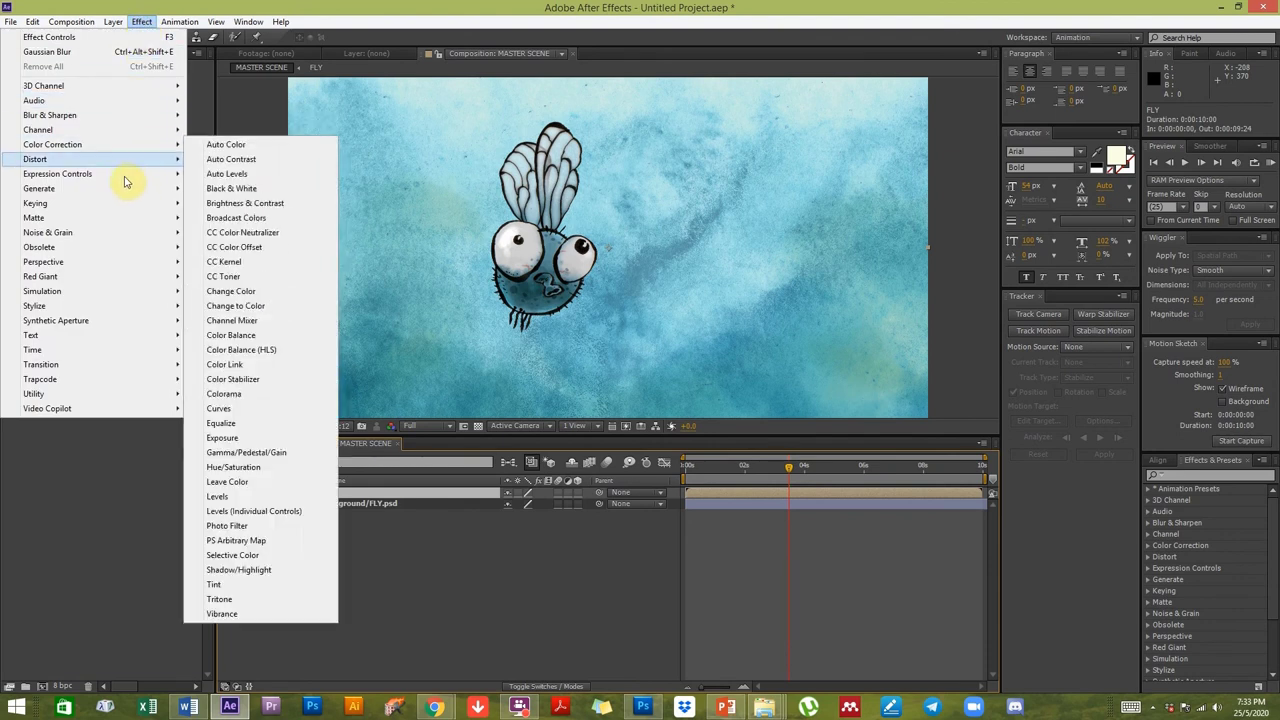
mouse_move(127, 127)
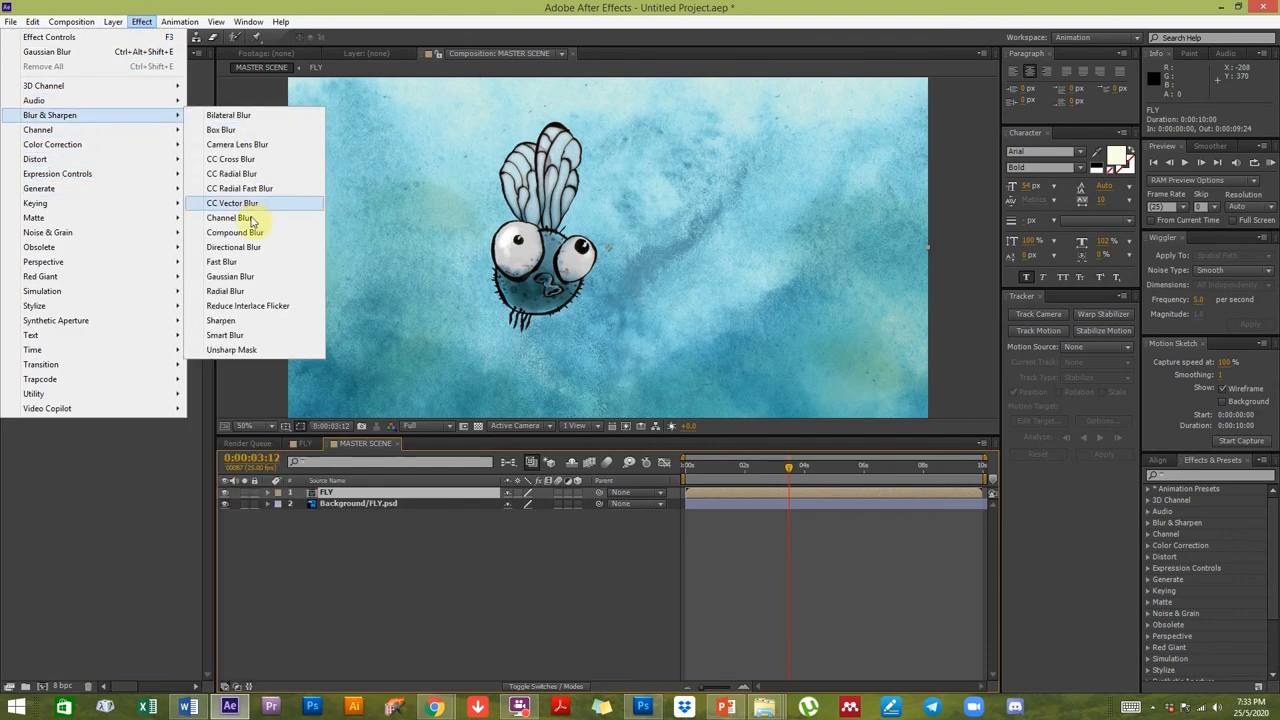
left_click(238, 277)
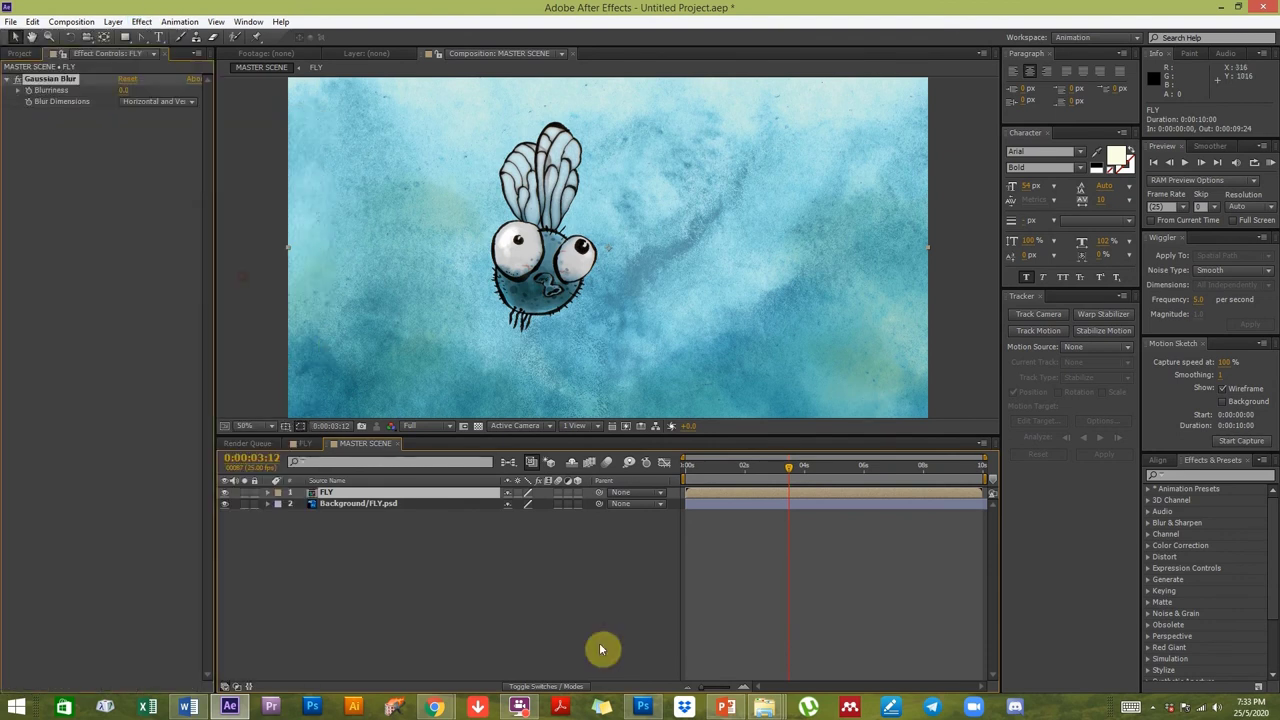
Try out a higher Gaussian Blur Blurriness on the FLY layer, and undo the change.
left_click(268, 494)
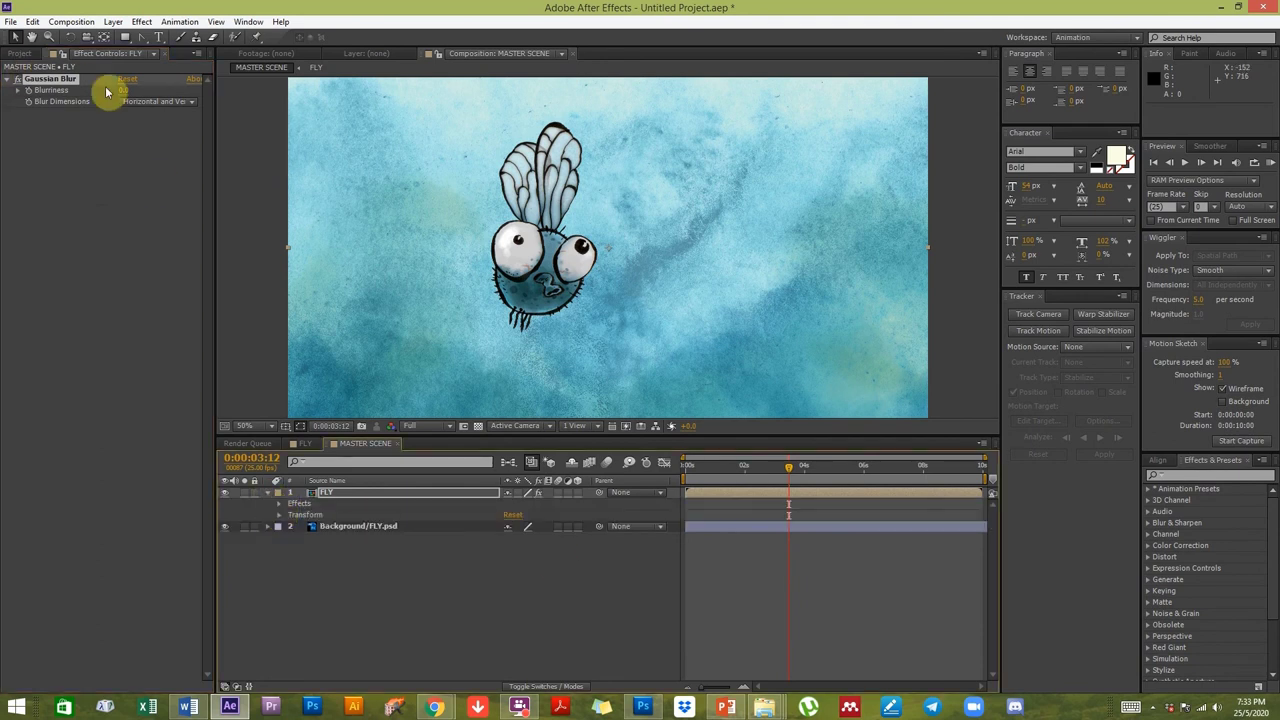
left_click_drag(152, 88, 772, 258)
key("ctrl+z")
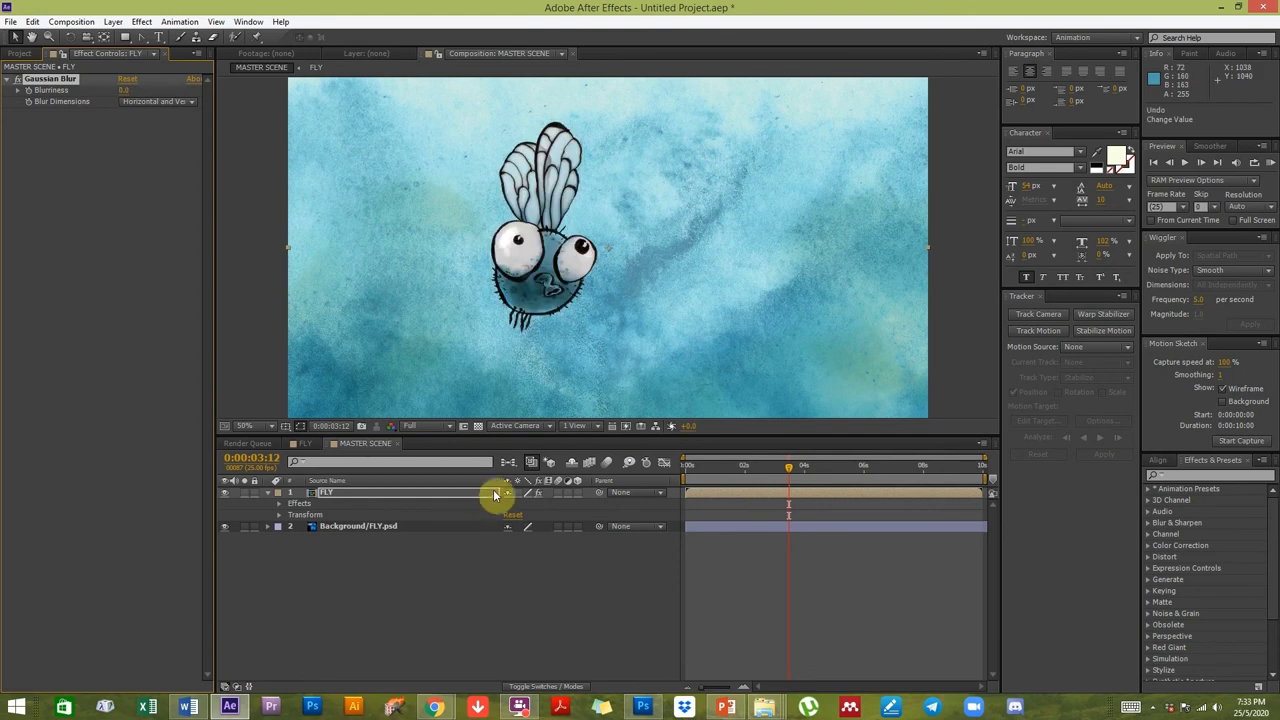
In the FLY composition, show the Body layer's Position and Scale keyframes and move the current time to 0:00:03:02.
left_click(305, 443)
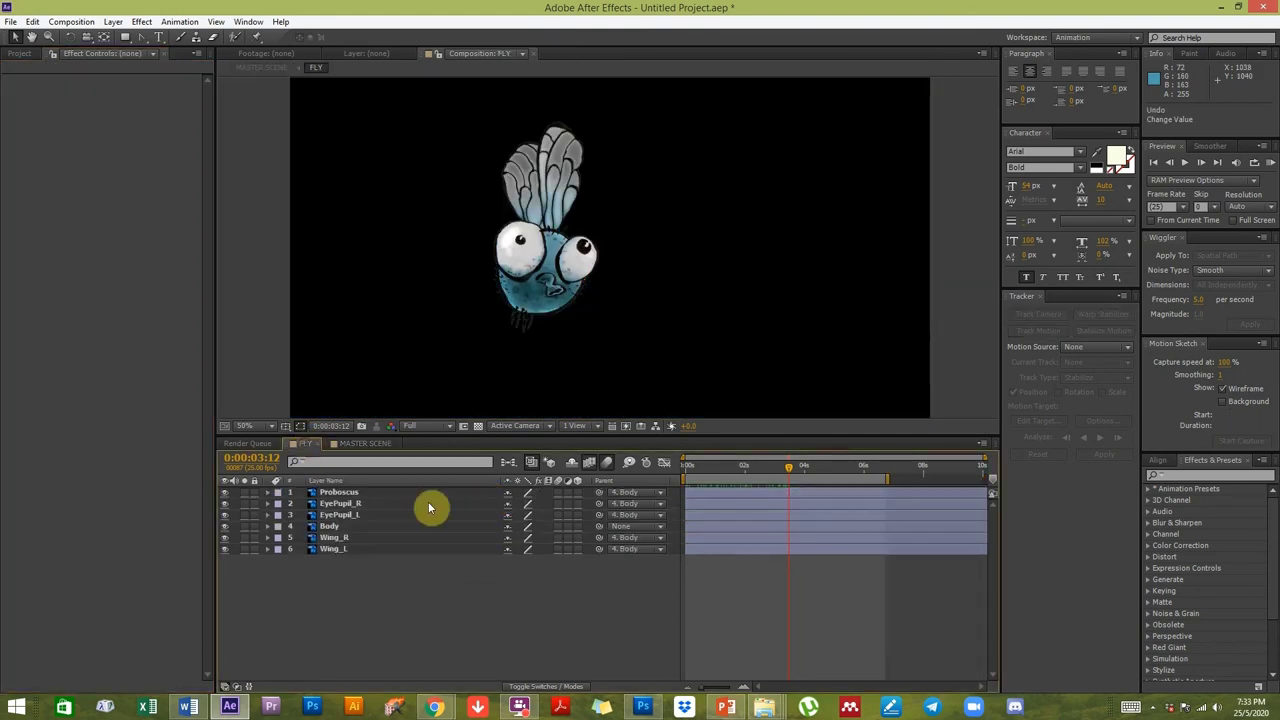
left_click(351, 527)
key("p")
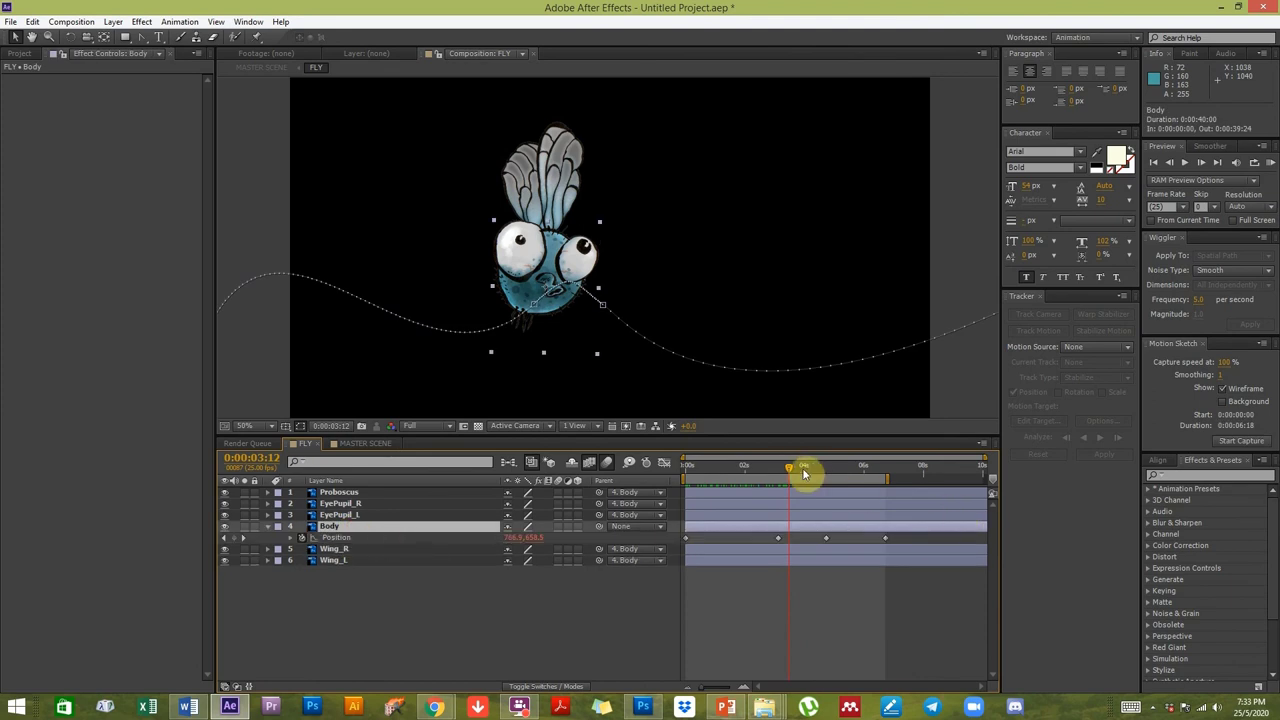
left_click_drag(783, 474, 772, 478)
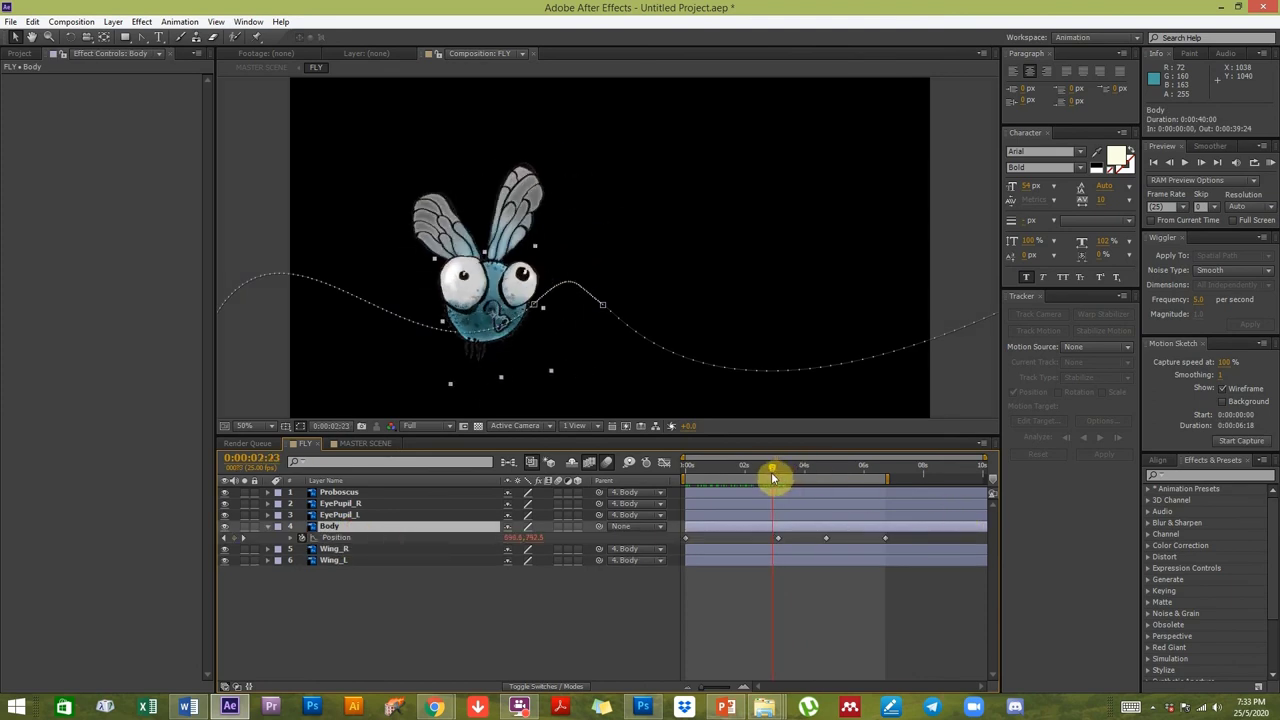
key("shift+s")
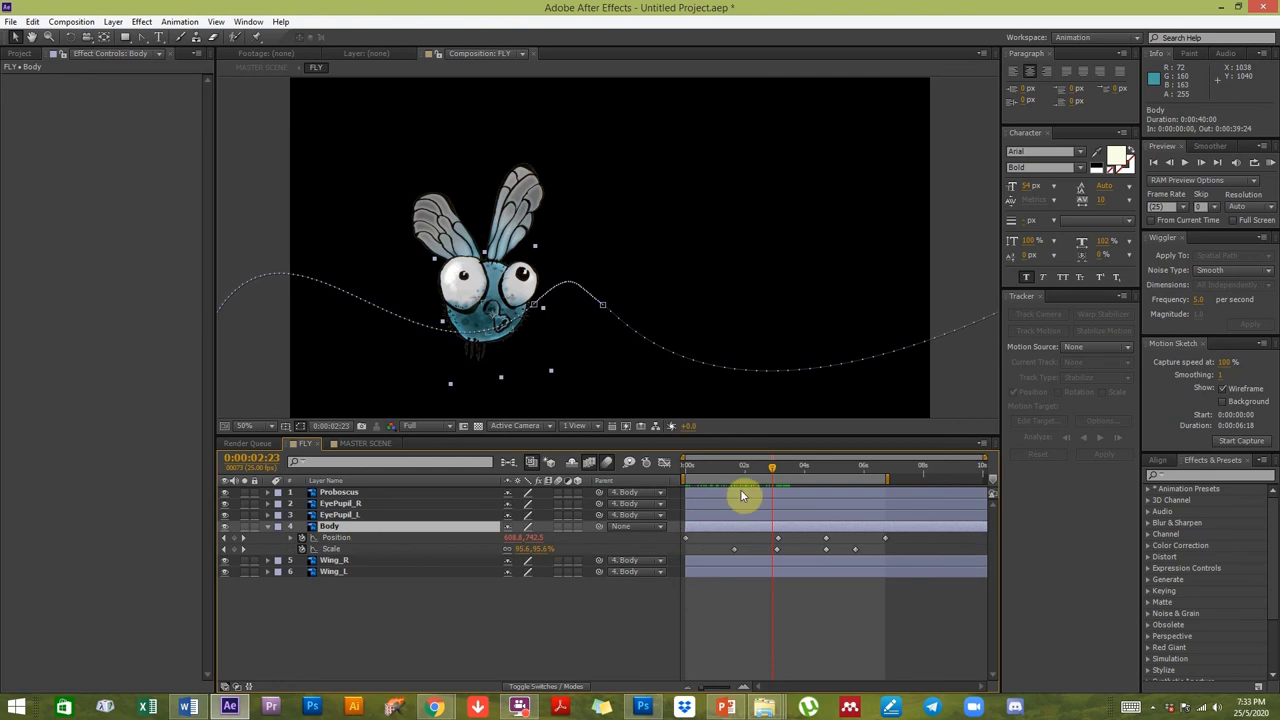
mouse_move(770, 474)
left_mouse_down()
mouse_move(756, 476)
mouse_move(778, 472)
left_mouse_up()
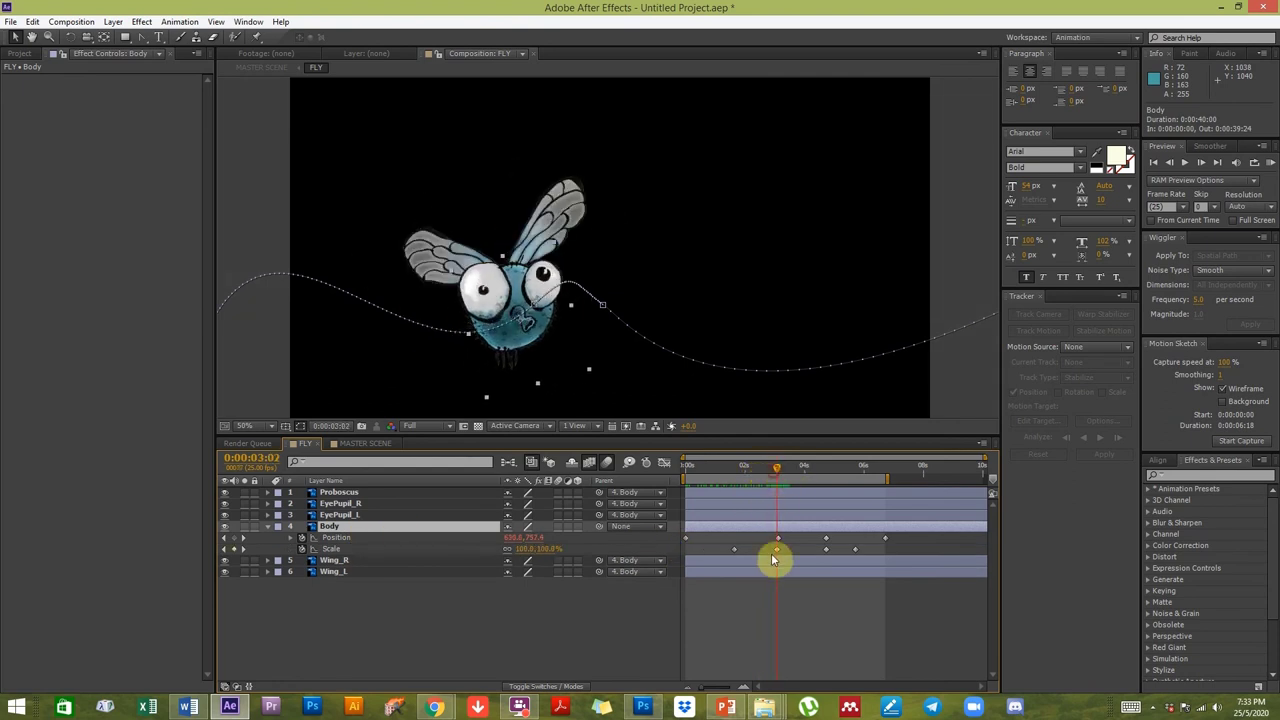
In MASTER SCENE, keyframe the FLY layer's Blurriness at 0 at 0:00:03:02 and at about 22.3 at 0:00:01:14.
left_click(374, 448)
left_click(335, 494)
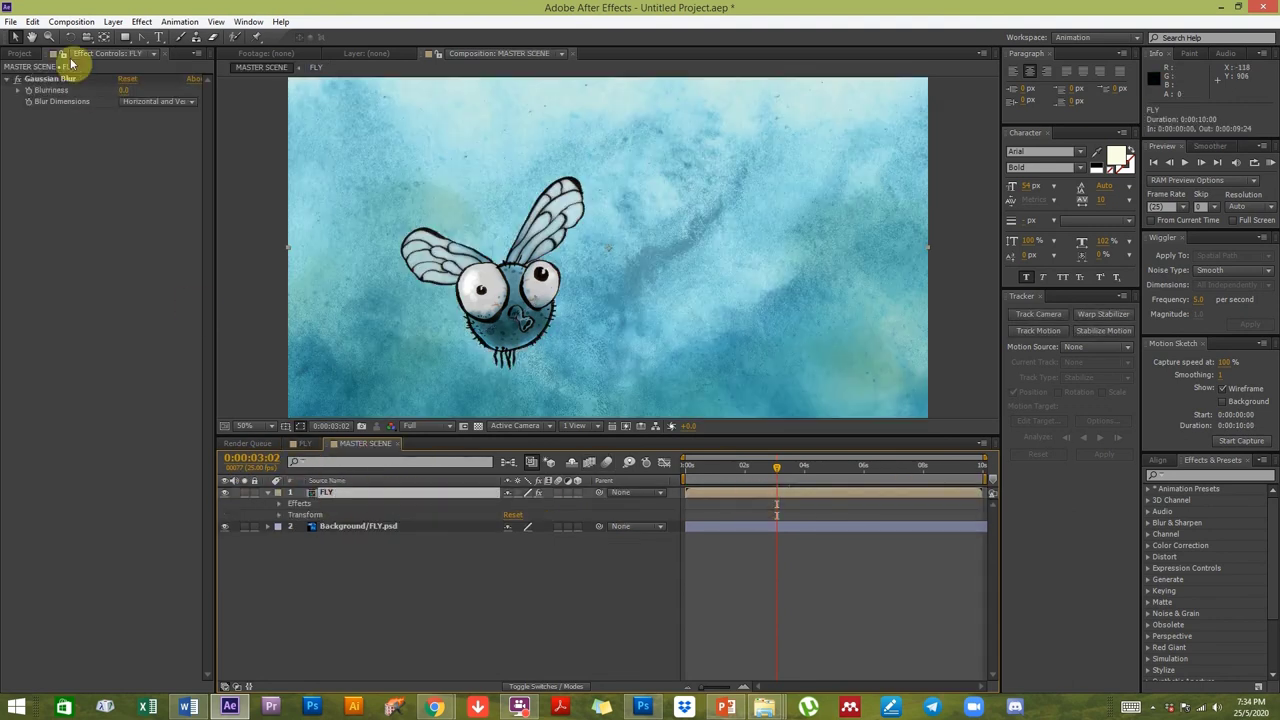
key("Return")
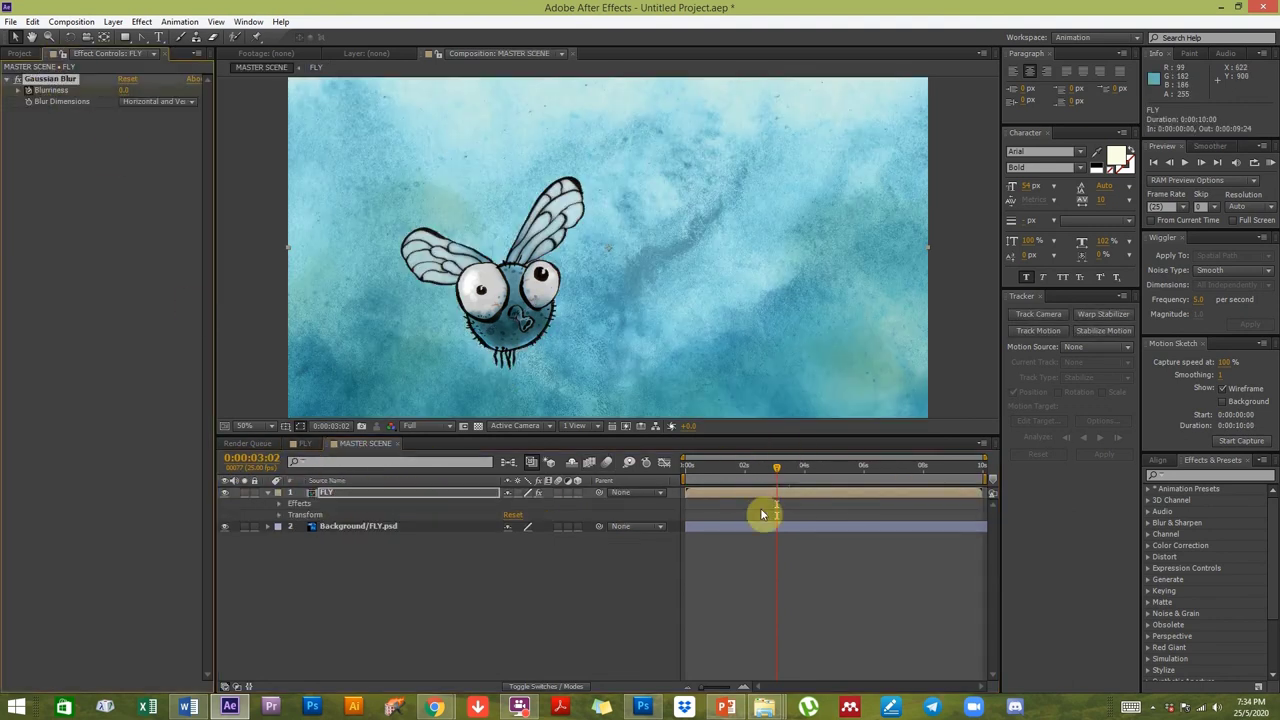
left_click_drag(776, 468, 732, 471)
left_click_drag(125, 100, 288, 111)
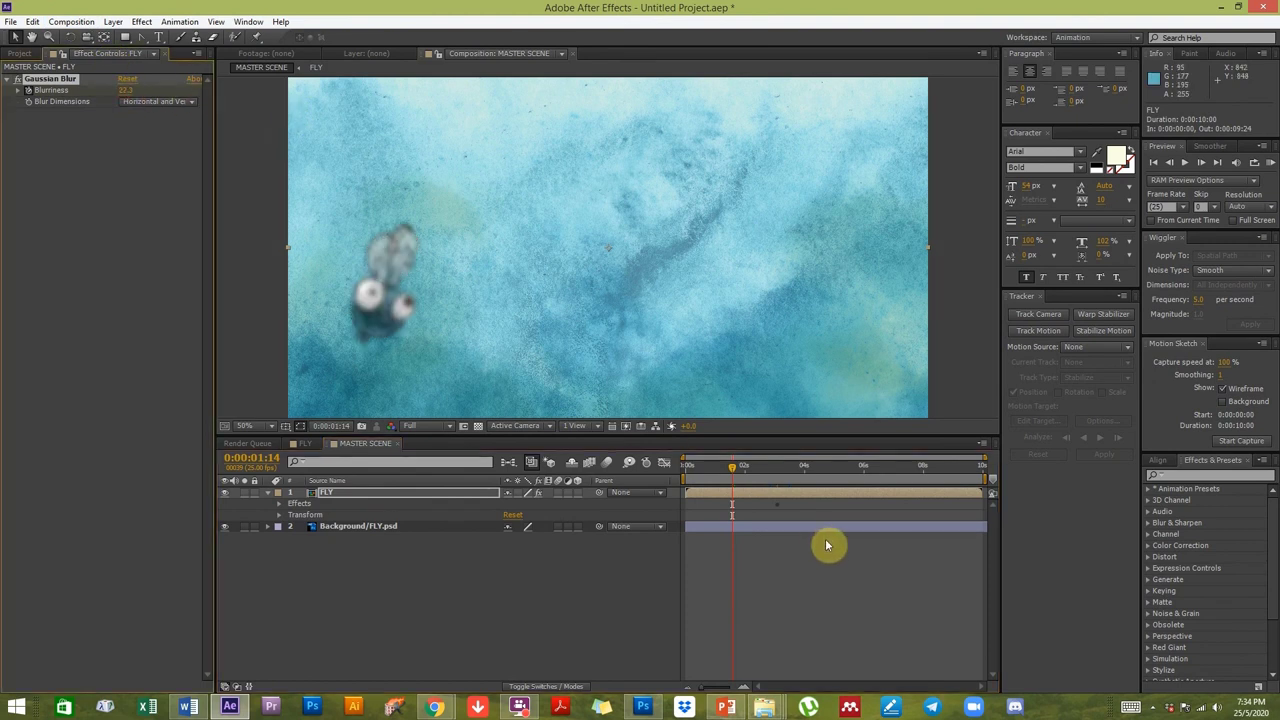
Use the Body layer's third Scale keyframe to find 0:00:04:20 and add a Blurriness keyframe of 0 there in MASTER SCENE.
left_click(297, 444)
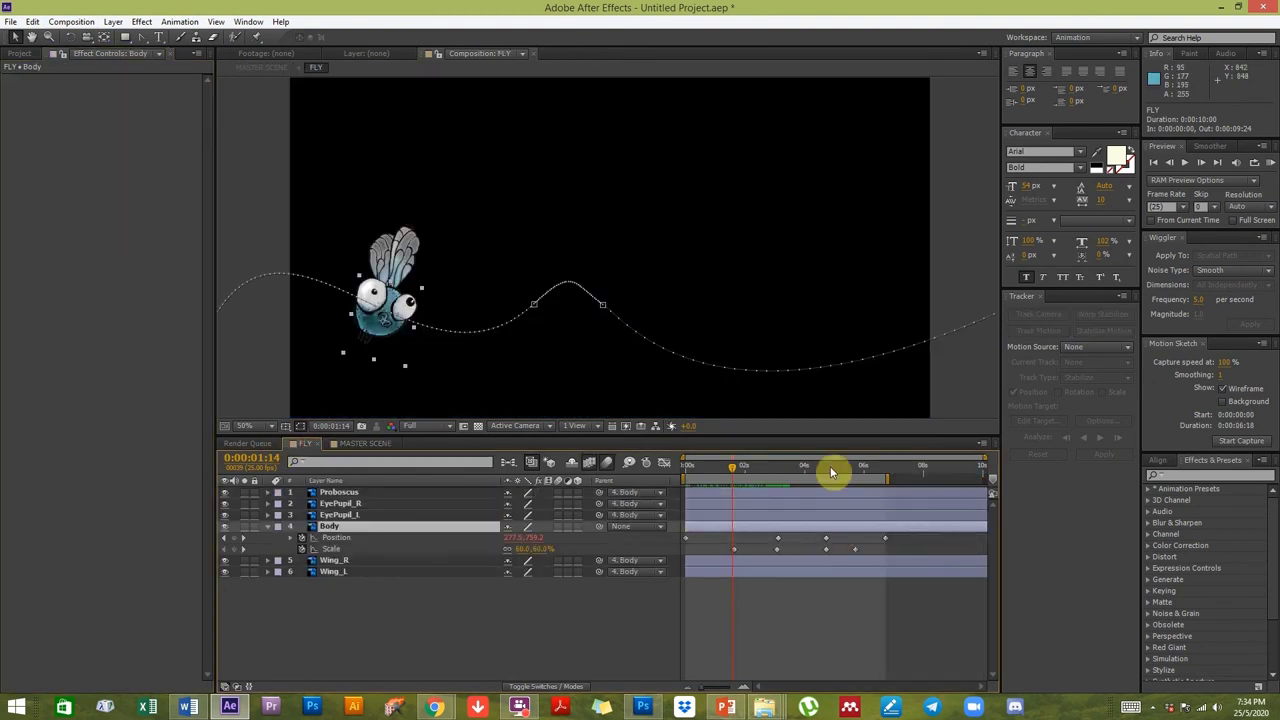
left_click(829, 470)
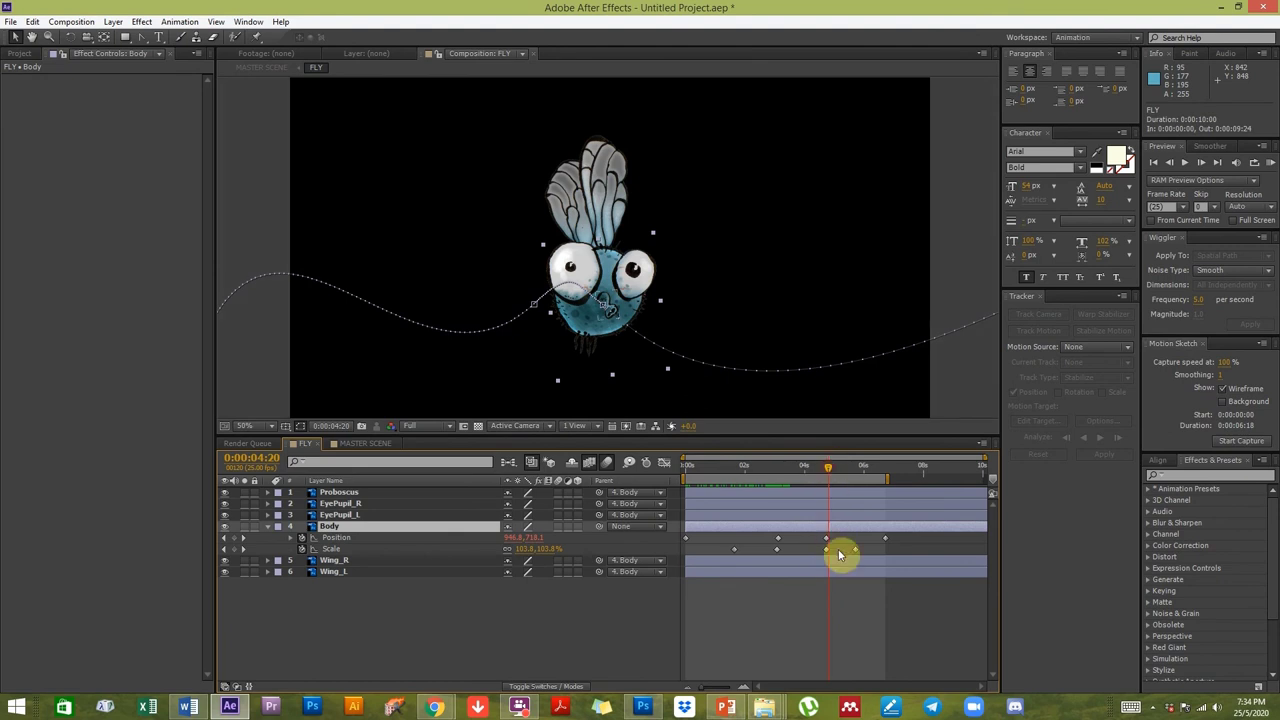
left_click(350, 443)
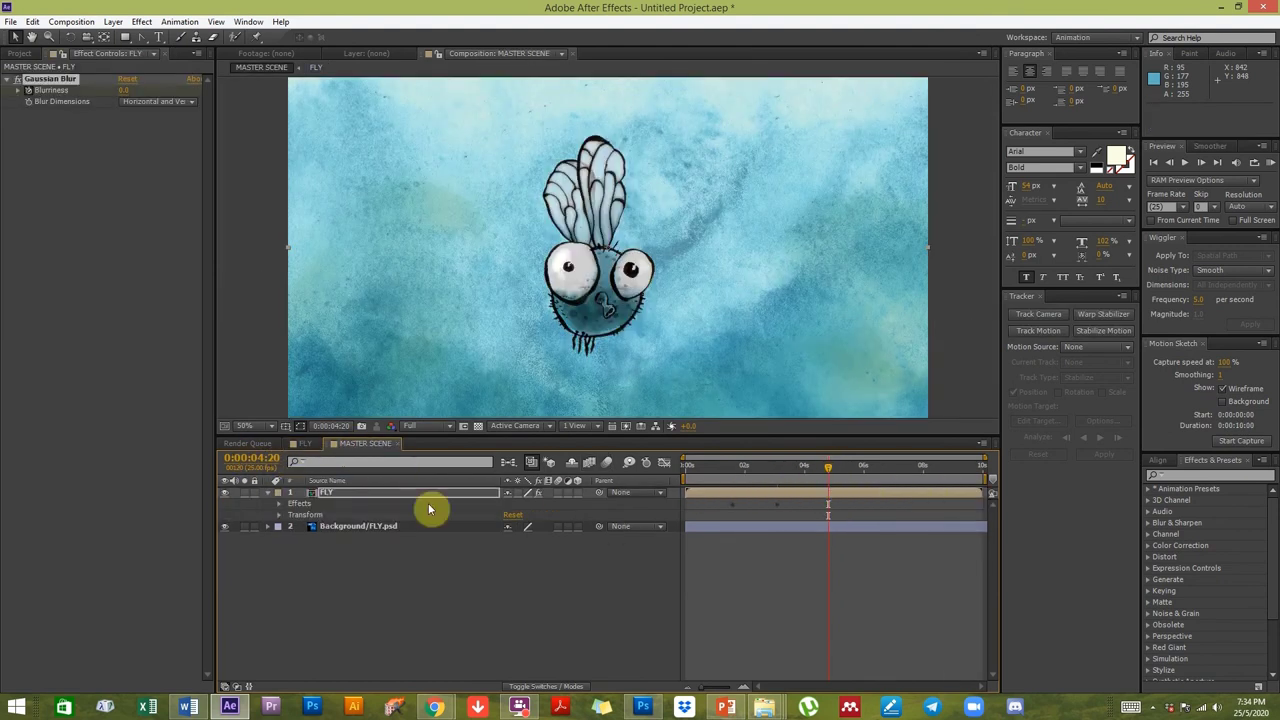
left_click(364, 498)
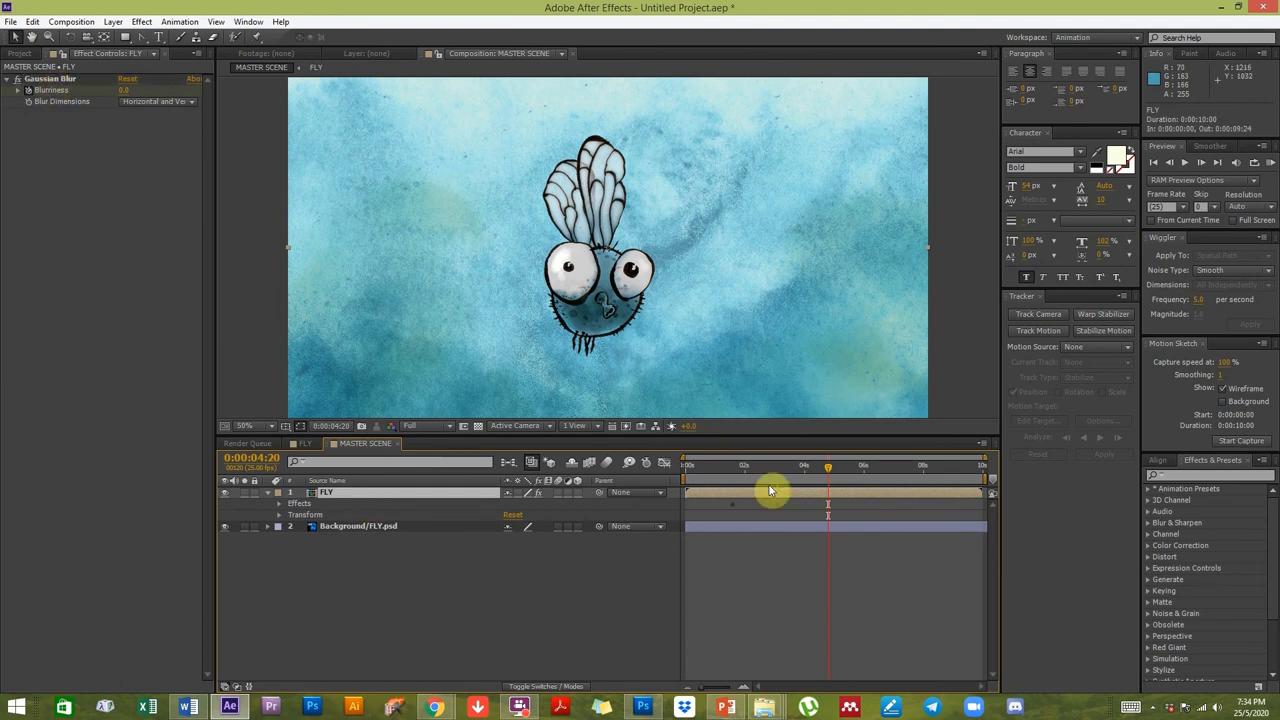
key("e")
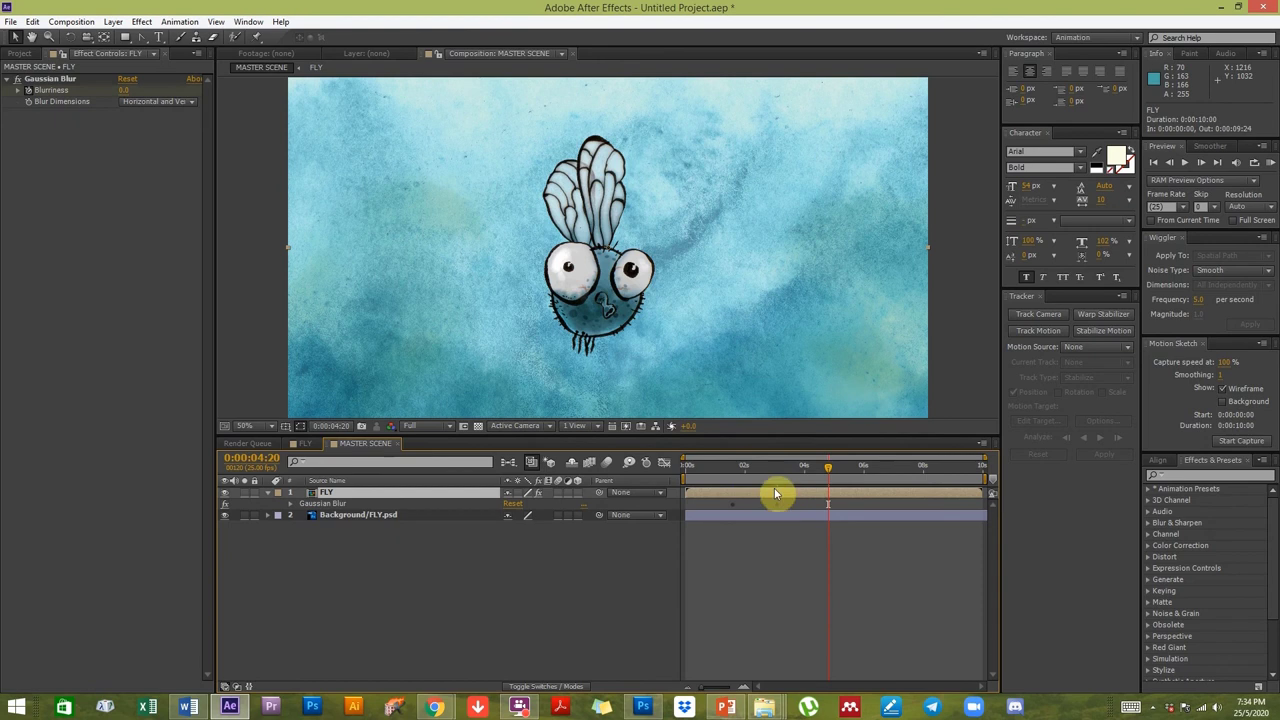
left_click(291, 506)
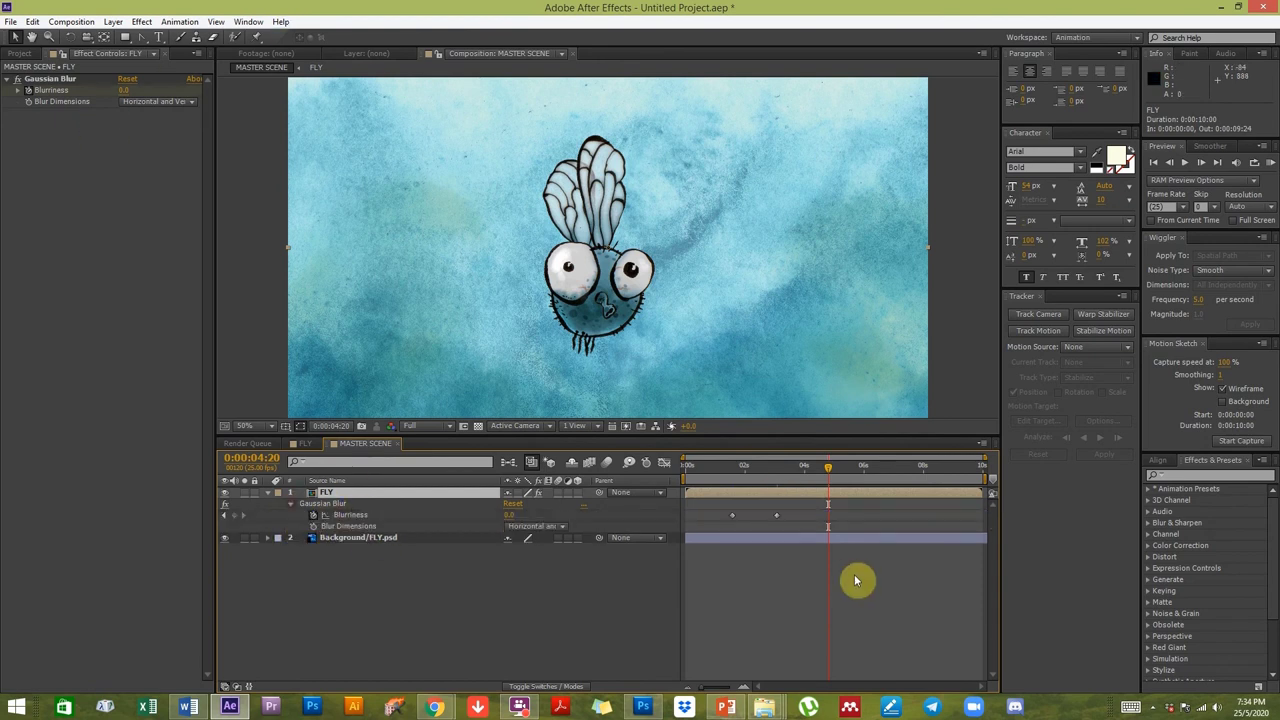
left_click(241, 514)
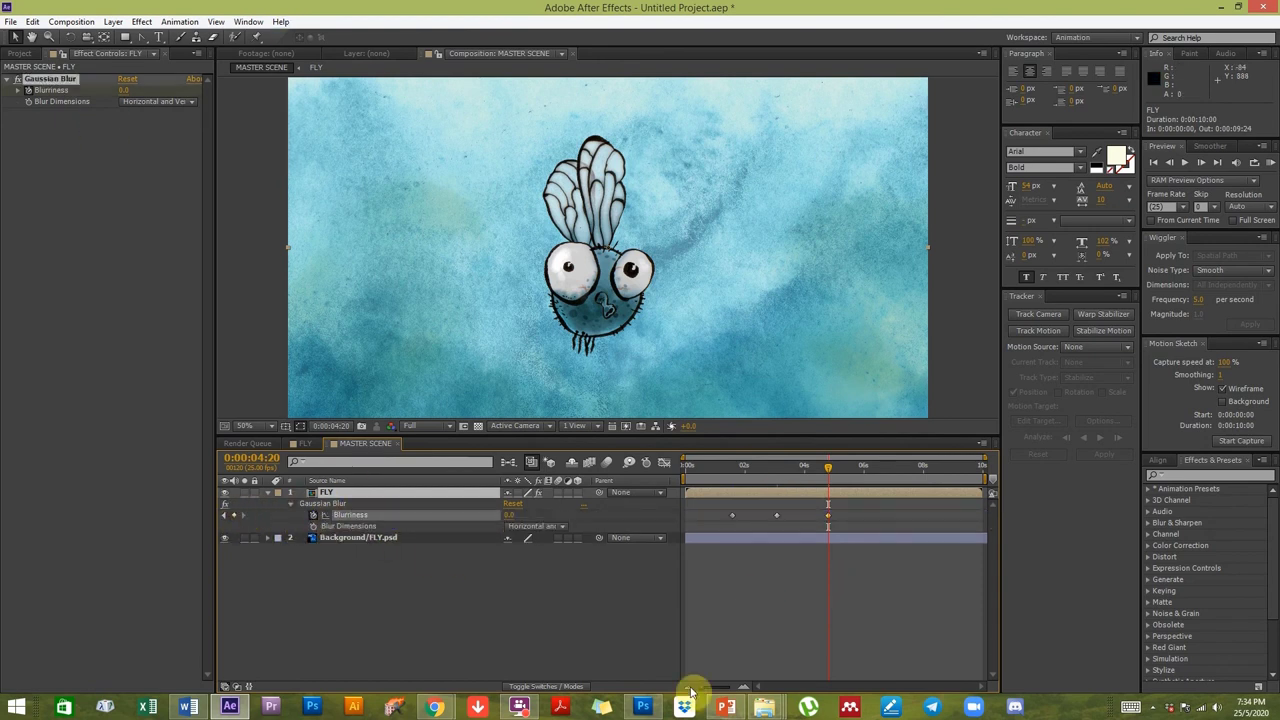
Add a Blurriness keyframe of about 39.8 to the FLY layer at 0:00:06:02 and scrub through the timeline to check the blur.
left_click_drag(826, 475, 866, 474)
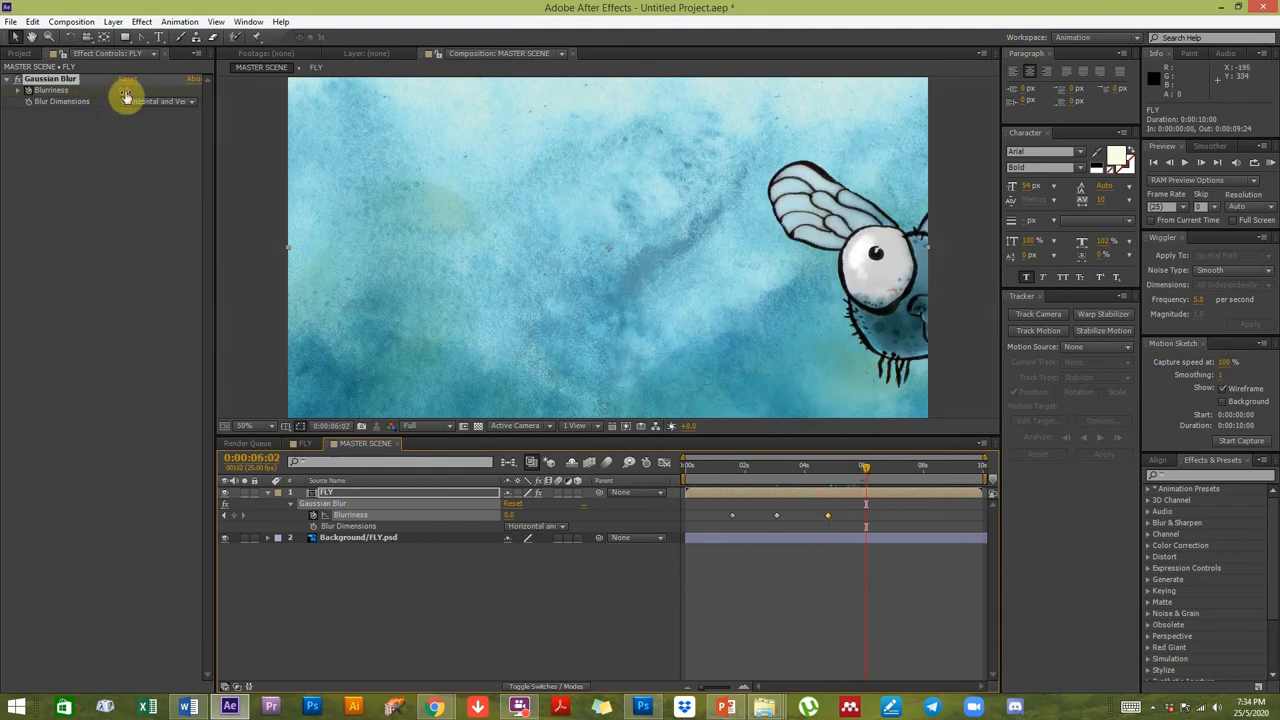
left_click_drag(172, 89, 410, 100)
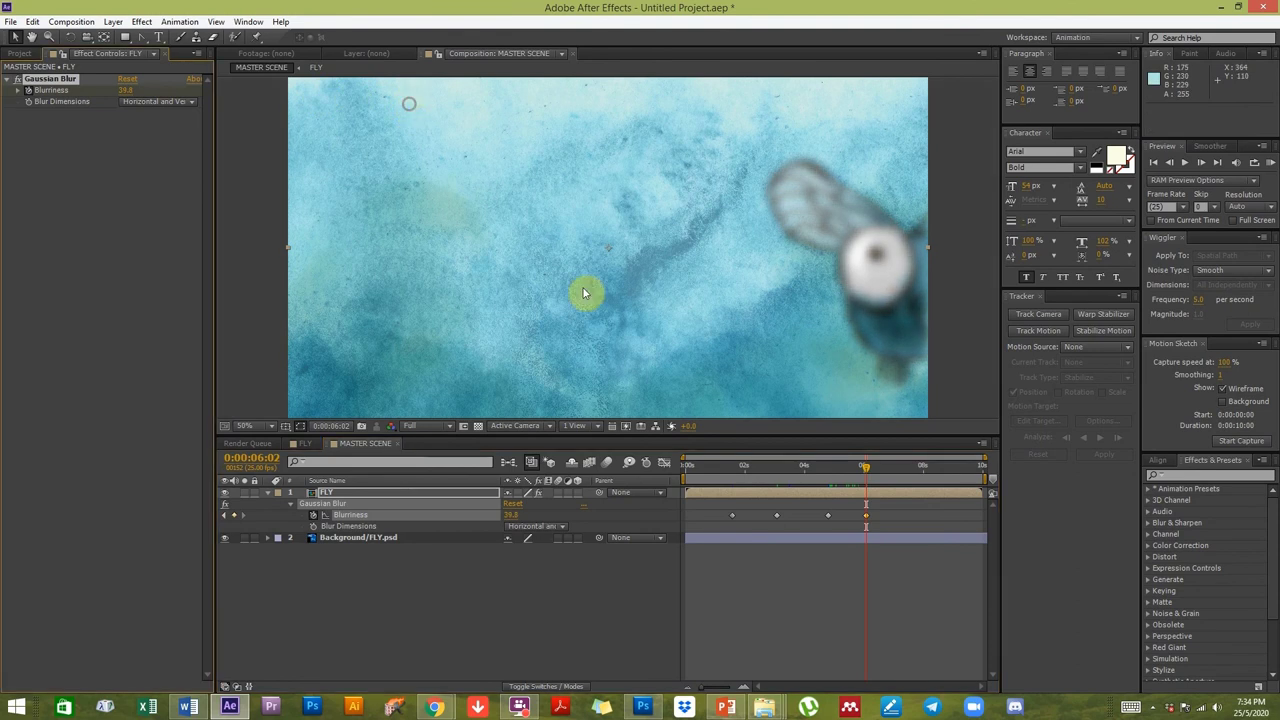
left_click(876, 594)
left_click_drag(735, 474, 871, 477)
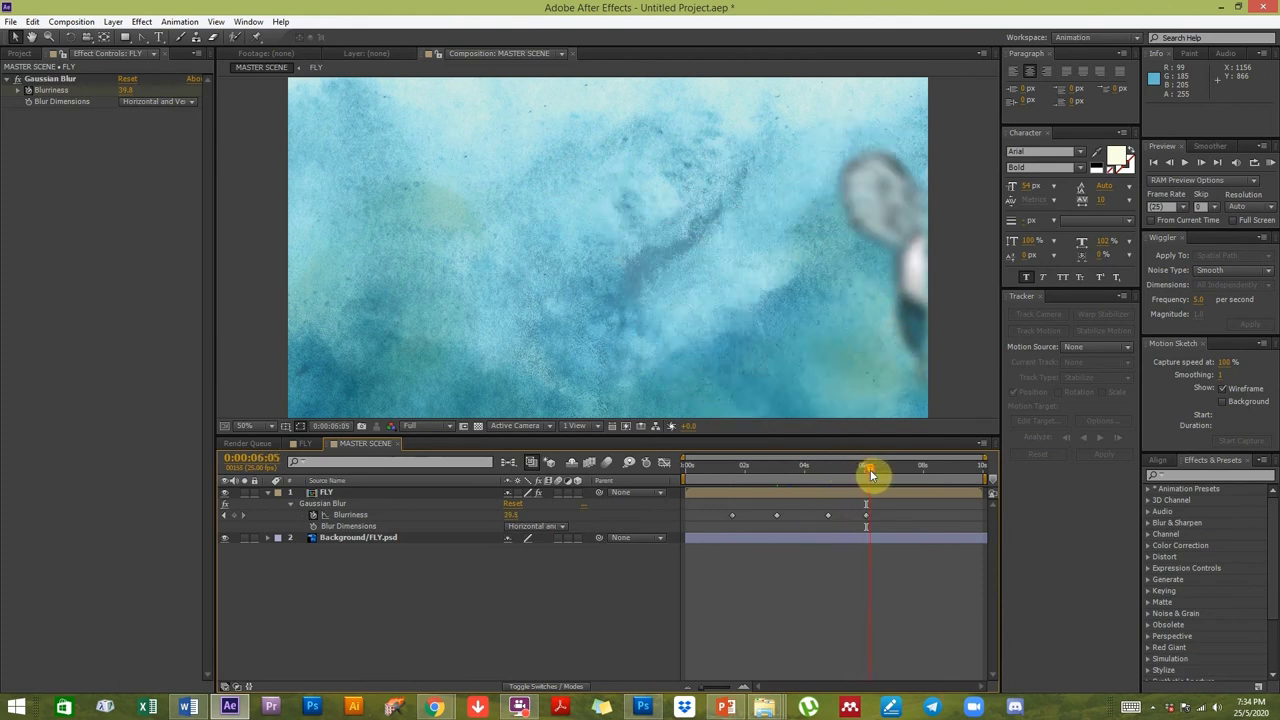
Scale the FLY layer in MASTER SCENE to 102%.
left_click(918, 295)
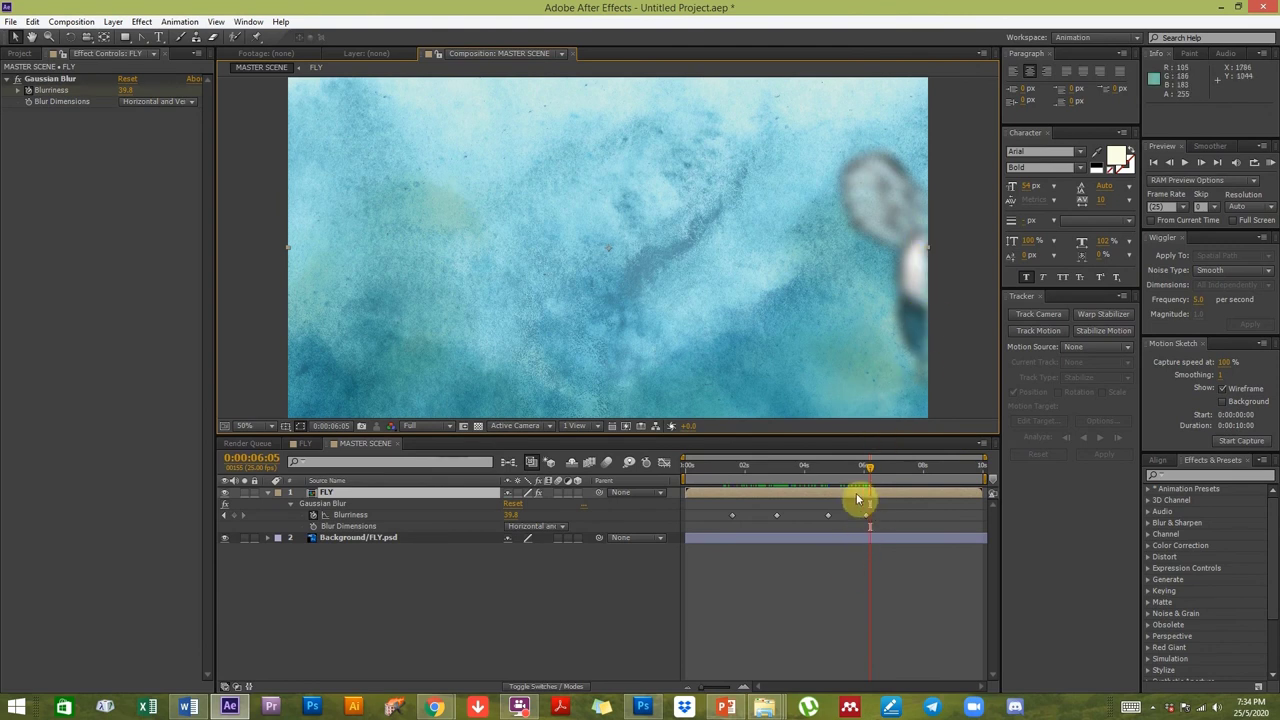
key("s")
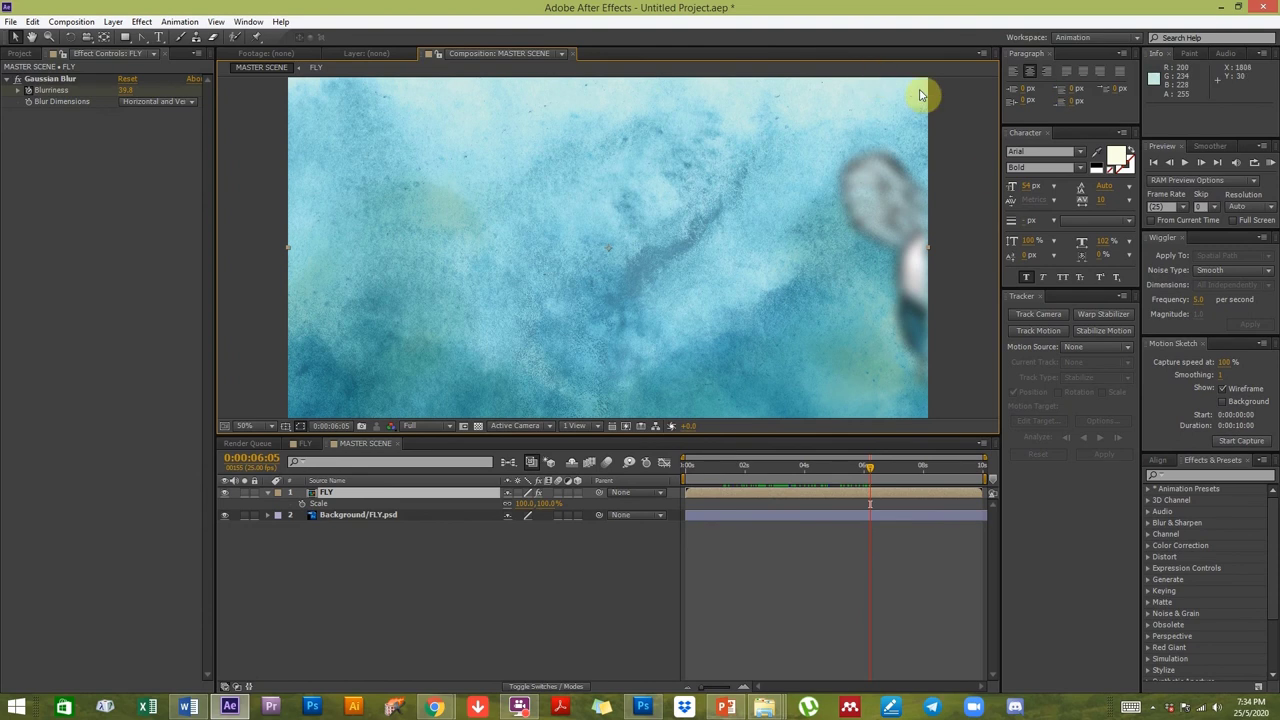
left_click(330, 495)
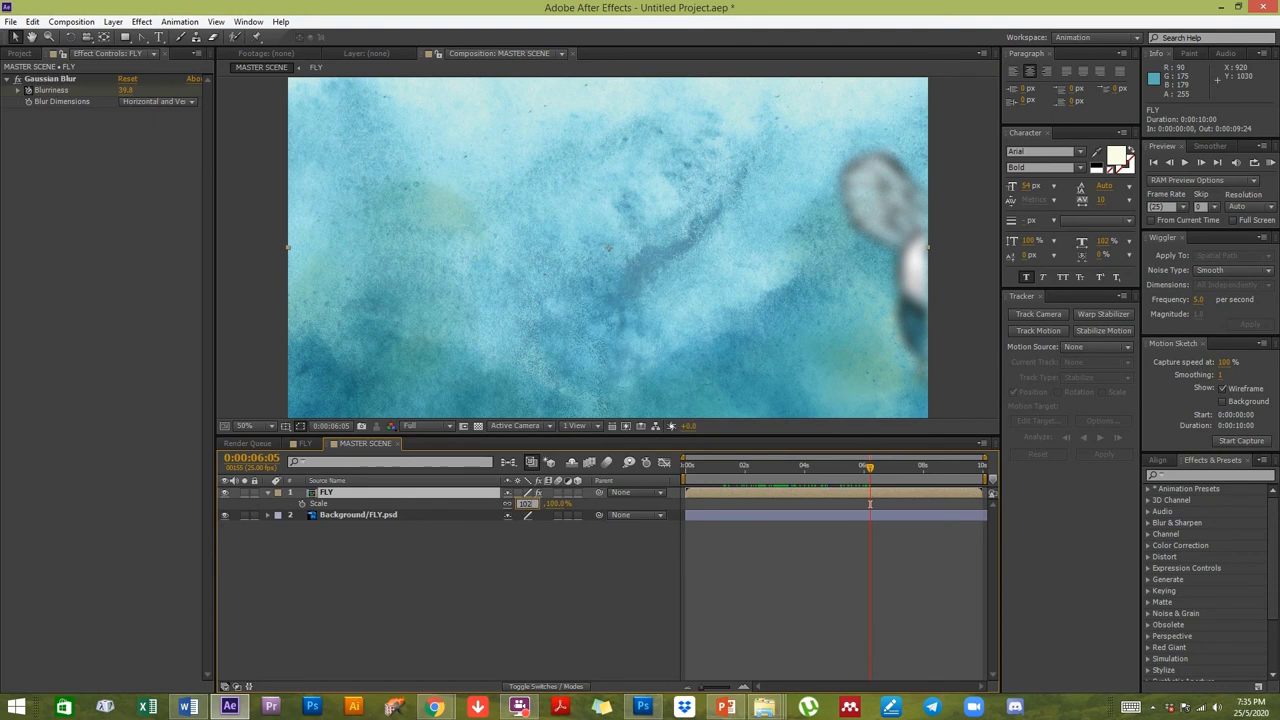
left_click(525, 511)
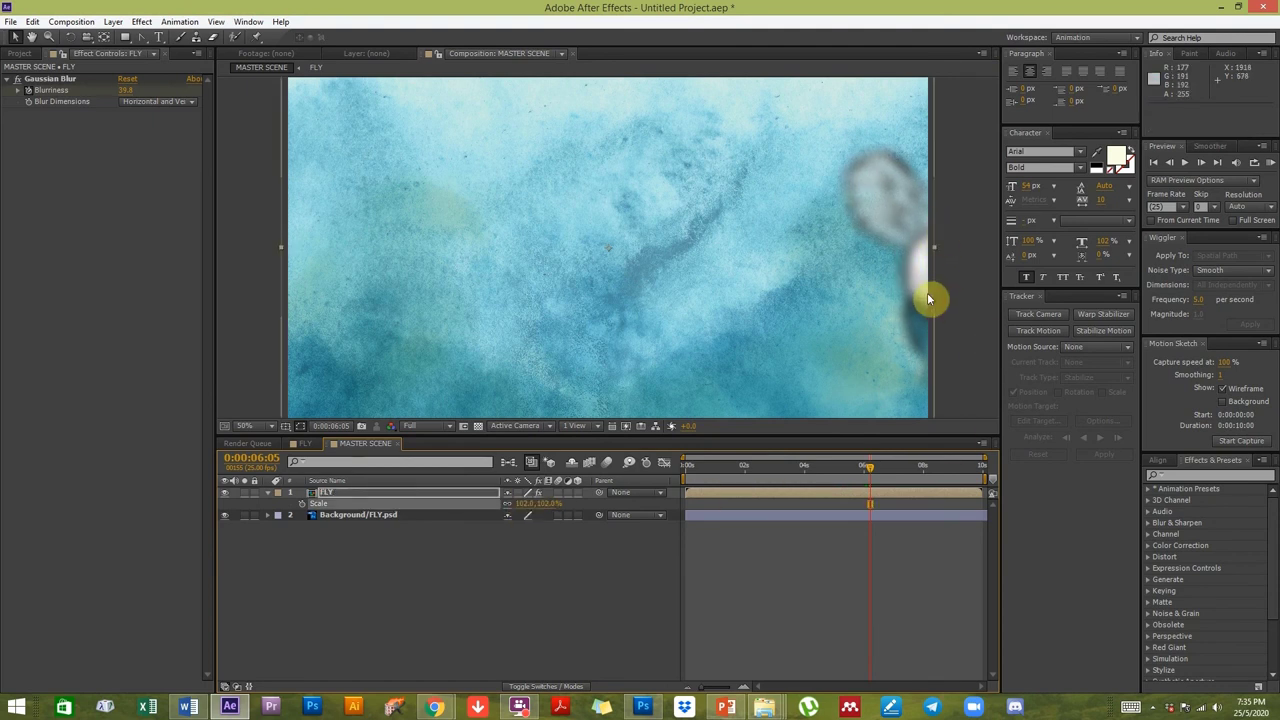
Zoom the composition view out to 25% and play a RAM preview of MASTER SCENE from 0:00:00:00.
scroll(846, 300, "down", 1)
left_click(717, 509)
left_click(686, 476)
left_click_drag(686, 476, 646, 466)
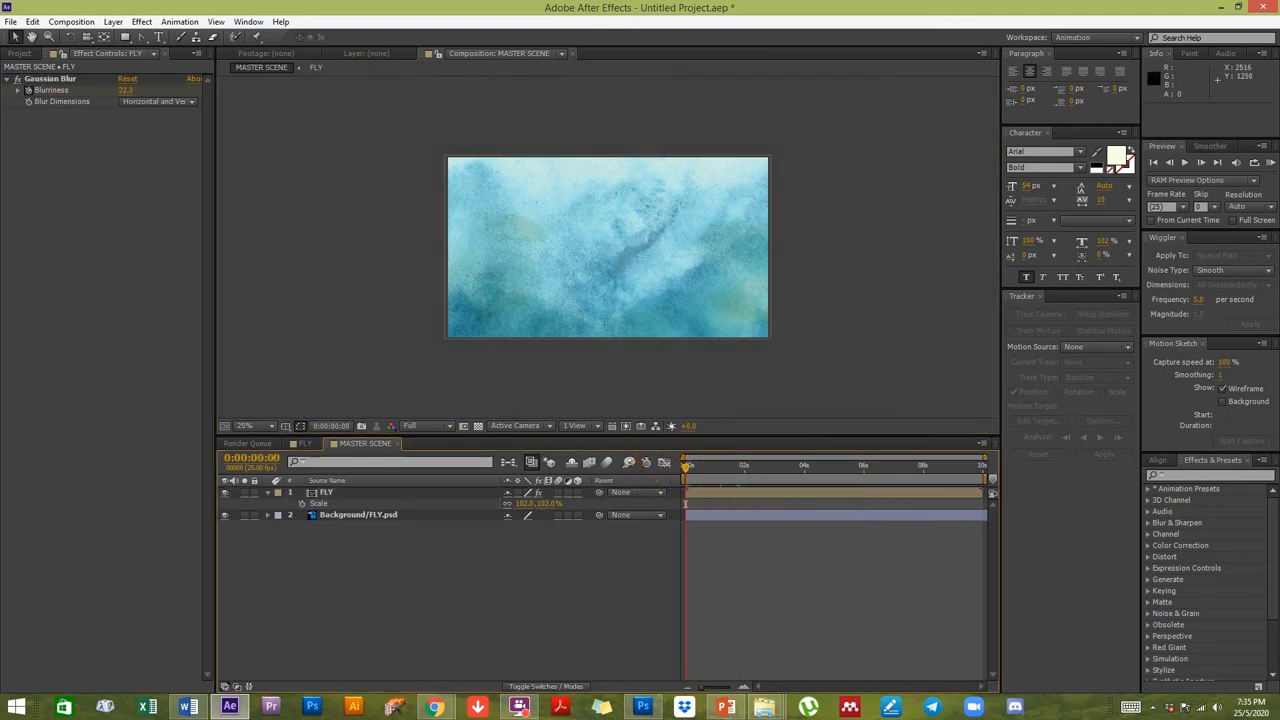
left_click(1267, 163)
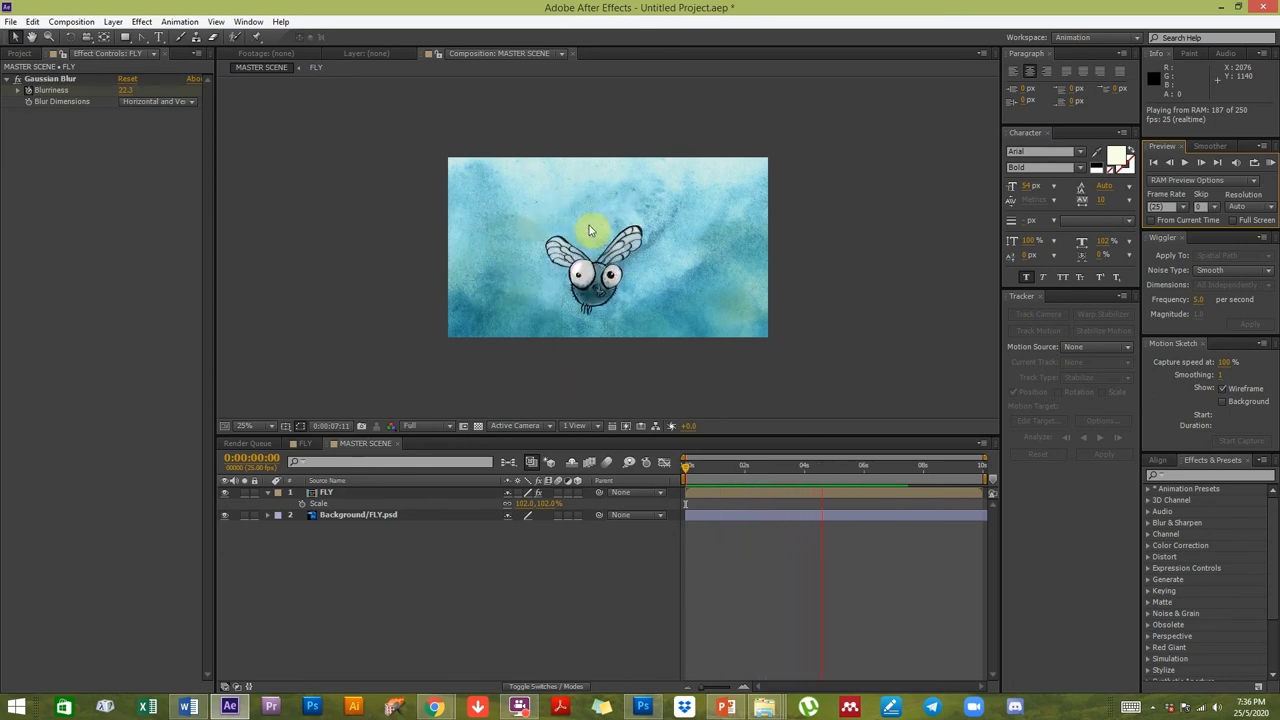
In the FLY composition at 0:00:03:18, enable motion blur for the Wing_R and Wing_L layers and compare the frame with and without it.
double_click(327, 492)
left_click_drag(752, 472, 798, 472)
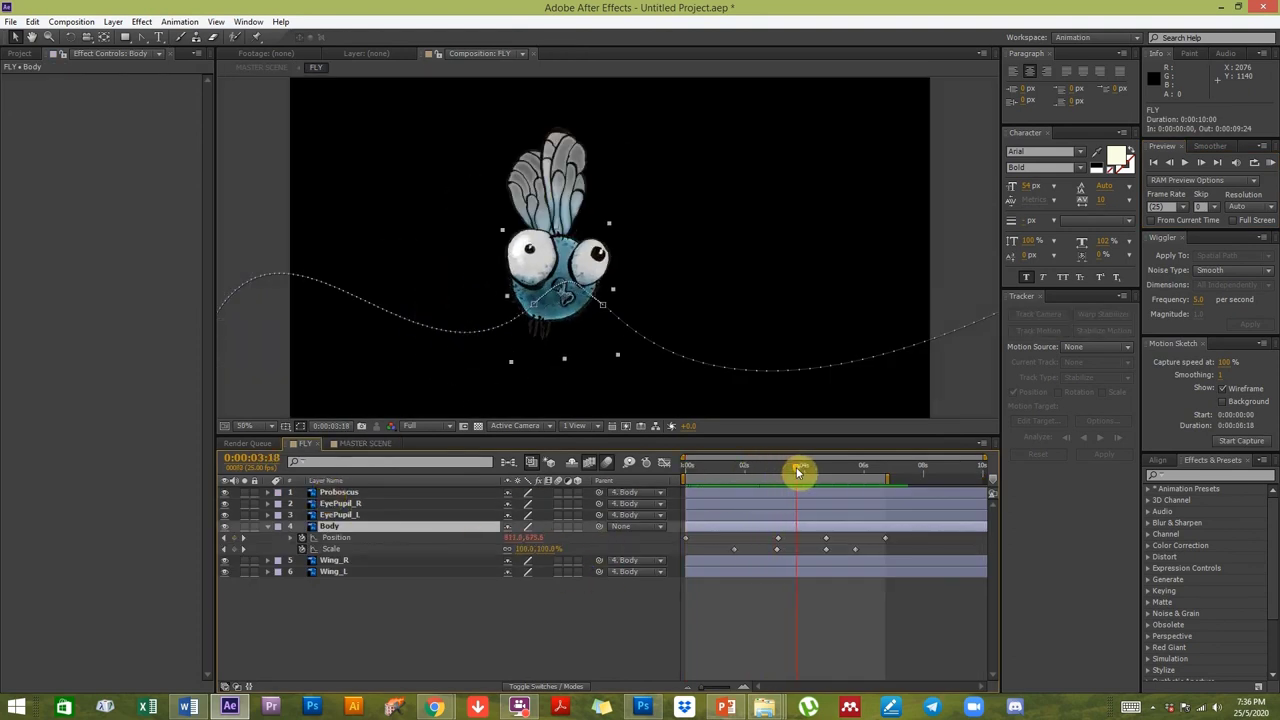
left_click(142, 21)
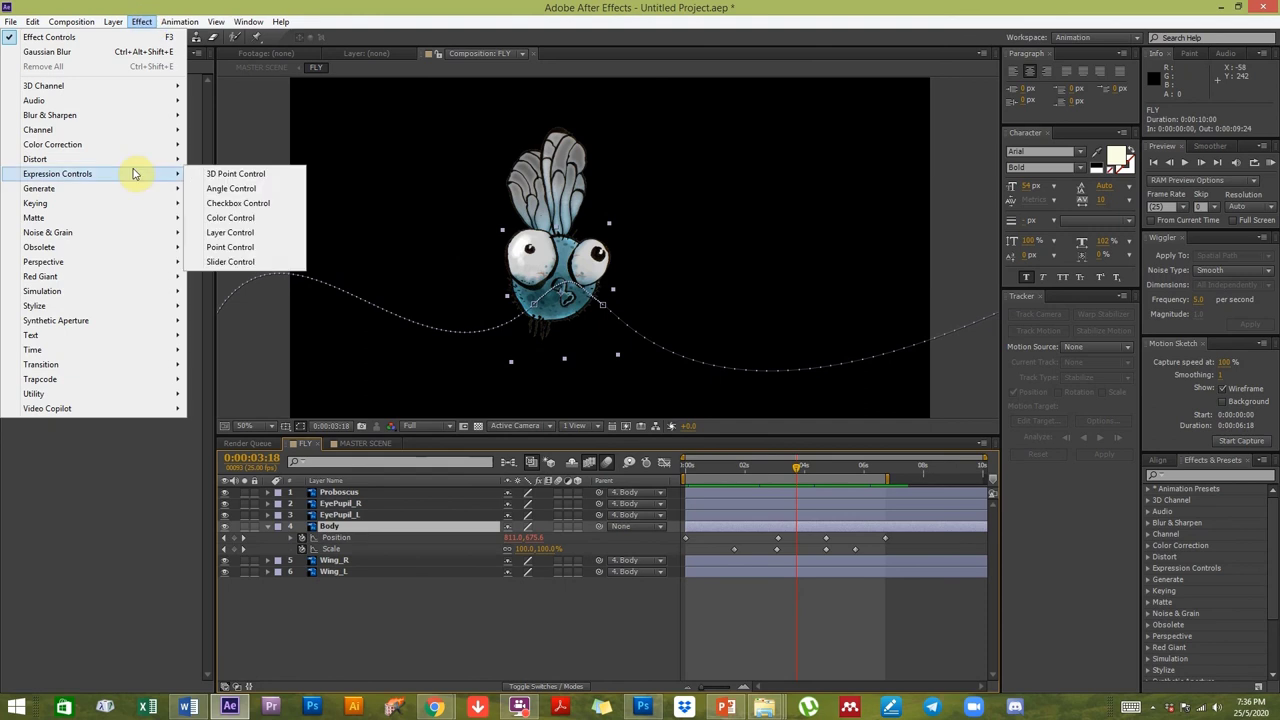
left_click(457, 634)
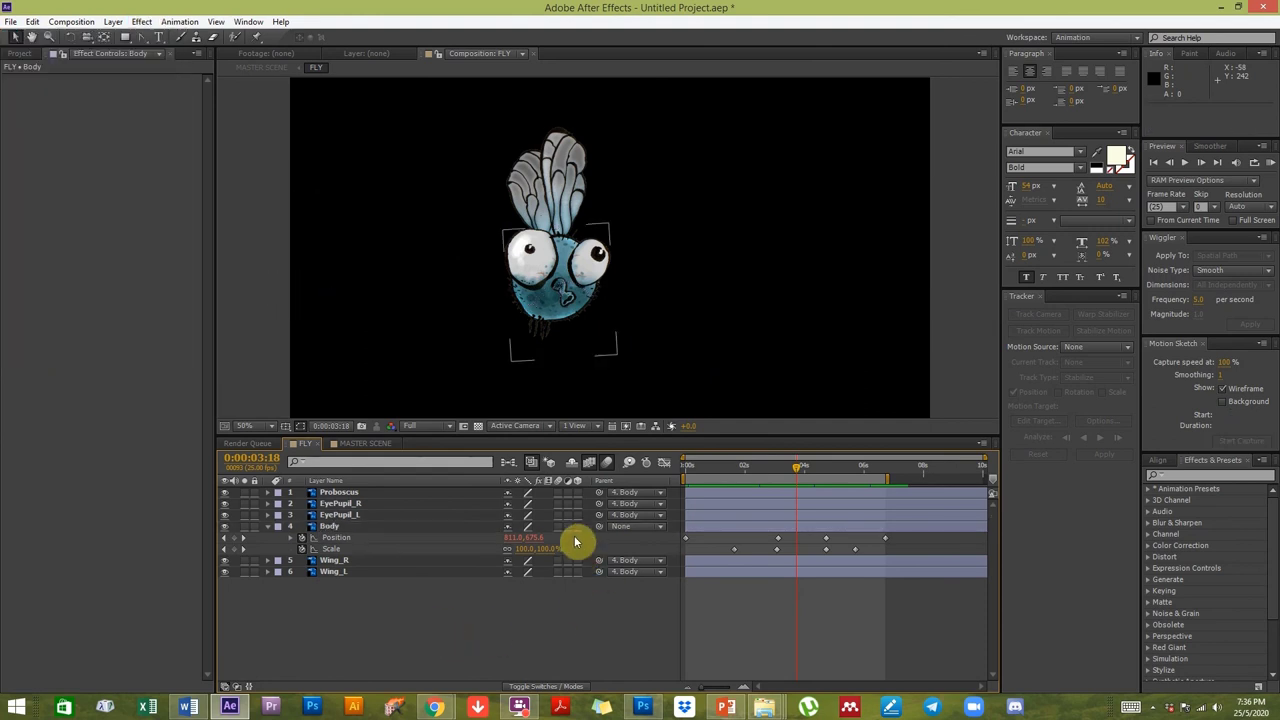
left_click(385, 515)
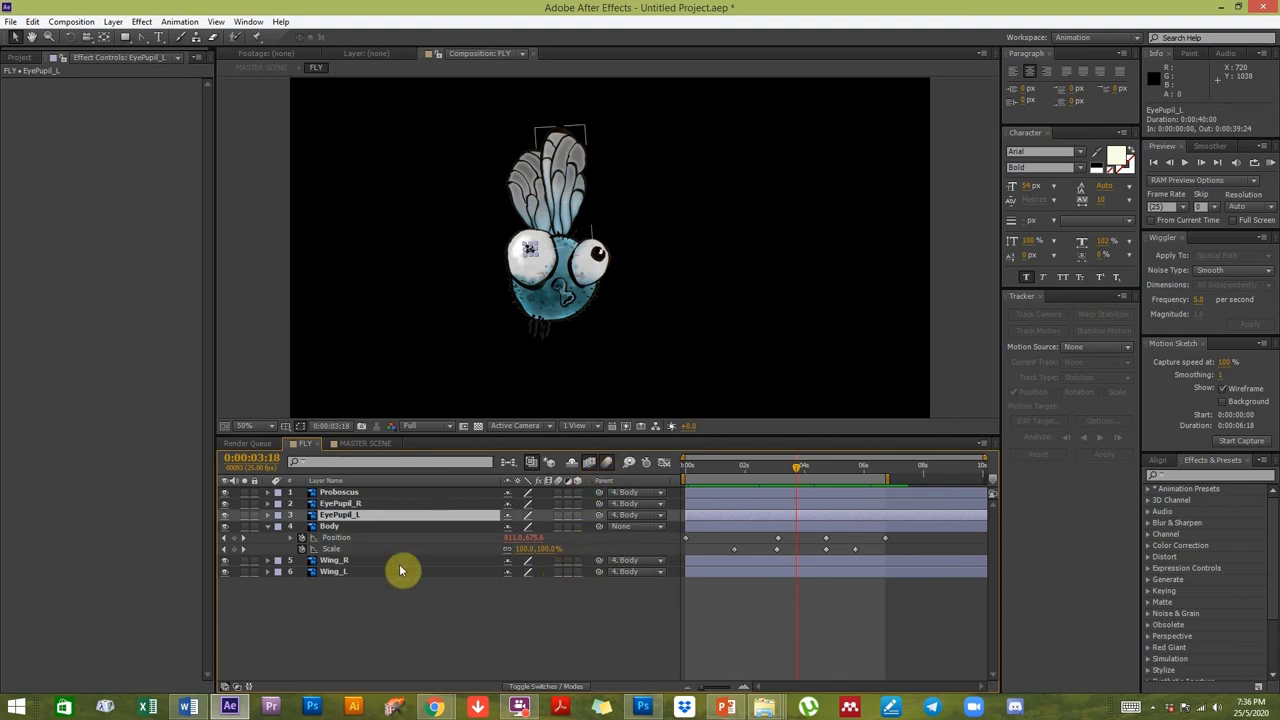
left_click(558, 561)
left_click(558, 572)
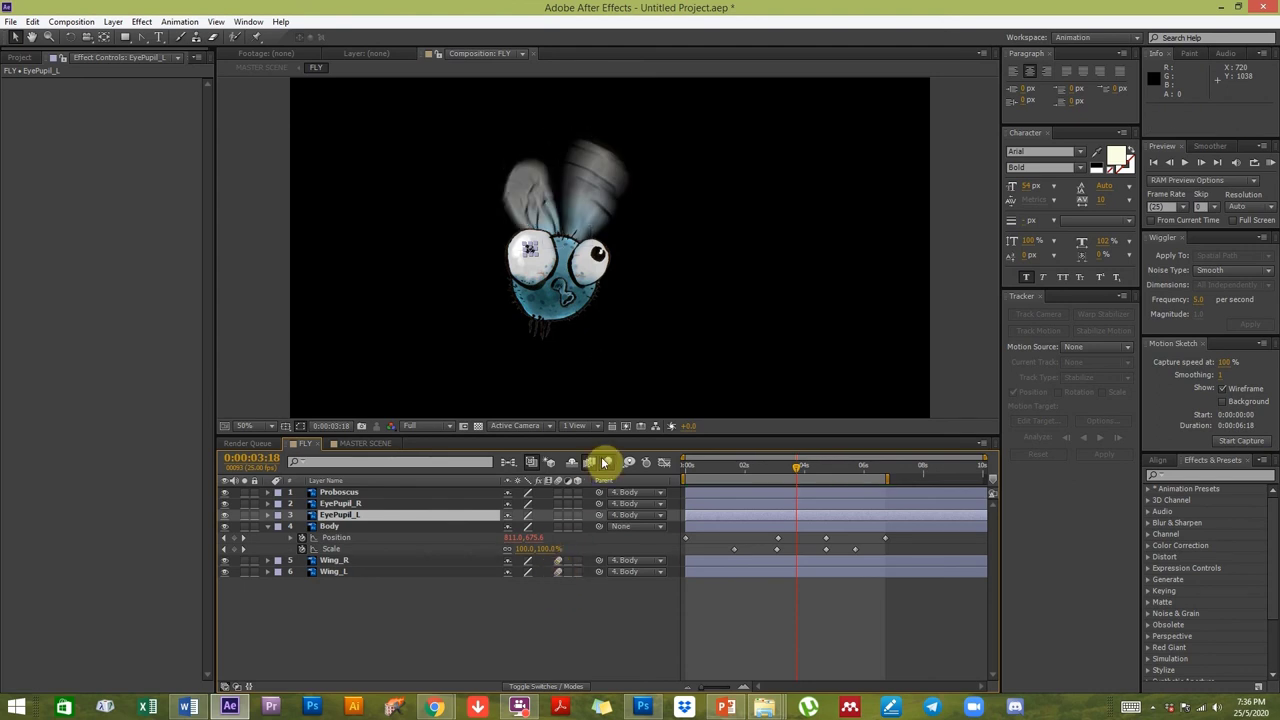
left_click(607, 466)
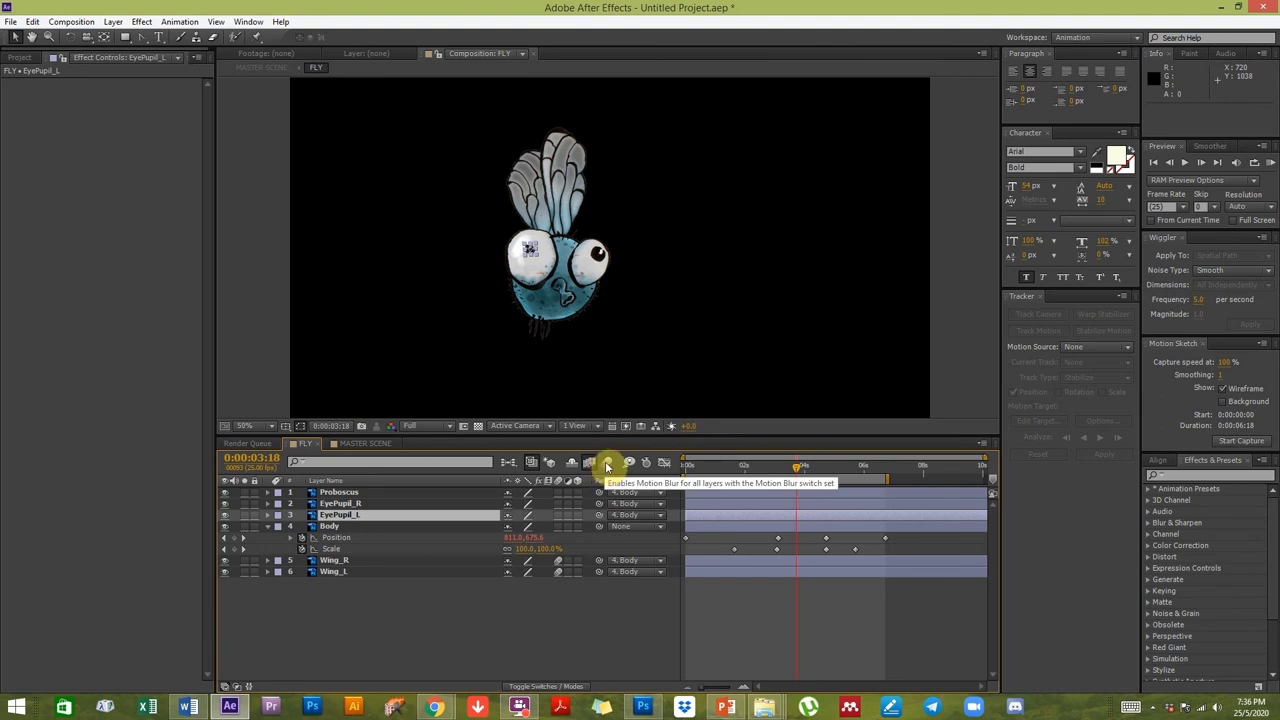
left_click(605, 461)
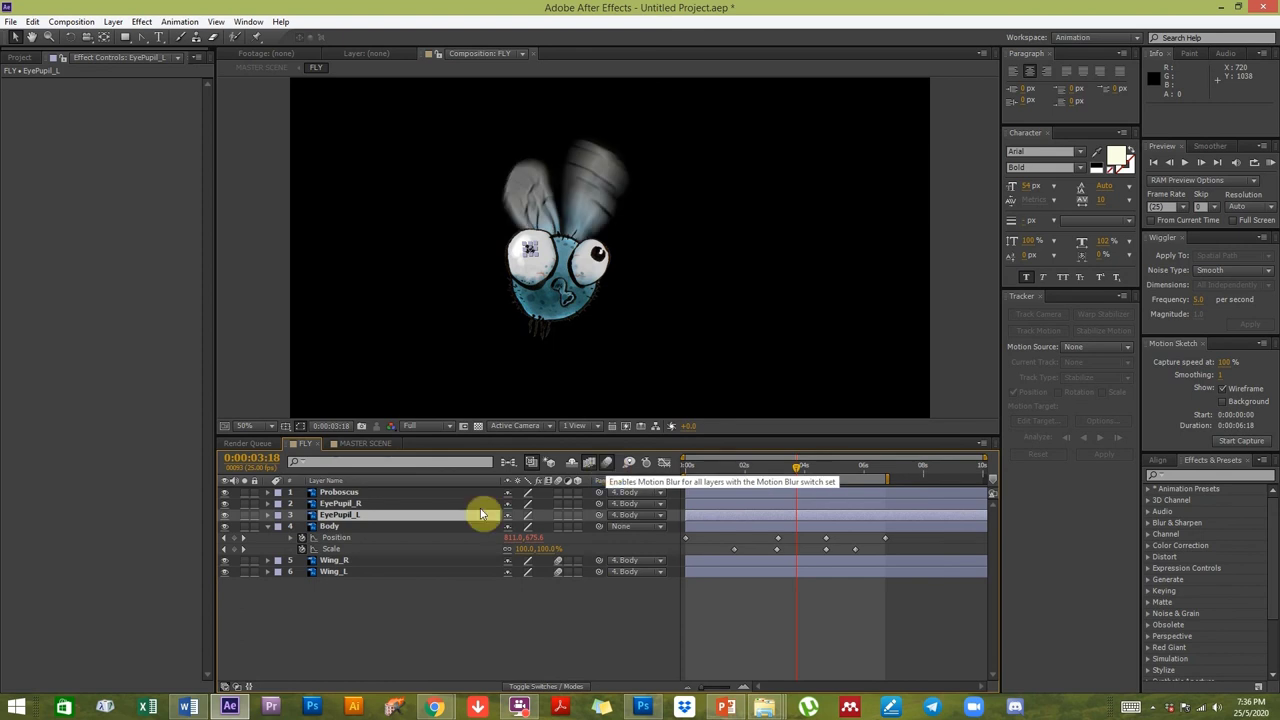
Return to the MASTER SCENE composition, start a RAM preview of the full work area and stop it.
left_click(364, 443)
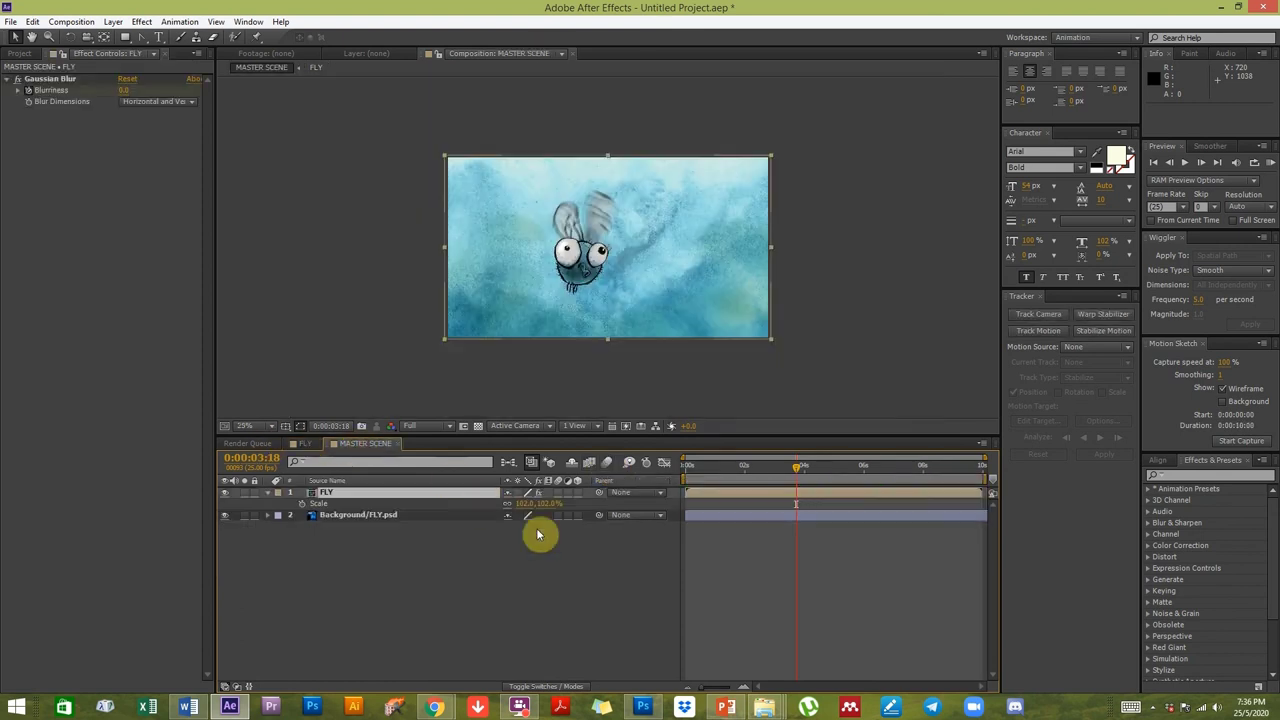
left_click(1272, 162)
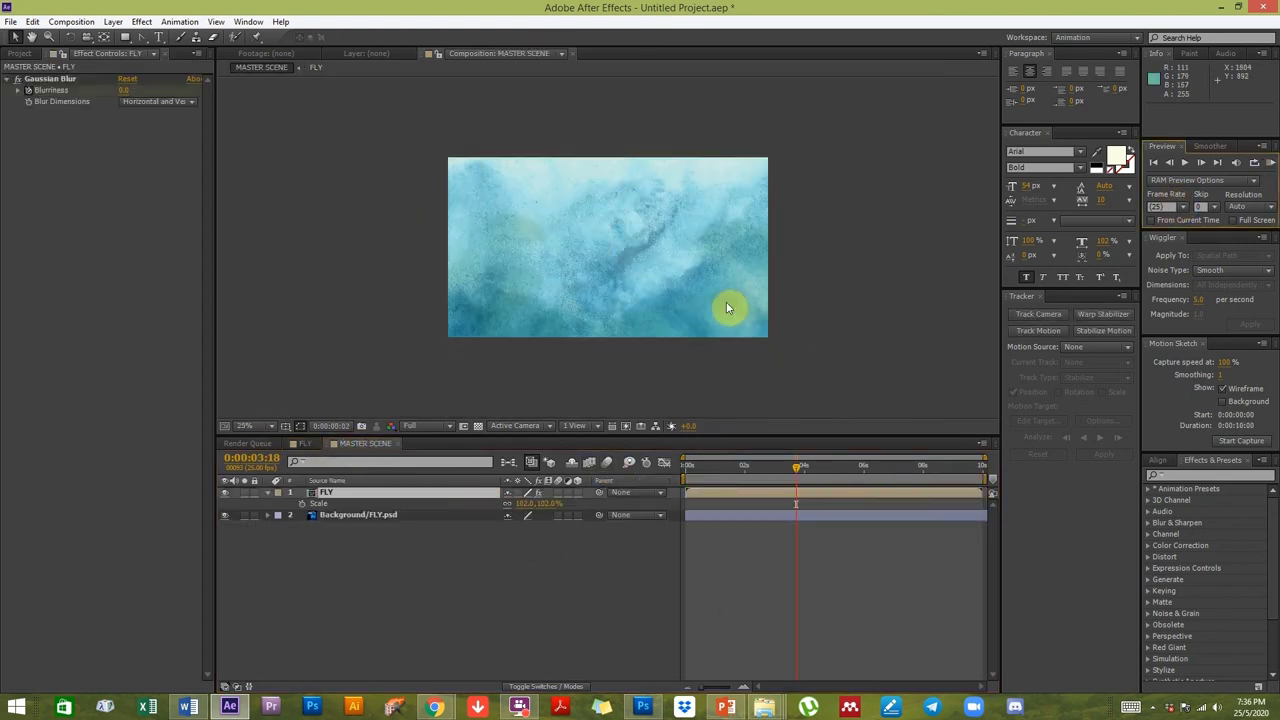
left_click(723, 483)
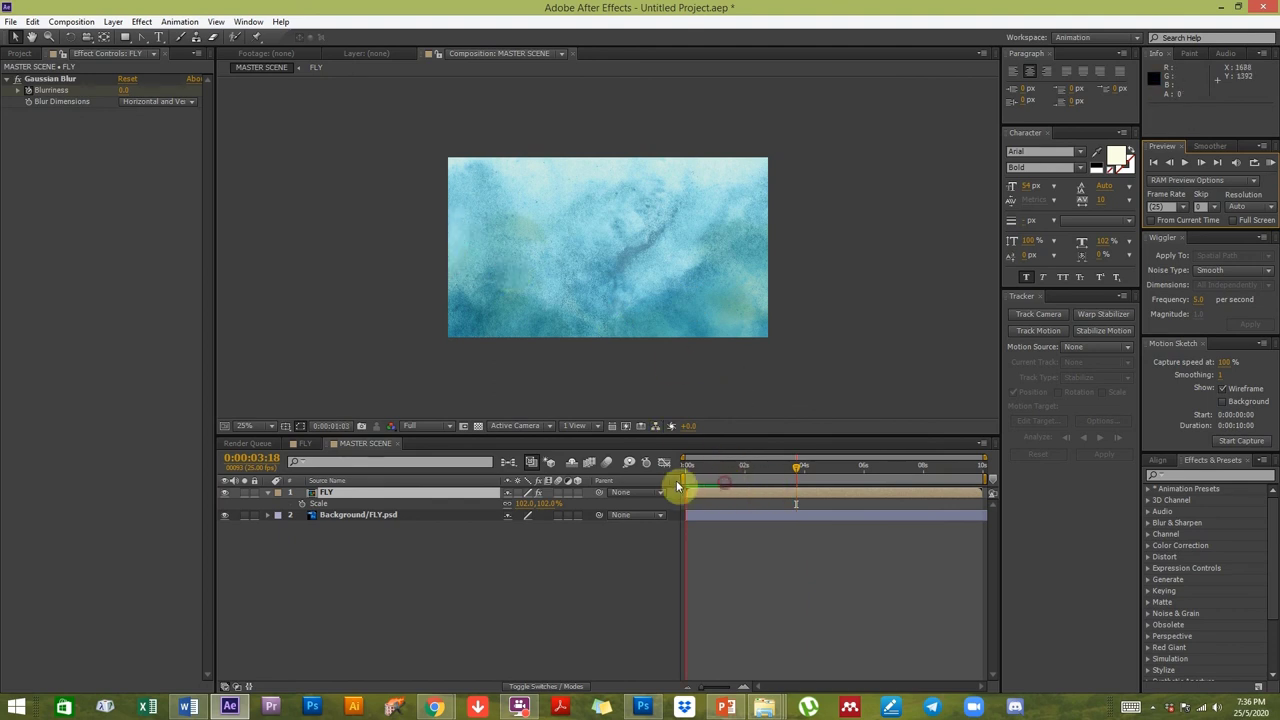
Set the start of the MASTER SCENE work area to 0:00:03:02 and play a RAM preview of that range.
left_click_drag(686, 486, 775, 480)
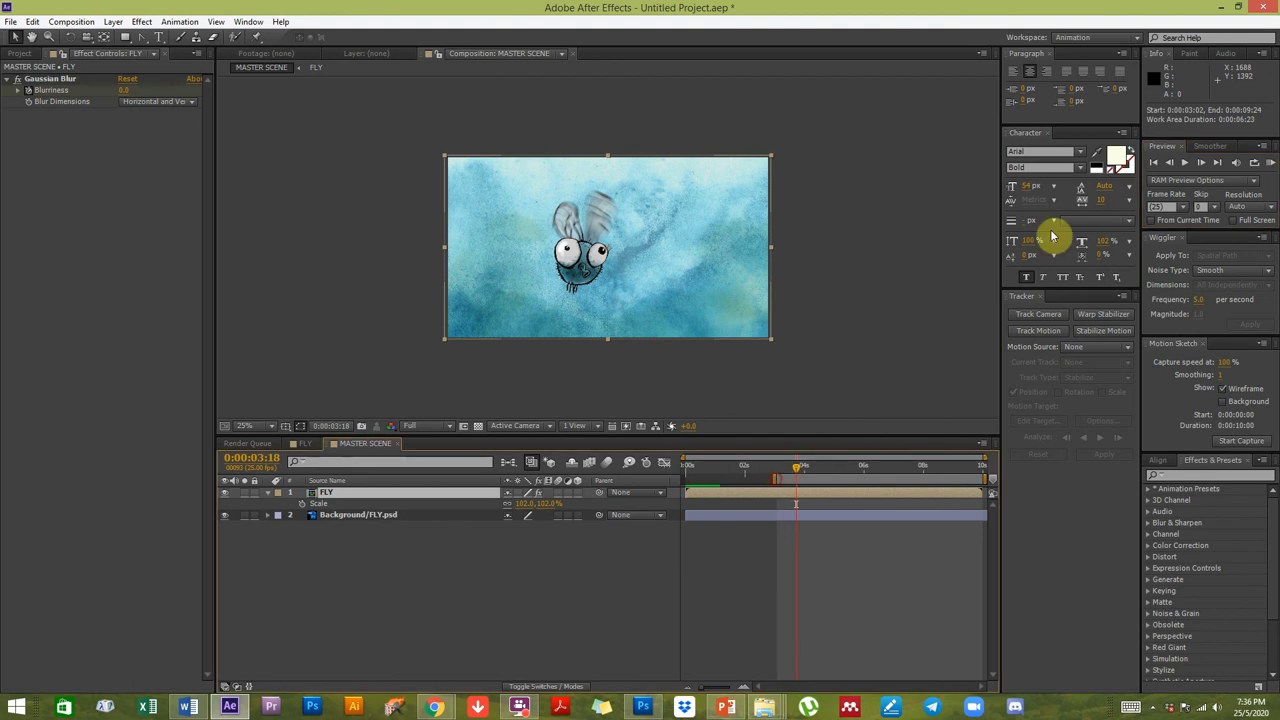
left_click(1272, 163)
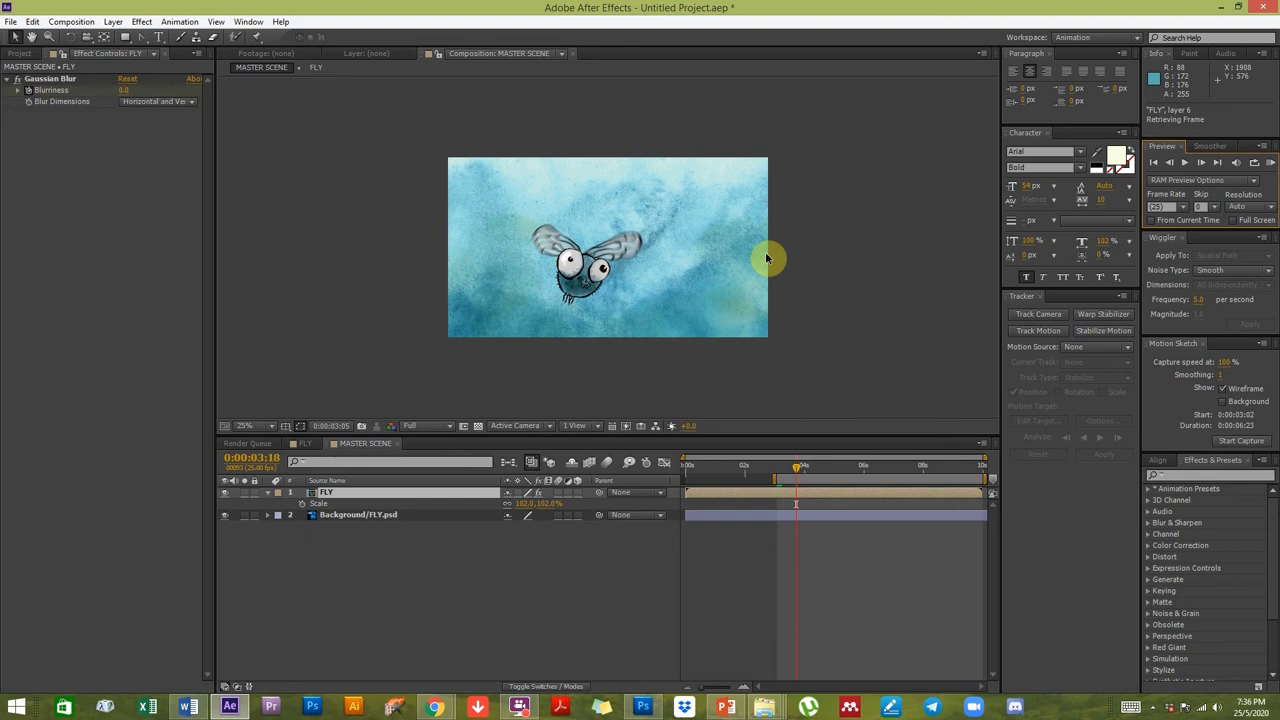
mouse_move(766, 258)
left_mouse_down()
mouse_move(697, 313)
mouse_move(666, 258)
mouse_move(674, 283)
mouse_move(674, 265)
mouse_move(807, 237)
mouse_move(829, 215)
mouse_move(797, 188)
mouse_move(627, 185)
mouse_move(778, 237)
mouse_move(737, 210)
mouse_move(622, 229)
mouse_move(701, 216)
mouse_move(582, 206)
mouse_move(600, 250)
mouse_move(698, 242)
left_mouse_up()
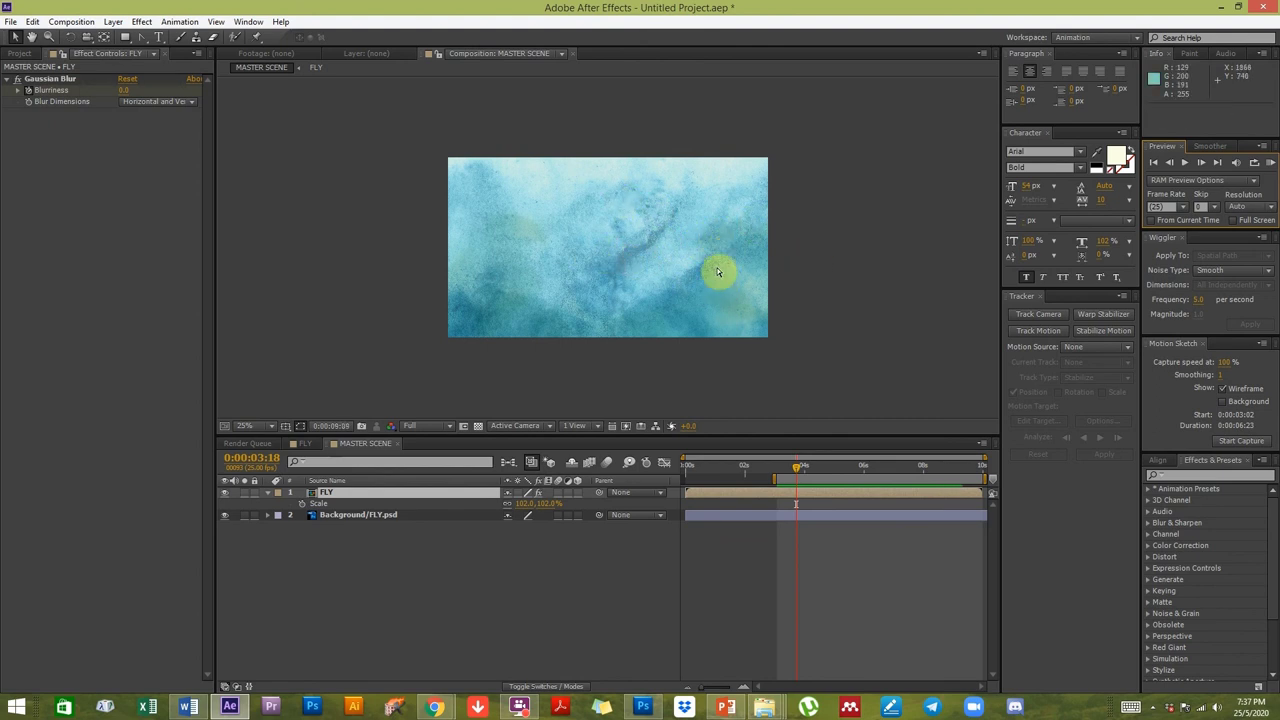
mouse_move(689, 323)
left_mouse_down()
mouse_move(534, 245)
mouse_move(606, 300)
mouse_move(603, 230)
left_mouse_up()
left_click_drag(676, 307, 670, 304)
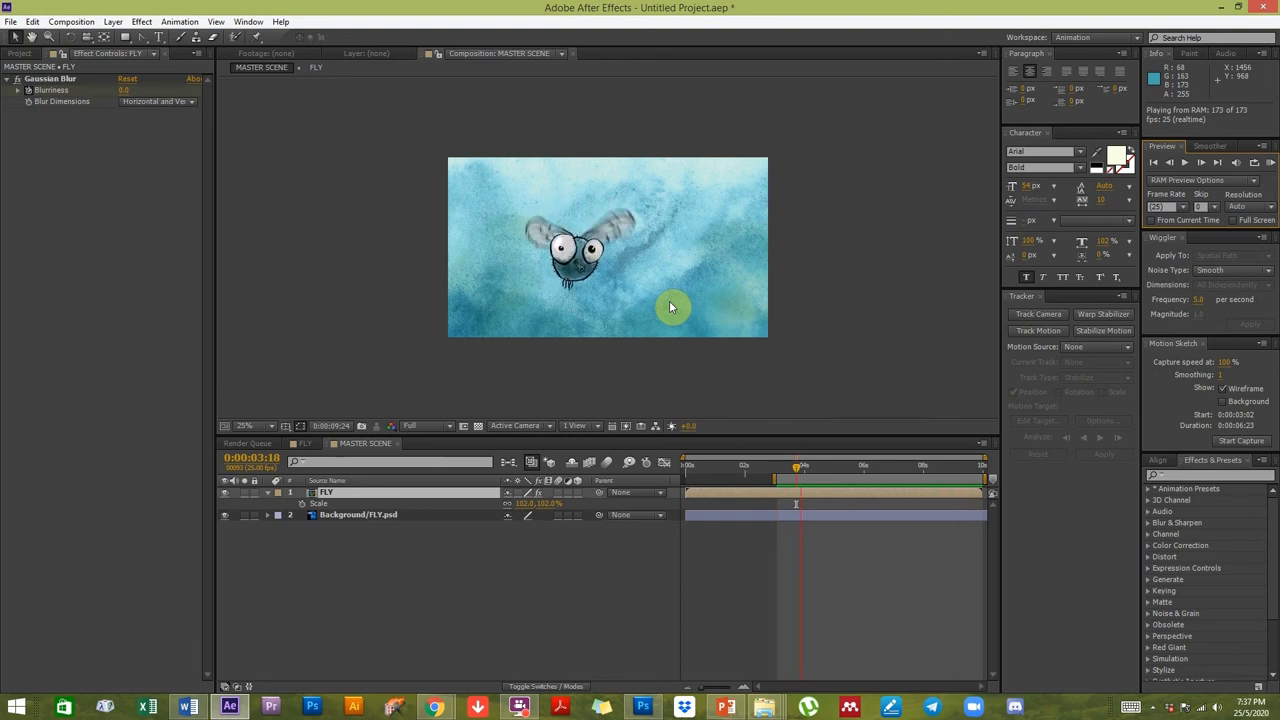